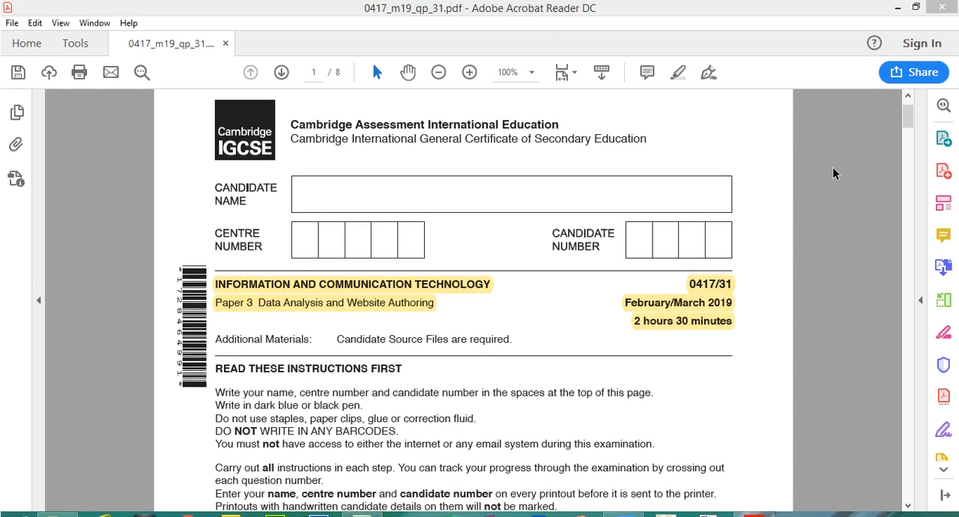
# - Review the Task 1 instructions in the exam paper and check the header of m1931evidence1234.docx in Word, returning to the paper in Acrobat Reader
pyautogui.moveTo(907, 127); pyautogui.dragTo(909, 166)
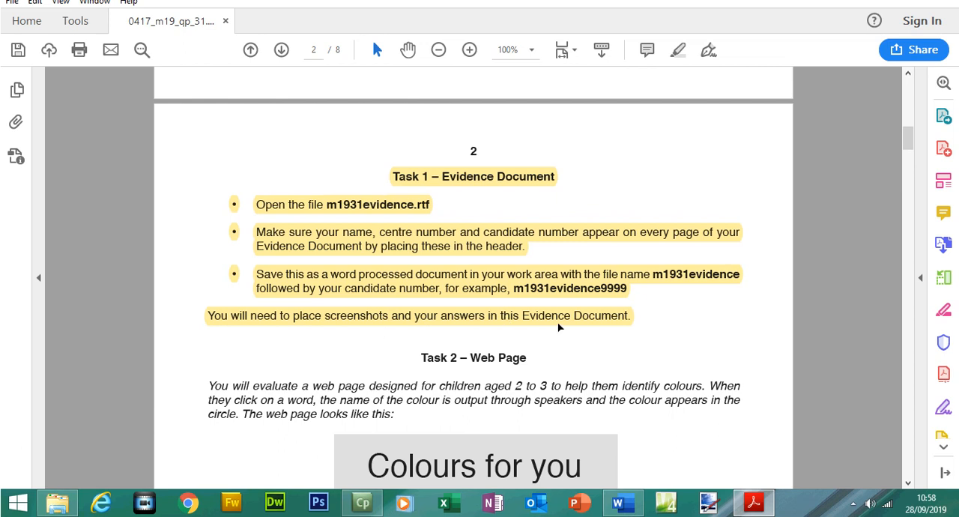
pyautogui.click(621, 503)
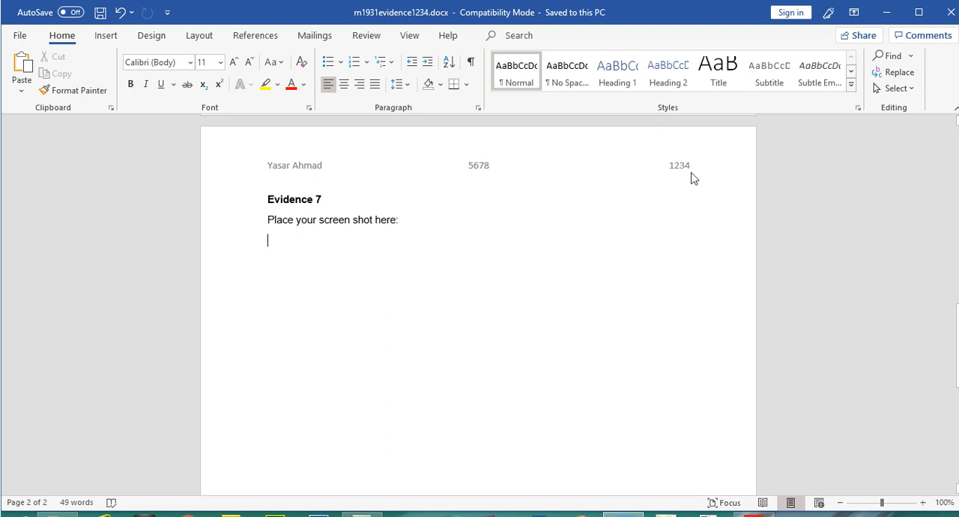
pyautogui.click(749, 500)
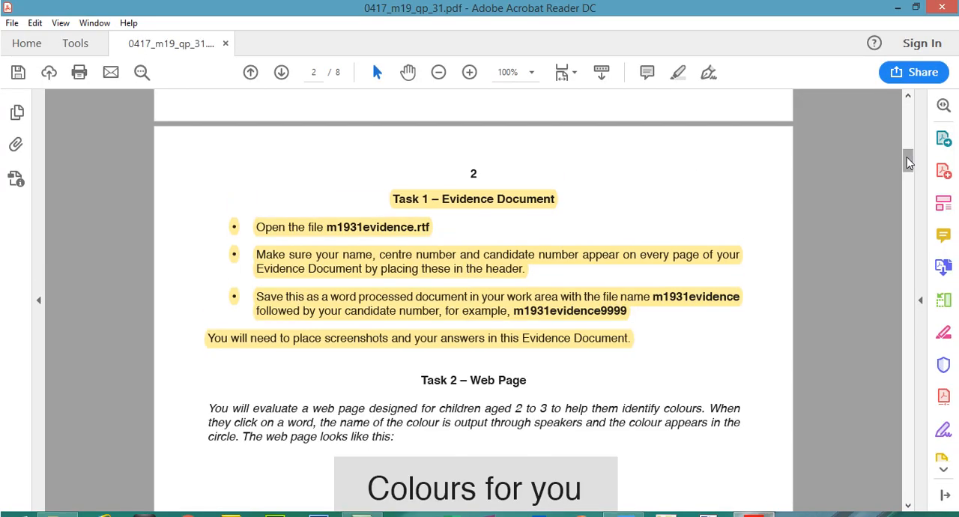
# - Highlight the "Task 3 – Spreadsheet" heading on page 6 and the introductory sentence about Gloria's Glorious Gardens beneath it
pyautogui.moveTo(909, 163); pyautogui.dragTo(922, 363)
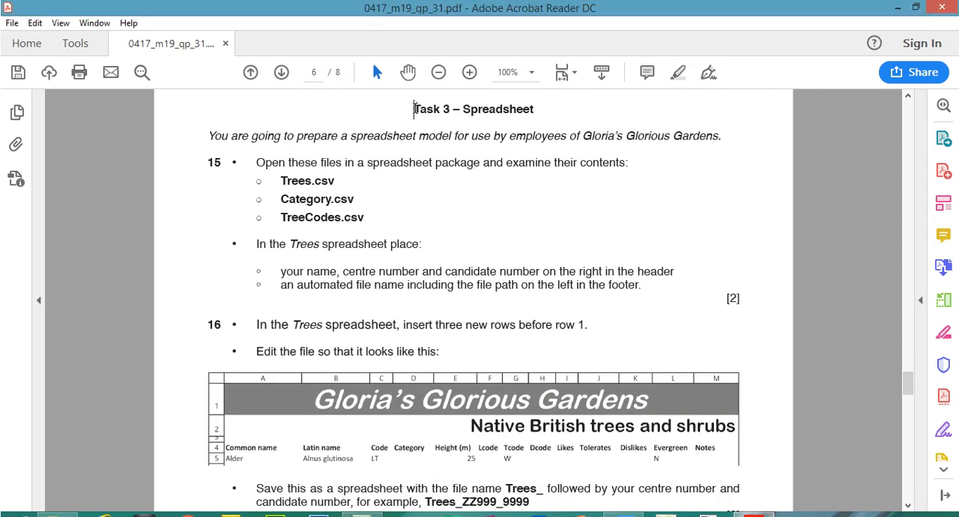
pyautogui.moveTo(414, 86); pyautogui.dragTo(520, 89)
pyautogui.click(678, 72)
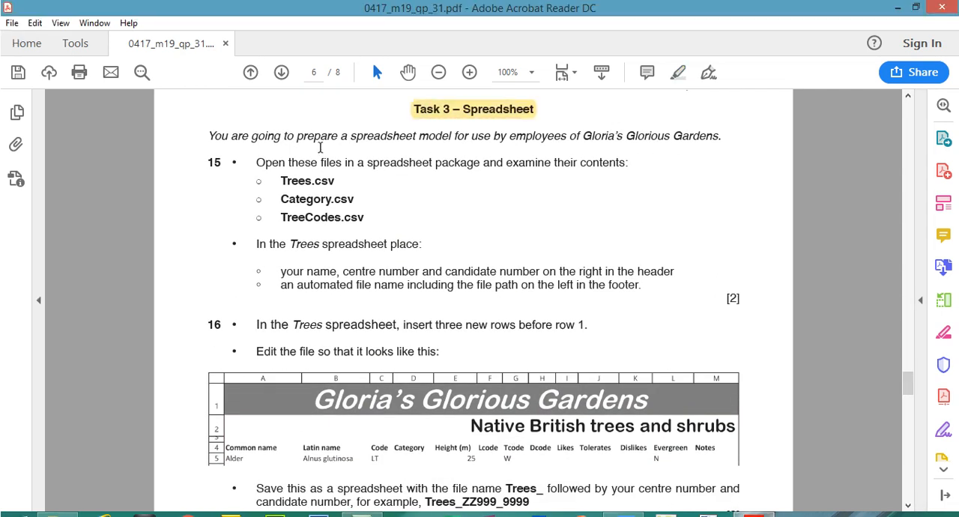
pyautogui.moveTo(215, 138); pyautogui.dragTo(726, 135)
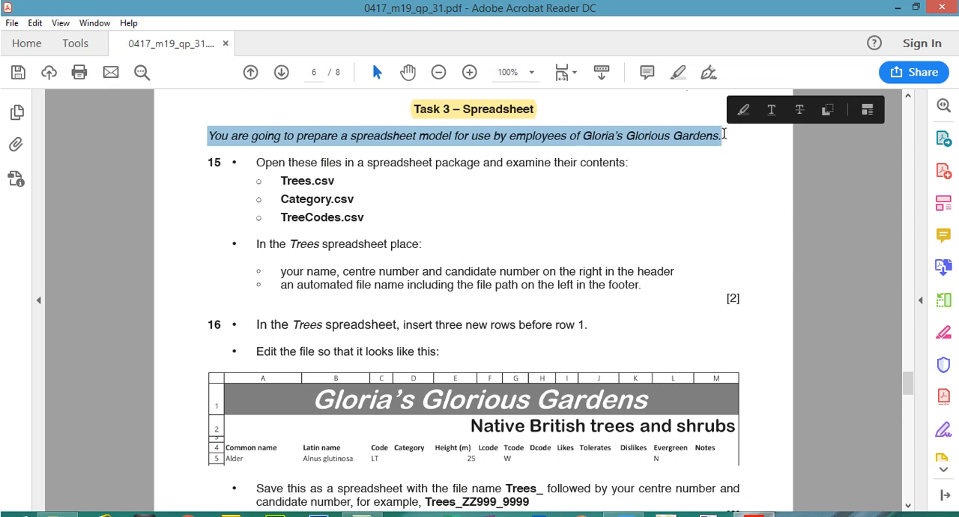
pyautogui.click(678, 77)
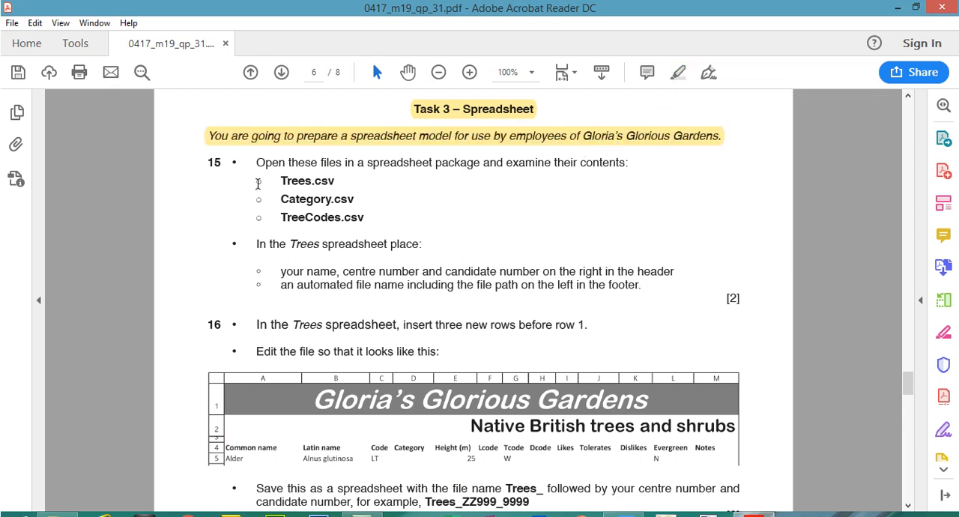
# - Highlight question 15's first instruction and the file names Trees.csv, Category.csv and TreeCodes.csv
pyautogui.moveTo(257, 163)
pyautogui.mouseDown()
pyautogui.moveTo(470, 150)
pyautogui.moveTo(635, 161)
pyautogui.mouseUp()
pyautogui.click(678, 75)
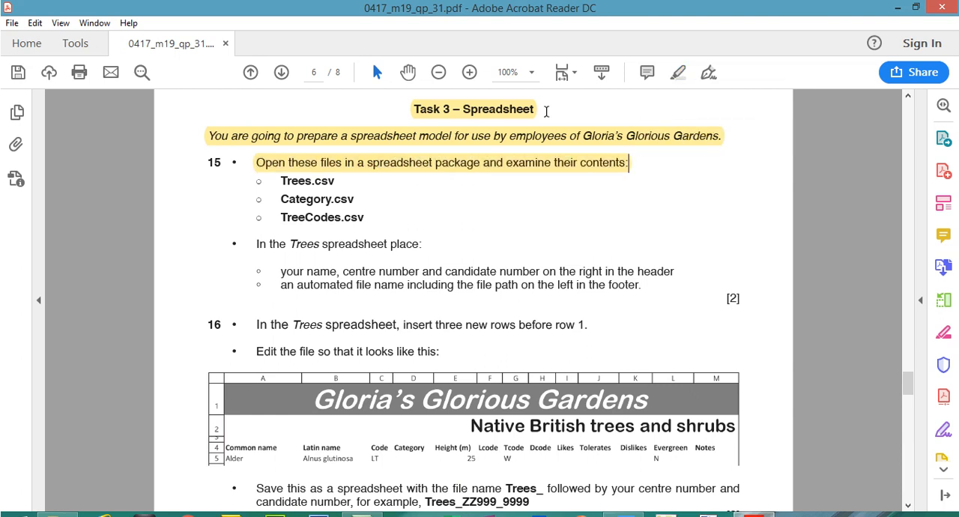
pyautogui.moveTo(280, 181)
pyautogui.mouseDown()
pyautogui.moveTo(332, 182)
pyautogui.moveTo(335, 199)
pyautogui.moveTo(368, 214)
pyautogui.mouseUp()
pyautogui.click(678, 72)
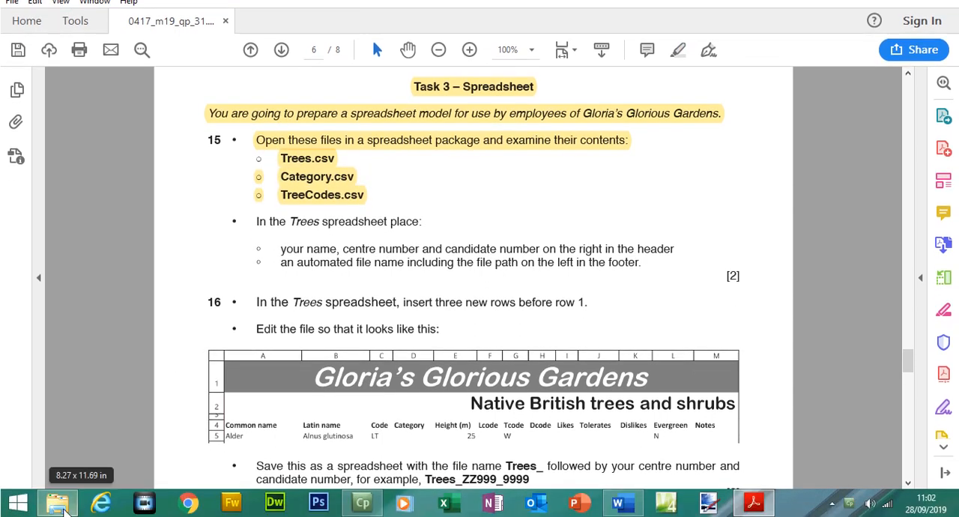
# - Open Category.csv from the Files 2019 P3 folder in Excel and fit columns A to C to their contents
pyautogui.click(58, 508)
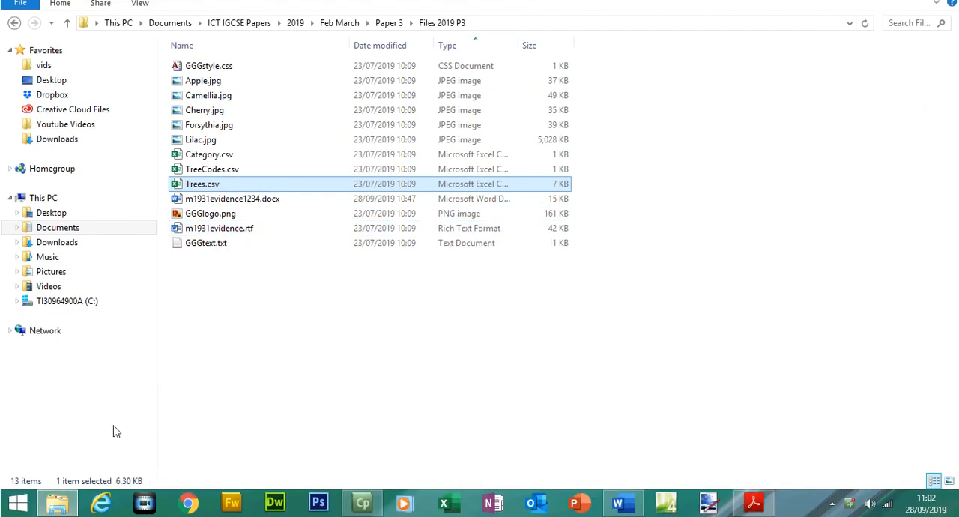
pyautogui.keyDown('shift'); pyautogui.click(218, 158); pyautogui.keyUp('shift')
pyautogui.doubleClick(221, 180)
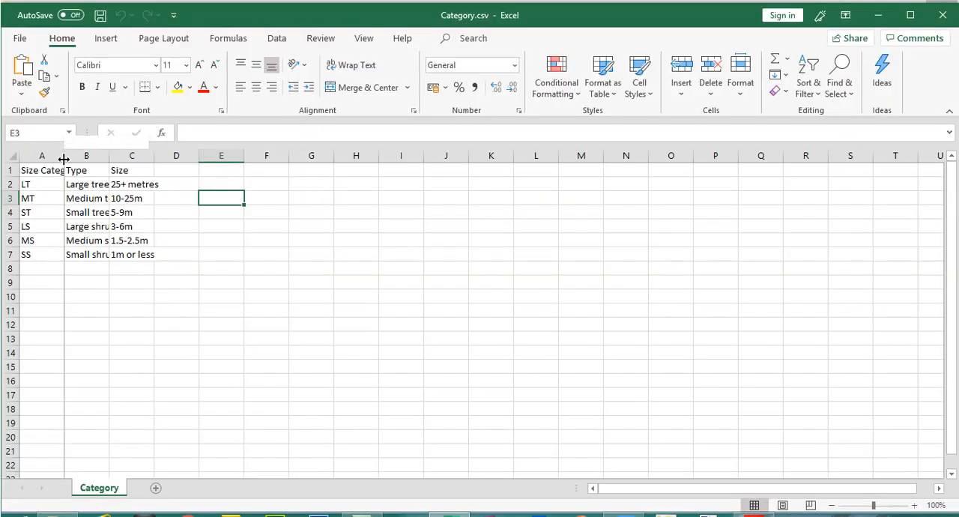
pyautogui.doubleClick(65, 155)
pyautogui.doubleClick(138, 159)
pyautogui.doubleClick(206, 155)
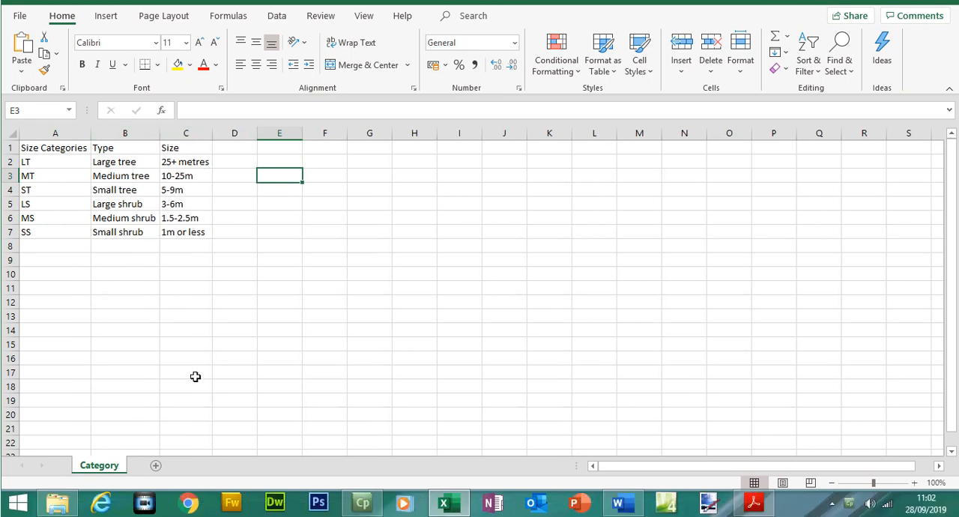
# - Open TreeCodes.csv from the Files 2019 P3 folder and fit the Environmental Factors column to its contents
pyautogui.click(59, 503)
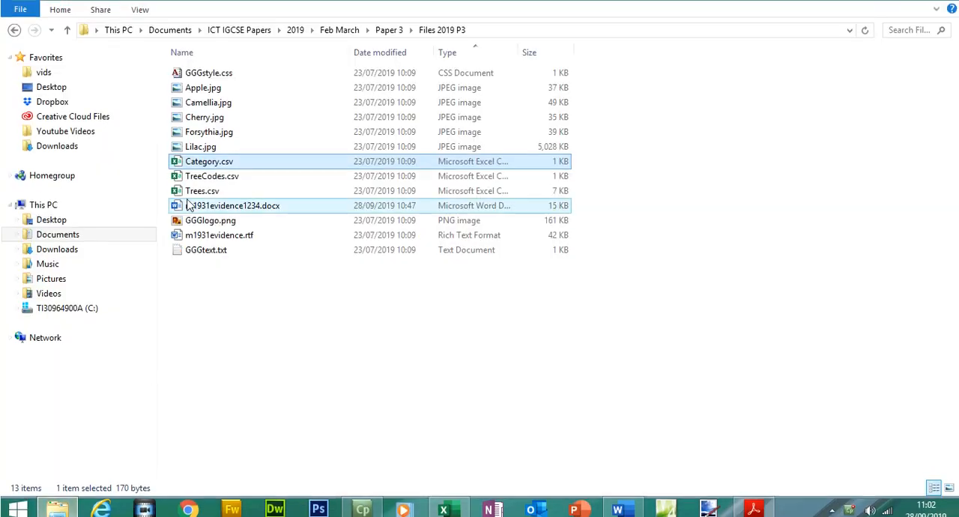
pyautogui.click(211, 193)
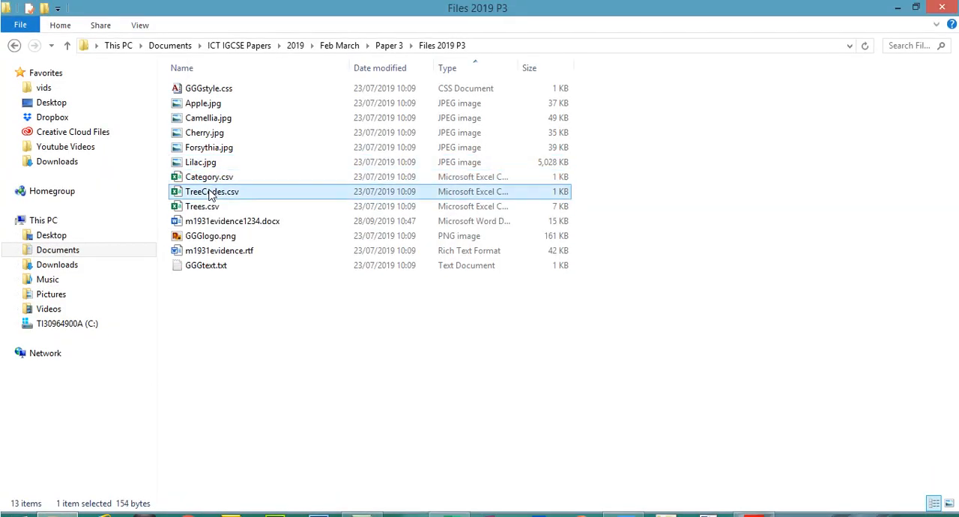
pyautogui.hotkey('alt', 'Tab')
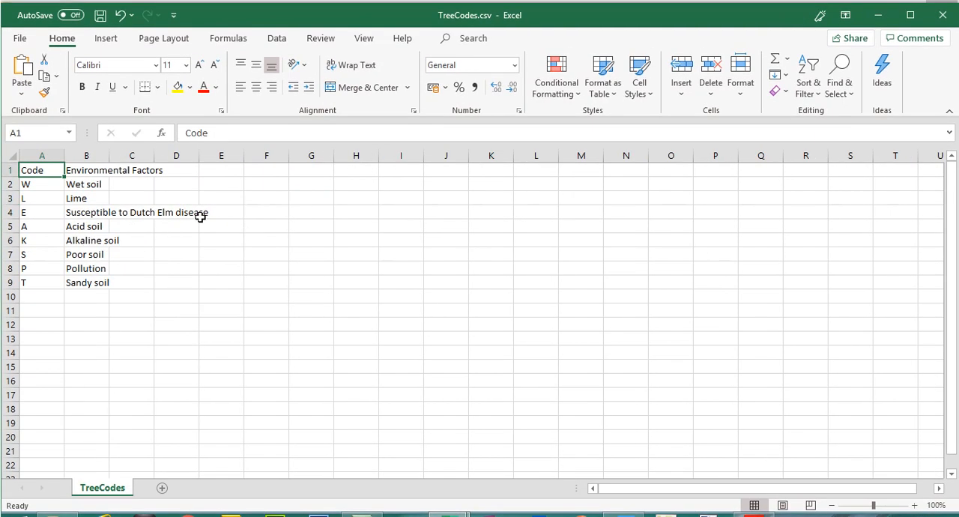
pyautogui.doubleClick(112, 155)
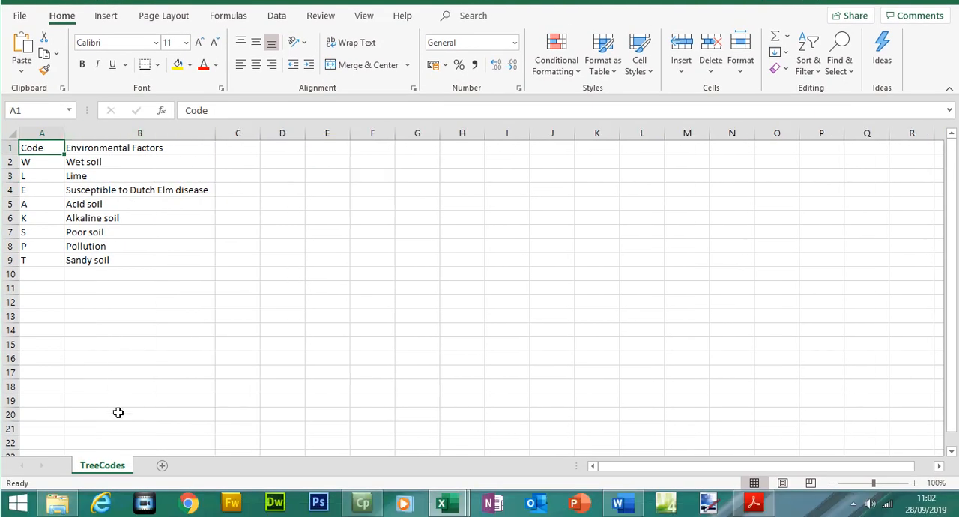
# - Open Trees.csv and fit the Common name, Latin name, Height (m), Evergreen and Notes columns to their contents
pyautogui.click(71, 501)
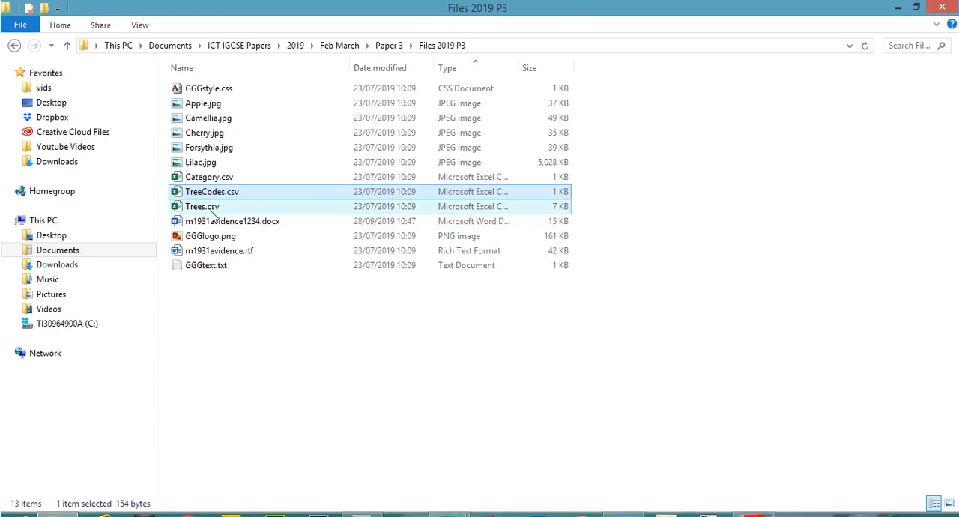
pyautogui.doubleClick(202, 184)
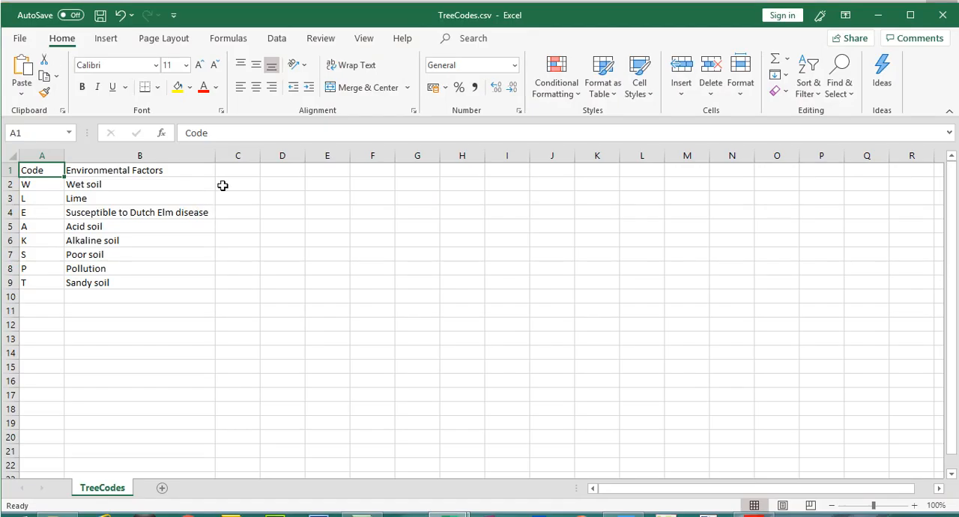
pyautogui.doubleClick(64, 155)
pyautogui.doubleClick(191, 155)
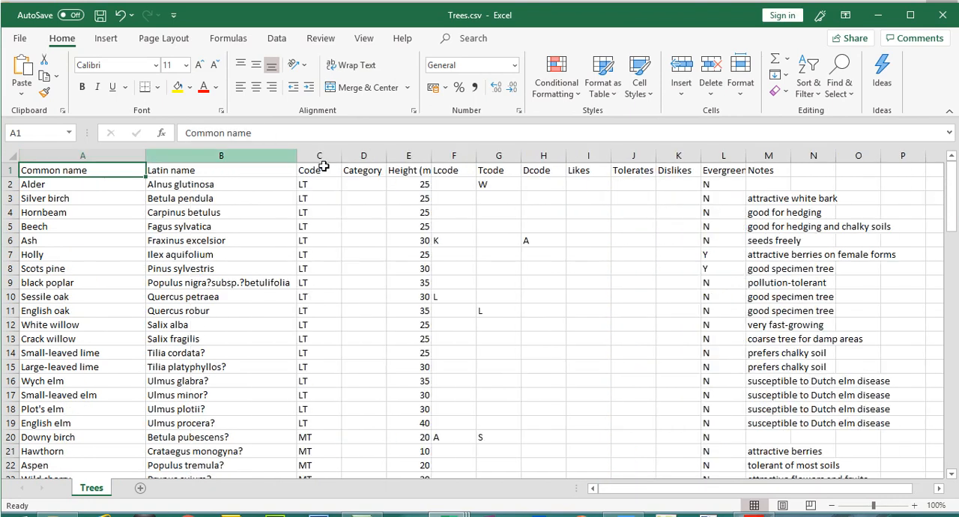
pyautogui.doubleClick(434, 155)
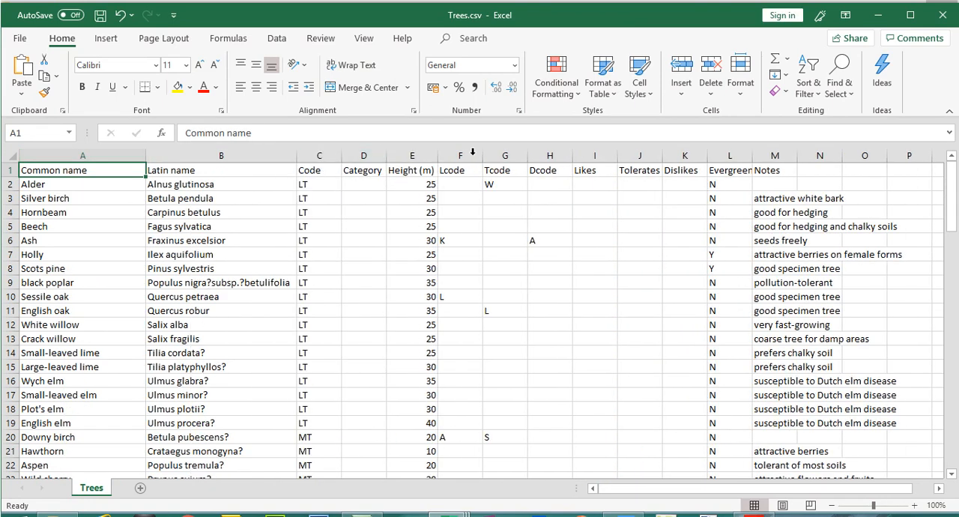
pyautogui.doubleClick(798, 155)
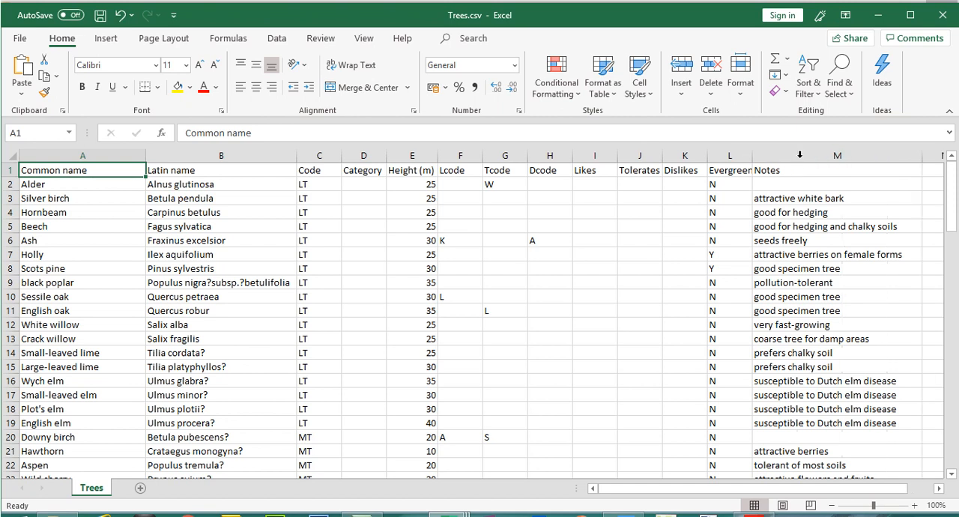
pyautogui.doubleClick(751, 159)
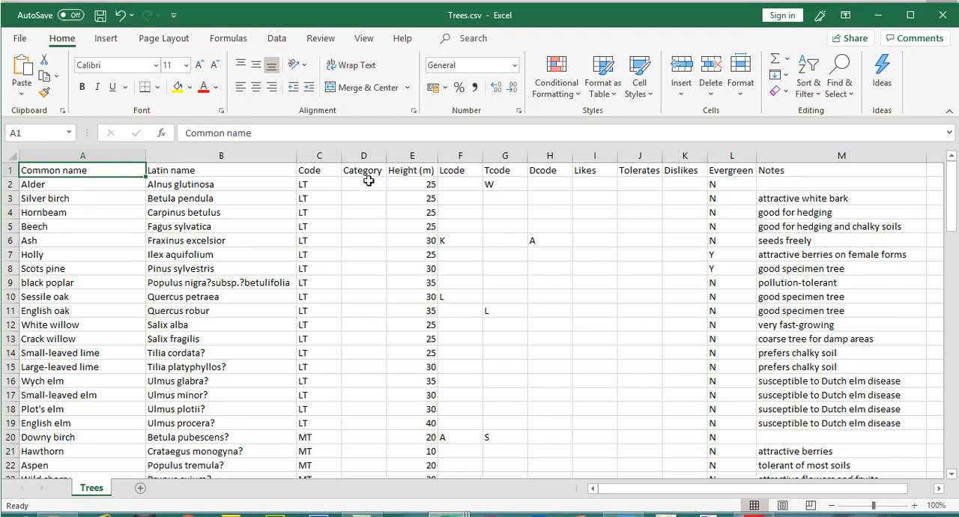
# - Examine the Category, Likes and Tolerates columns in the Trees spreadsheet
pyautogui.click(365, 133)
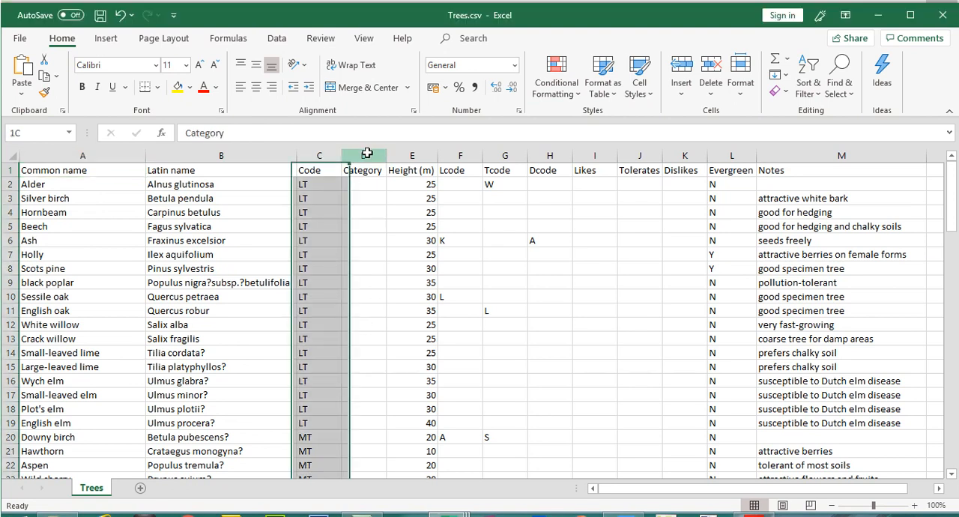
pyautogui.click(587, 155)
pyautogui.click(648, 155)
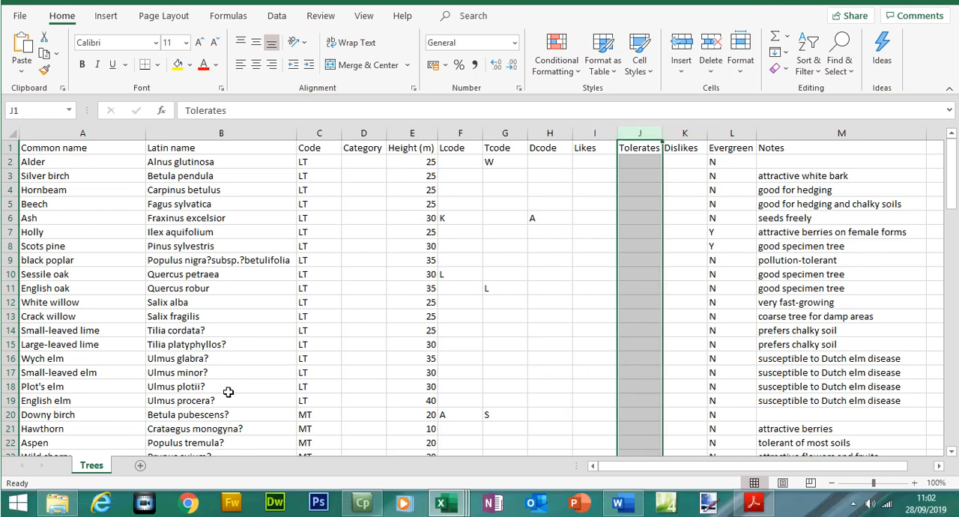
# - Compare the size category codes in Category.csv with the entries in the Code column of Trees.csv
pyautogui.moveTo(443, 503)
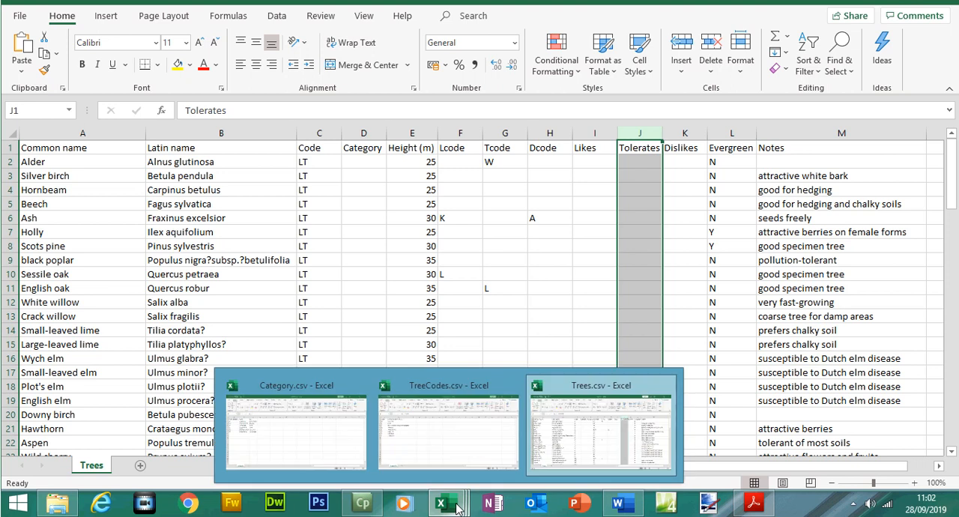
pyautogui.click(302, 435)
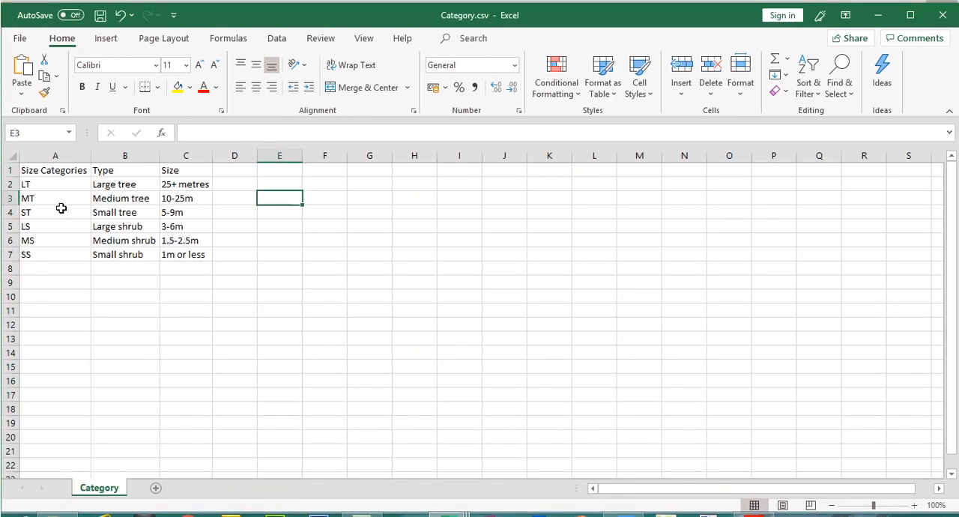
pyautogui.moveTo(51, 184); pyautogui.dragTo(46, 253)
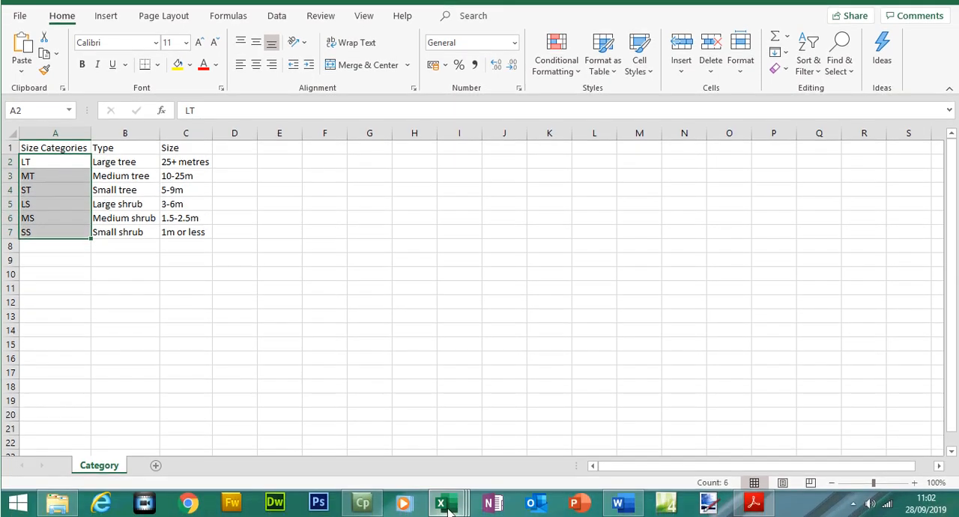
pyautogui.moveTo(447, 512)
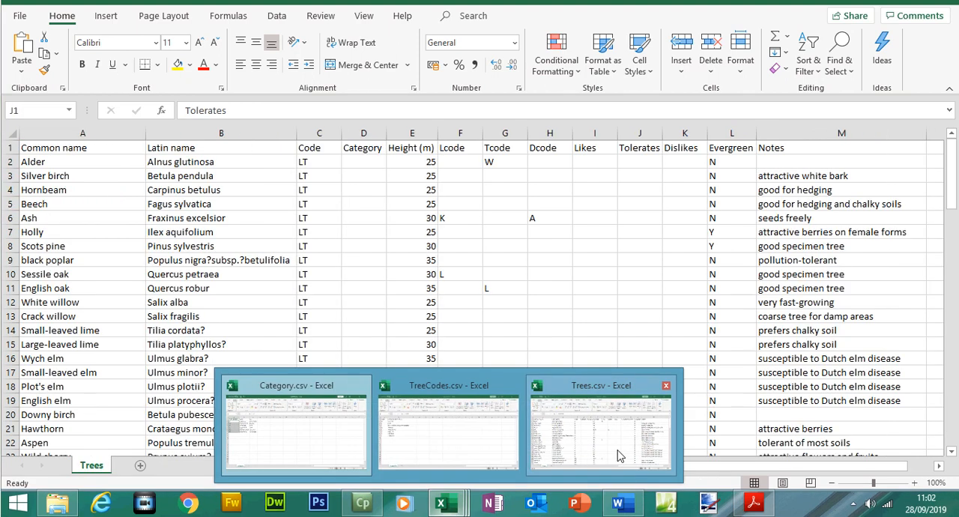
pyautogui.click(619, 455)
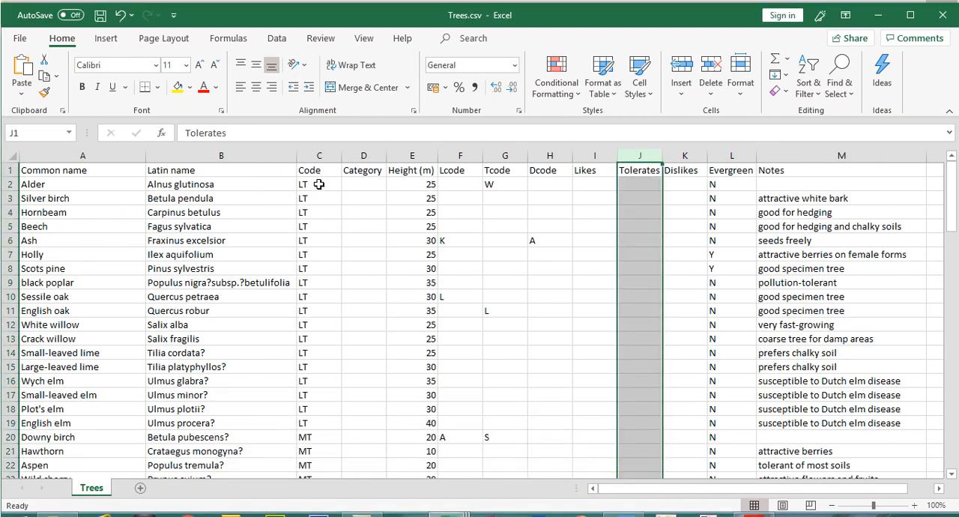
pyautogui.click(318, 163)
pyautogui.moveTo(318, 185); pyautogui.dragTo(321, 297)
pyautogui.click(321, 439)
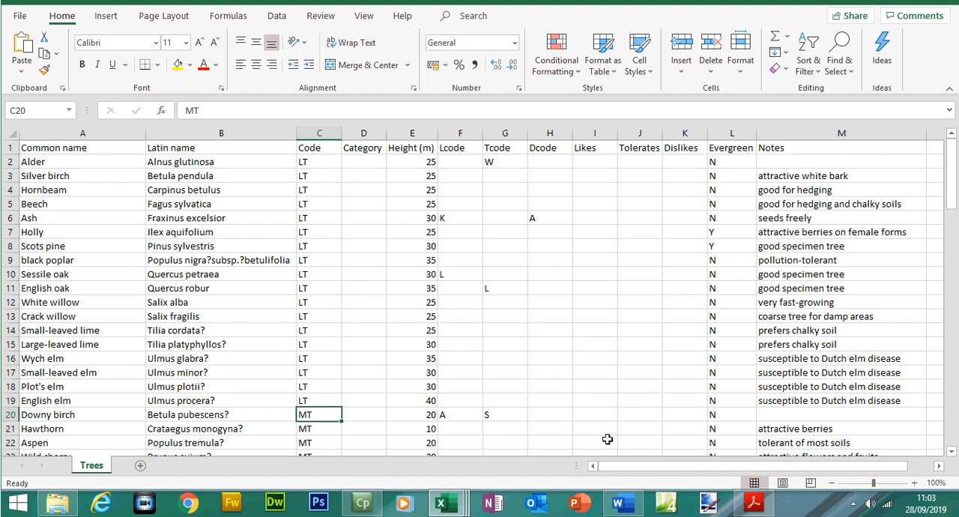
# - Examine the Type and Size columns in Category.csv and relate them to the Category column of Trees.csv
pyautogui.moveTo(442, 502)
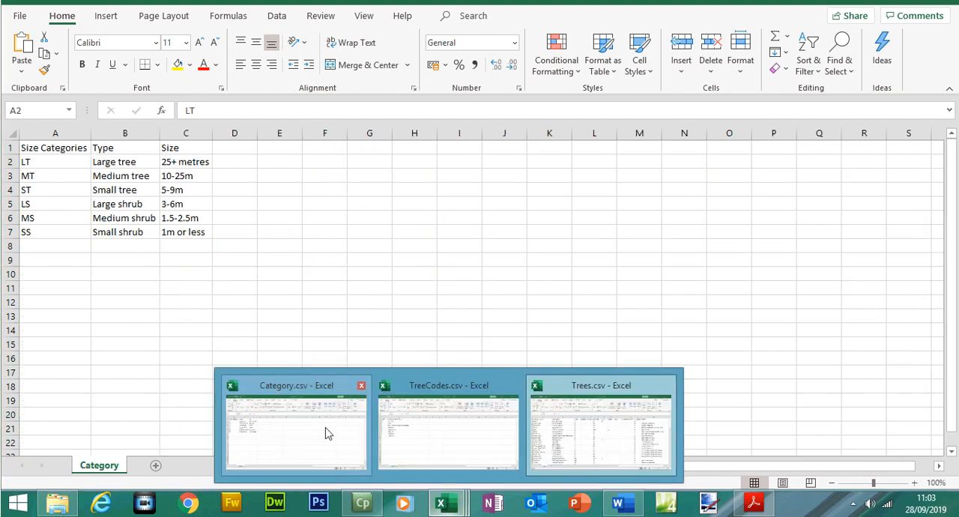
pyautogui.click(326, 431)
pyautogui.moveTo(118, 184); pyautogui.dragTo(120, 240)
pyautogui.click(188, 184)
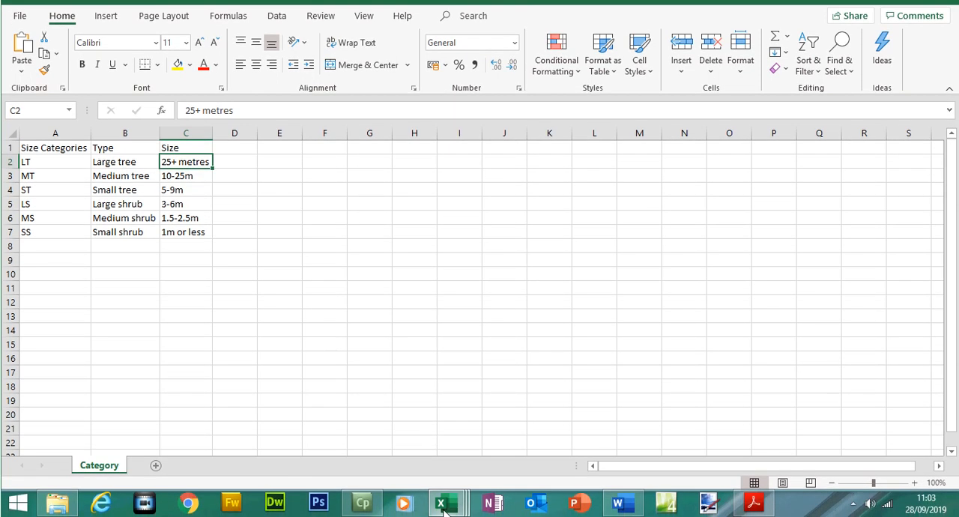
pyautogui.moveTo(442, 511)
pyautogui.click(619, 458)
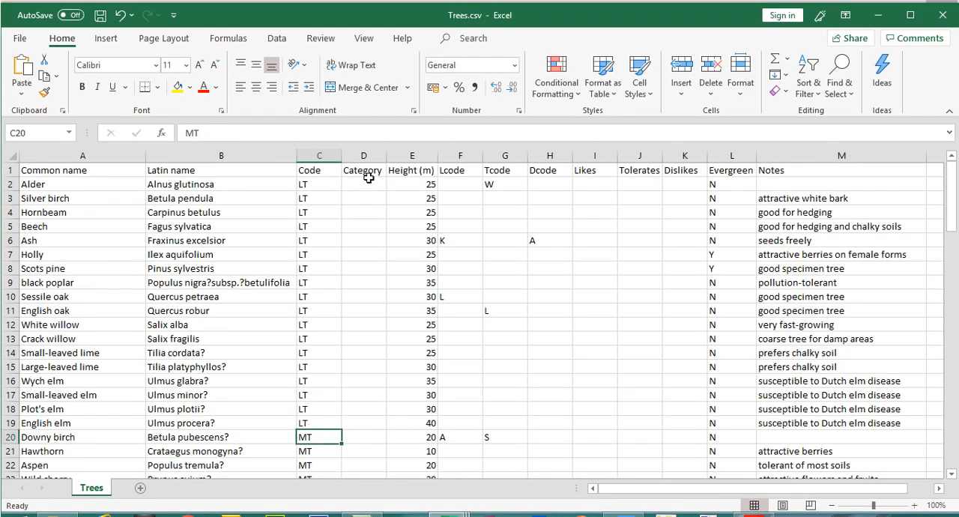
pyautogui.click(368, 133)
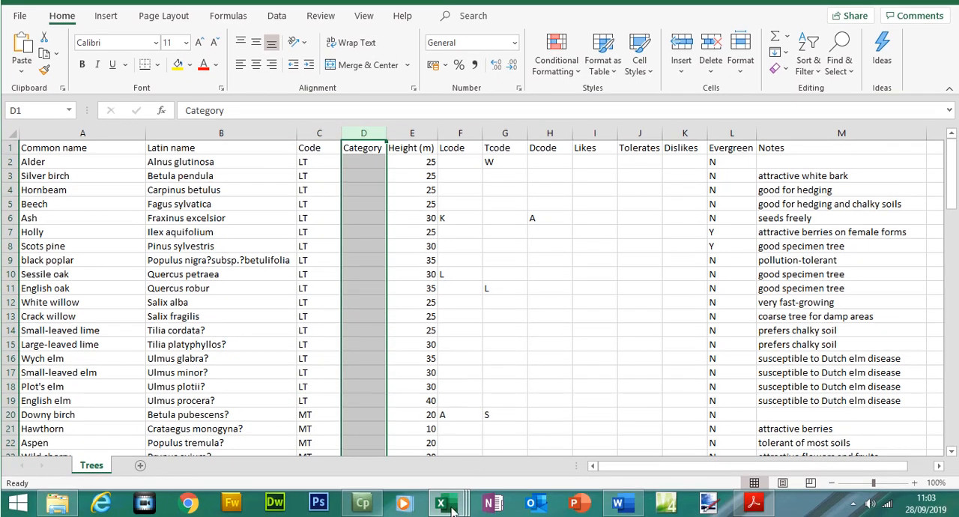
# - Examine the codes in TreeCodes.csv and the environmental factors they stand for
pyautogui.moveTo(448, 507)
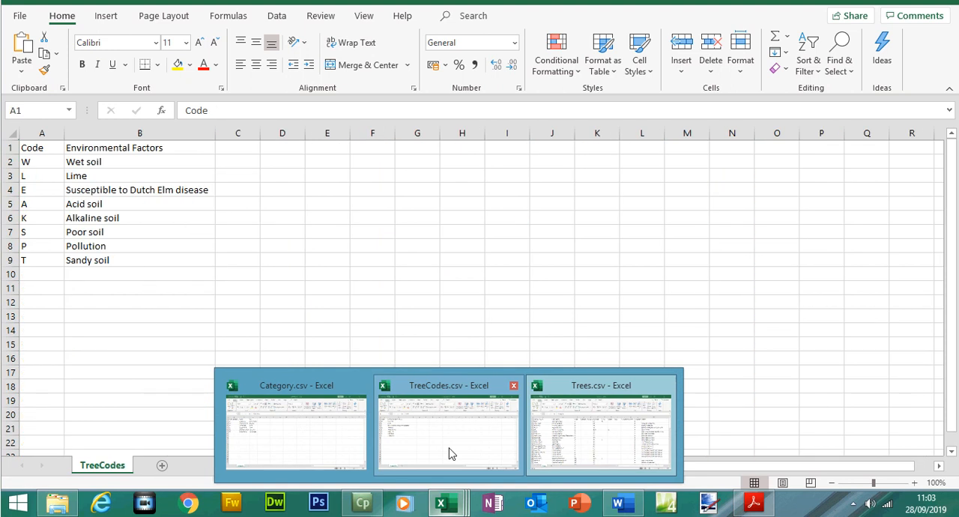
pyautogui.click(448, 448)
pyautogui.click(33, 162)
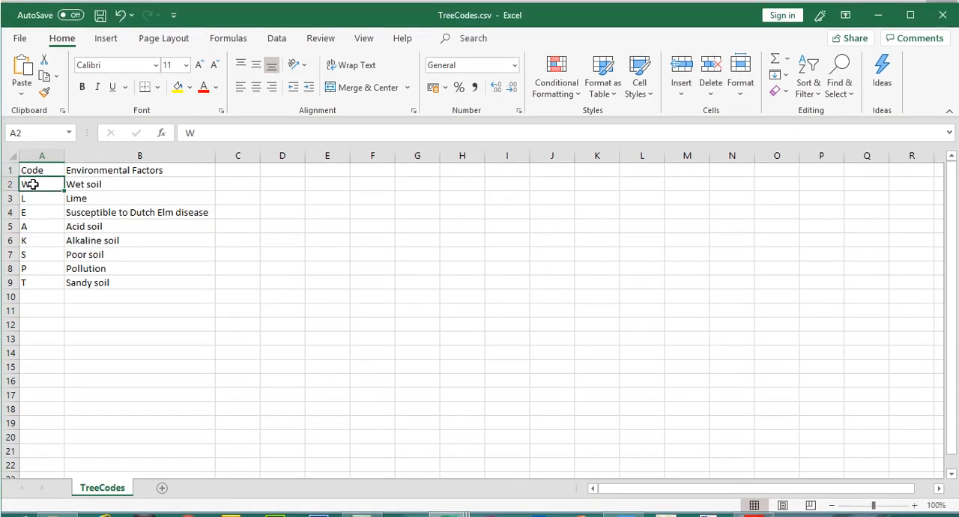
pyautogui.click(35, 199)
pyautogui.click(30, 212)
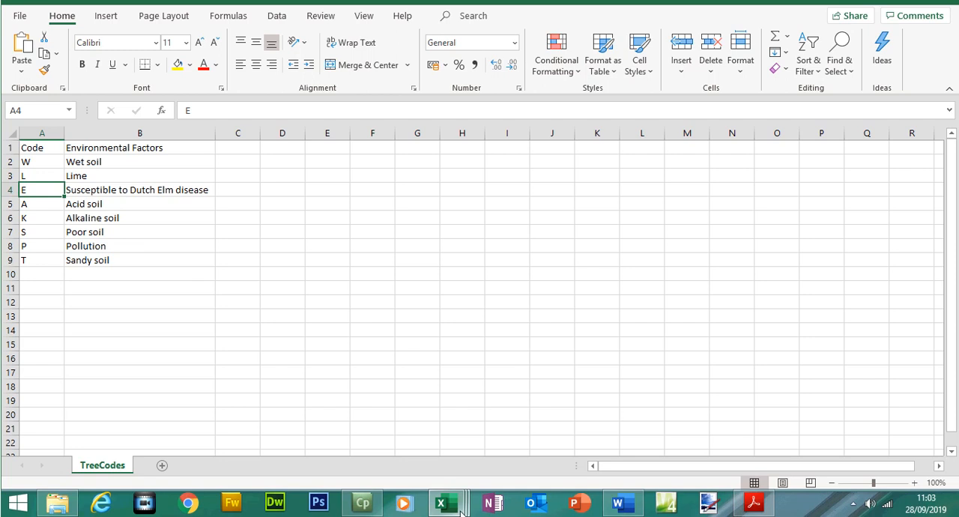
# - Examine the codes entered in the Tcode column of Trees.csv for Alder, English oak and Downy birch
pyautogui.moveTo(457, 508)
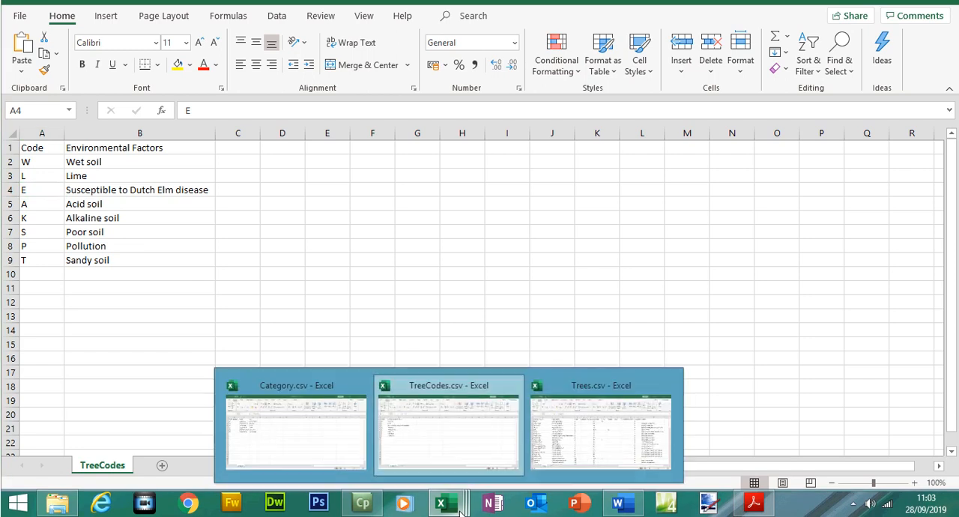
pyautogui.click(577, 450)
pyautogui.click(510, 131)
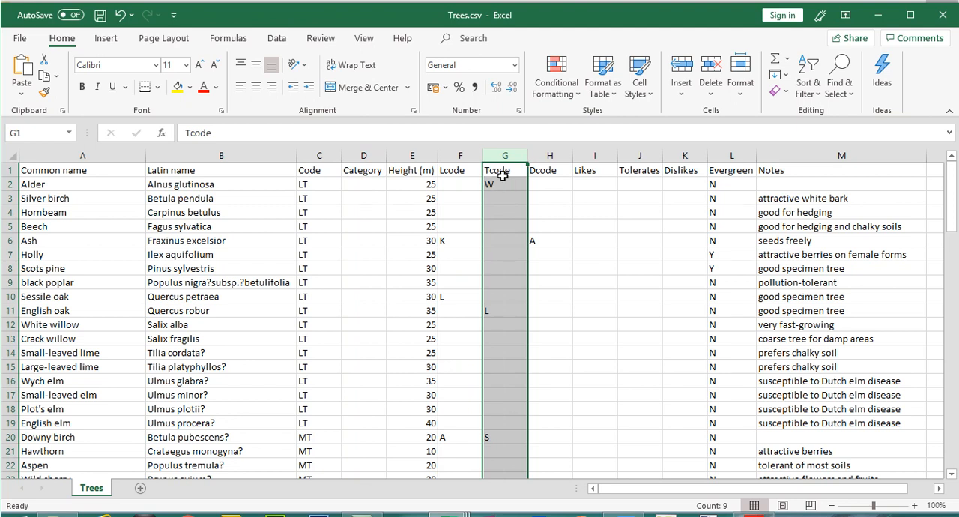
pyautogui.click(498, 186)
pyautogui.click(499, 310)
pyautogui.click(499, 437)
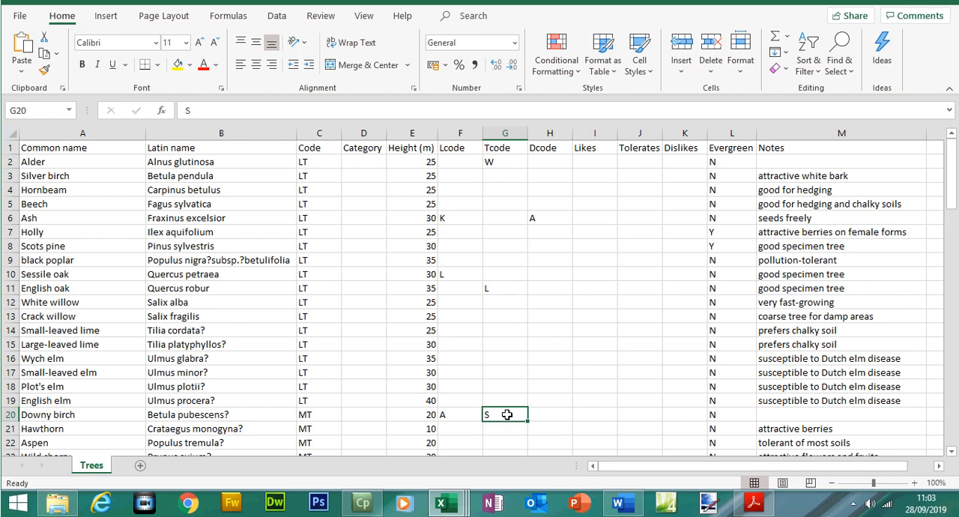
# - Look up the Tcode entries in TreeCodes.csv and relate them to their environmental factors
pyautogui.click(448, 508)
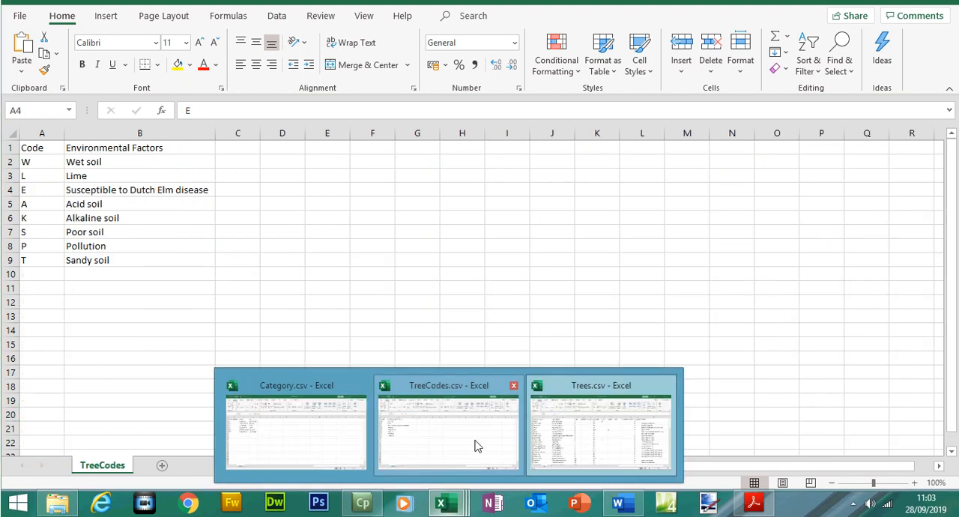
pyautogui.click(474, 447)
pyautogui.click(48, 161)
pyautogui.click(30, 198)
pyautogui.click(30, 269)
pyautogui.click(39, 255)
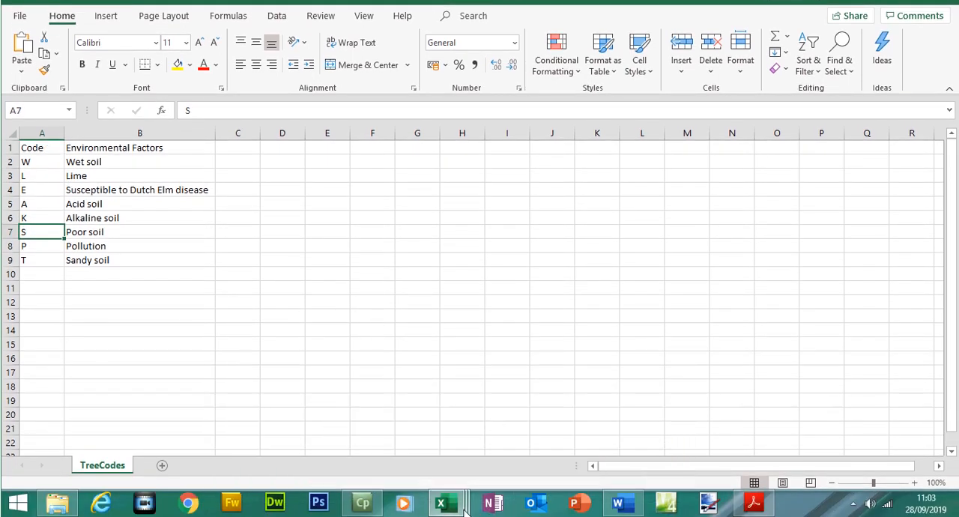
# - Switch to the question paper in Acrobat Reader and highlight the line "In the Trees spreadsheet place:"
pyautogui.moveTo(463, 511)
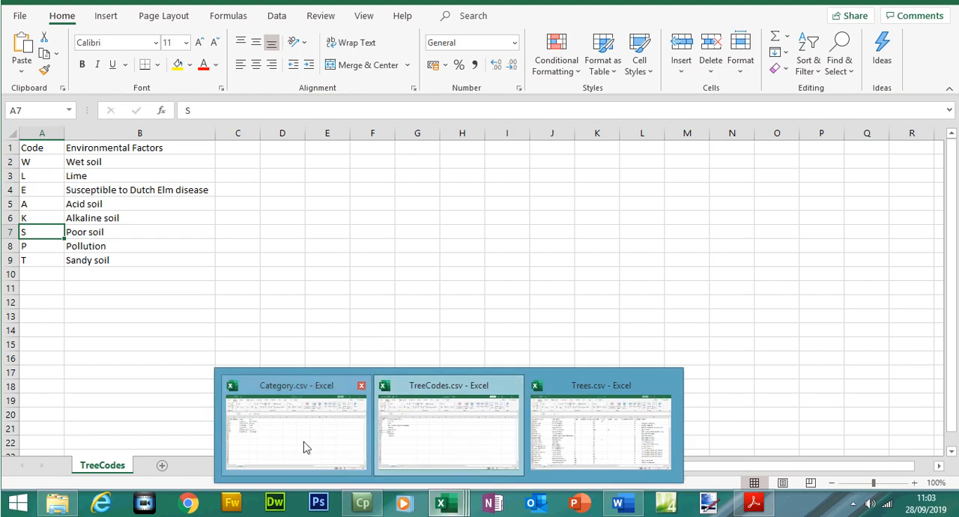
pyautogui.moveTo(304, 447)
pyautogui.moveTo(407, 446)
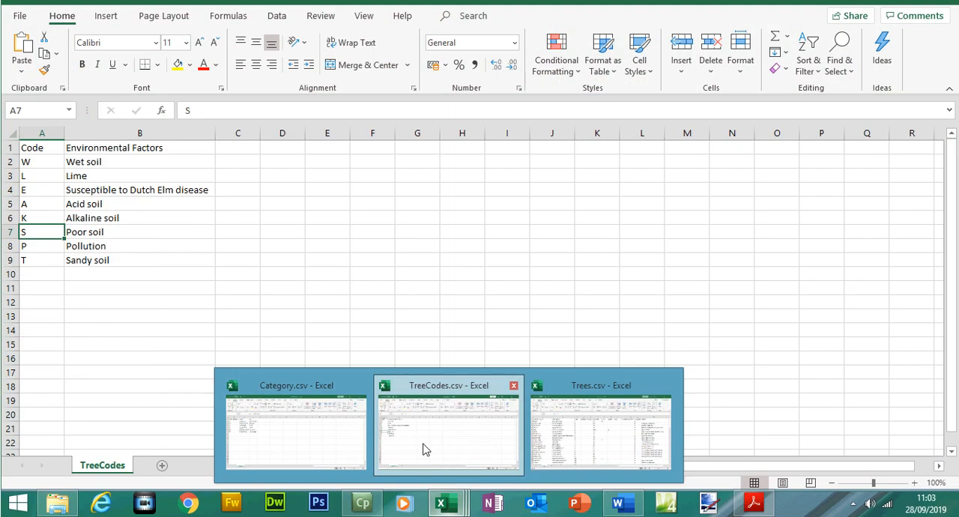
pyautogui.click(555, 444)
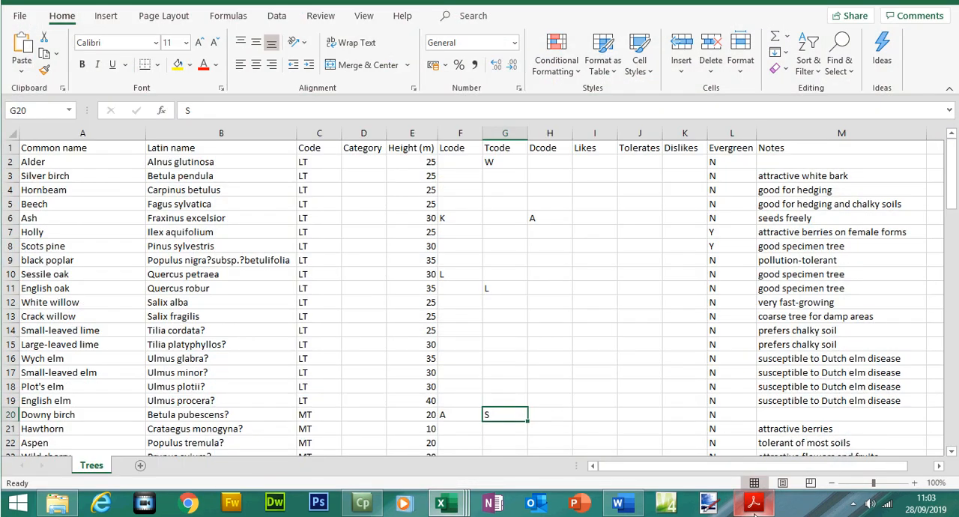
pyautogui.moveTo(755, 512)
pyautogui.click(753, 429)
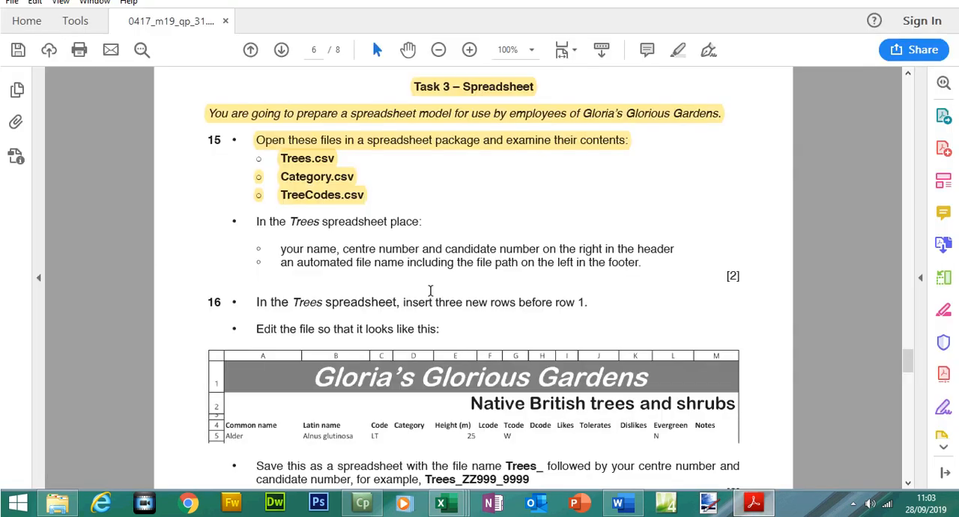
pyautogui.moveTo(414, 249); pyautogui.dragTo(422, 247)
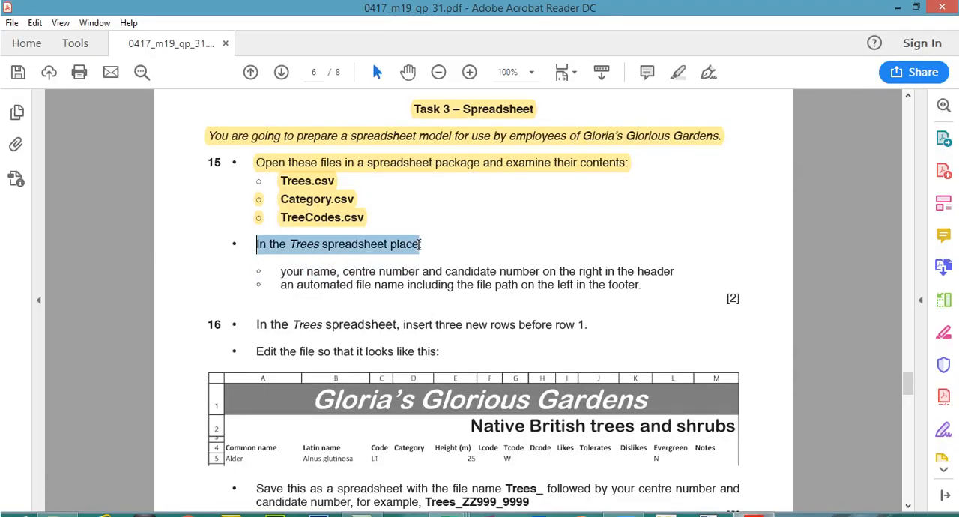
pyautogui.click(678, 73)
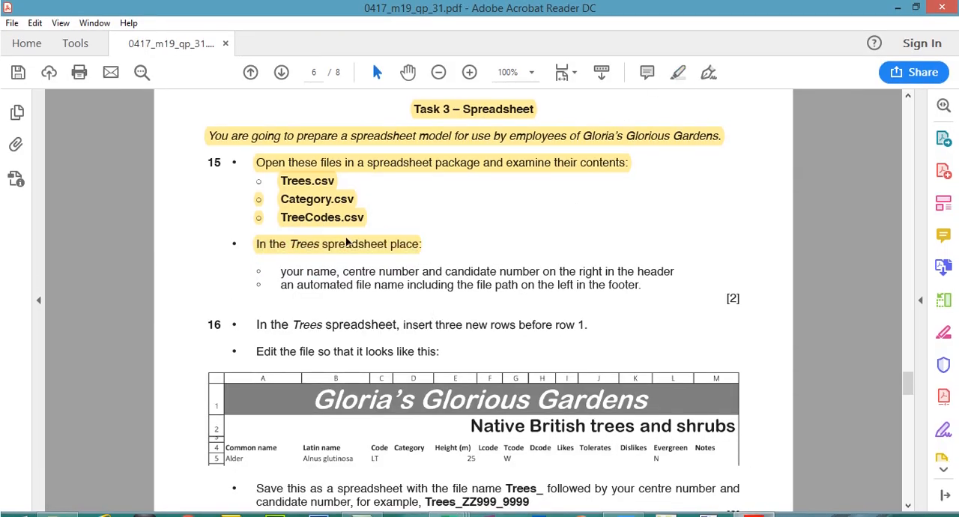
# - Highlight the instruction to place the name, centre number and candidate number on the right in the header
pyautogui.moveTo(280, 285)
pyautogui.mouseDown()
pyautogui.moveTo(324, 270)
pyautogui.moveTo(316, 259)
pyautogui.moveTo(653, 258)
pyautogui.mouseUp()
pyautogui.click(318, 259)
pyautogui.click(315, 258)
pyautogui.click(681, 55)
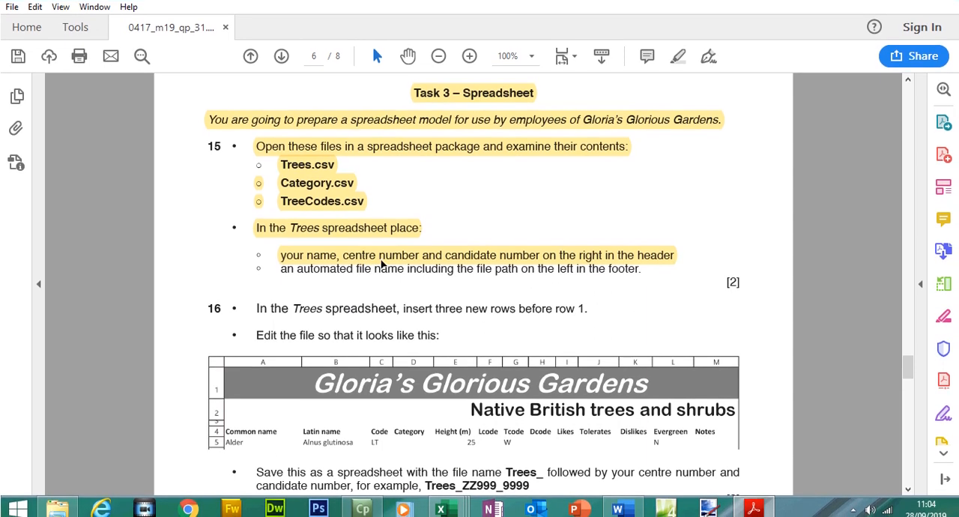
# - Switch to Trees.csv in Excel, insert a header and footer, and activate the right header section, checking the question paper's wording
pyautogui.moveTo(458, 512)
pyautogui.click(614, 448)
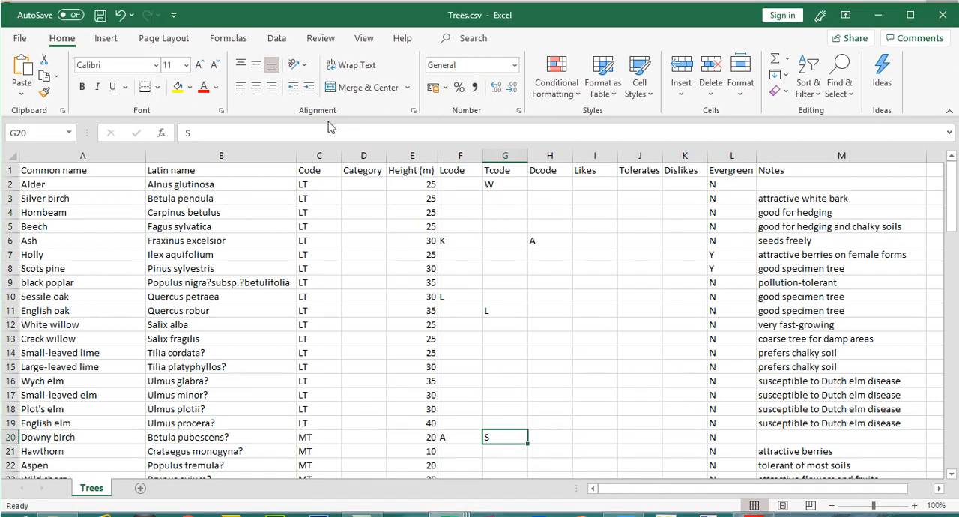
pyautogui.click(106, 38)
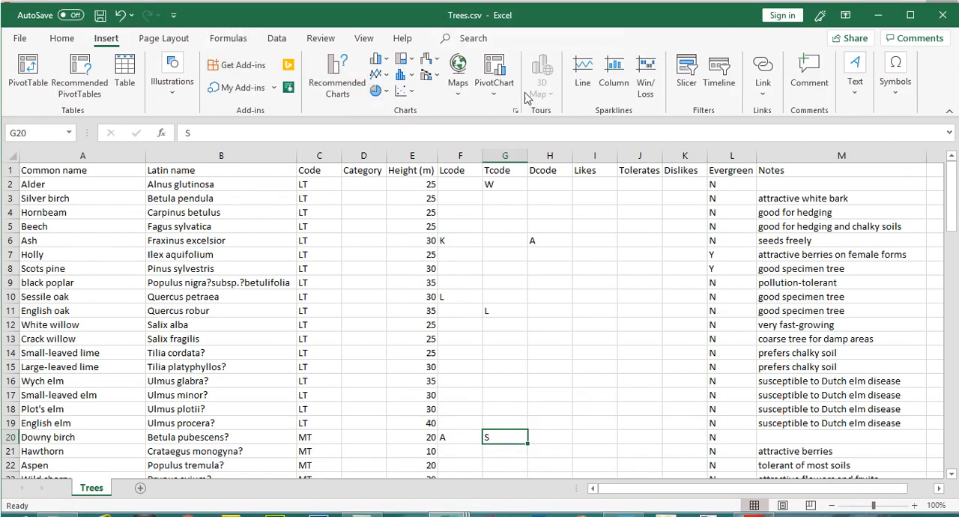
pyautogui.click(856, 96)
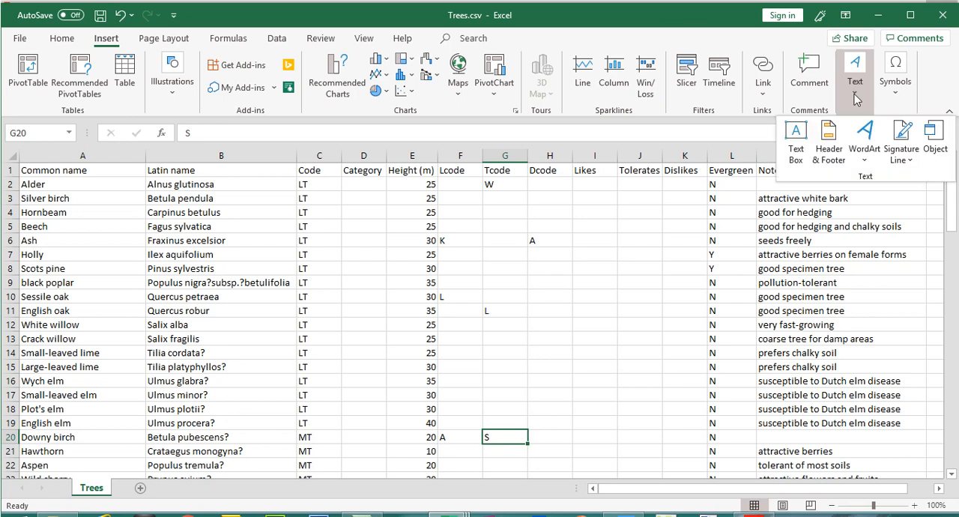
pyautogui.click(828, 149)
pyautogui.click(506, 240)
pyautogui.click(753, 516)
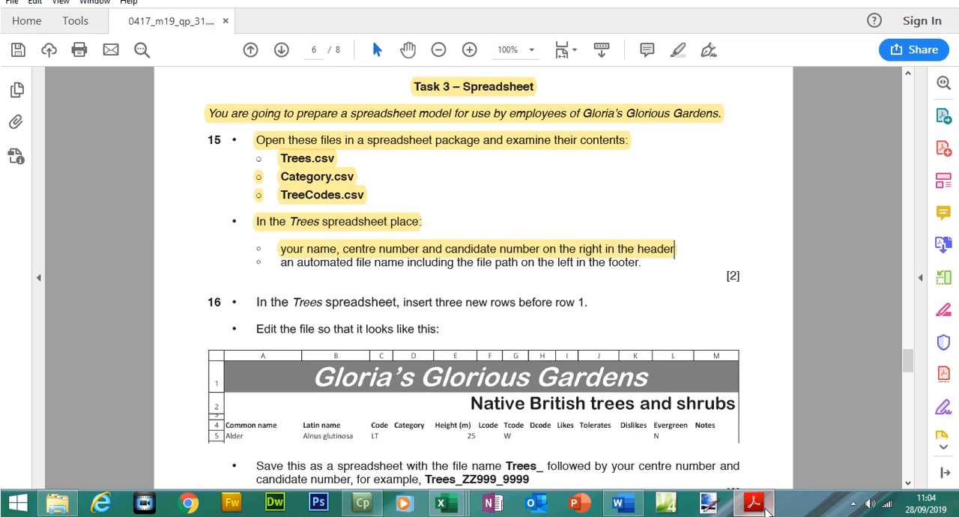
pyautogui.click(756, 507)
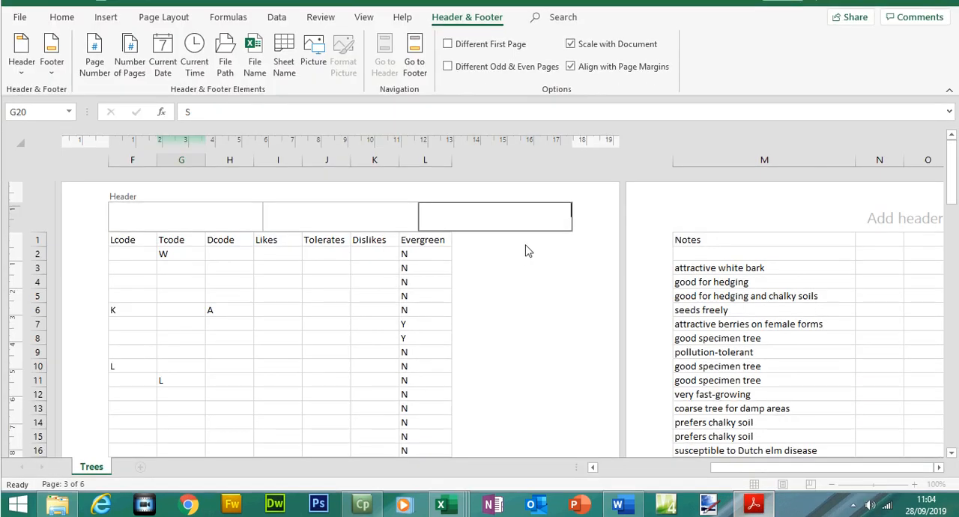
# - Enter the candidate's full name, centre number and candidate number, separated by commas, in the right header section
pyautogui.click(536, 215)
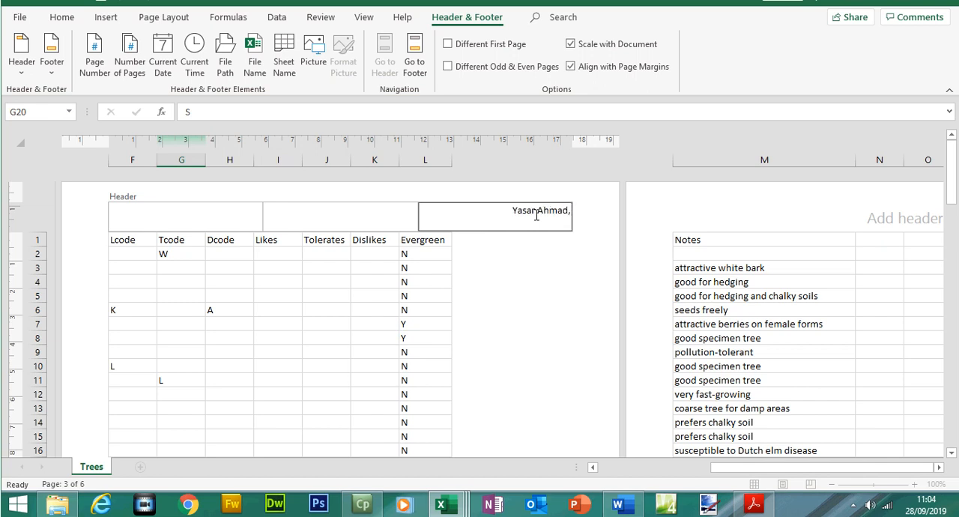
pyautogui.write(' 5678,')
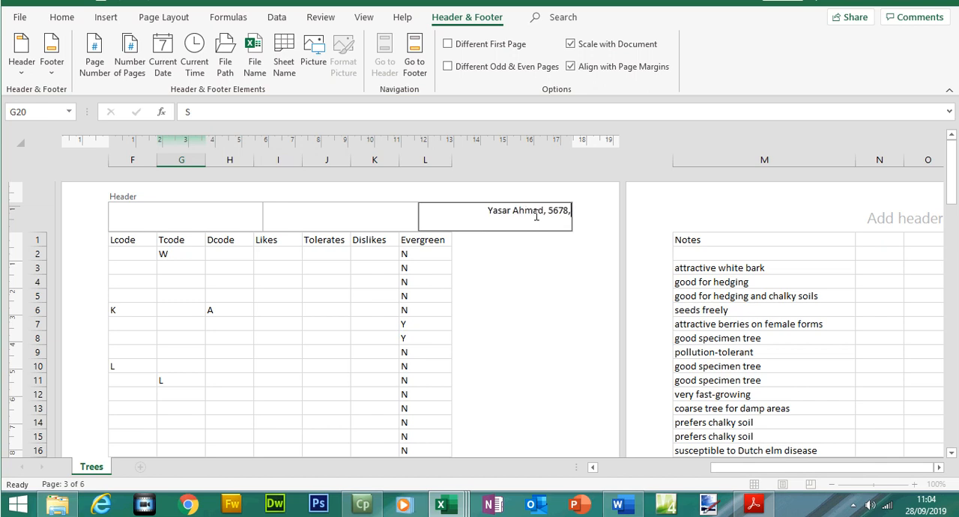
pyautogui.write(' 1234')
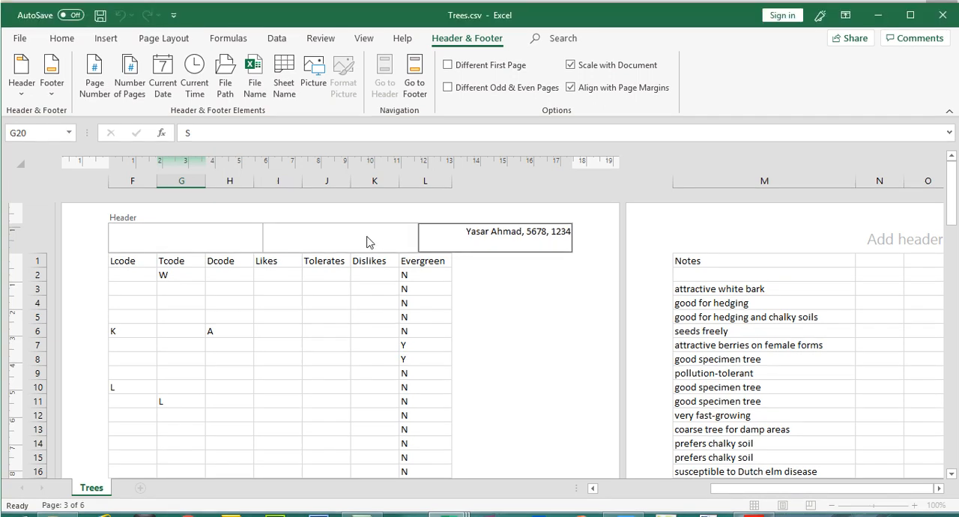
pyautogui.click(368, 216)
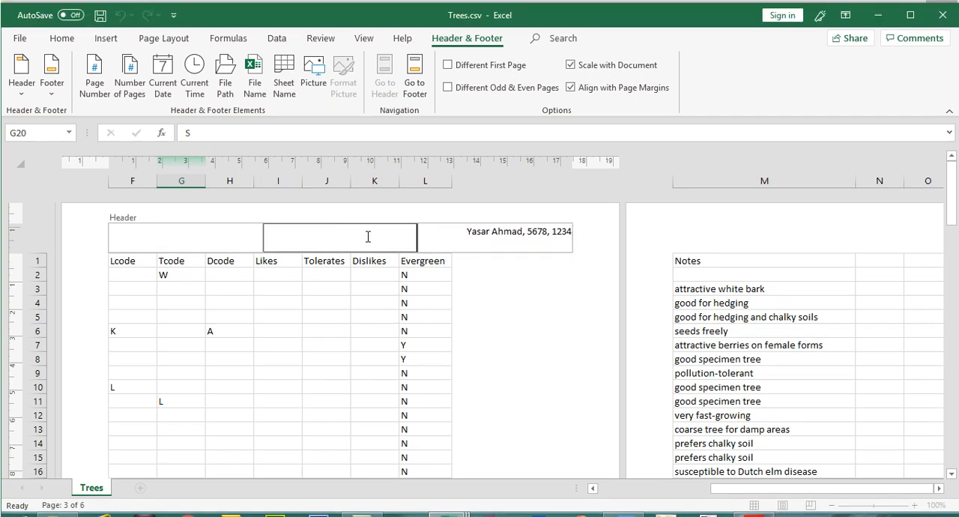
pyautogui.click(200, 246)
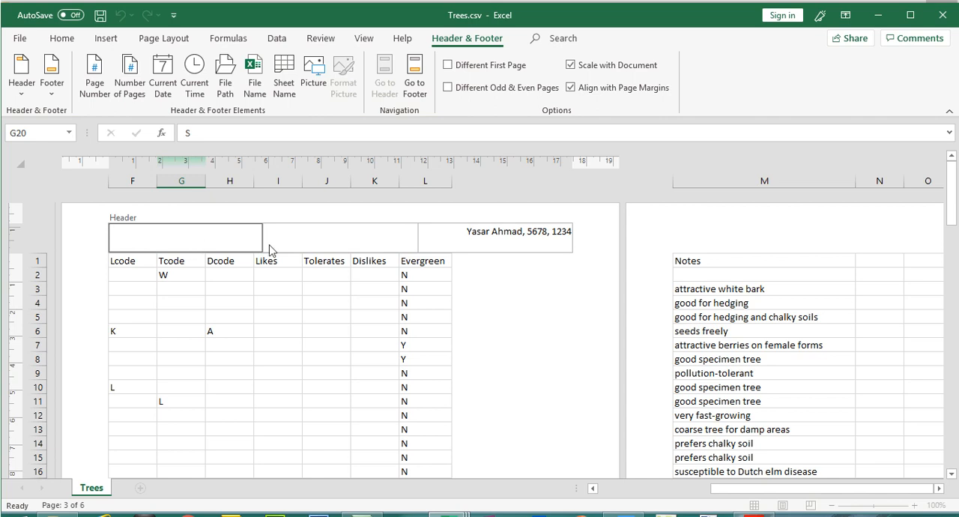
pyautogui.click(431, 235)
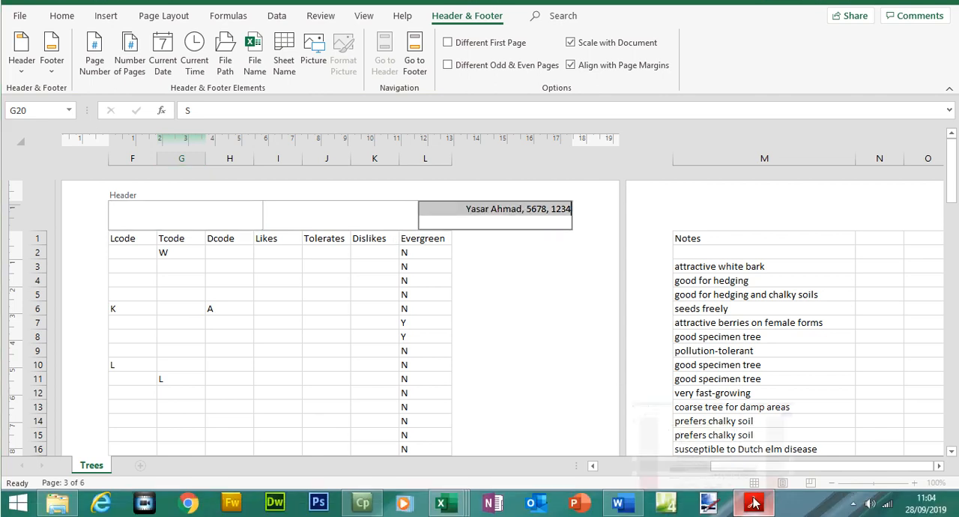
# - Highlight the instruction for an automated file name including the file path on the left in the footer in the question paper
pyautogui.click(753, 503)
pyautogui.moveTo(284, 266); pyautogui.dragTo(618, 264)
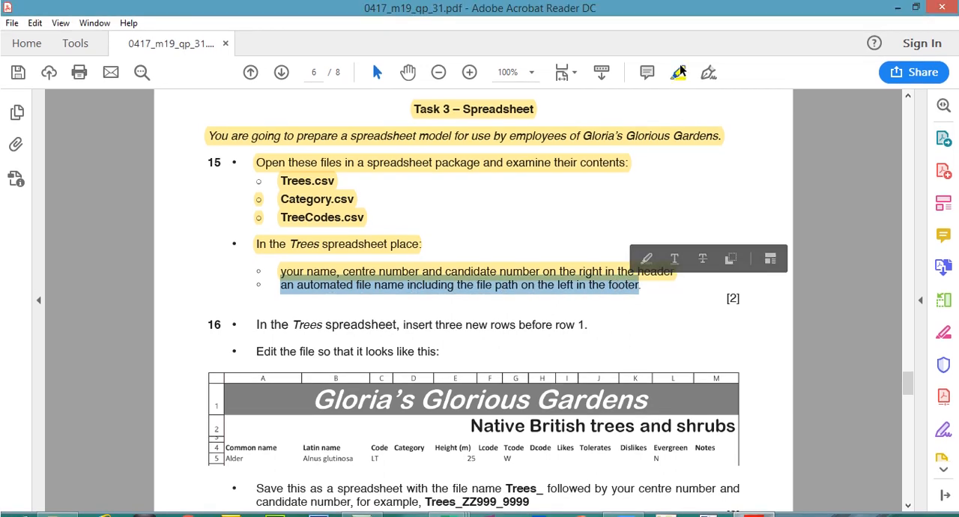
pyautogui.click(679, 48)
pyautogui.click(756, 504)
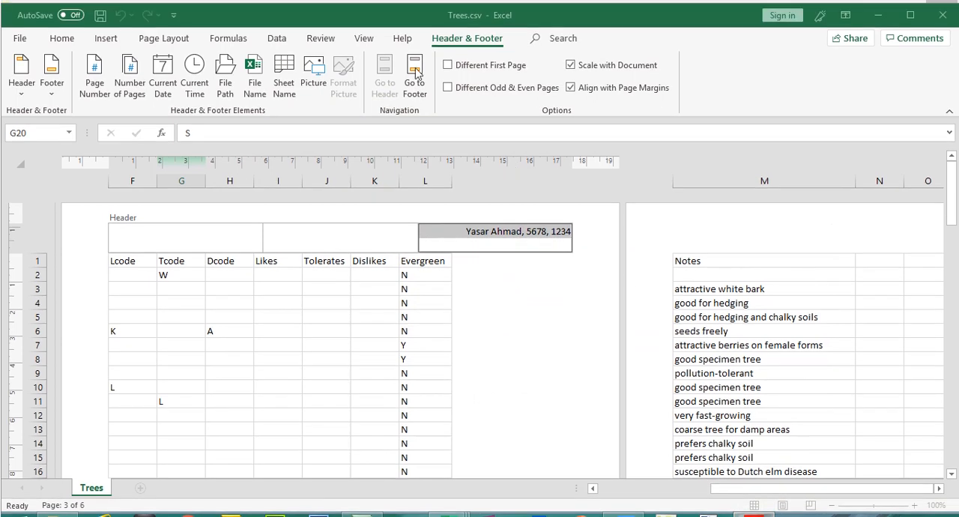
# - Insert the automated file name and file path in the left footer section of Trees.csv, deleting the duplicate file name code
pyautogui.click(415, 75)
pyautogui.click(188, 224)
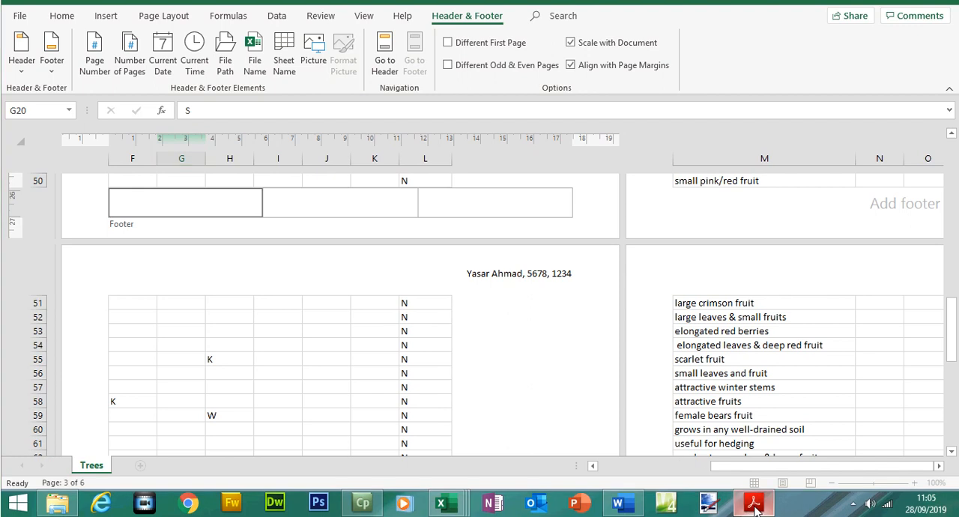
pyautogui.click(755, 505)
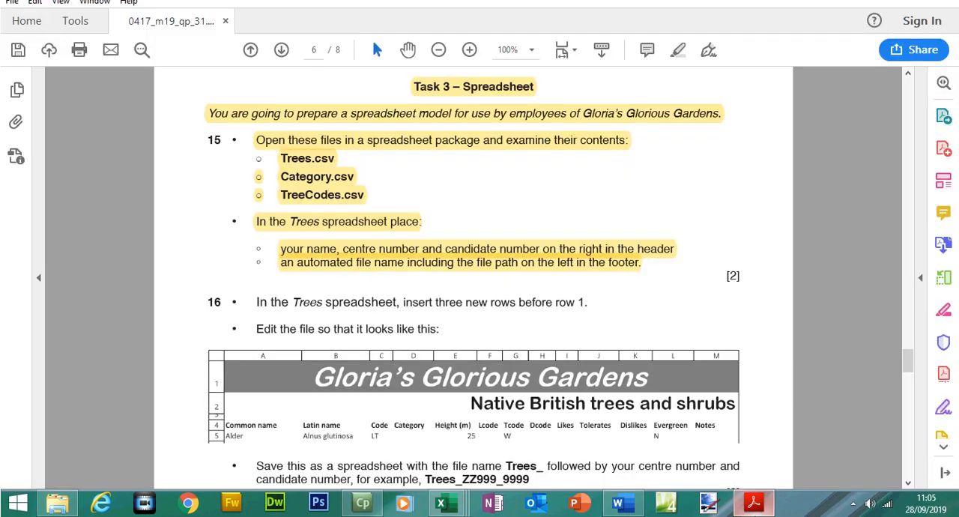
pyautogui.click(755, 504)
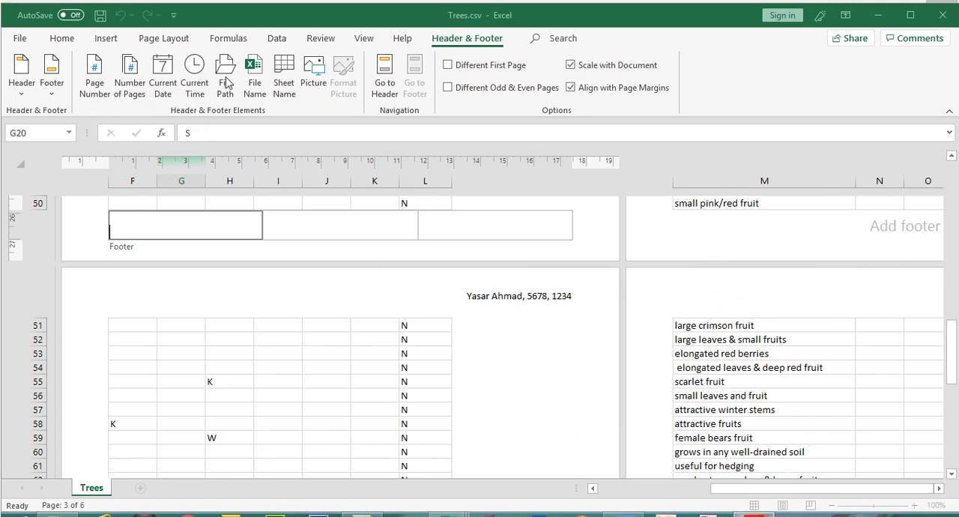
pyautogui.click(253, 79)
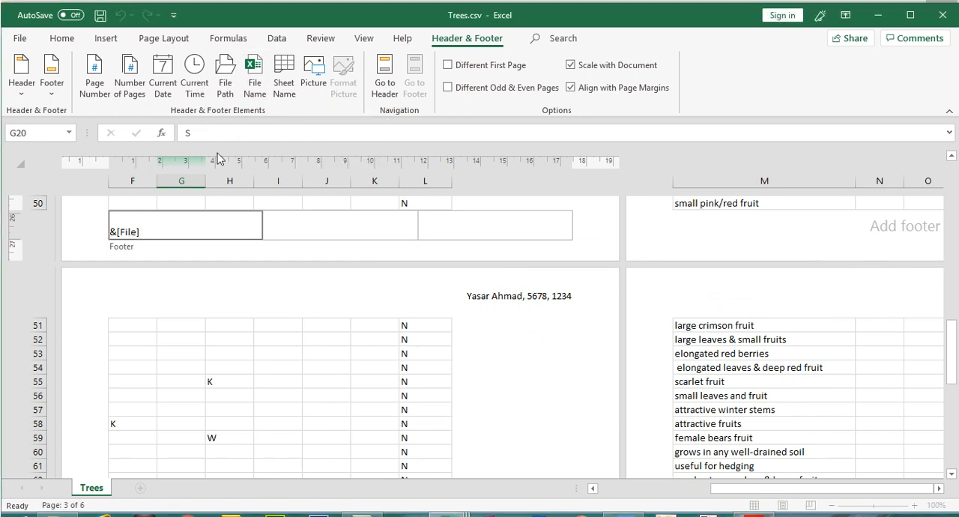
pyautogui.click(227, 80)
pyautogui.moveTo(198, 232); pyautogui.dragTo(179, 232)
pyautogui.press('BackSpace')
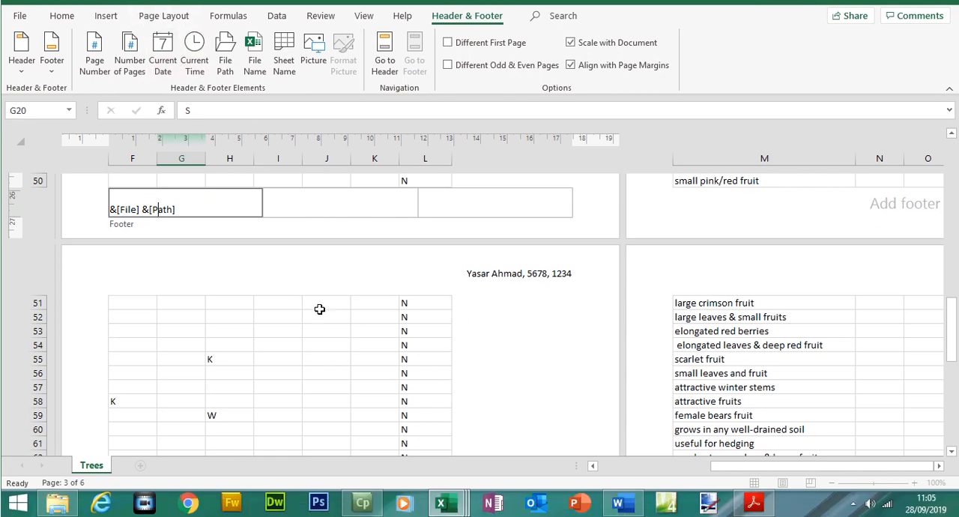
pyautogui.click(319, 308)
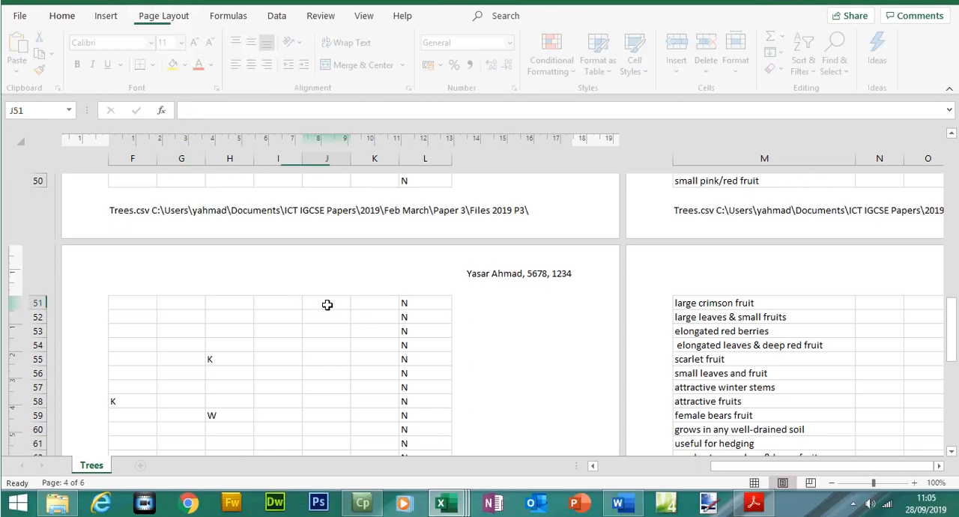
# - Leave the footer of Trees.csv and return the sheet to Normal view at its first rows and columns
pyautogui.click(355, 378)
pyautogui.click(364, 38)
pyautogui.click(26, 69)
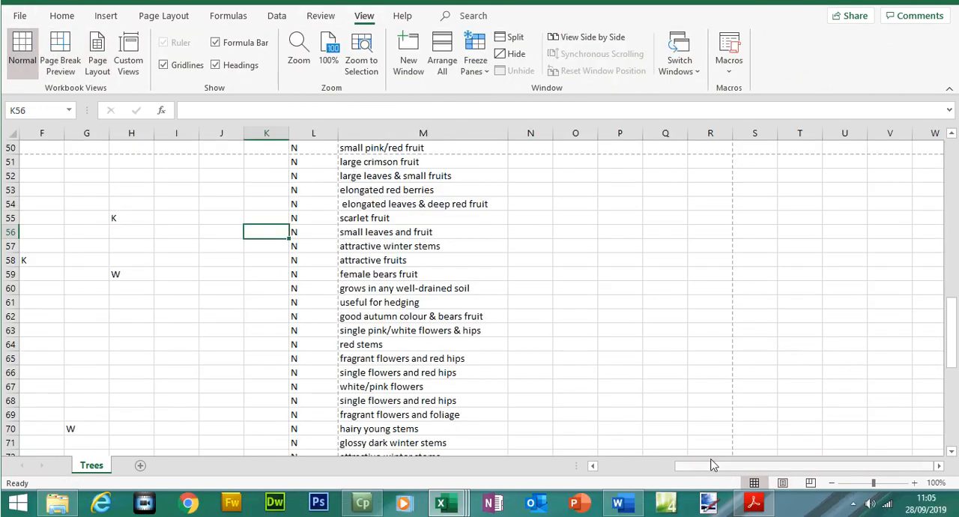
pyautogui.moveTo(714, 488); pyautogui.dragTo(641, 488)
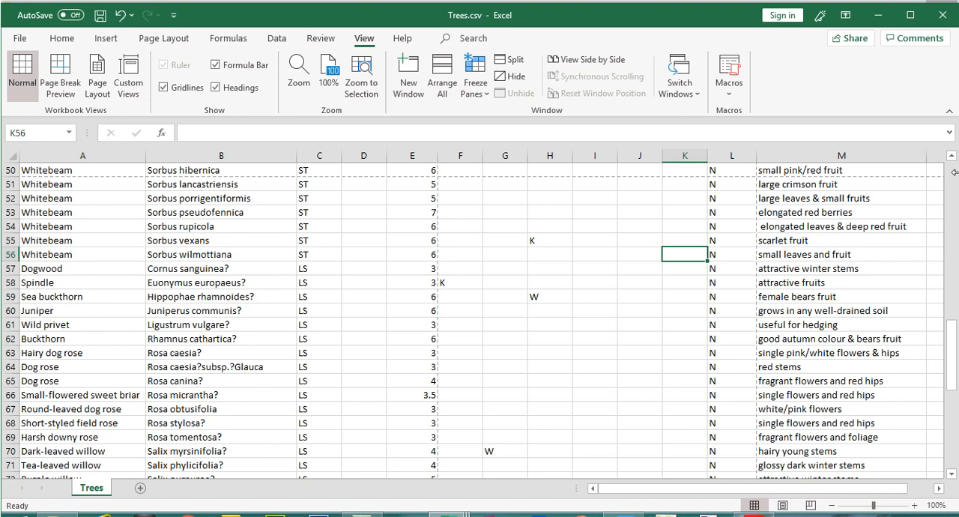
pyautogui.click(952, 171)
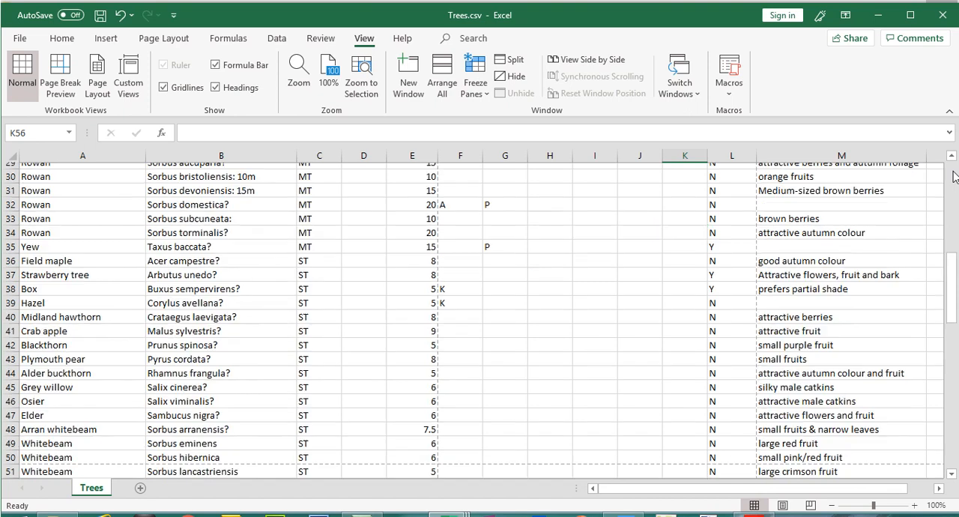
# - Check the header and footer on the first three pages of the Trees.csv print preview, and return to the sheet
pyautogui.click(20, 38)
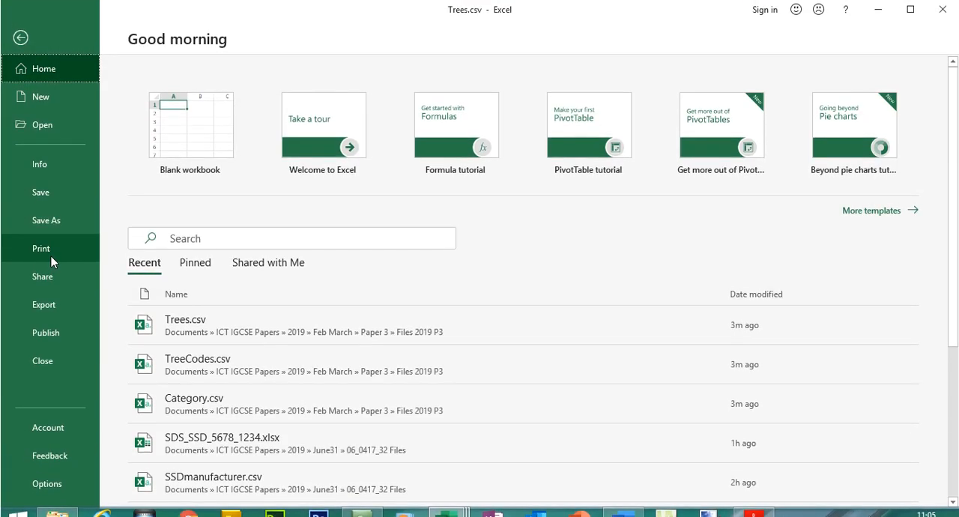
pyautogui.click(51, 254)
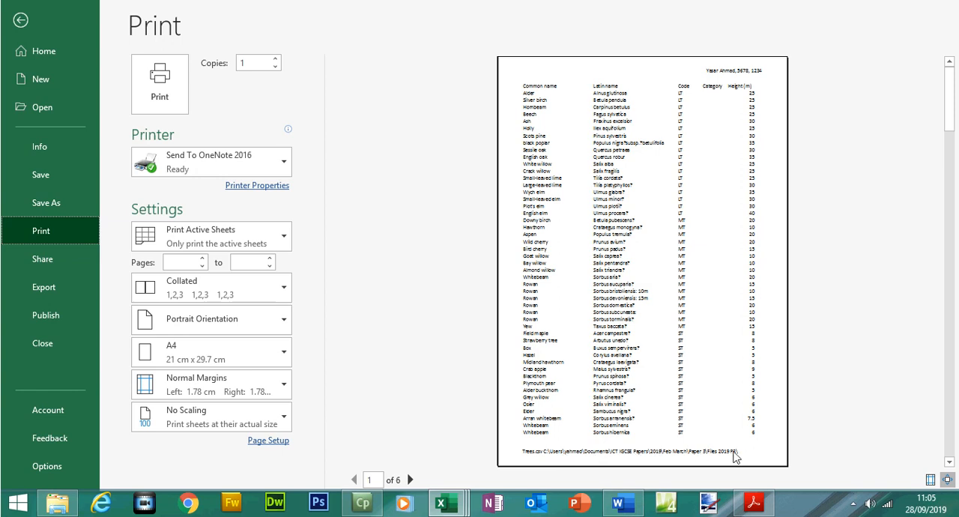
pyautogui.click(411, 479)
pyautogui.click(410, 480)
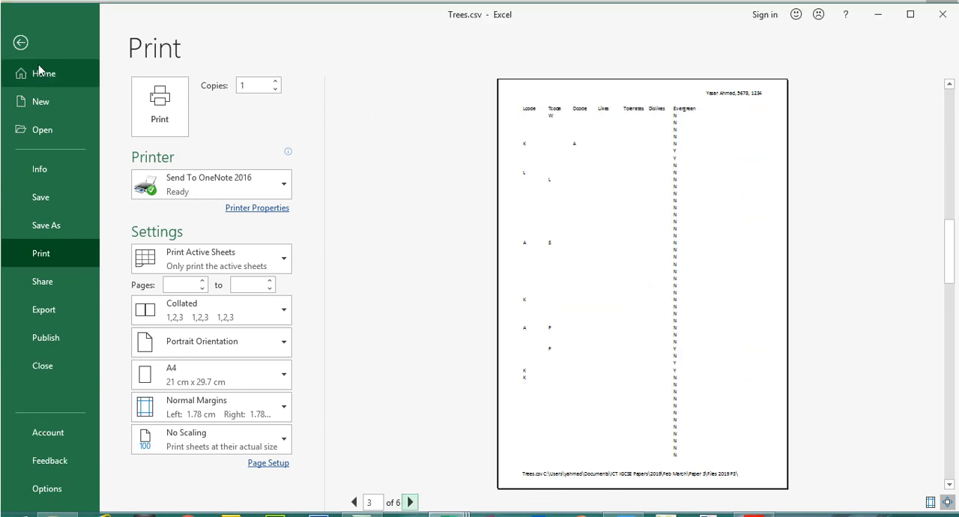
pyautogui.click(27, 45)
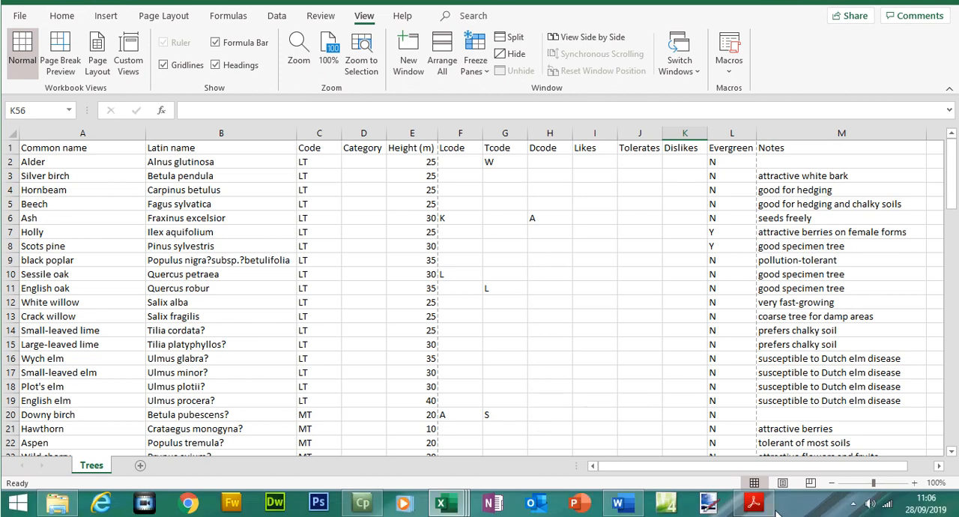
# - Switch to the question paper in Adobe Acrobat and read question 16 on inserting rows and editing the Trees spreadsheet
pyautogui.click(754, 504)
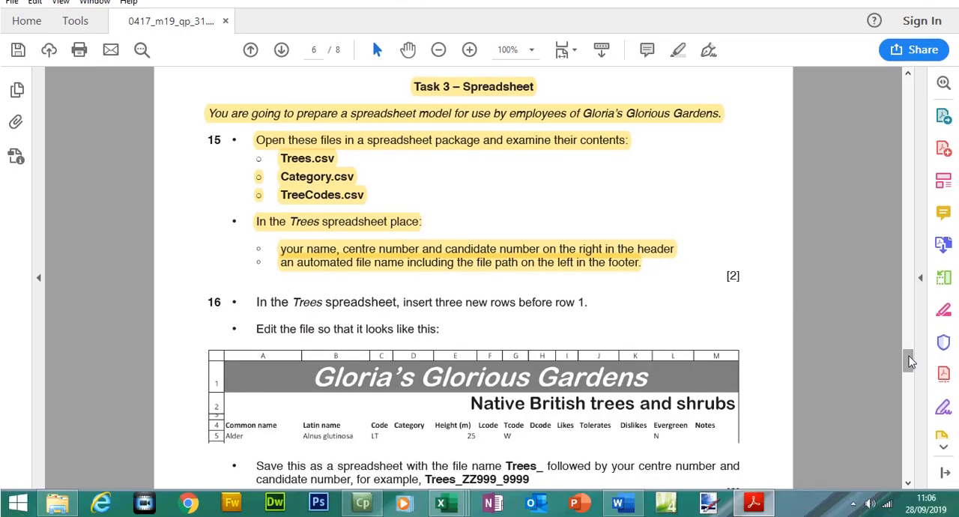
pyautogui.moveTo(908, 353); pyautogui.dragTo(910, 367)
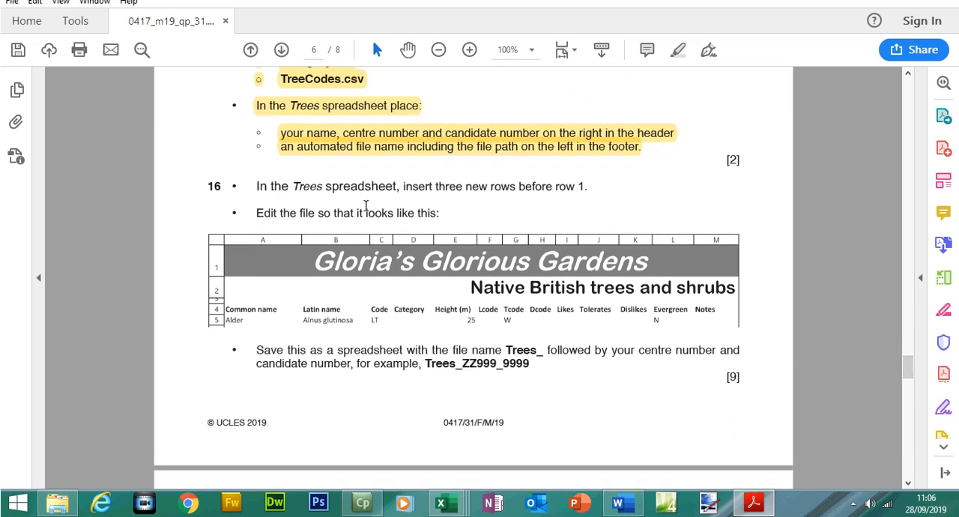
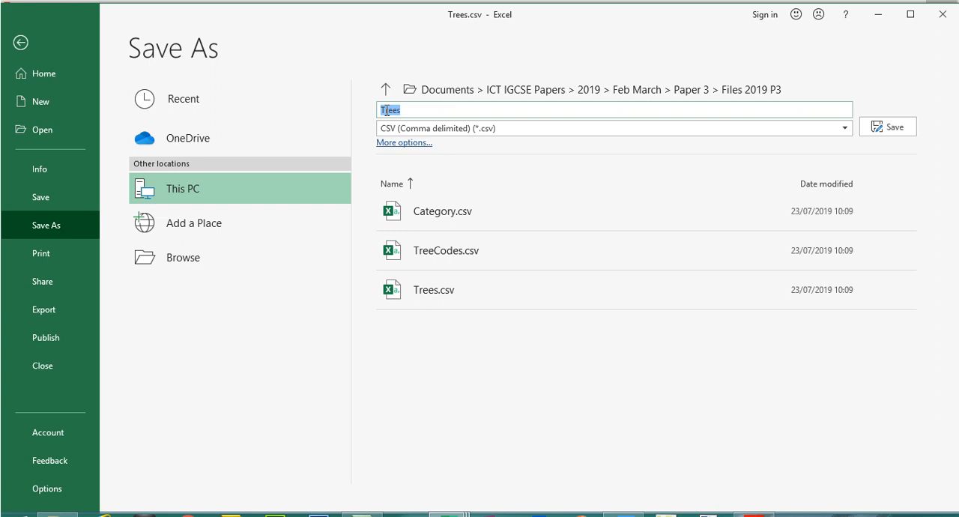
# - Save Trees.csv as an Excel Workbook (*.xlsx) named Trees_5678_1234 in the Files 2019 P3 folder
pyautogui.moveTo(427, 109); pyautogui.dragTo(416, 110)
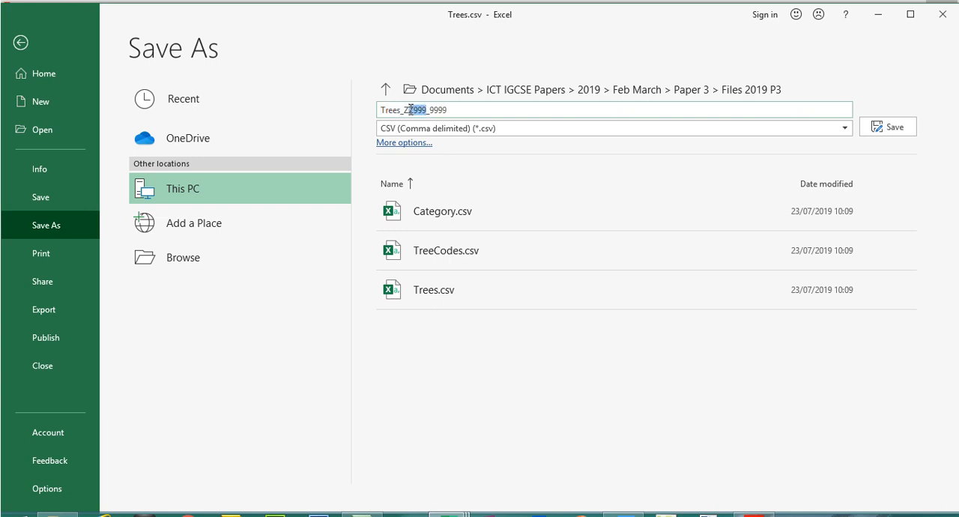
pyautogui.write('66')
pyautogui.press('BackSpace')
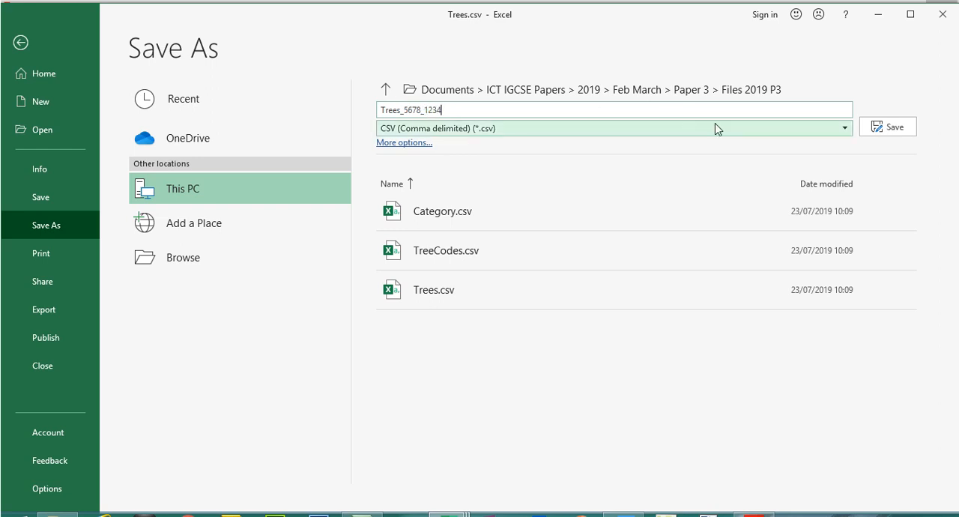
pyautogui.click(845, 129)
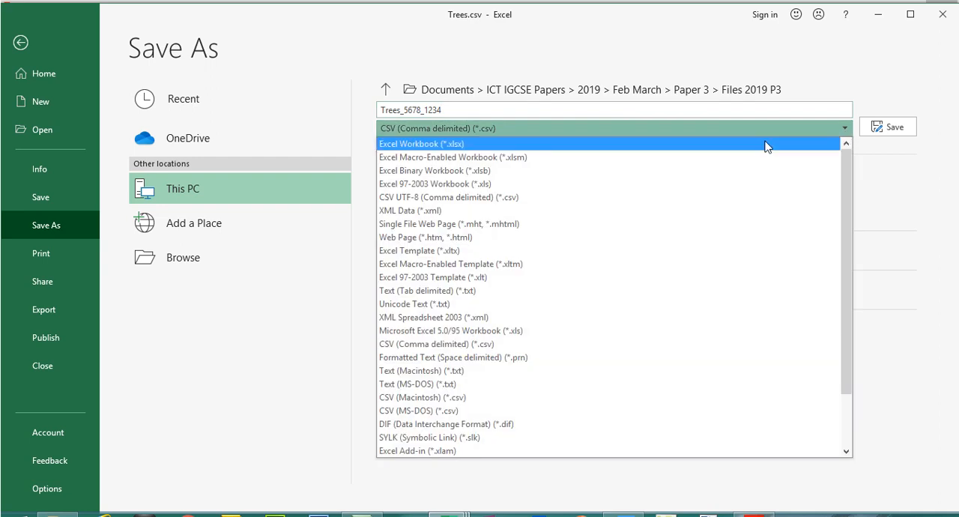
pyautogui.click(633, 147)
pyautogui.click(793, 90)
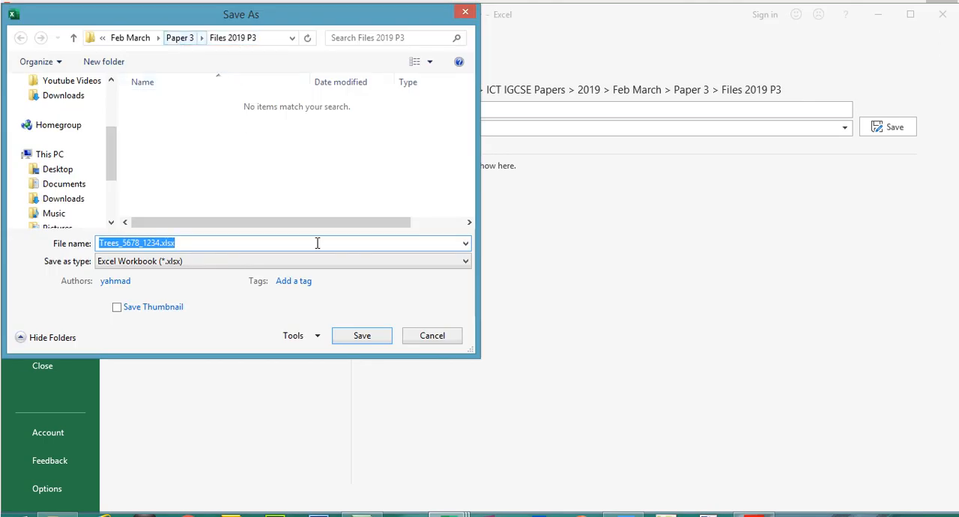
pyautogui.click(358, 336)
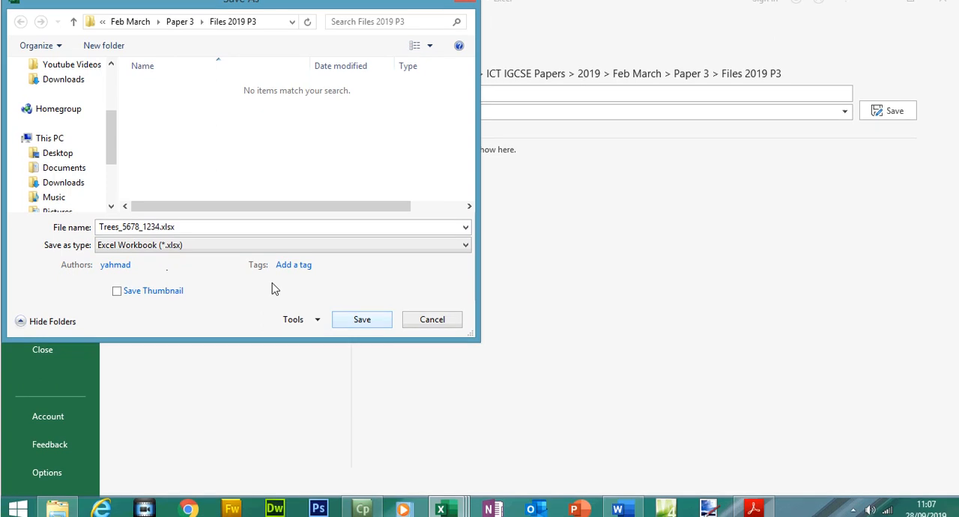
pyautogui.click(379, 318)
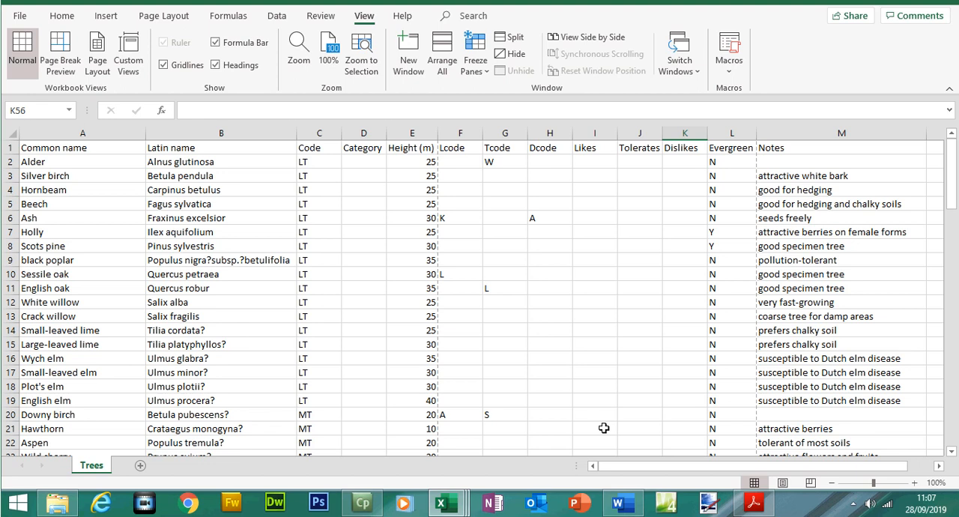
# - Consult question 16 in the Adobe Acrobat question paper and insert three blank rows above row 1 of the Trees sheet in Excel
pyautogui.click(758, 506)
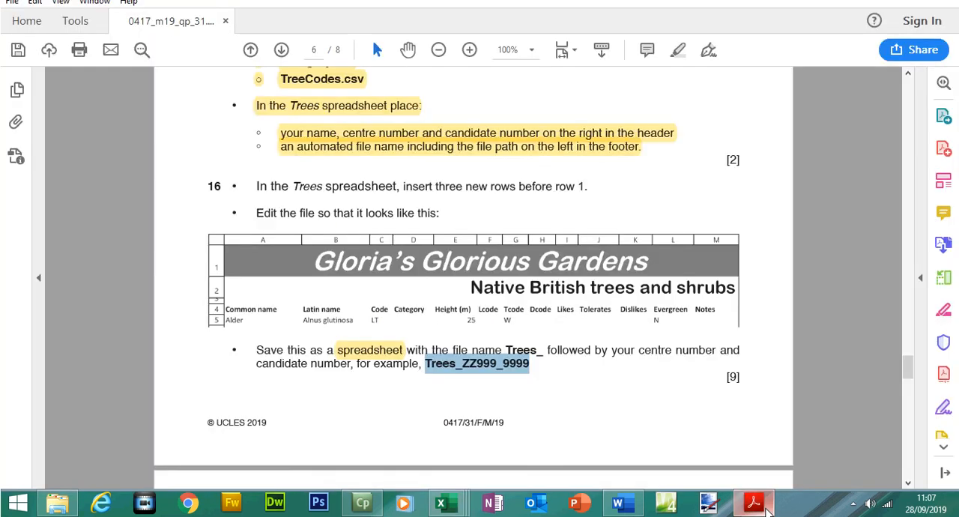
pyautogui.moveTo(908, 377); pyautogui.dragTo(910, 383)
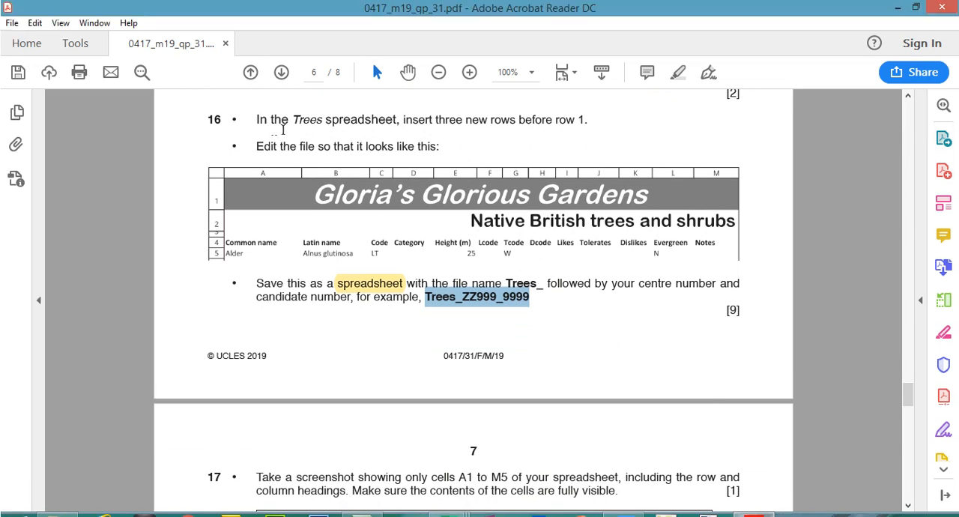
pyautogui.moveTo(441, 121); pyautogui.dragTo(581, 124)
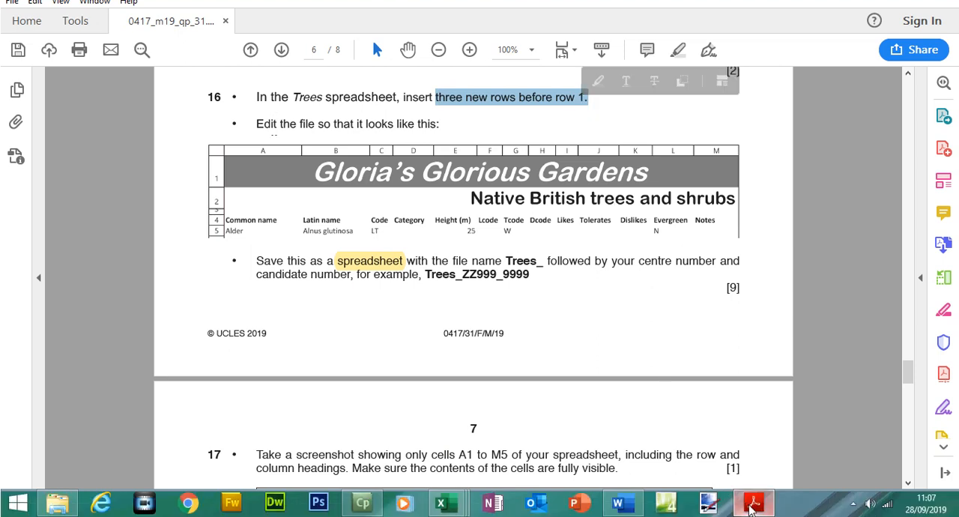
pyautogui.click(753, 507)
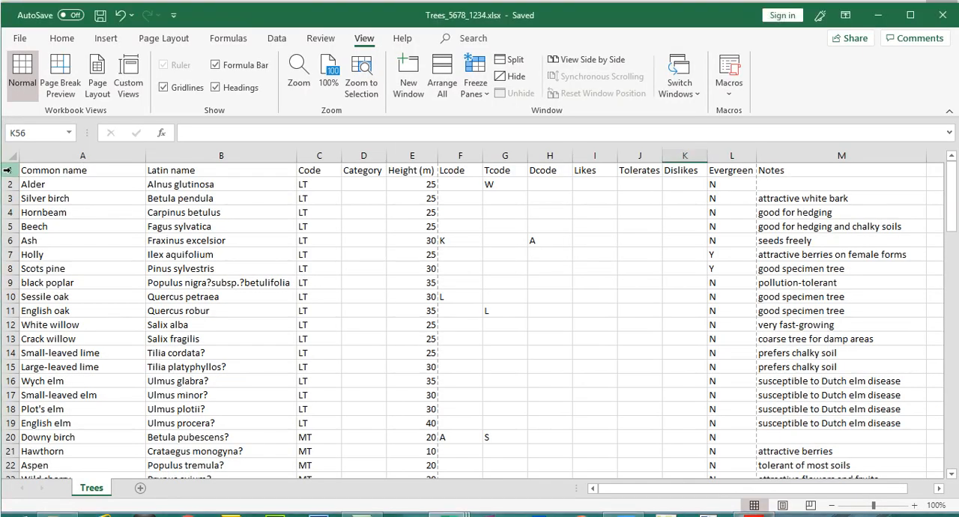
pyautogui.click(11, 170)
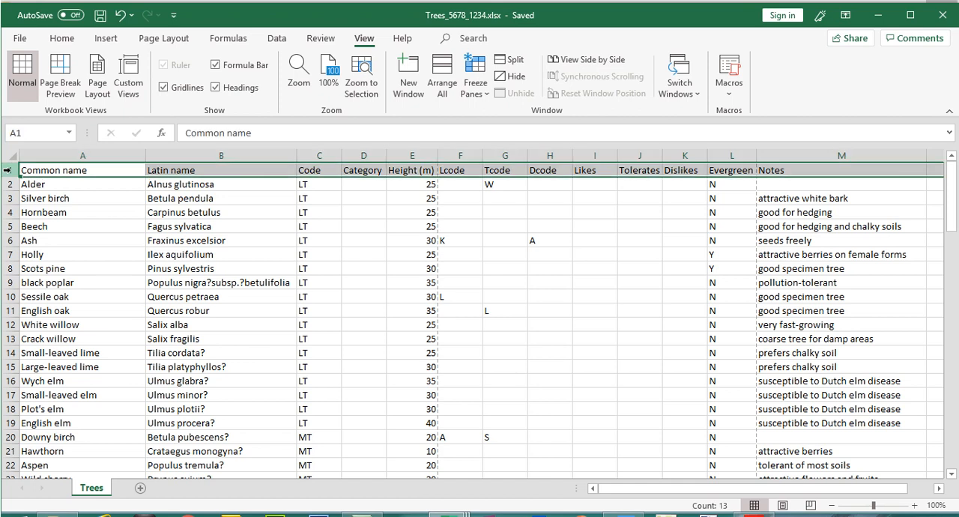
pyautogui.rightClick(11, 173)
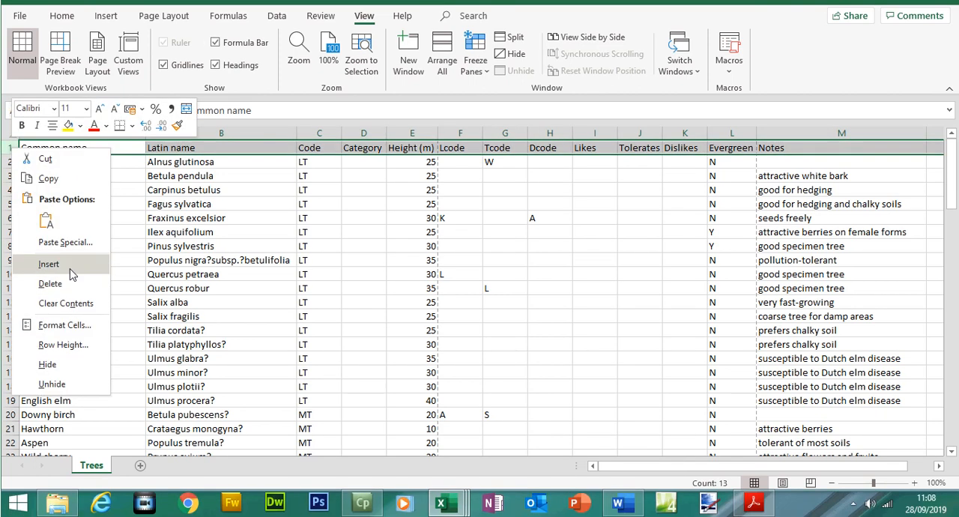
pyautogui.click(68, 288)
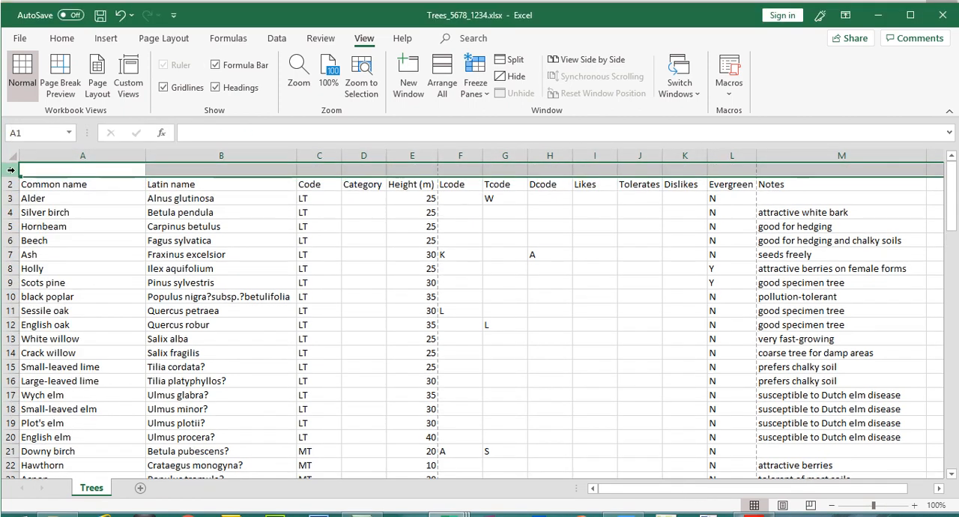
pyautogui.rightClick(11, 170)
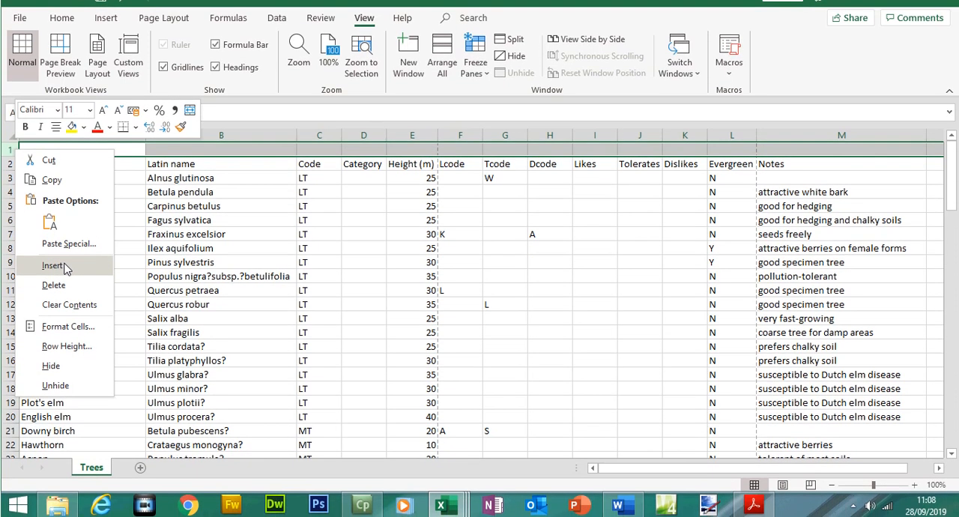
pyautogui.click(66, 266)
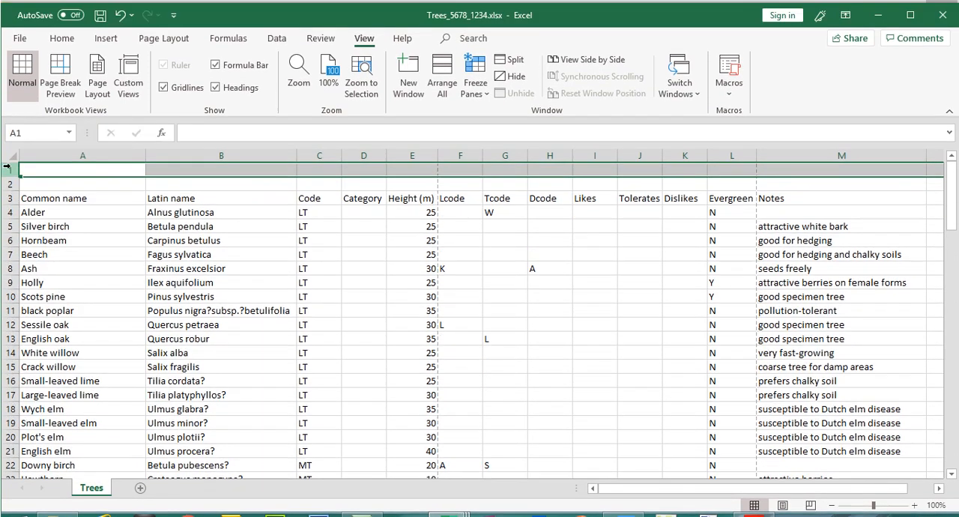
pyautogui.rightClick(10, 149)
pyautogui.click(62, 280)
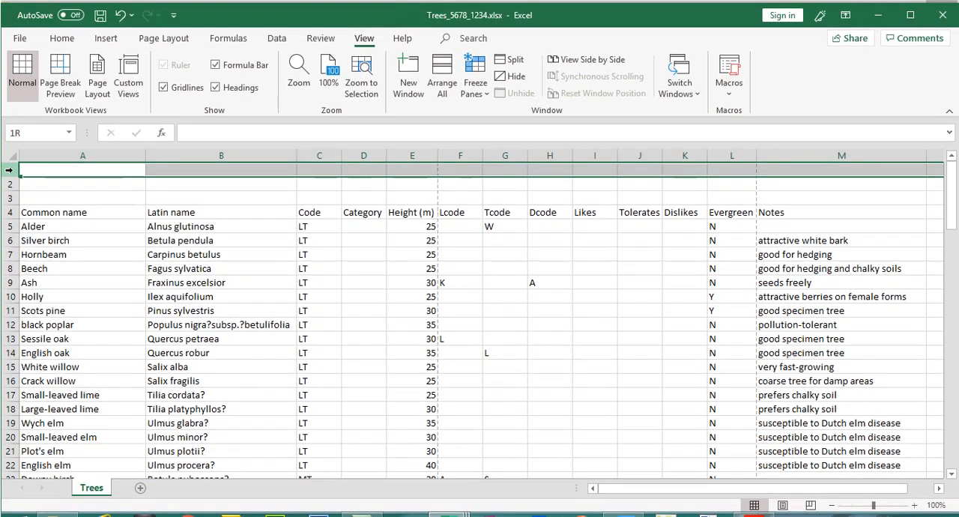
pyautogui.click(9, 185)
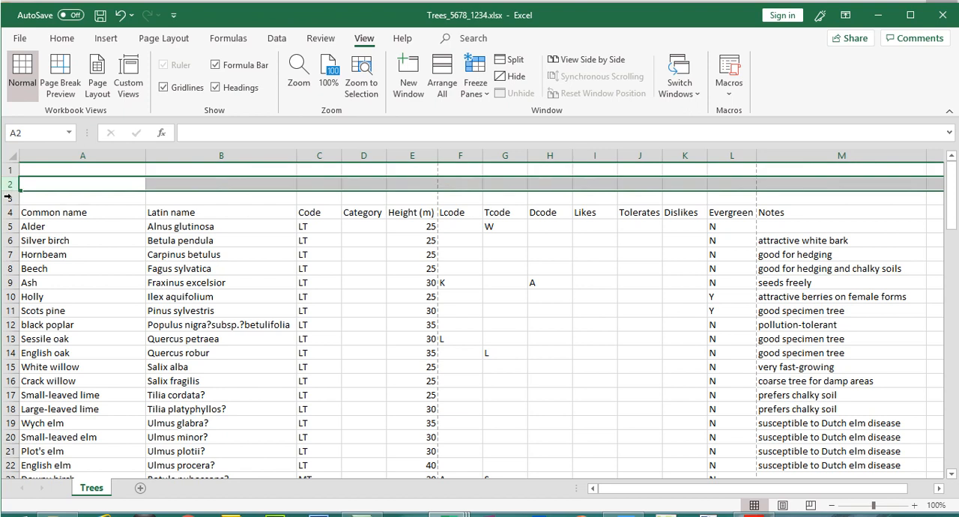
pyautogui.click(9, 198)
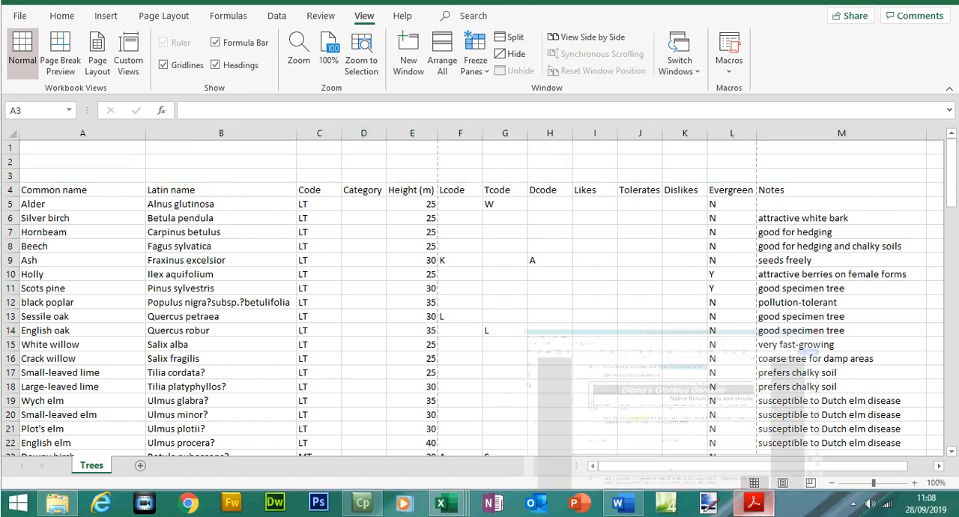
# - Switch to the question paper in Adobe Acrobat and highlight question 16's instructions on inserting three rows and editing the file
pyautogui.hotkey('alt', 'Tab')
pyautogui.moveTo(252, 146); pyautogui.dragTo(438, 146)
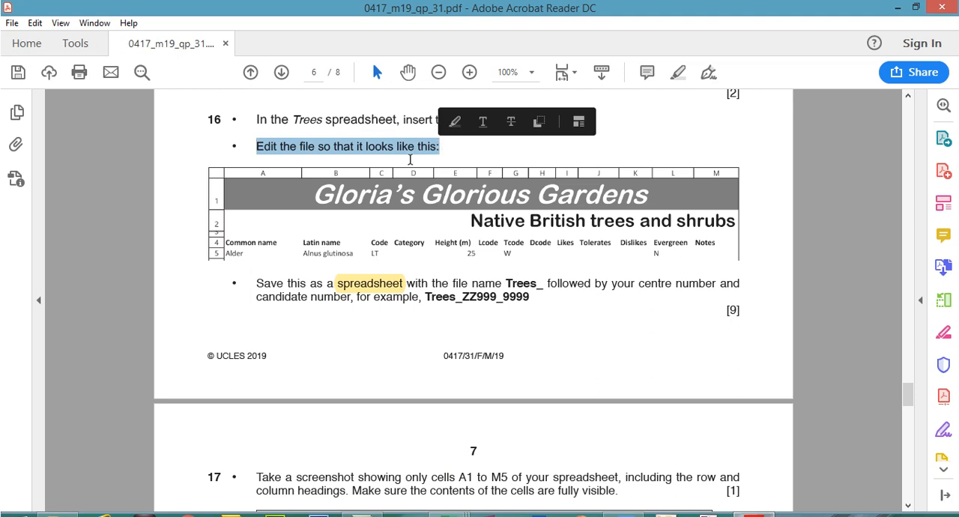
pyautogui.moveTo(257, 114); pyautogui.dragTo(444, 142)
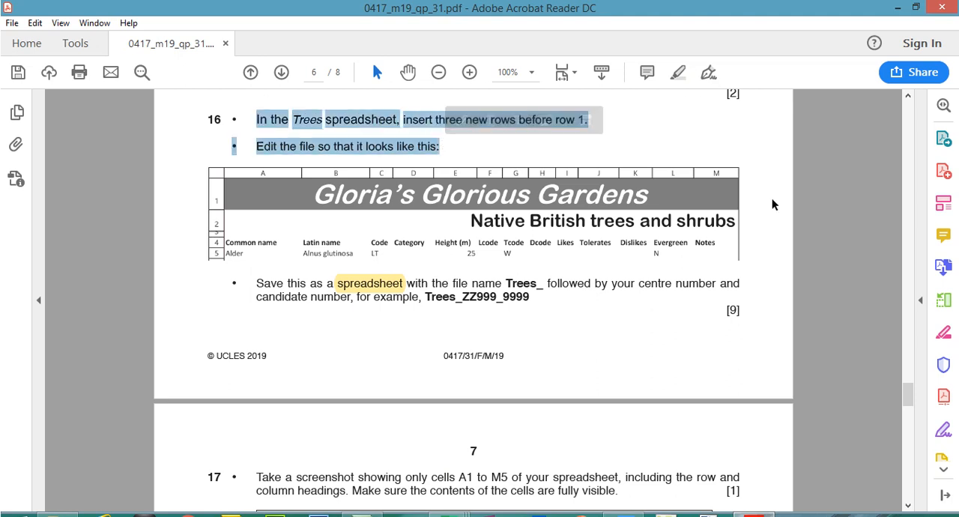
pyautogui.click(678, 72)
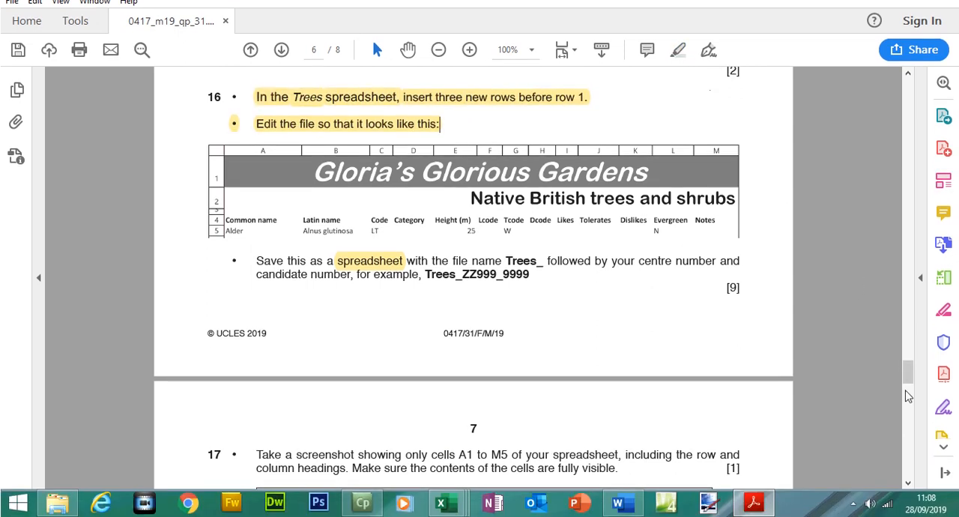
pyautogui.scroll(2, 906, 365)
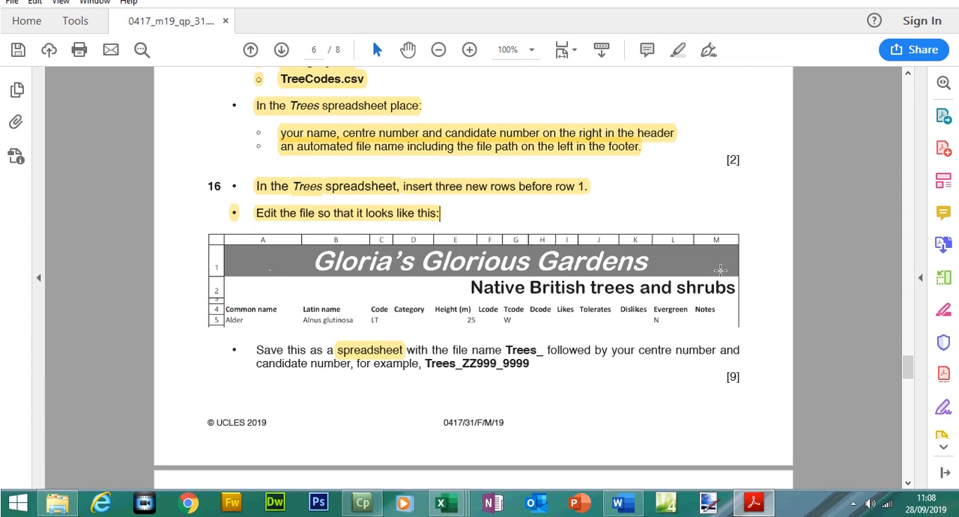
# - Return to Excel, merge and center cells A1:M1 of the Trees sheet, and open the merged cell for text entry
pyautogui.click(755, 501)
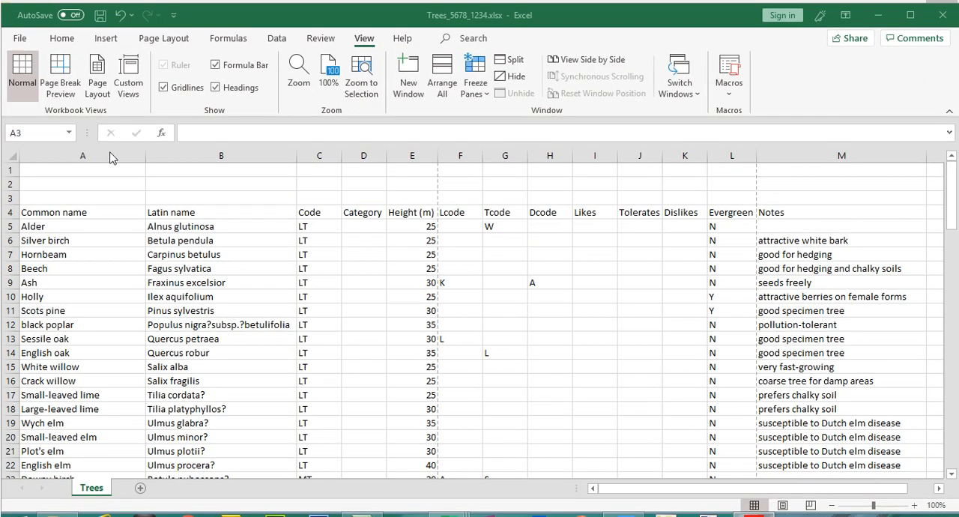
pyautogui.moveTo(96, 170); pyautogui.dragTo(821, 170)
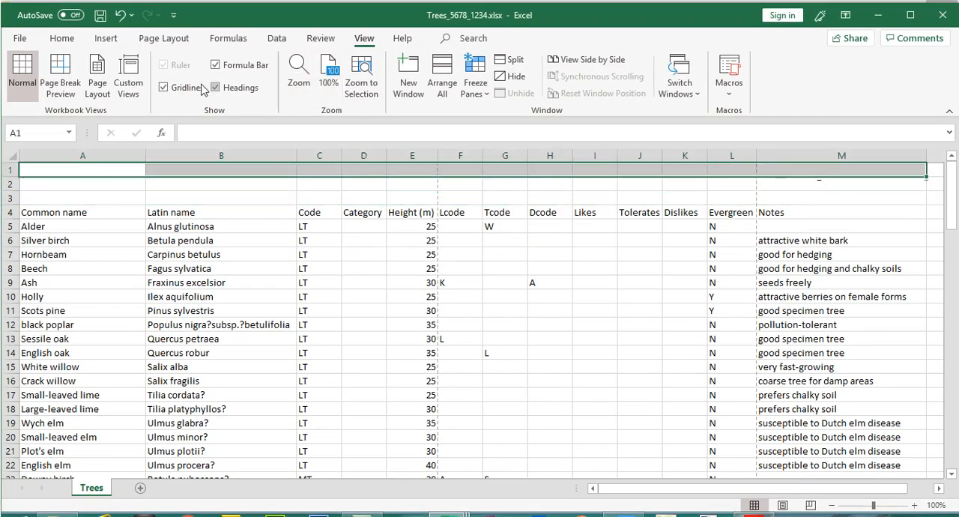
pyautogui.click(69, 39)
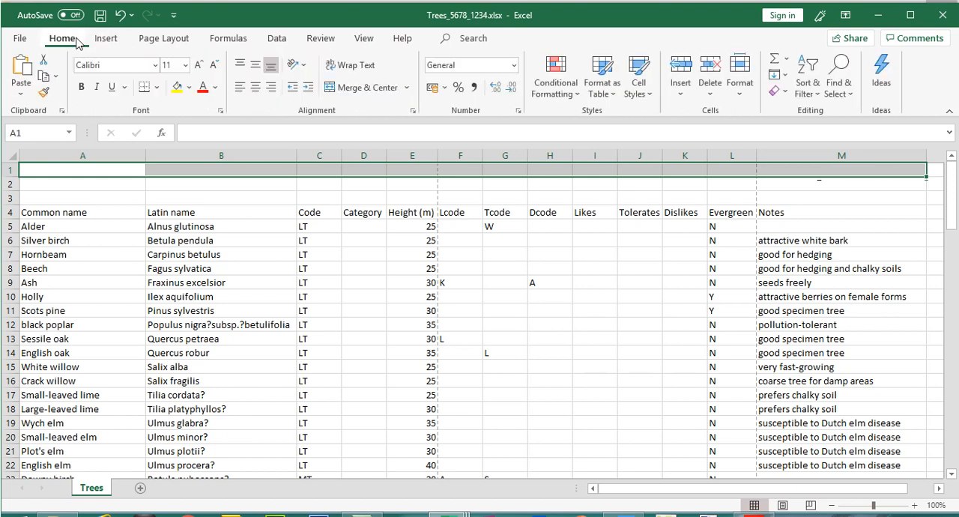
pyautogui.click(363, 88)
pyautogui.doubleClick(384, 173)
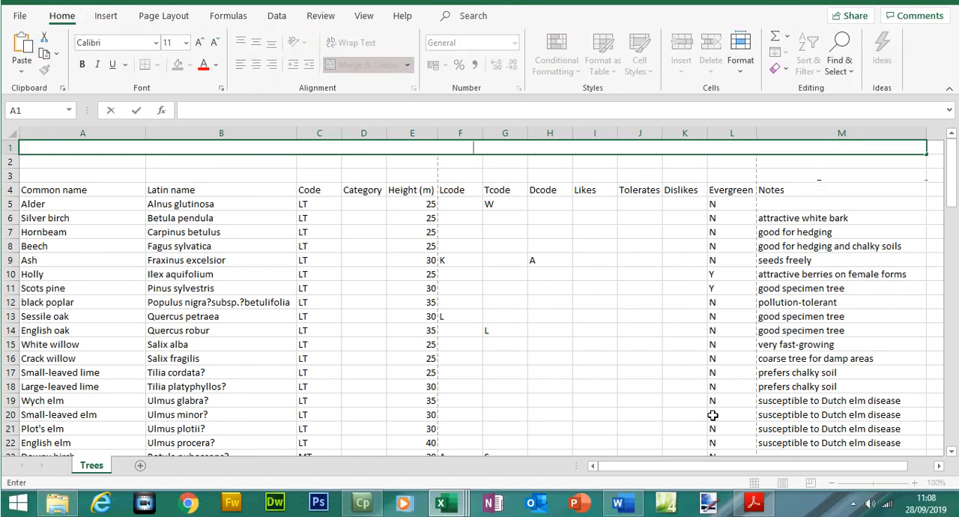
# - Switch to the question paper in Adobe Acrobat and copy "Gloria's Glorious Gardens" from the Task 3 introduction
pyautogui.click(752, 503)
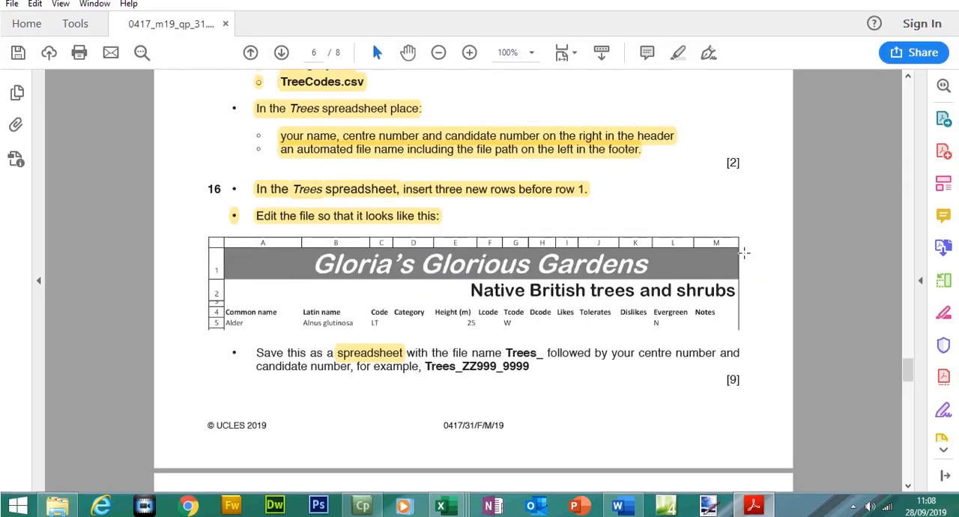
pyautogui.moveTo(910, 372)
pyautogui.mouseDown()
pyautogui.moveTo(908, 341)
pyautogui.moveTo(908, 360)
pyautogui.mouseUp()
pyautogui.click(654, 159)
pyautogui.rightClick(654, 160)
pyautogui.click(687, 220)
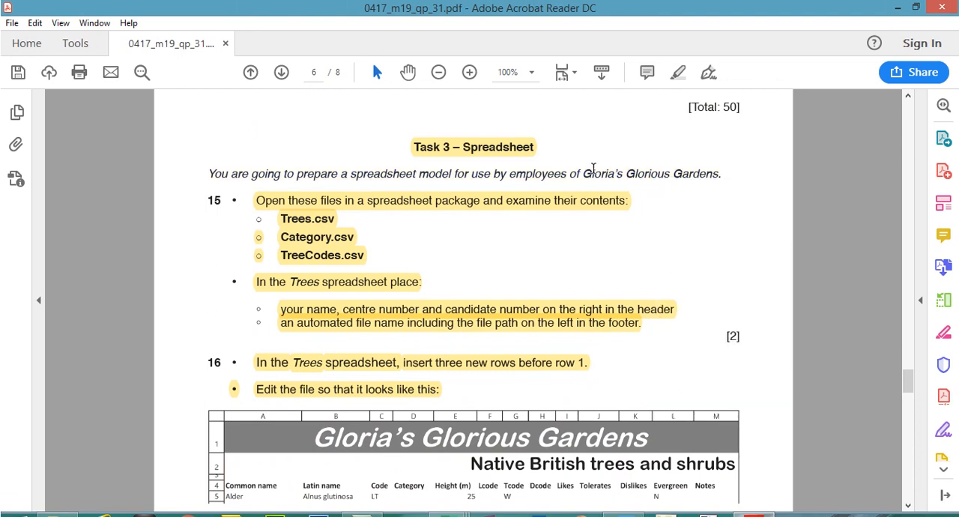
pyautogui.moveTo(582, 173); pyautogui.dragTo(720, 175)
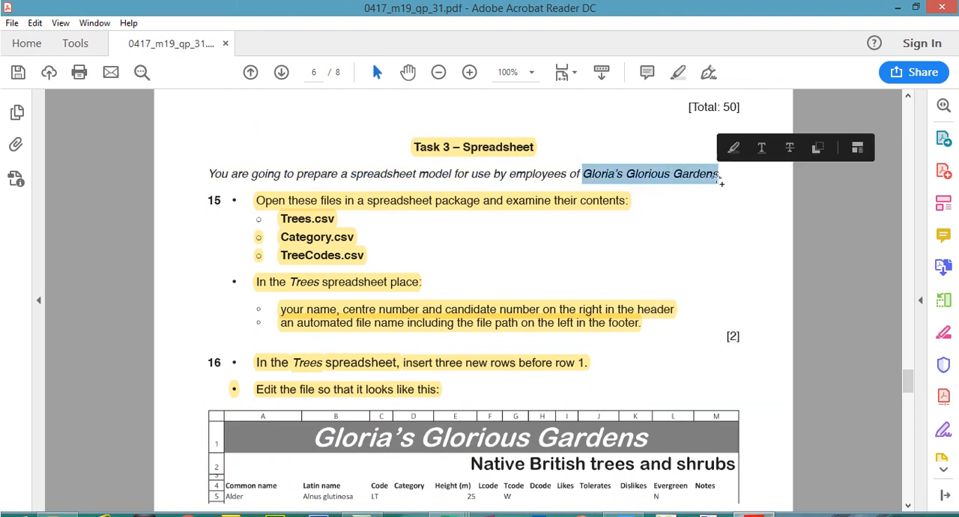
pyautogui.rightClick(717, 176)
pyautogui.click(741, 186)
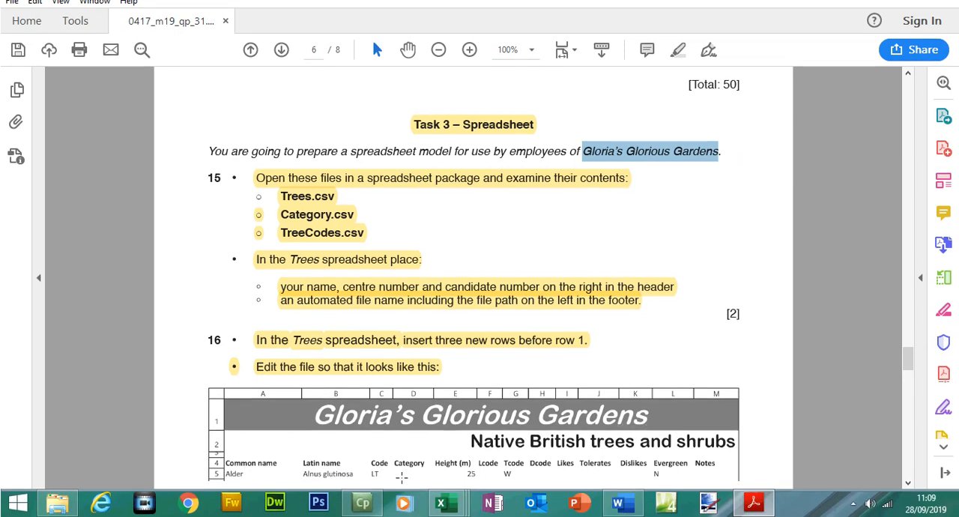
# - Switch to Excel and paste "Gloria's Glorious Gardens" as the title in the merged cell A1
pyautogui.moveTo(448, 504)
pyautogui.click(555, 442)
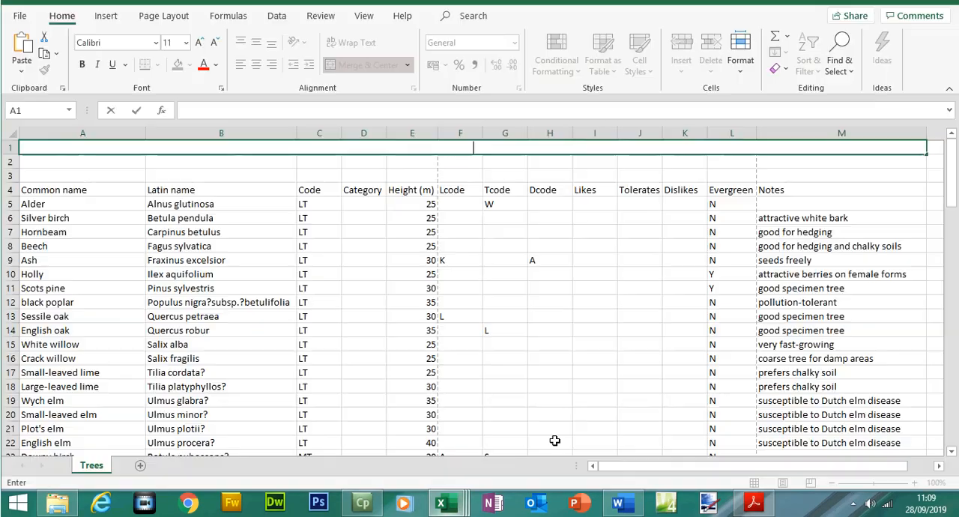
pyautogui.doubleClick(135, 171)
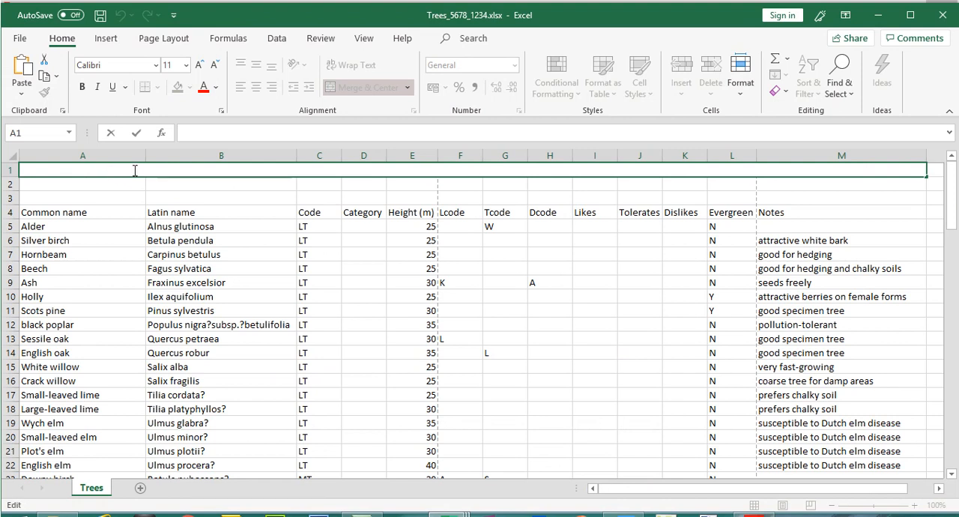
pyautogui.hotkey('ctrl', 'v')
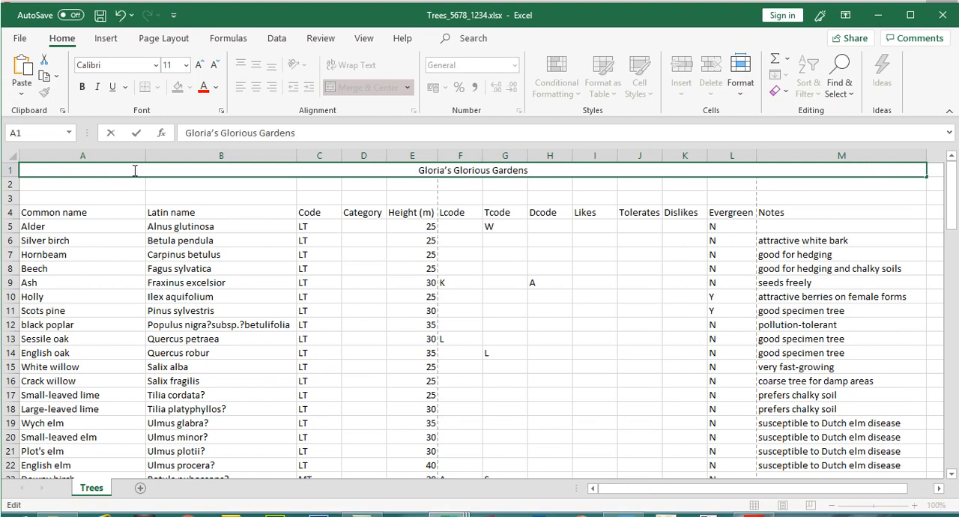
pyautogui.click(381, 241)
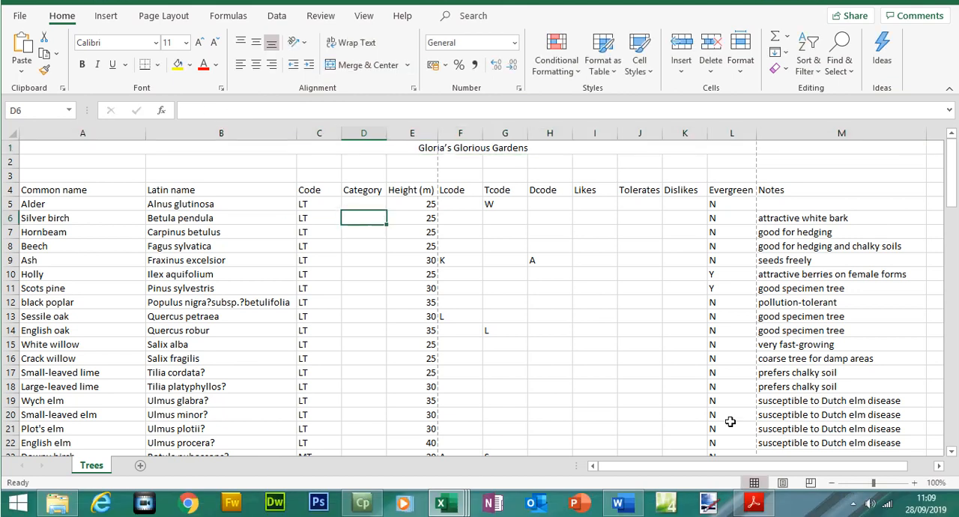
# - Examine the title row formatting in question 16's example in Adobe Acrobat, and return to the Trees sheet in Excel
pyautogui.click(754, 504)
pyautogui.scroll(-5, 911, 362)
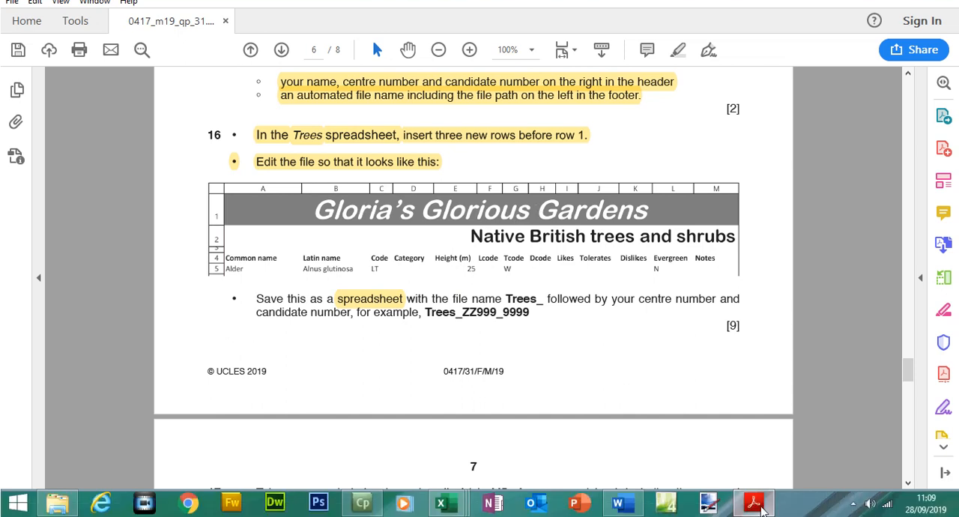
pyautogui.click(758, 505)
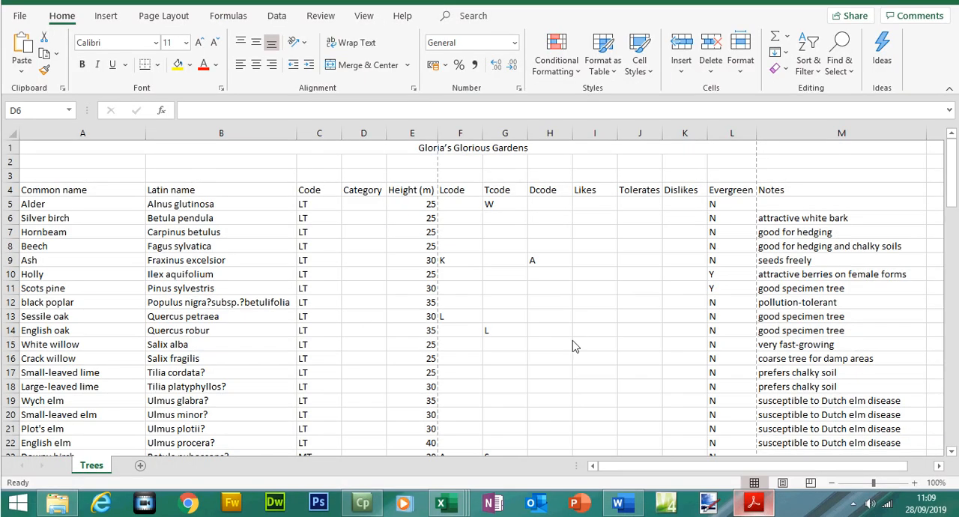
# - Set the title "Gloria's Glorious Gardens" in merged cell A1 to the Arial font and italicize it
pyautogui.click(420, 172)
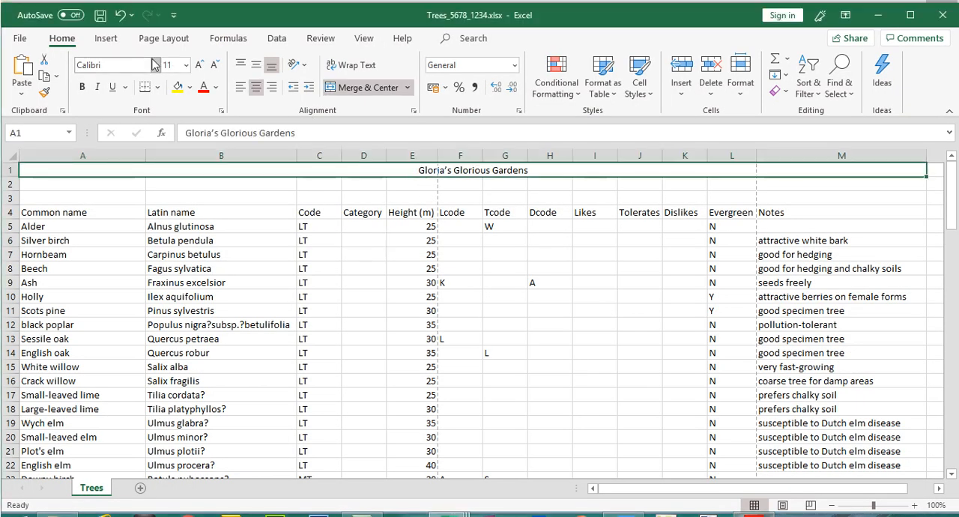
pyautogui.click(155, 66)
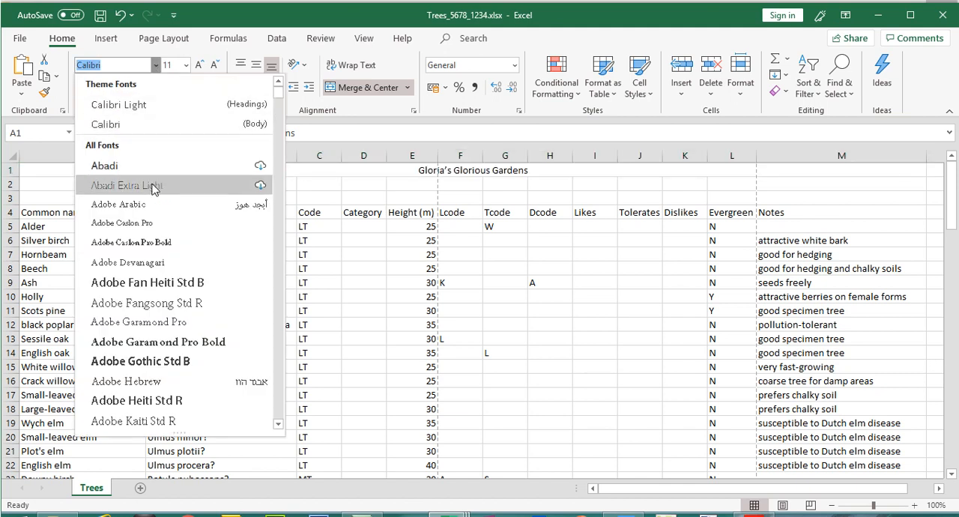
pyautogui.write('Ar')
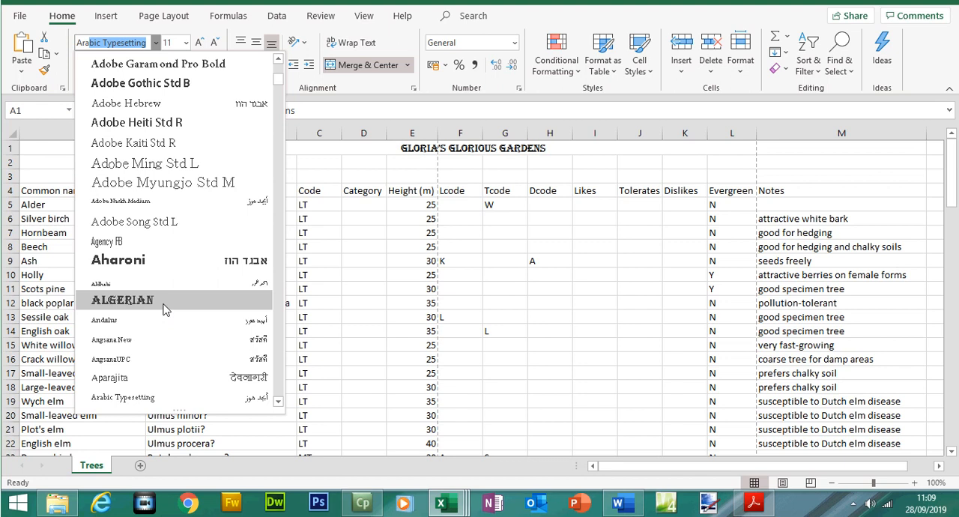
pyautogui.write('a')
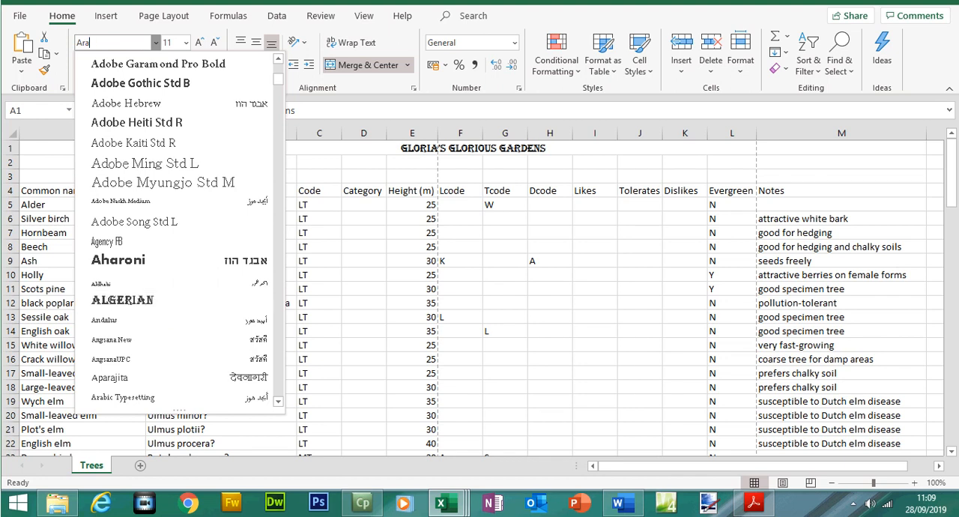
pyautogui.write('iial')
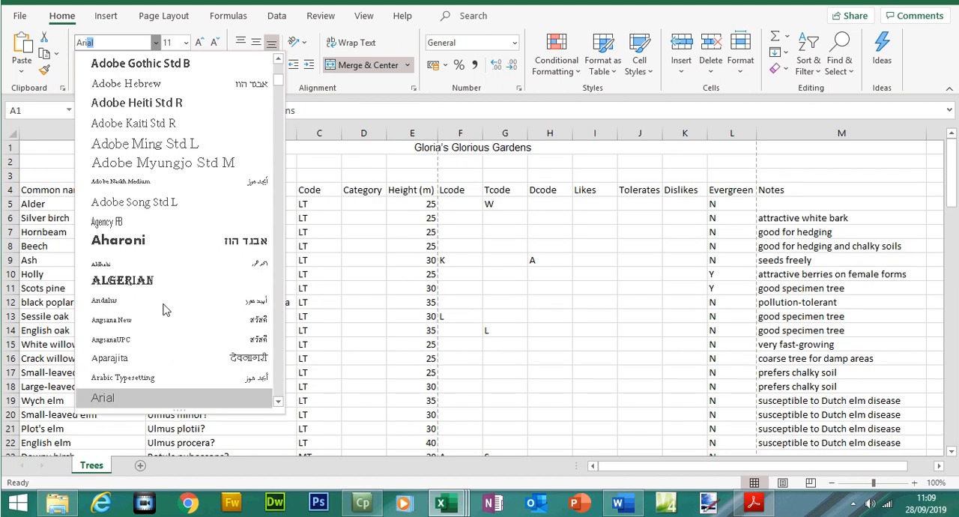
pyautogui.click(119, 399)
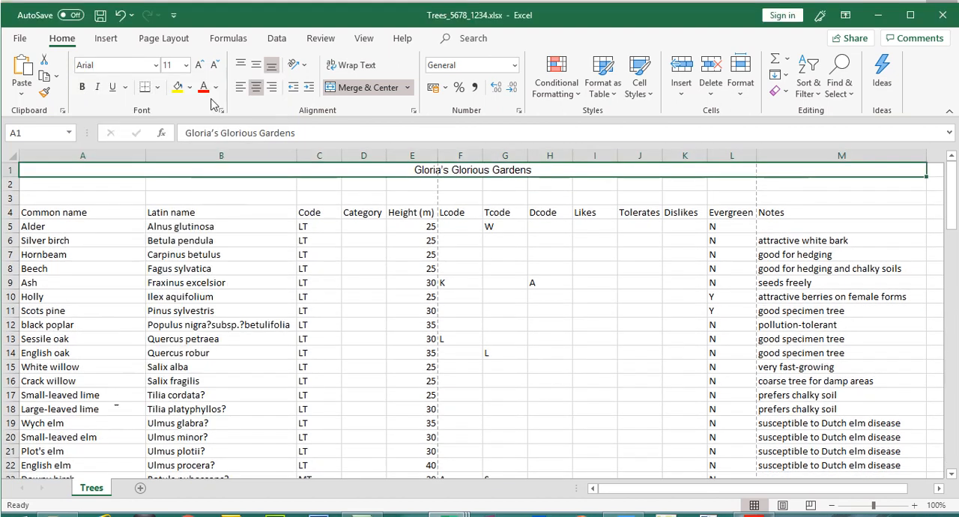
pyautogui.click(97, 87)
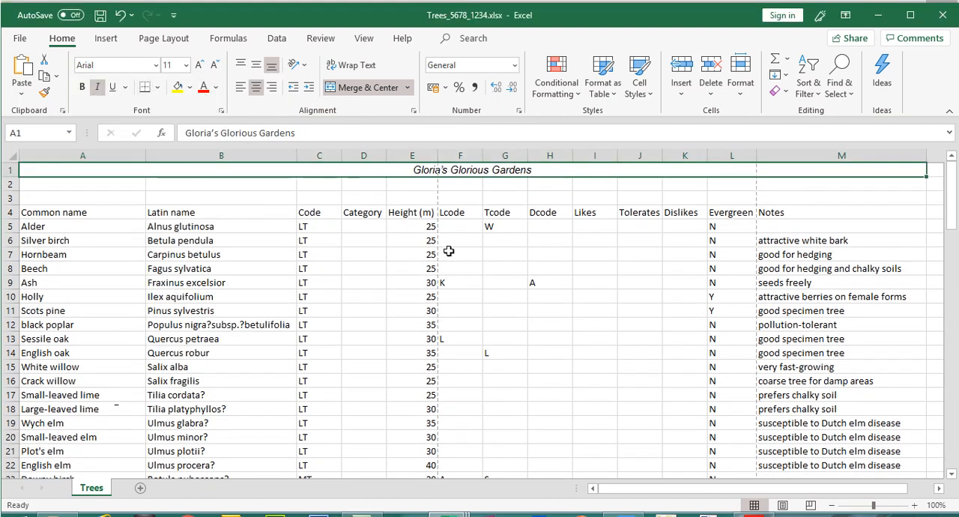
# - Switch to Adobe Acrobat to compare the title style with question 16's example, and return to Excel
pyautogui.click(754, 502)
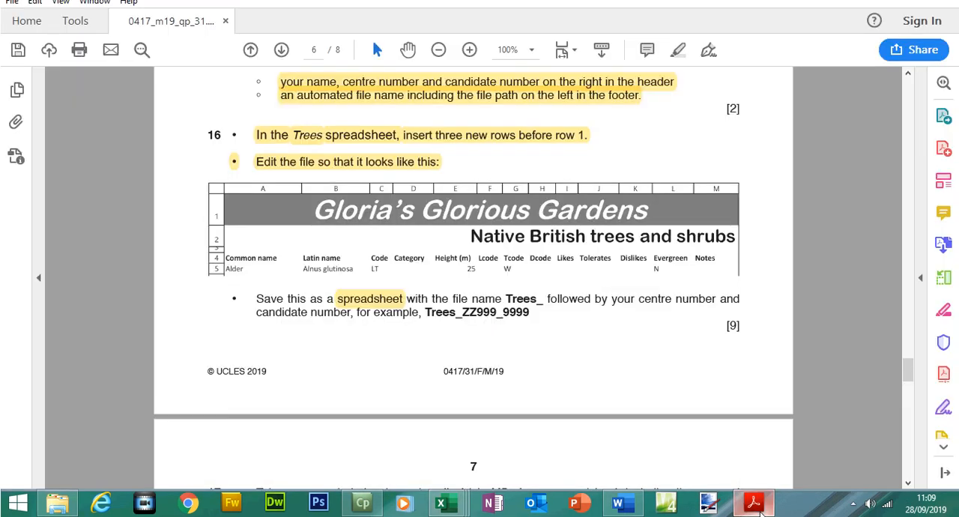
pyautogui.click(759, 513)
pyautogui.click(760, 512)
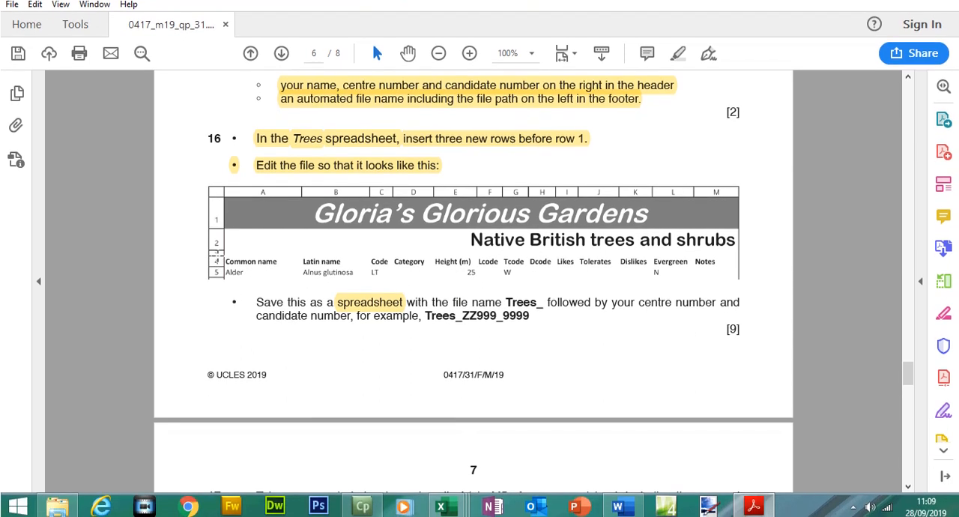
pyautogui.click(754, 505)
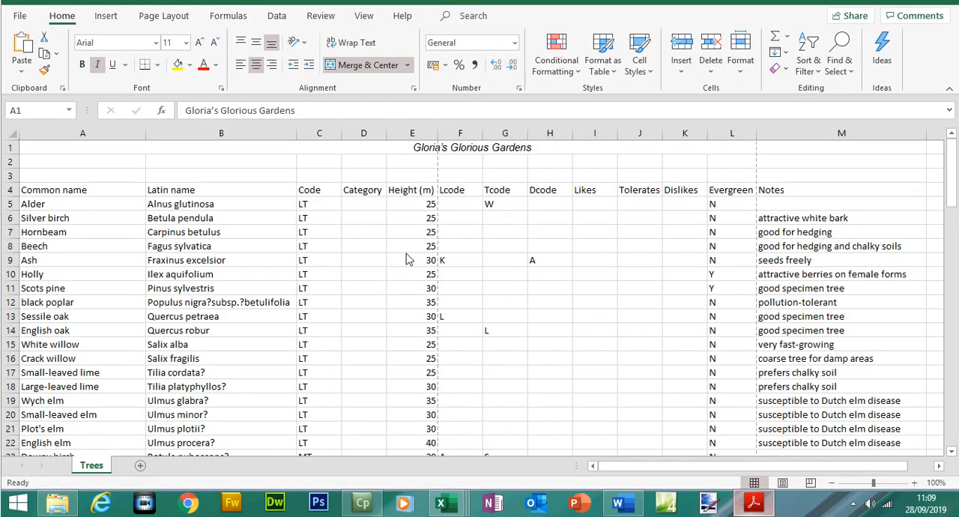
# - Enlarge the title in merged cell A1 to font size 28 and make row 1 slightly taller
pyautogui.click(443, 148)
pyautogui.click(199, 65)
pyautogui.click(198, 65)
pyautogui.click(199, 65)
pyautogui.click(198, 65)
pyautogui.click(199, 65)
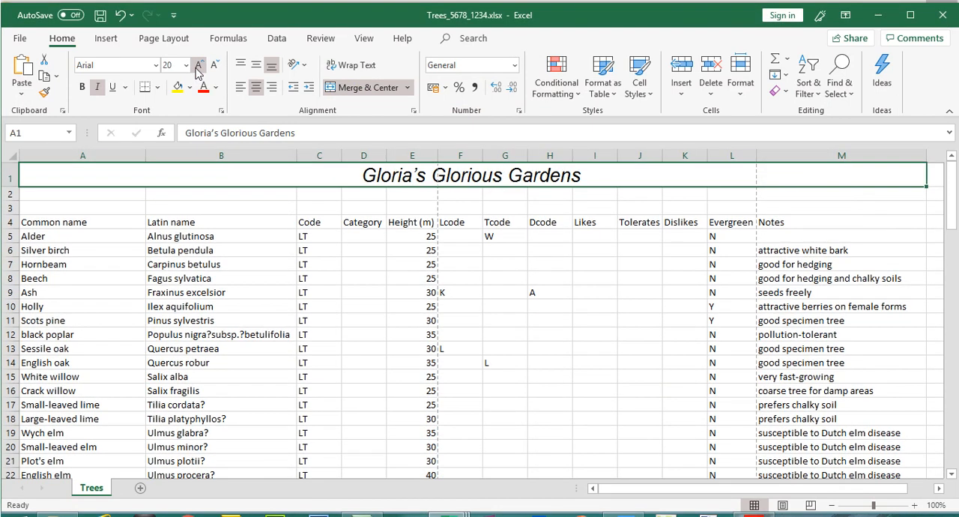
pyautogui.click(198, 65)
pyautogui.click(198, 65)
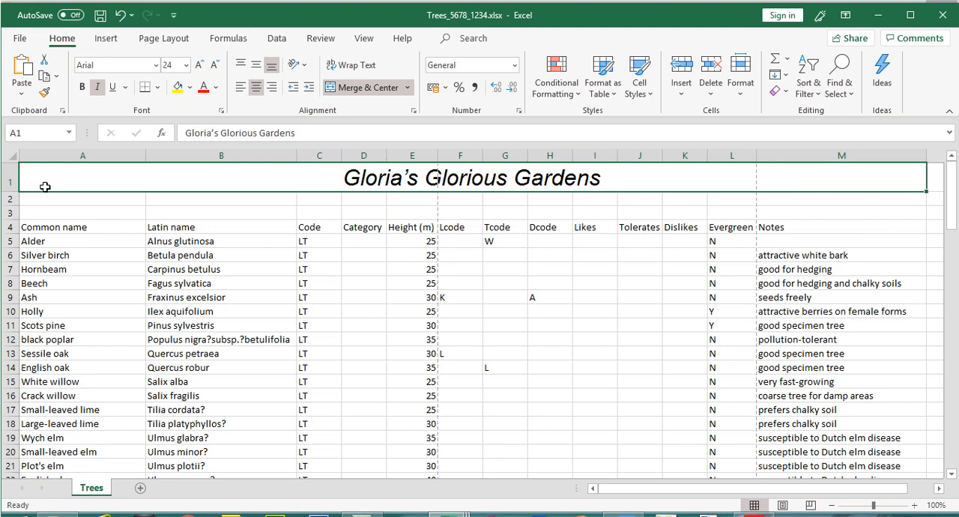
pyautogui.moveTo(18, 192)
pyautogui.mouseDown()
pyautogui.moveTo(10, 212)
pyautogui.moveTo(14, 198)
pyautogui.mouseUp()
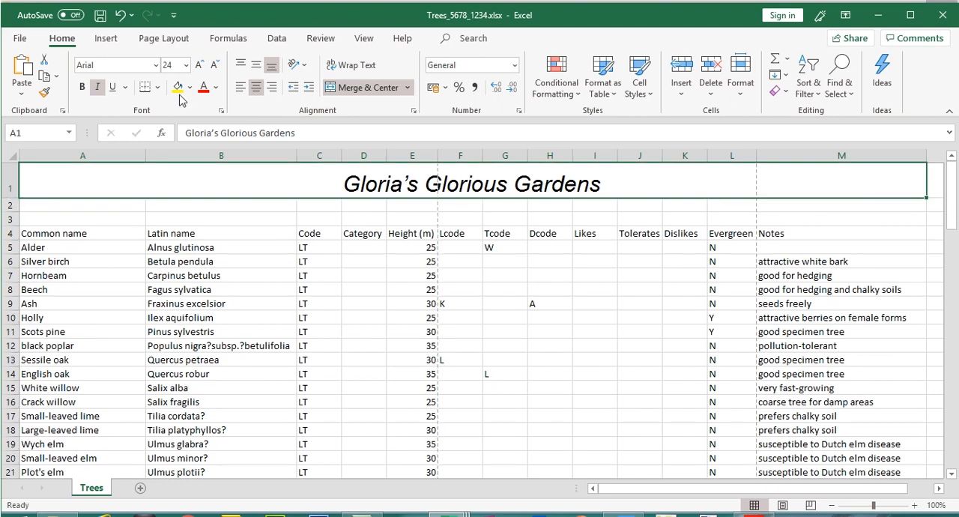
pyautogui.click(199, 65)
pyautogui.click(200, 66)
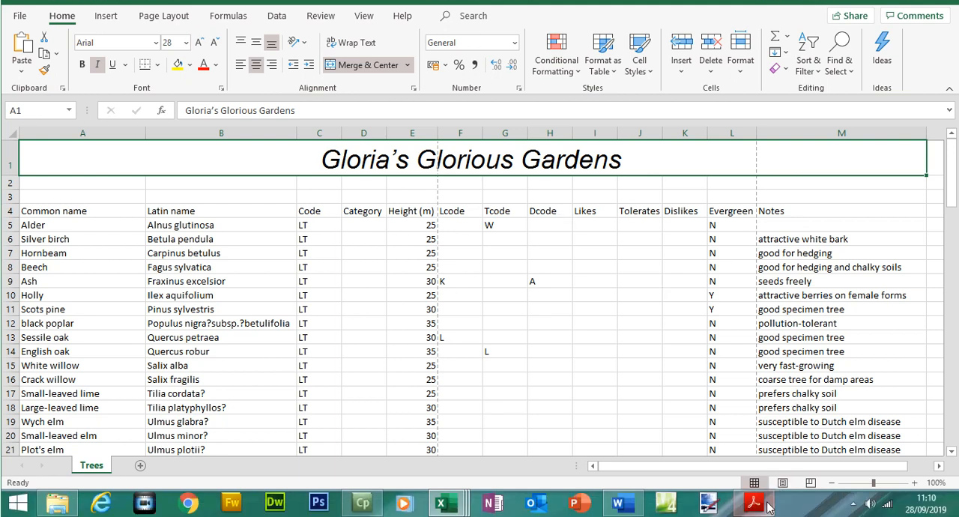
# - Check the title's weight in question 16's example in Adobe Acrobat, and make the title bold in Excel
pyautogui.click(763, 502)
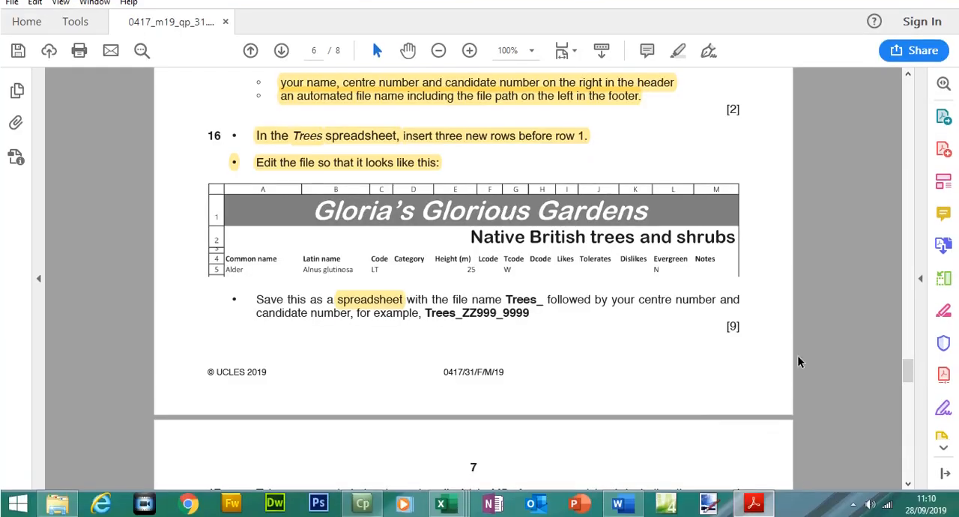
pyautogui.click(759, 503)
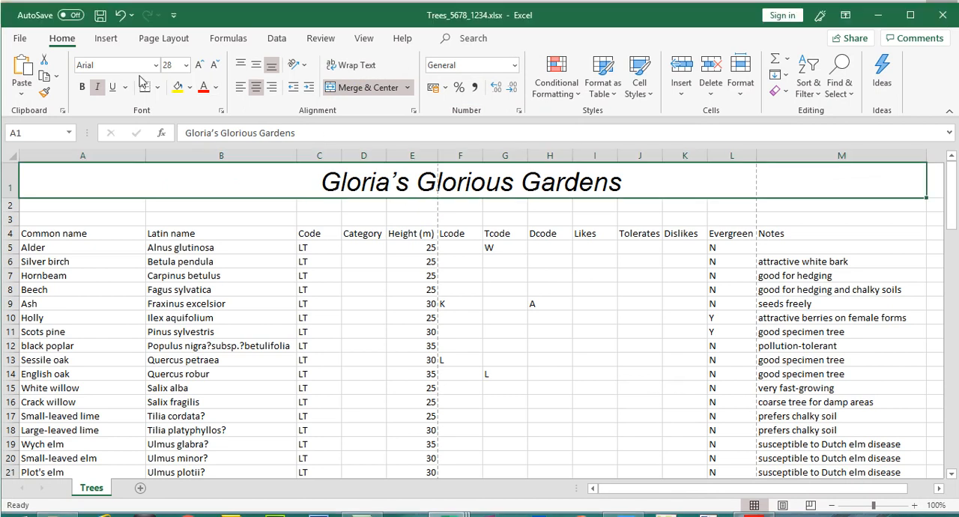
pyautogui.click(82, 87)
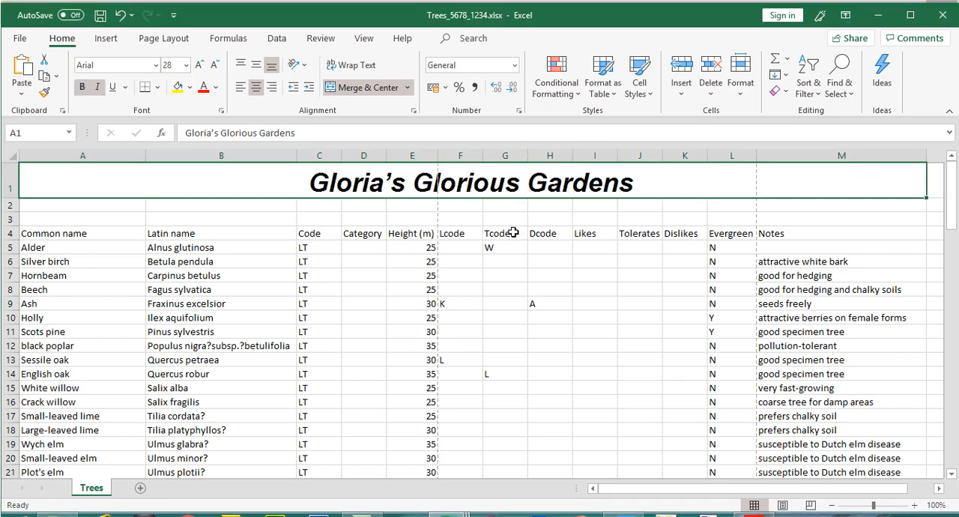
# - Check the title background in the Adobe Acrobat example, and fill merged cell A1 in Excel with light grey
pyautogui.click(753, 503)
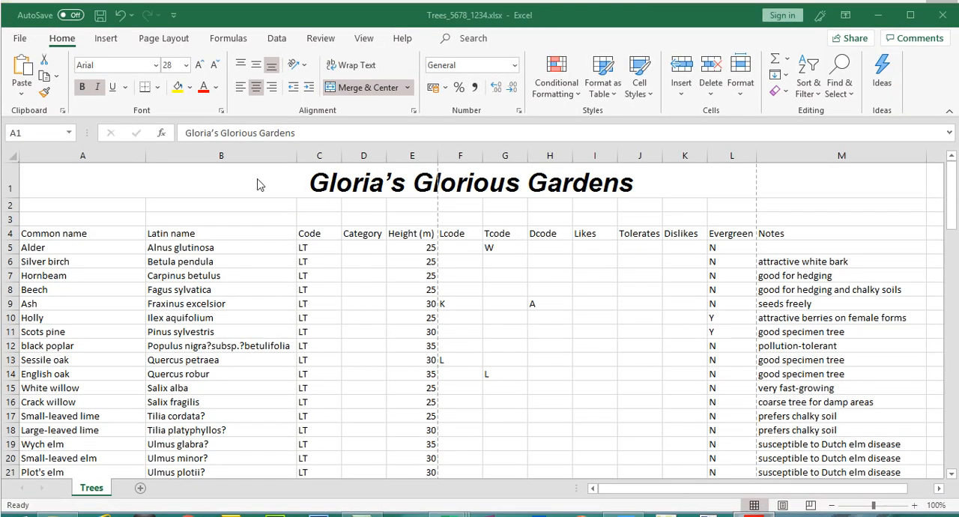
pyautogui.click(257, 160)
pyautogui.click(191, 88)
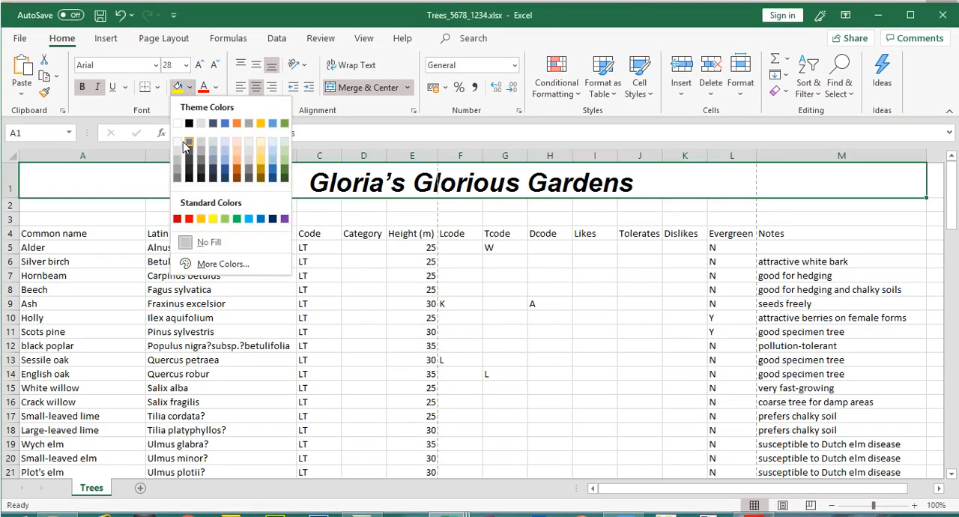
pyautogui.click(179, 166)
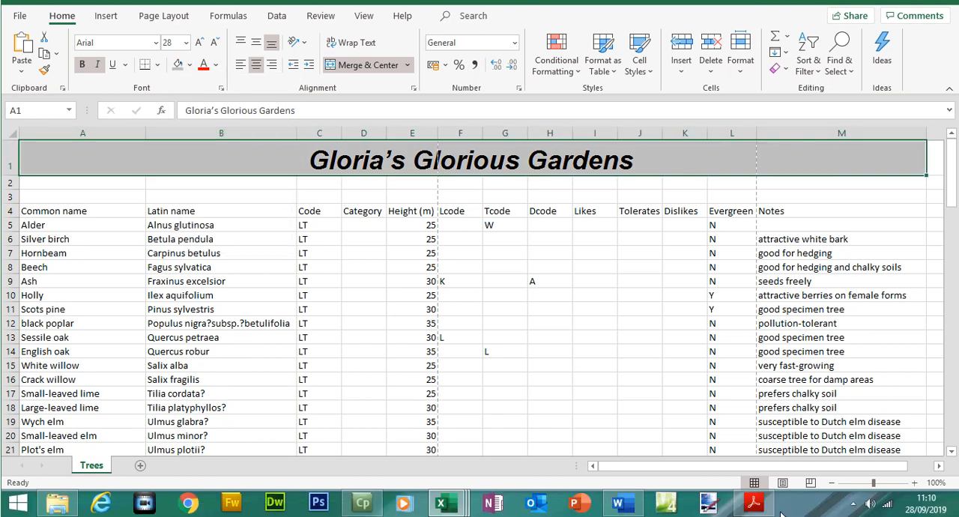
# - Check the title's text colour in the Adobe Acrobat example, and set the title font to white in Excel
pyautogui.click(754, 503)
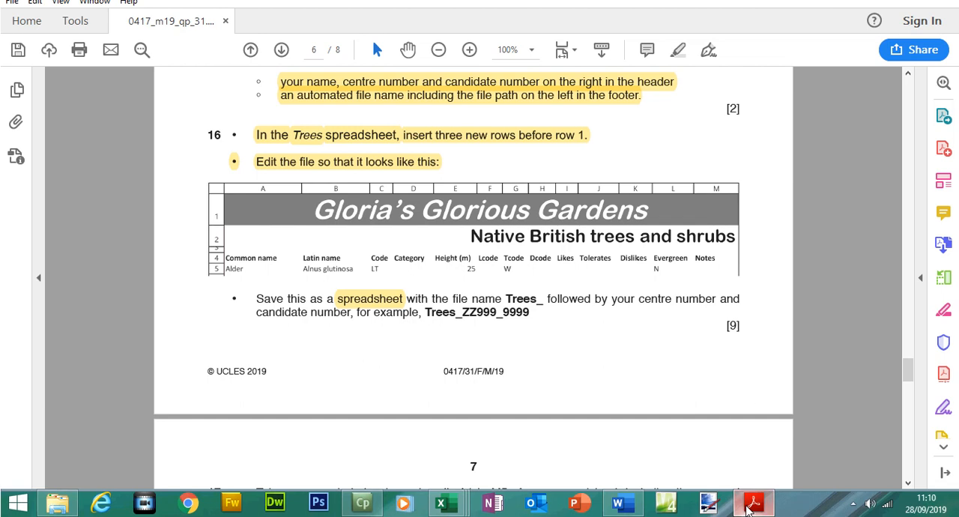
pyautogui.click(754, 501)
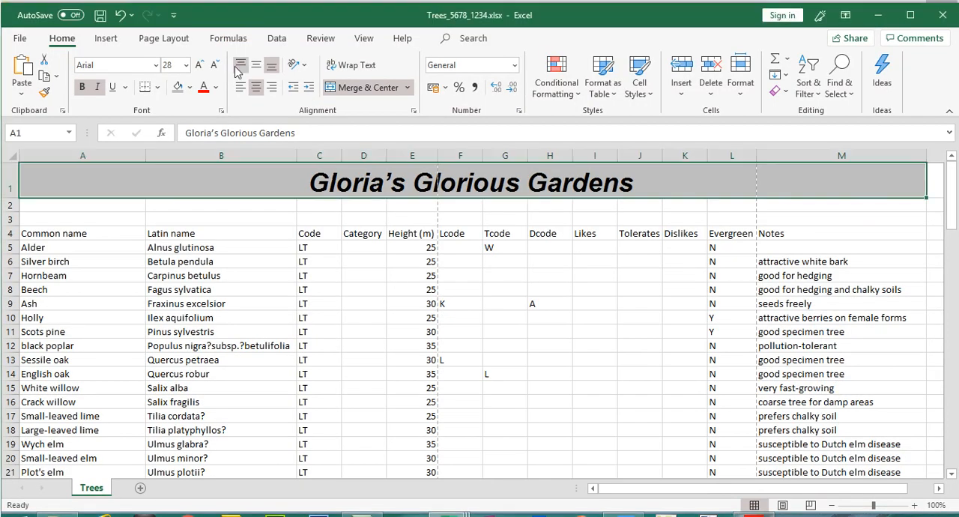
pyautogui.click(216, 81)
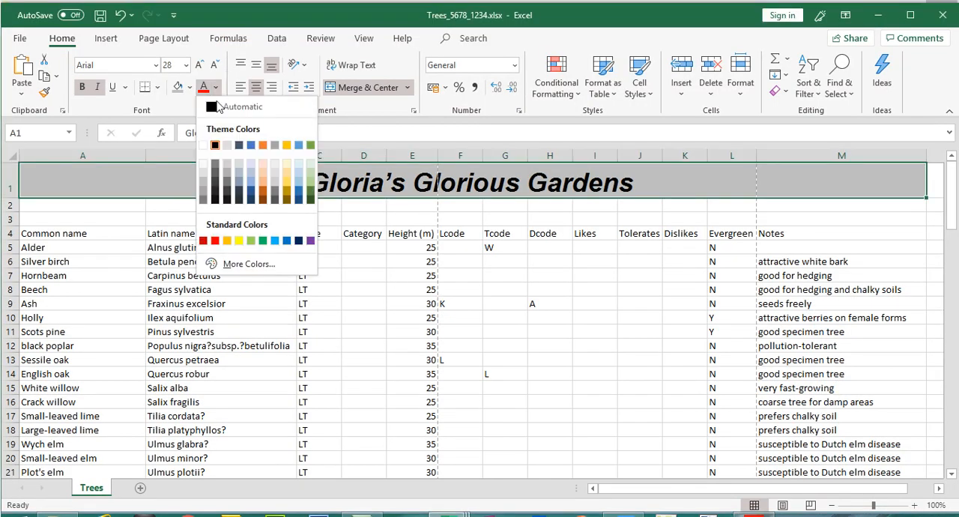
pyautogui.click(204, 145)
pyautogui.click(487, 275)
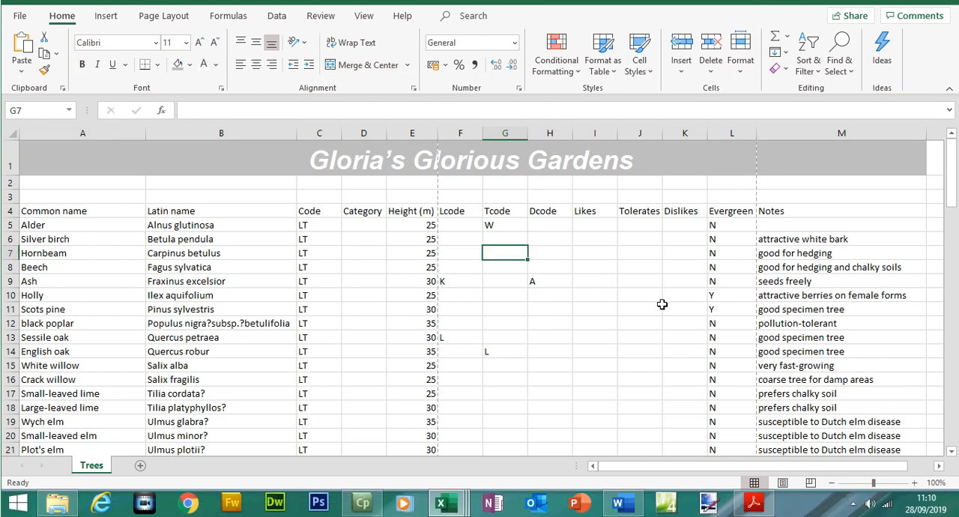
# - Compare the row heights with question 16's example in Adobe Acrobat, and increase row 2's height in Excel
pyautogui.click(754, 504)
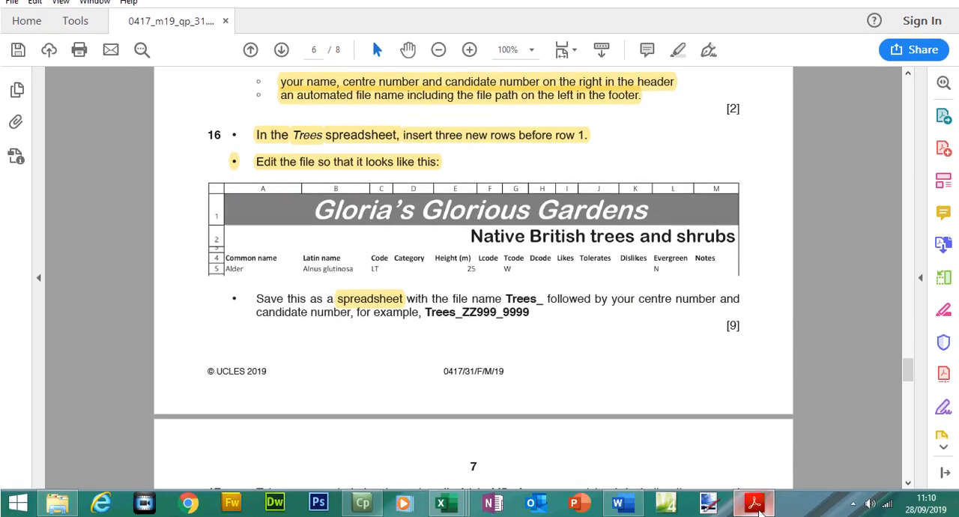
pyautogui.click(755, 504)
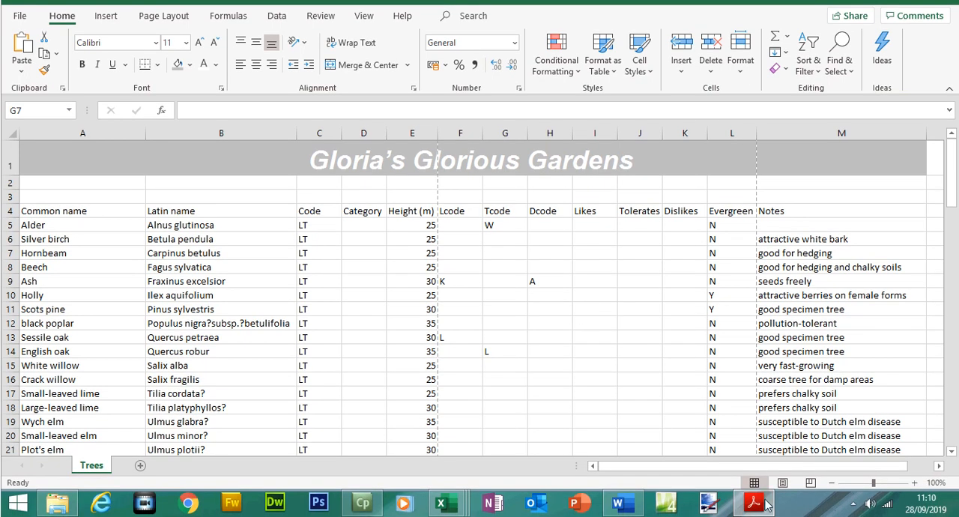
pyautogui.click(763, 505)
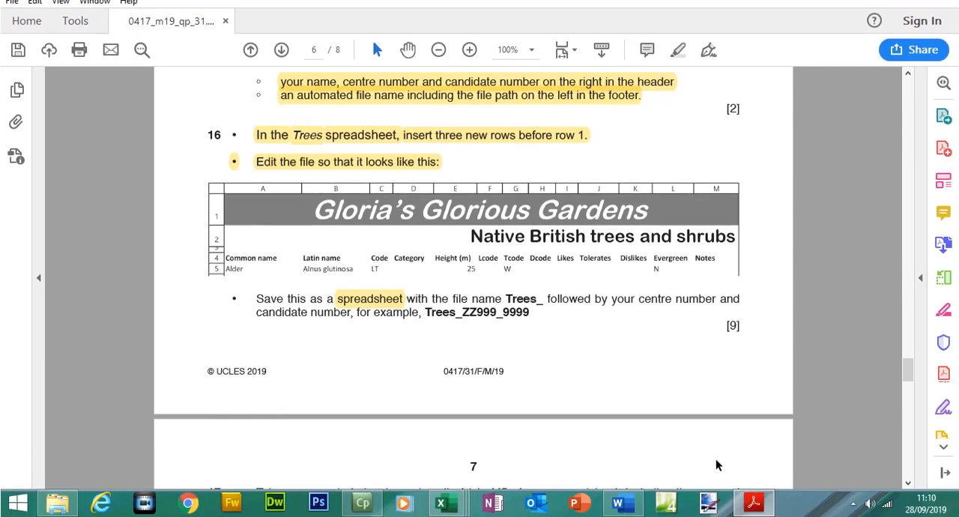
pyautogui.click(756, 505)
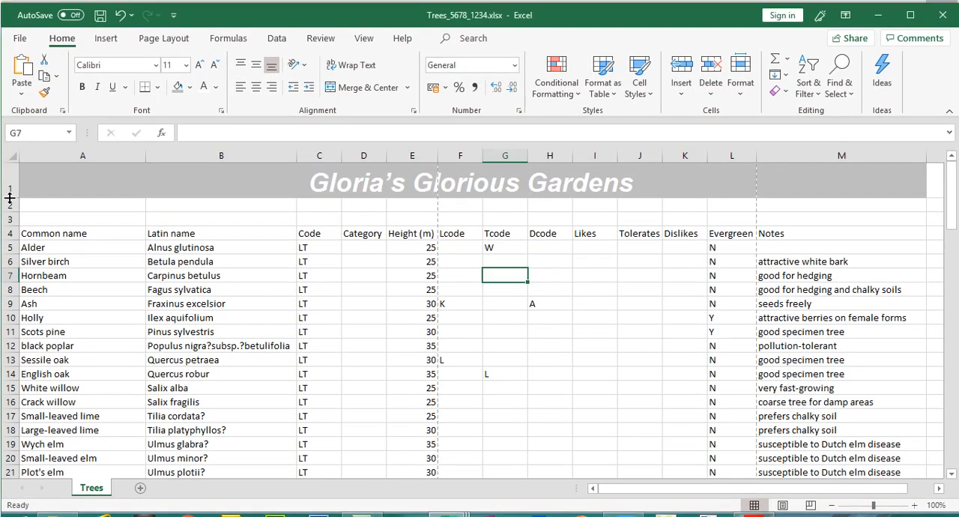
pyautogui.click(12, 196)
pyautogui.moveTo(15, 213); pyautogui.dragTo(15, 223)
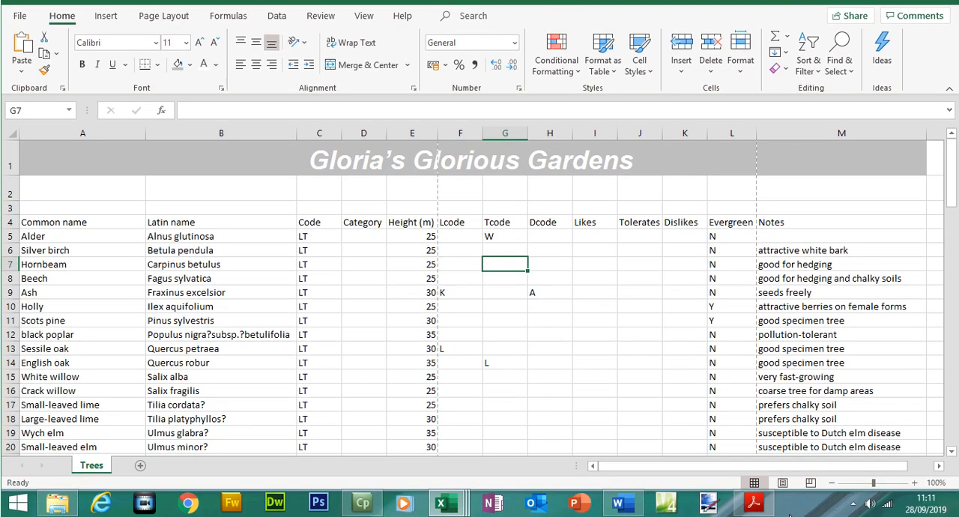
# - Check the subtitle's position in the Adobe Acrobat example, and merge and center cells E2:M2 in Excel
pyautogui.click(754, 503)
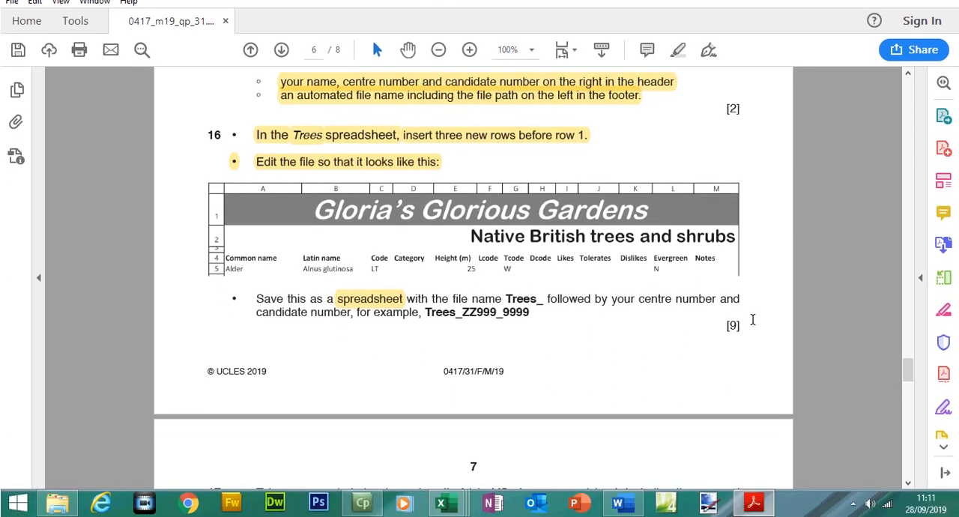
pyautogui.click(766, 502)
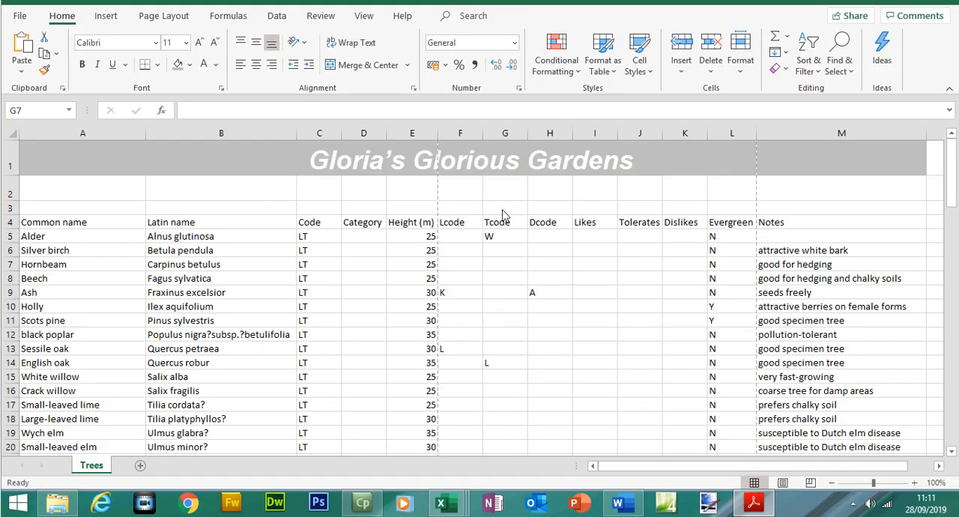
pyautogui.moveTo(411, 185); pyautogui.dragTo(782, 214)
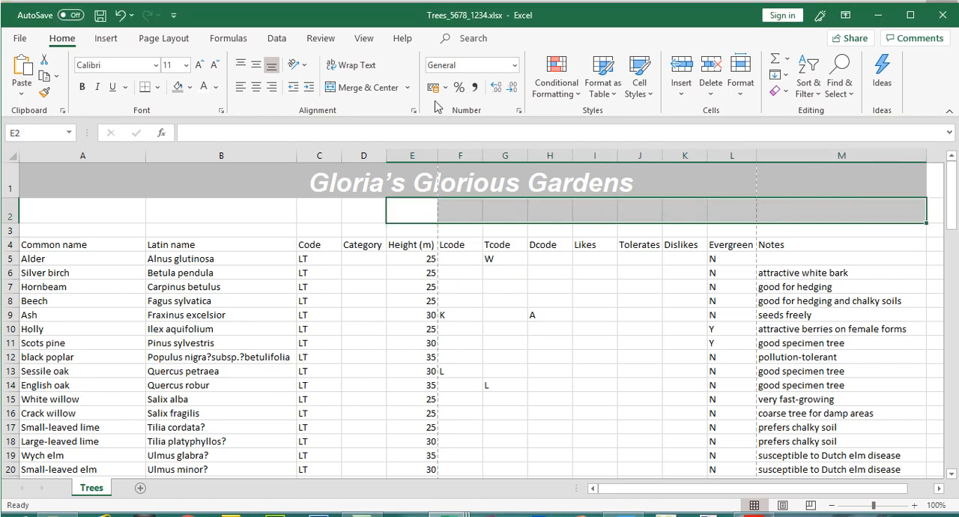
pyautogui.click(368, 88)
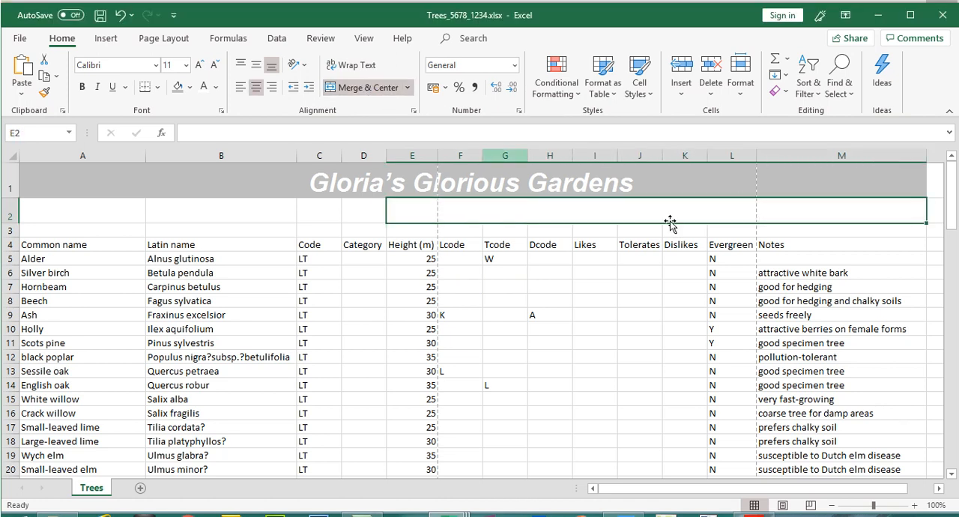
# - Check the subtitle's wording in the Adobe Acrobat example, and enter "Native British" in merged cell E2 in Excel
pyautogui.doubleClick(721, 209)
pyautogui.click(754, 503)
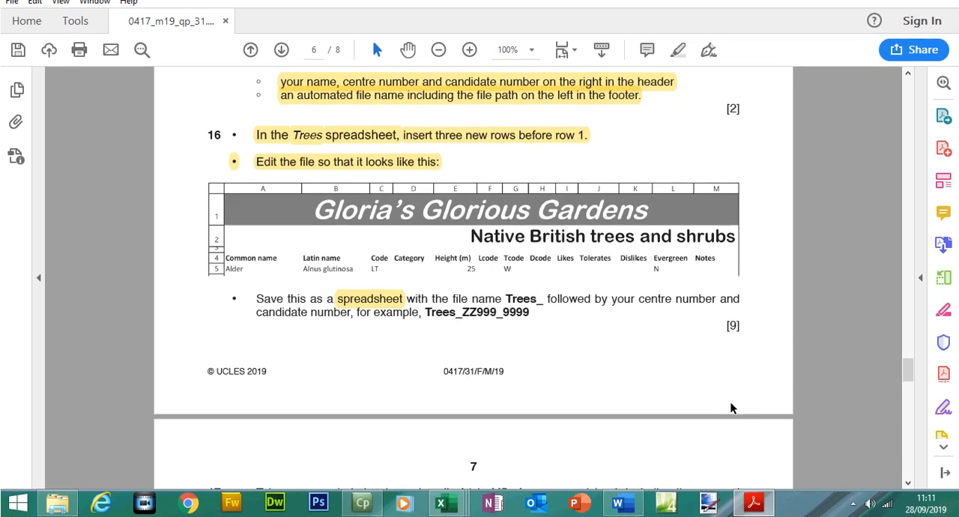
pyautogui.click(759, 509)
pyautogui.click(559, 186)
pyautogui.write('Native V')
pyautogui.press('BackSpace')
pyautogui.write('British')
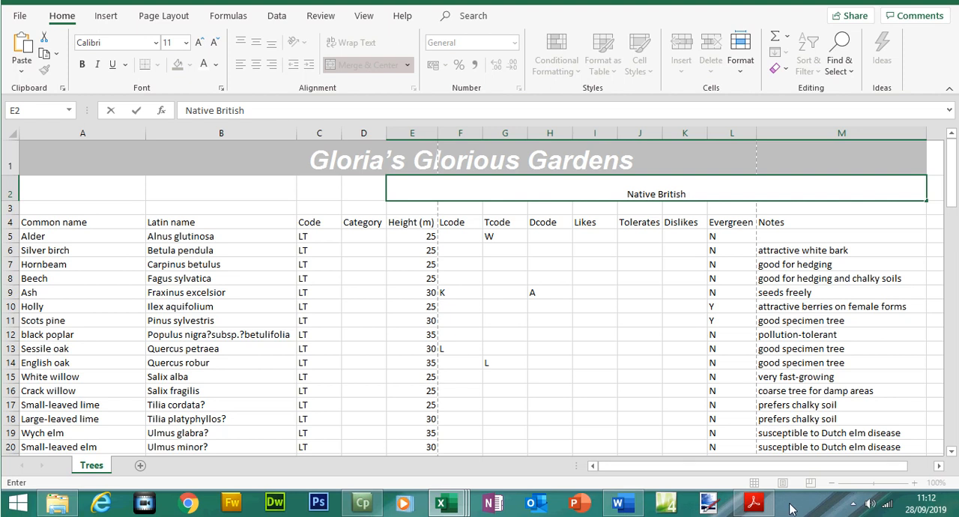
# - Recheck the wording in Adobe Acrobat, and complete cell E2 in Excel as "Native British trees and shrubs"
pyautogui.click(763, 508)
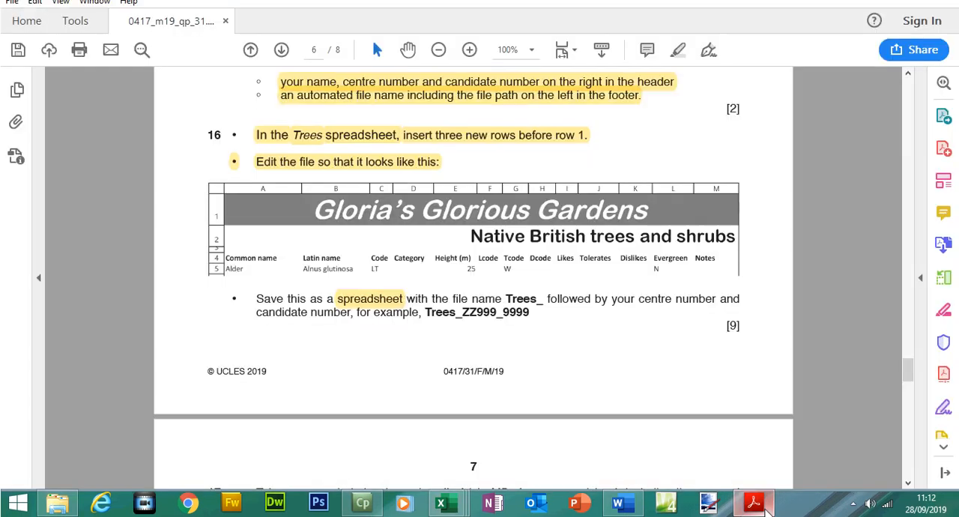
pyautogui.click(763, 508)
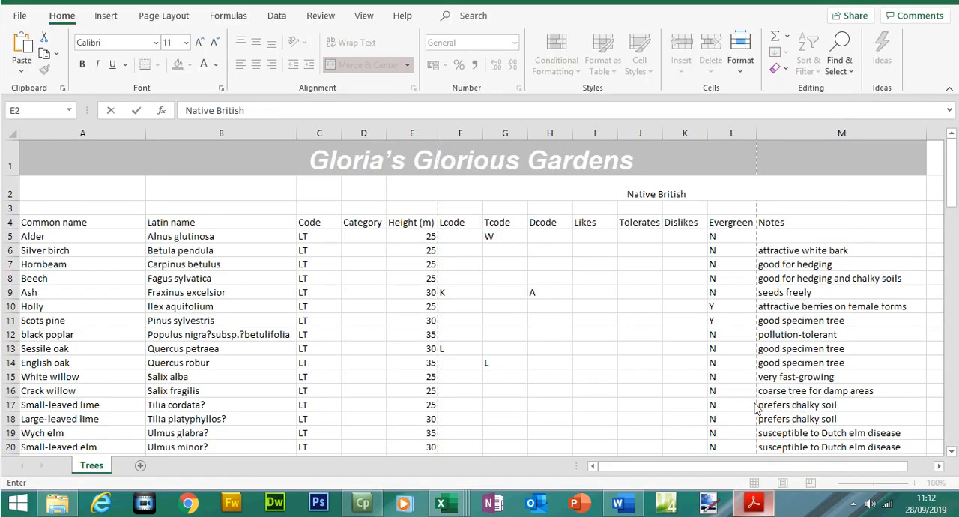
pyautogui.click(696, 217)
pyautogui.write('trees')
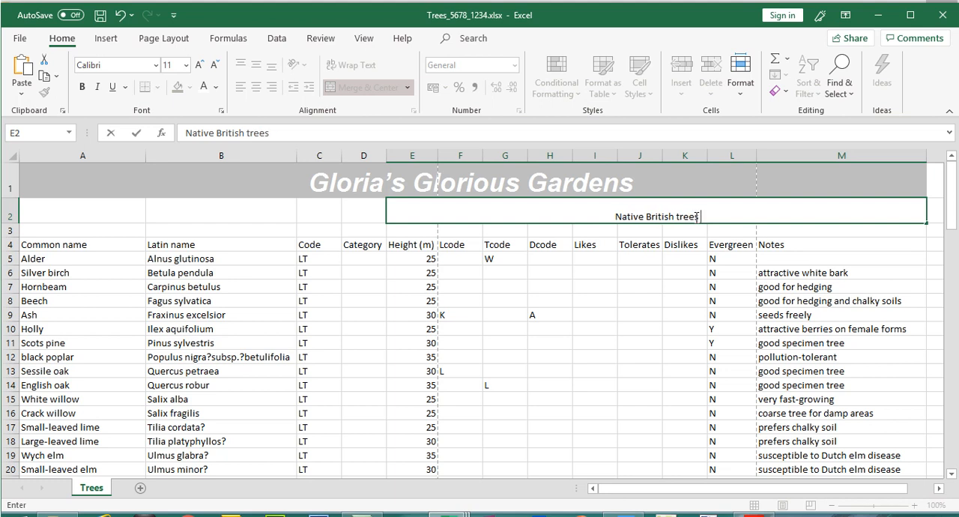
pyautogui.write(' and S')
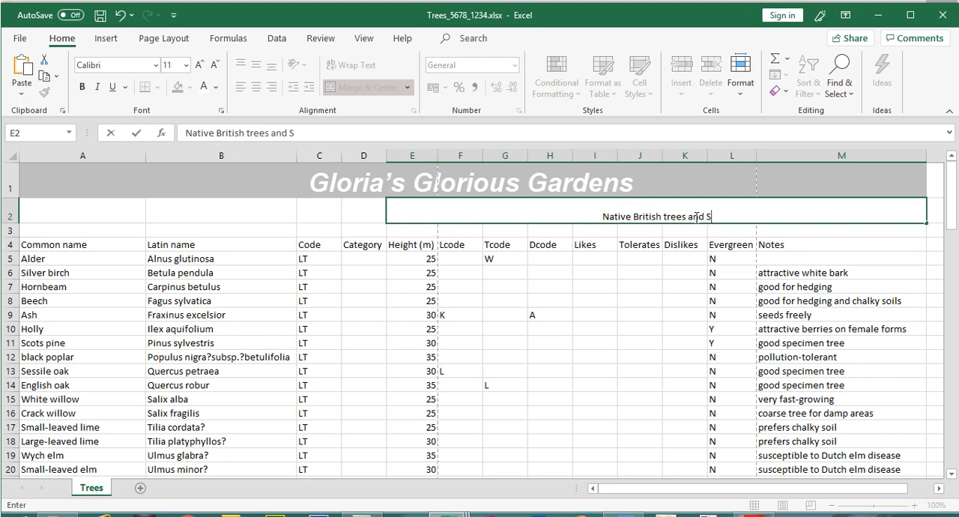
pyautogui.write('hu')
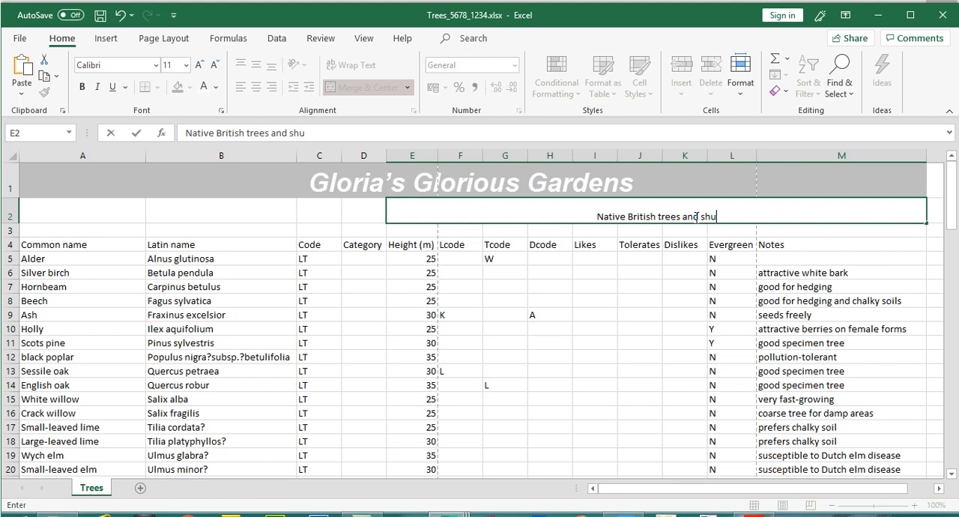
pyautogui.write('r')
pyautogui.press('BackSpace')
pyautogui.press('BackSpace')
pyautogui.write('rubs')
pyautogui.click(684, 256)
# - Check the subtitle's formatting in the Adobe Acrobat example, and right-align merged cell E2 in Excel at font size 22
pyautogui.click(754, 504)
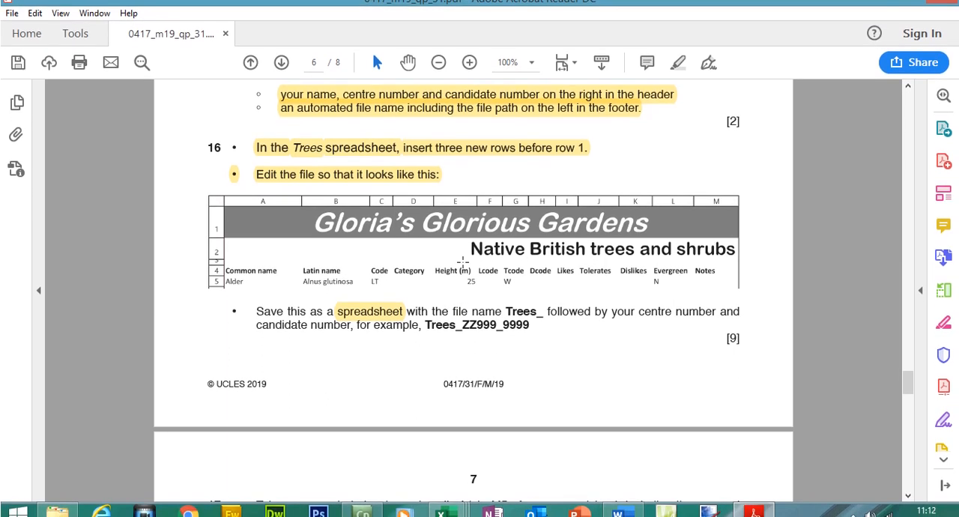
pyautogui.click(764, 507)
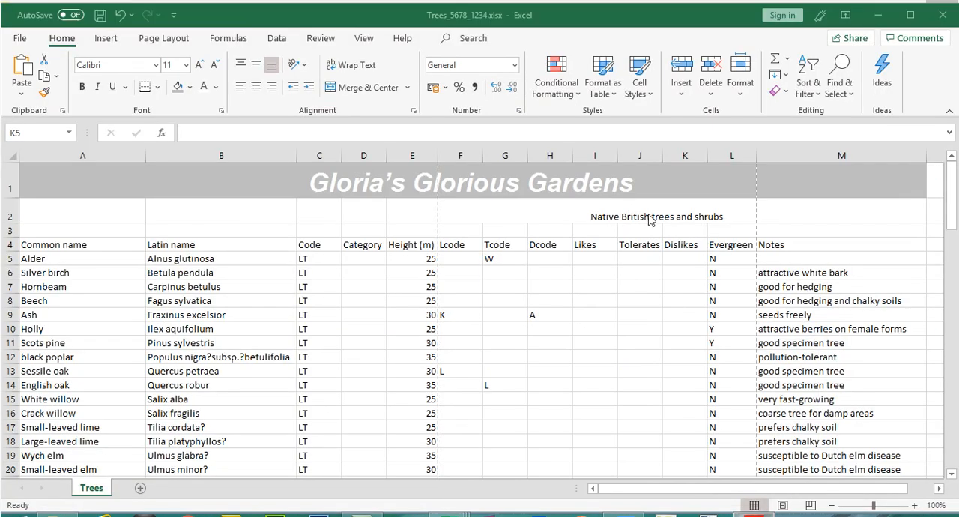
pyautogui.click(628, 187)
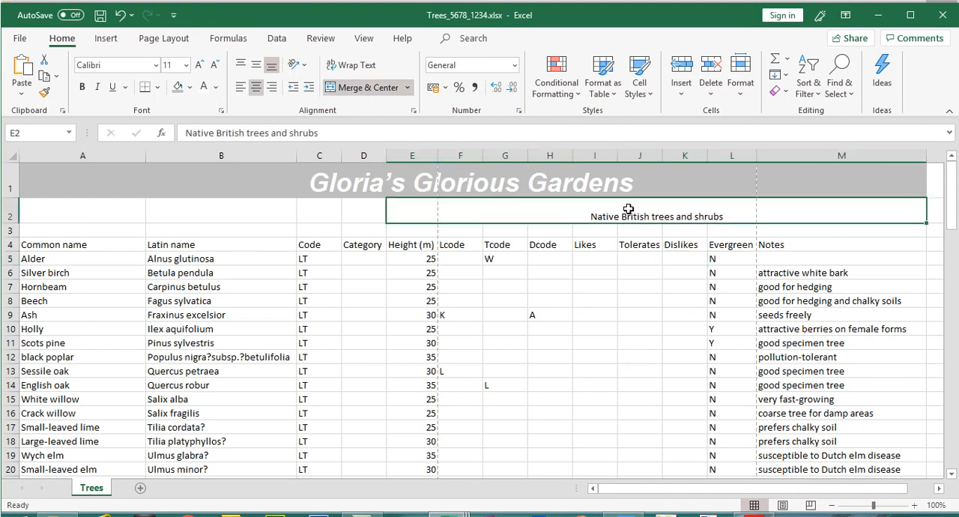
pyautogui.click(272, 87)
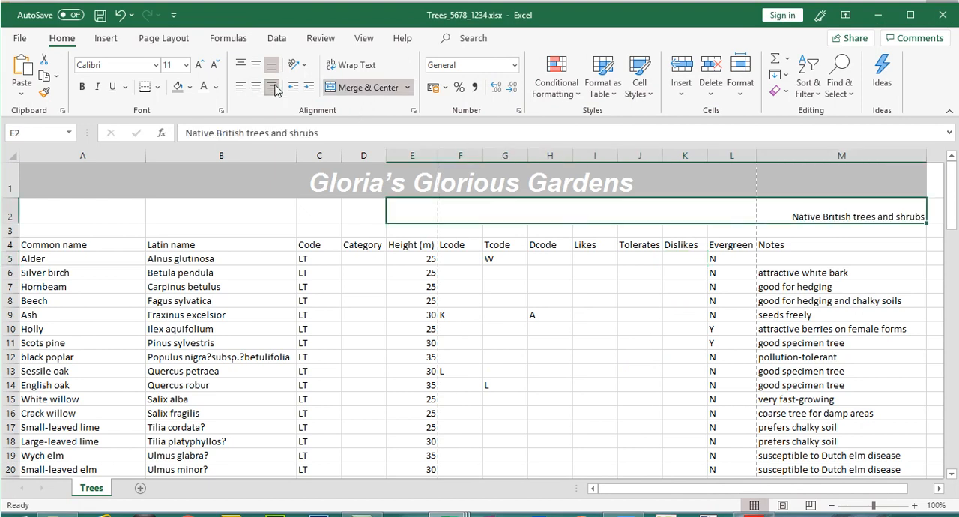
pyautogui.click(201, 65)
pyautogui.click(201, 66)
pyautogui.click(201, 65)
pyautogui.click(201, 65)
pyautogui.click(201, 65)
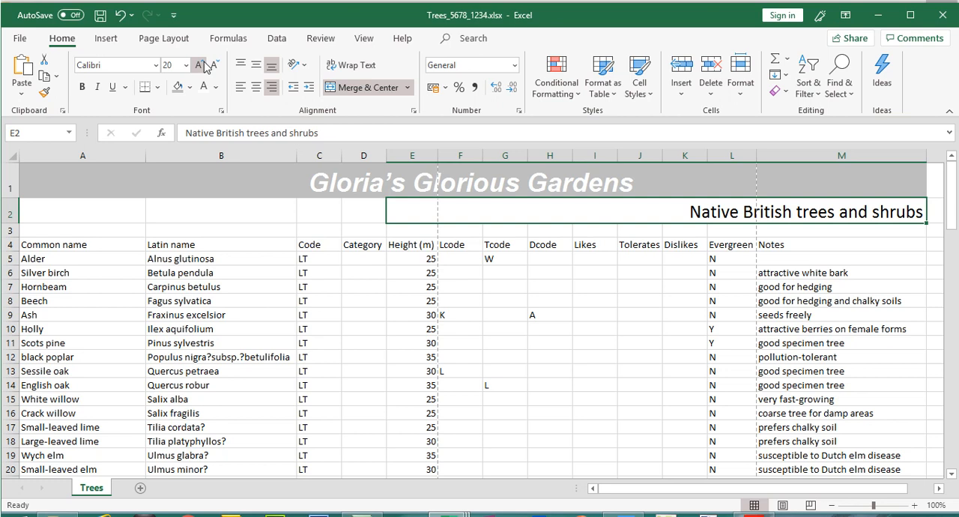
pyautogui.click(201, 65)
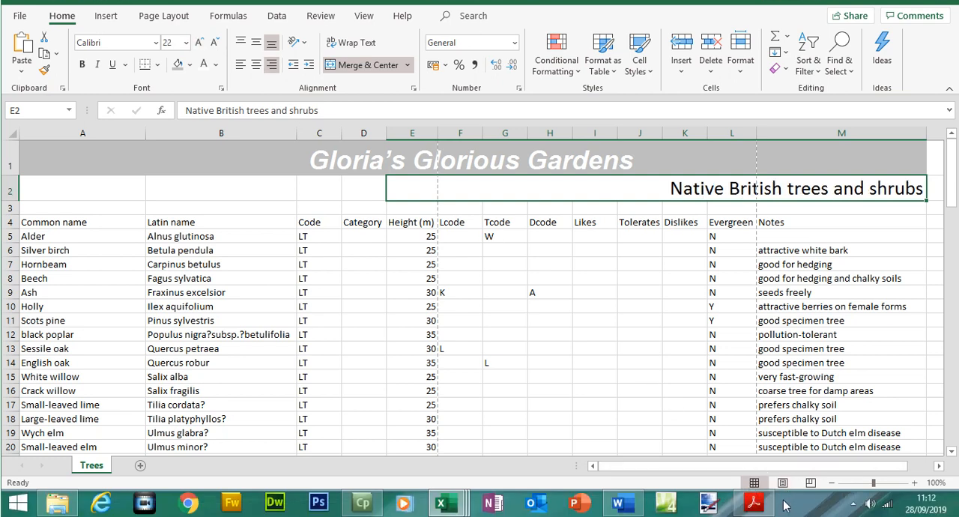
# - Compare the column widths with question 16's example in Adobe Acrobat, and narrow columns F to I in Excel
pyautogui.click(756, 503)
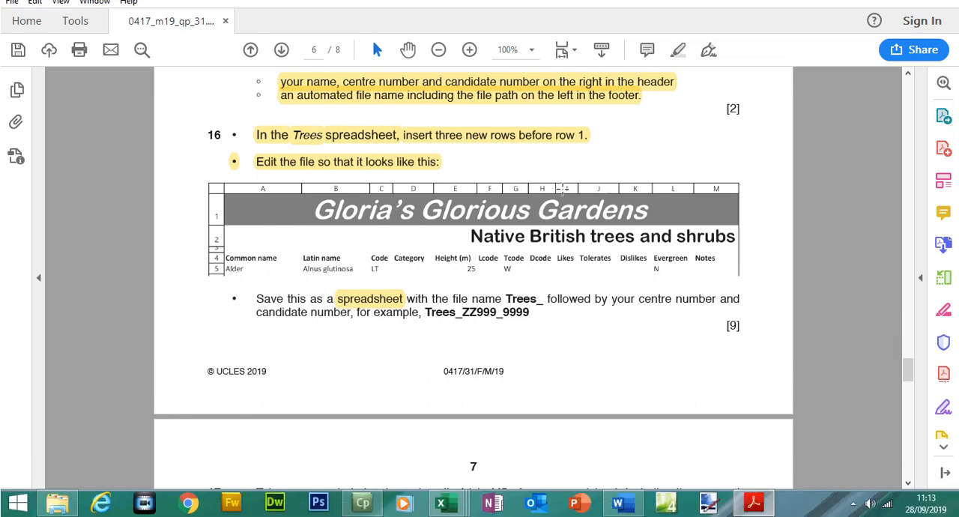
pyautogui.click(753, 506)
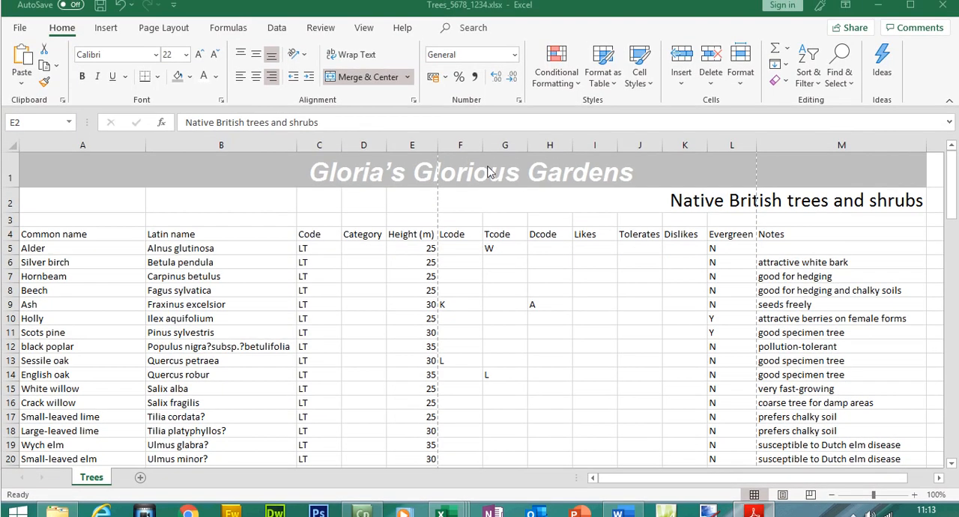
pyautogui.moveTo(461, 156); pyautogui.dragTo(559, 154)
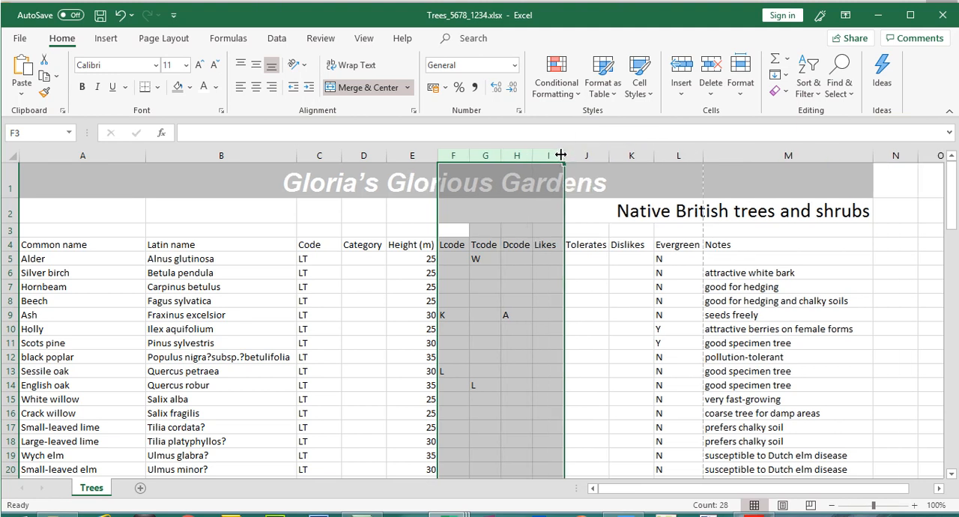
pyautogui.click(584, 301)
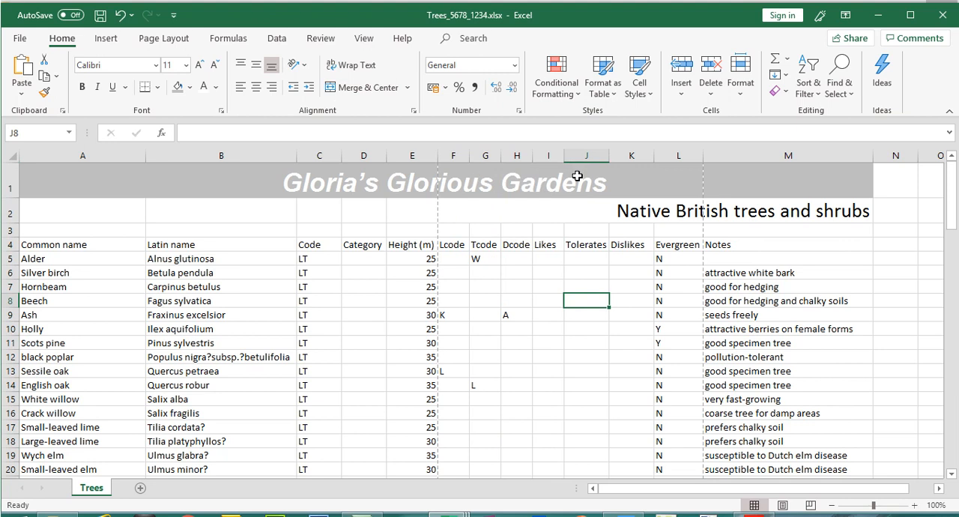
pyautogui.moveTo(564, 155); pyautogui.dragTo(557, 157)
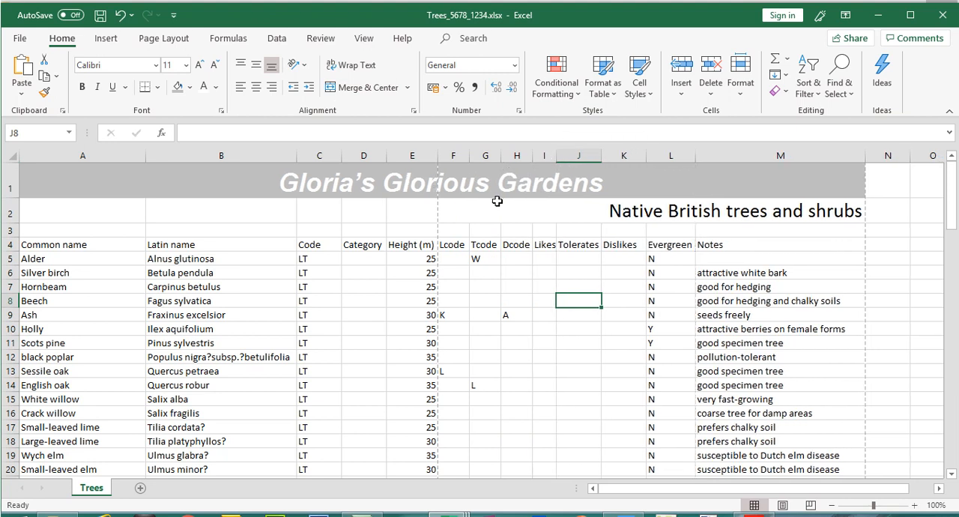
pyautogui.moveTo(469, 158); pyautogui.dragTo(493, 155)
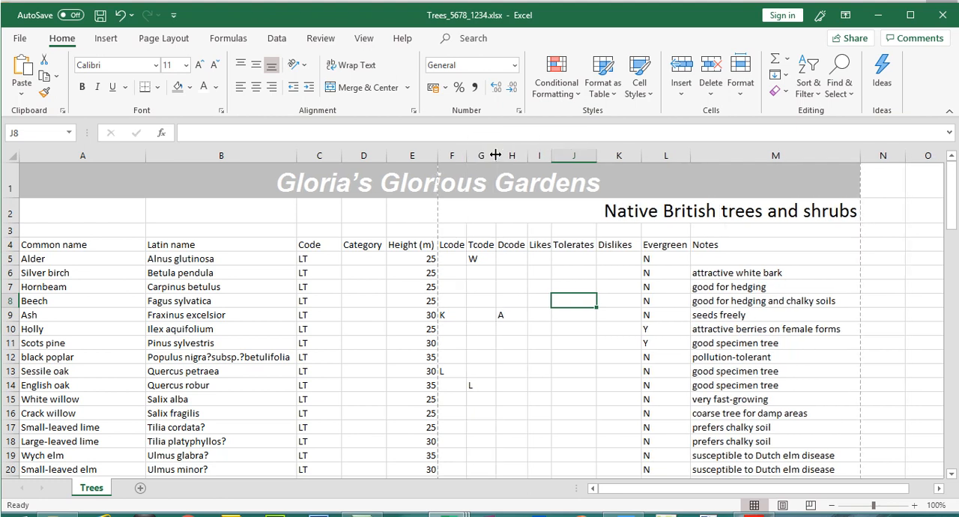
# - Enlarge the subtitle in merged cell E2 to font size 36, and increase row 2's height to fit it
pyautogui.click(617, 210)
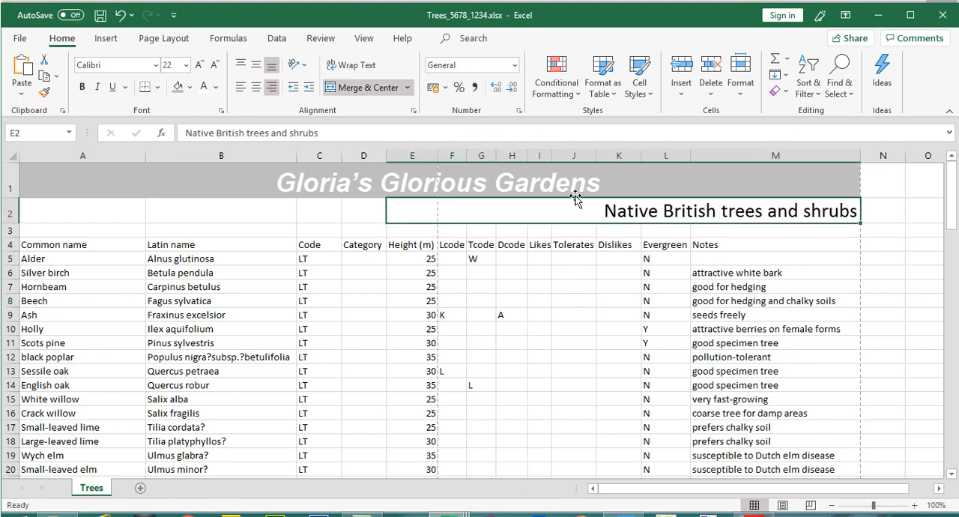
pyautogui.click(198, 66)
pyautogui.click(199, 66)
pyautogui.click(199, 66)
pyautogui.click(199, 66)
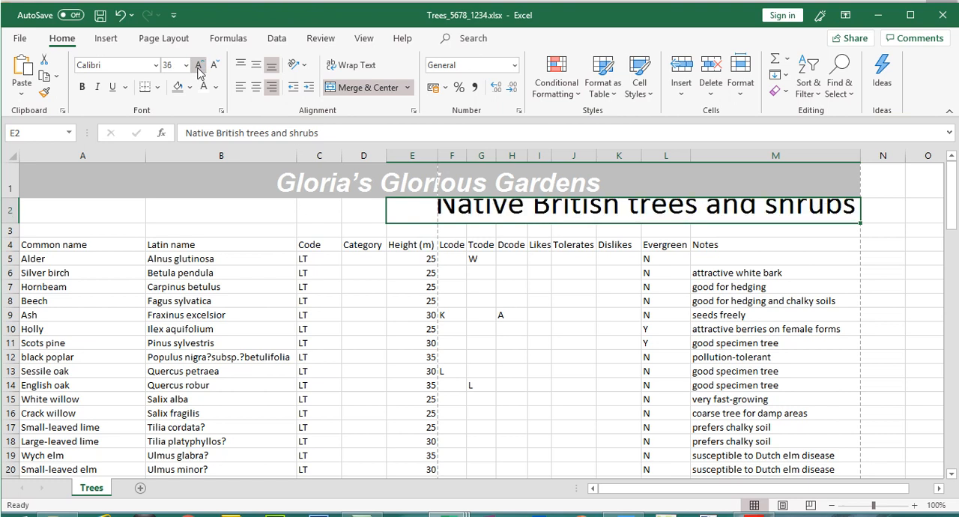
pyautogui.moveTo(16, 223); pyautogui.dragTo(15, 237)
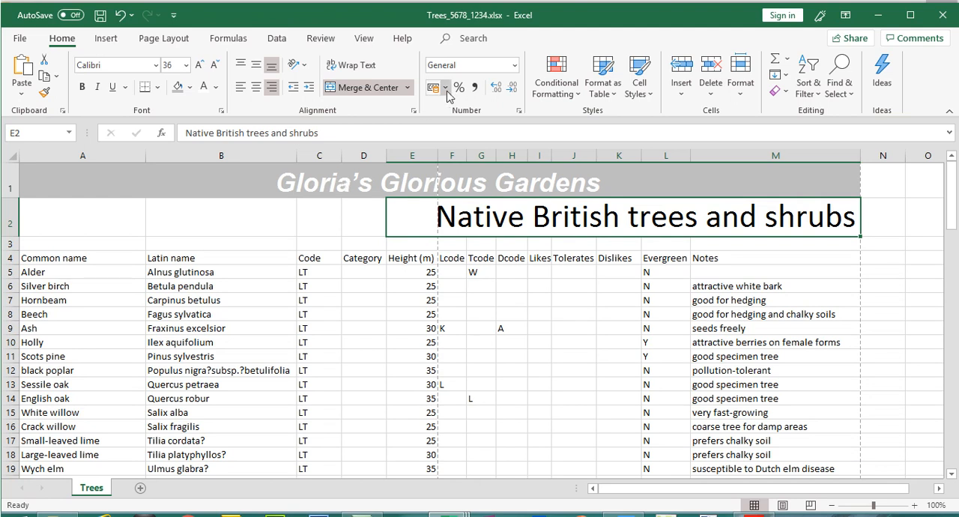
# - Try a larger font size of 48 on the subtitle in E2, and set it to 37
pyautogui.click(199, 67)
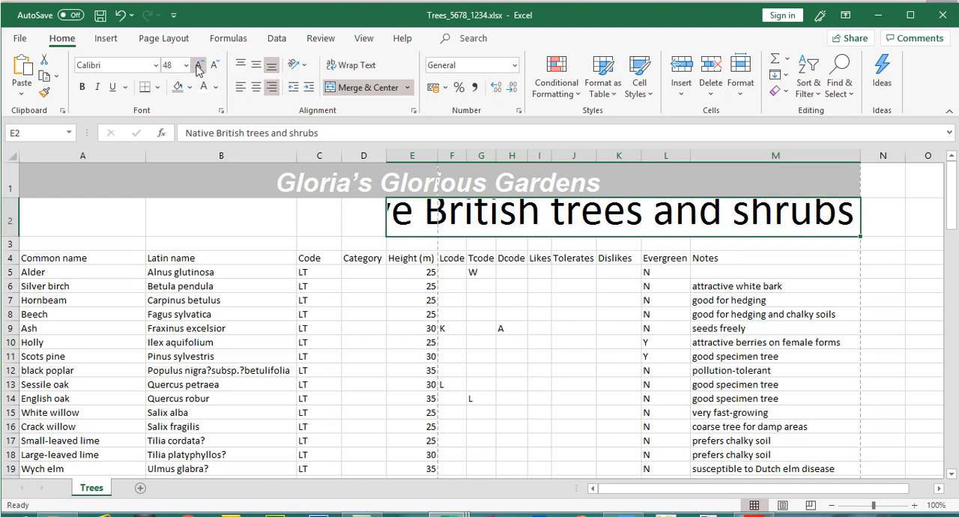
pyautogui.click(214, 65)
pyautogui.click(177, 65)
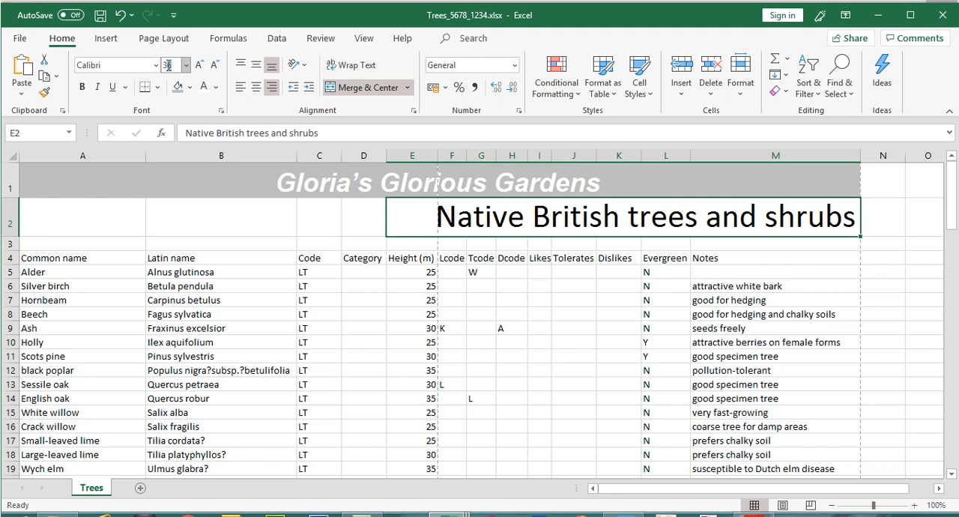
pyautogui.write('37')
pyautogui.press('Return')
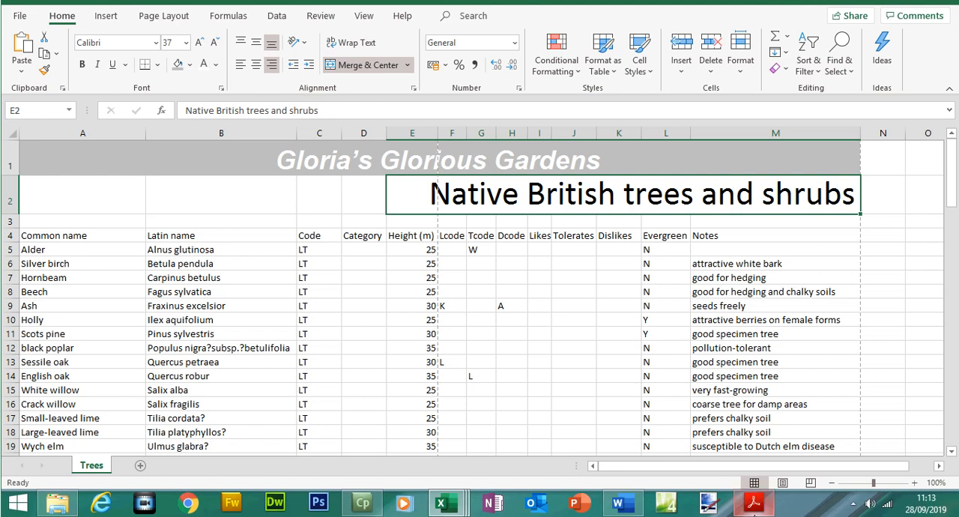
# - Compare the subtitle's start with the Adobe Acrobat example, and set the title in merged cell A1 to font size 36 in Excel
pyautogui.click(754, 504)
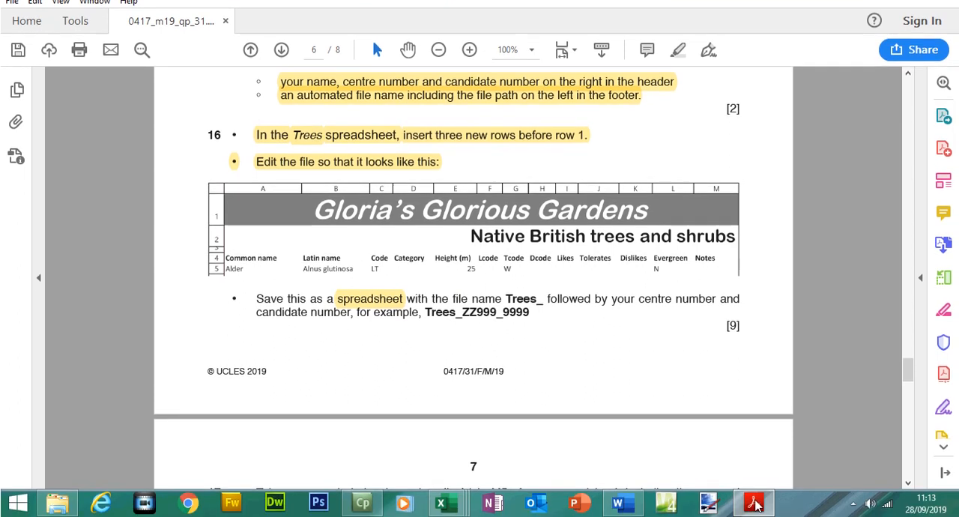
pyautogui.click(754, 504)
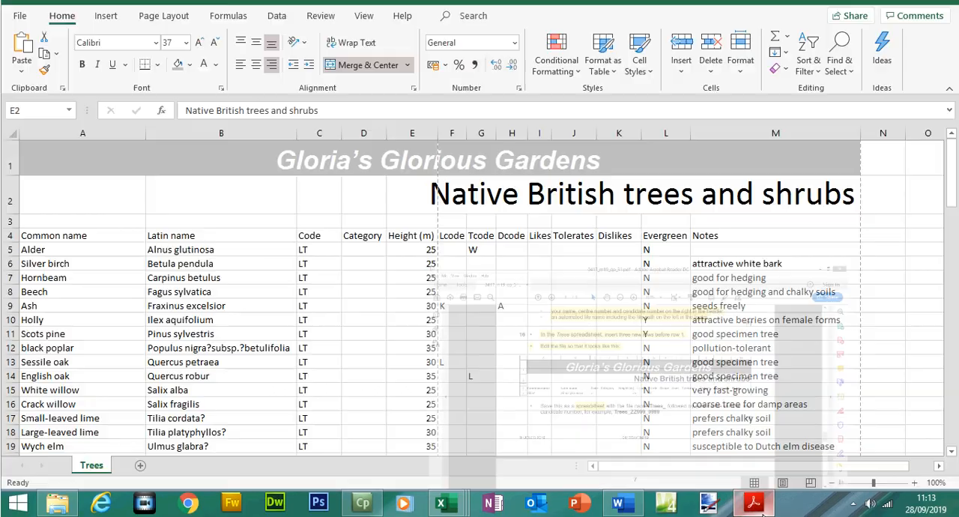
pyautogui.click(375, 159)
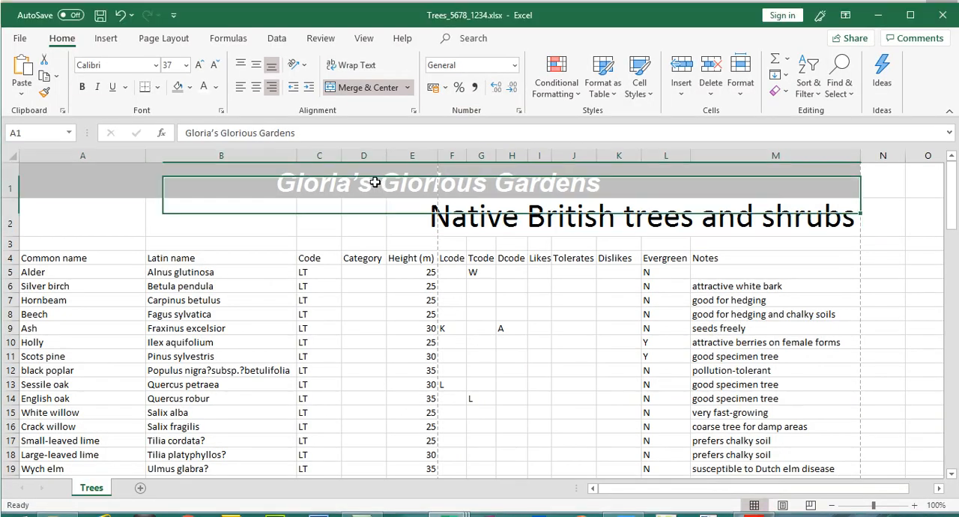
pyautogui.click(198, 66)
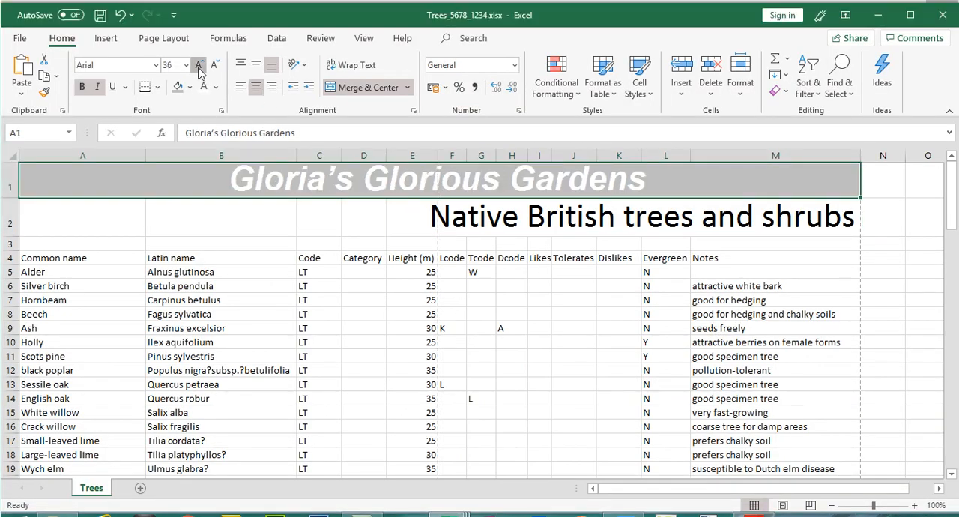
pyautogui.click(199, 65)
pyautogui.click(214, 65)
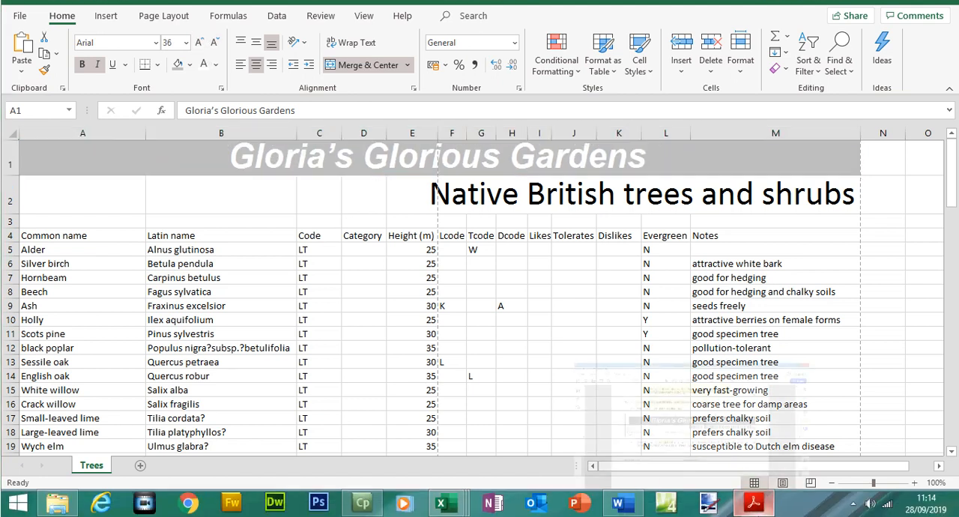
# - Compare the title in row 1 with question 16's example in Adobe Acrobat, and return to Excel
pyautogui.click(754, 501)
pyautogui.click(754, 502)
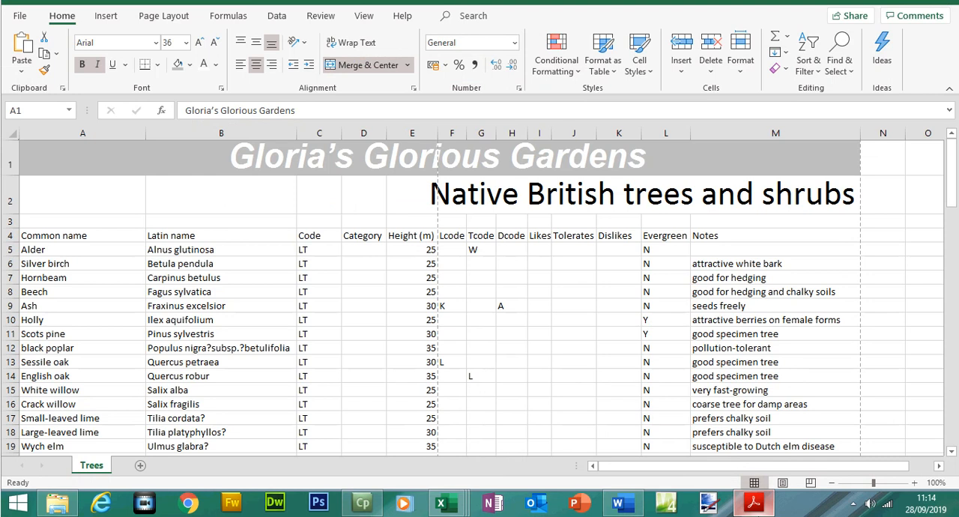
pyautogui.click(754, 502)
pyautogui.click(754, 502)
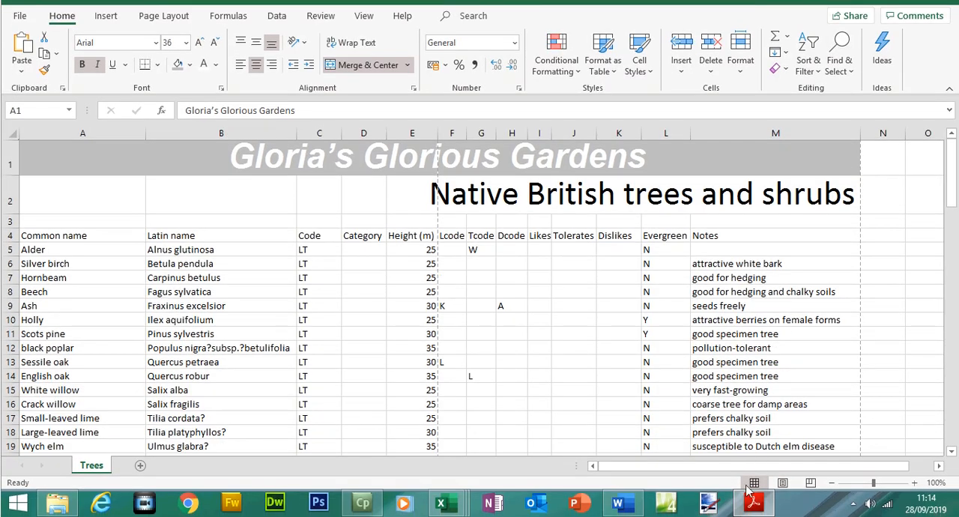
pyautogui.click(760, 508)
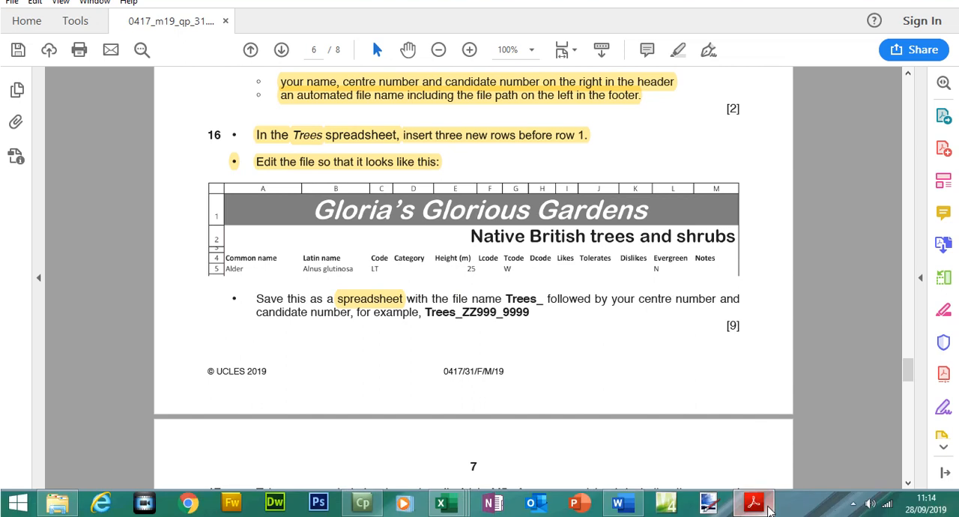
pyautogui.click(769, 509)
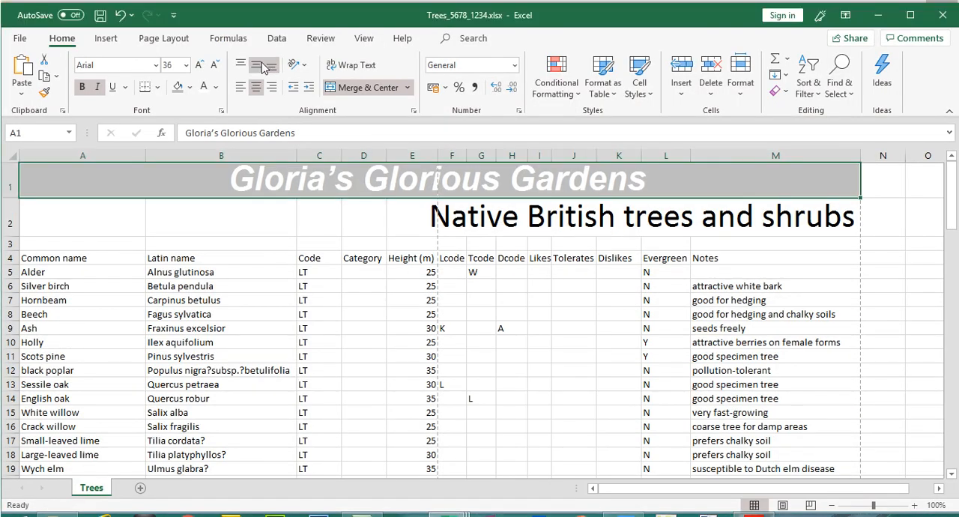
# - Set the title in merged cell A1 to font size 44, and increase row 1's height to fit it
pyautogui.click(200, 66)
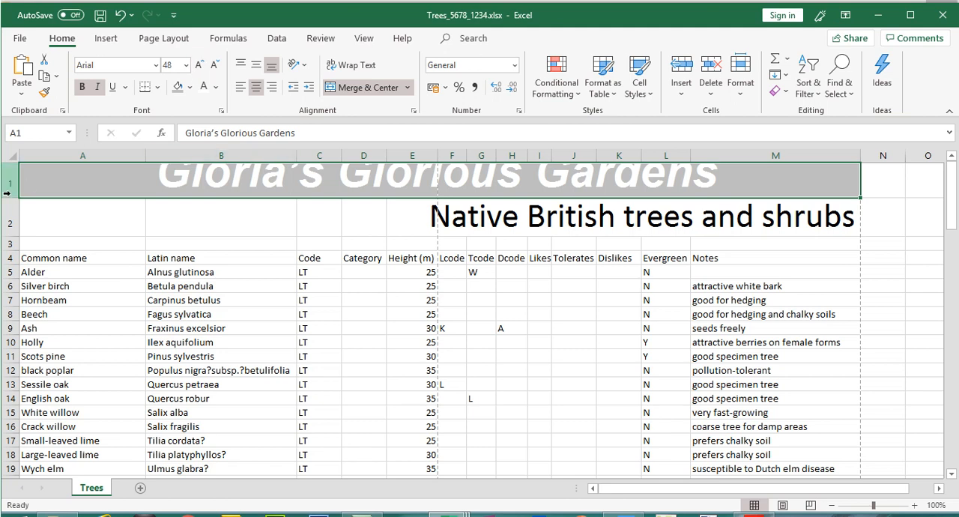
pyautogui.click(174, 65)
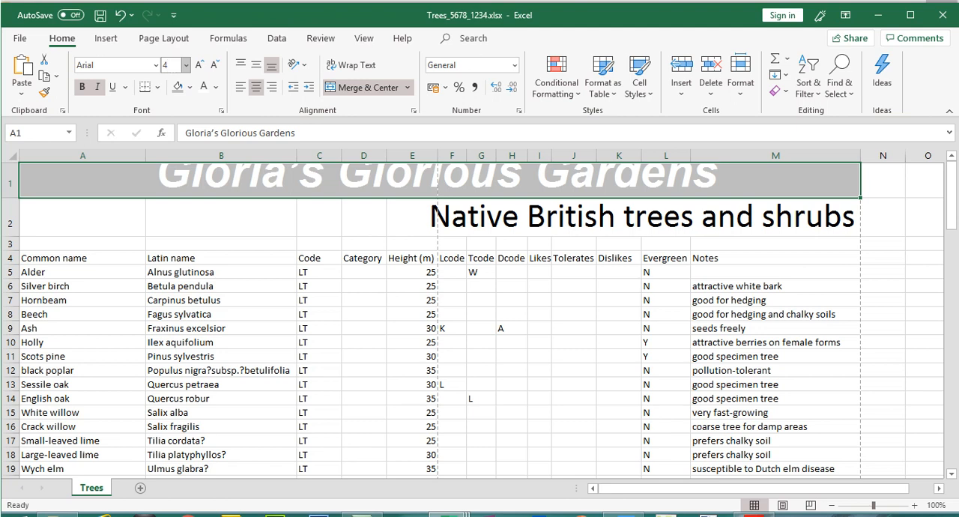
pyautogui.press('Return')
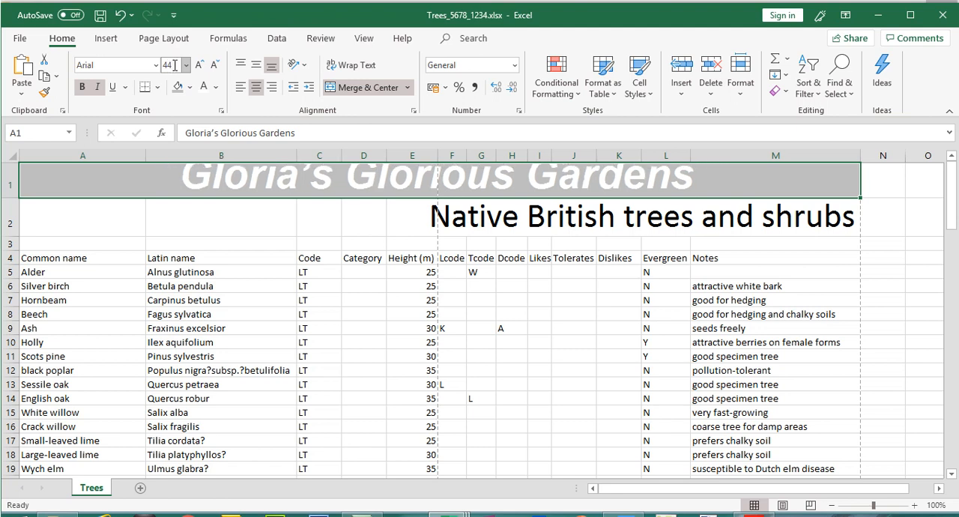
pyautogui.moveTo(14, 198); pyautogui.dragTo(14, 209)
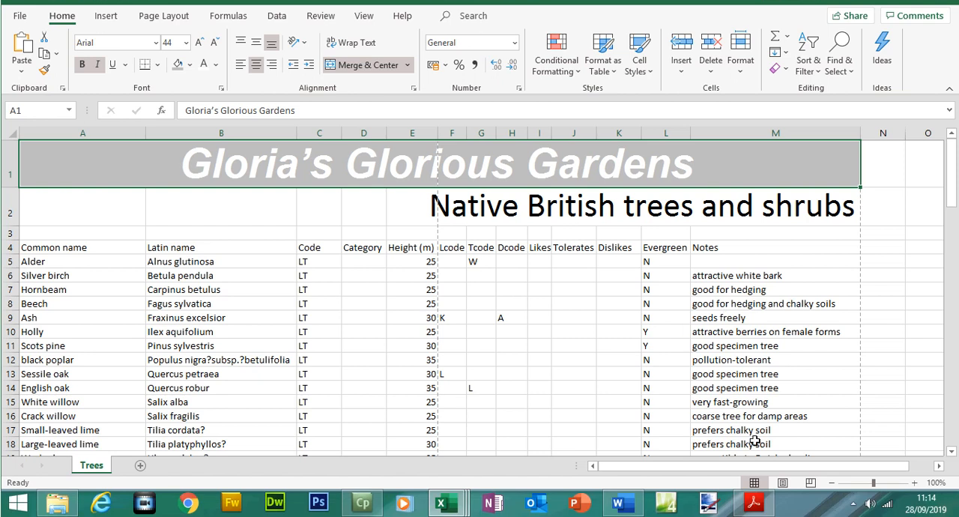
# - Check the row heights in the Adobe Acrobat example, and reduce the height of empty row 3 in Excel
pyautogui.click(753, 502)
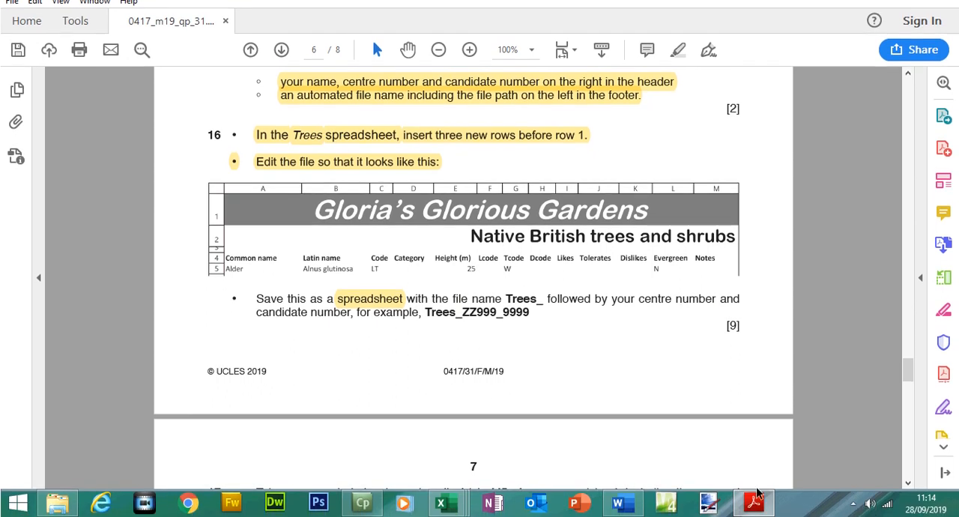
pyautogui.click(755, 513)
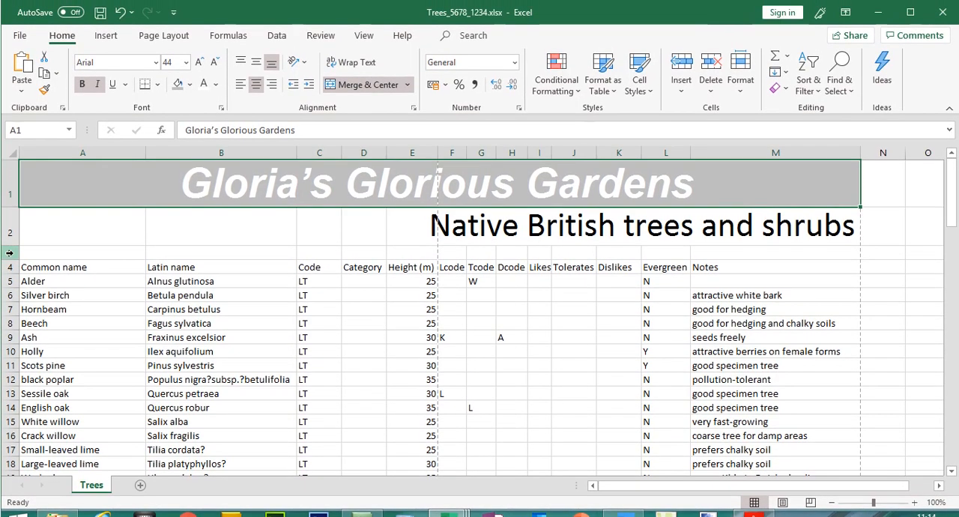
pyautogui.click(10, 253)
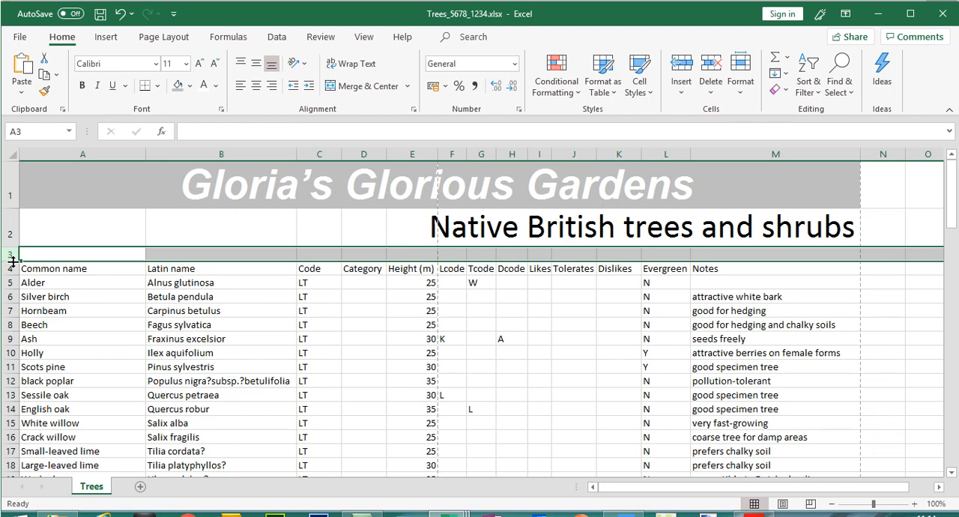
pyautogui.moveTo(12, 258); pyautogui.dragTo(13, 254)
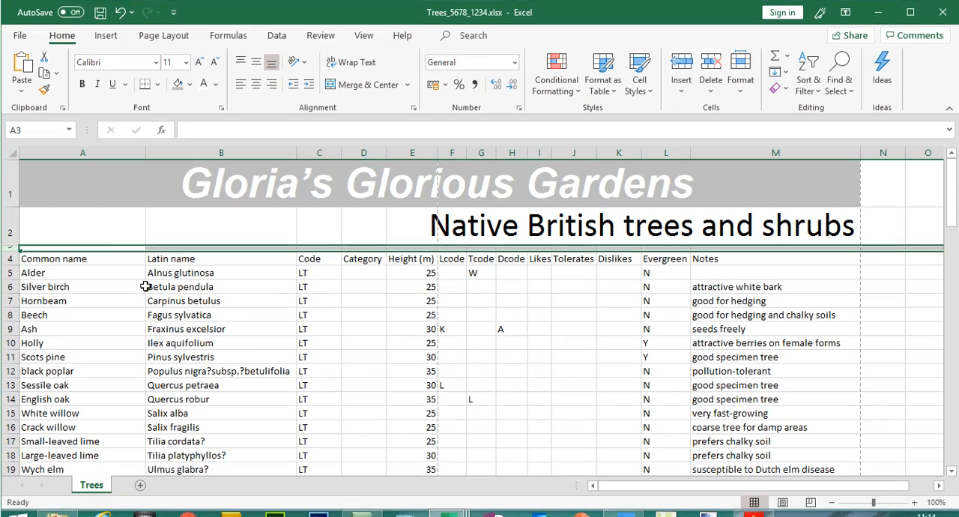
pyautogui.click(138, 289)
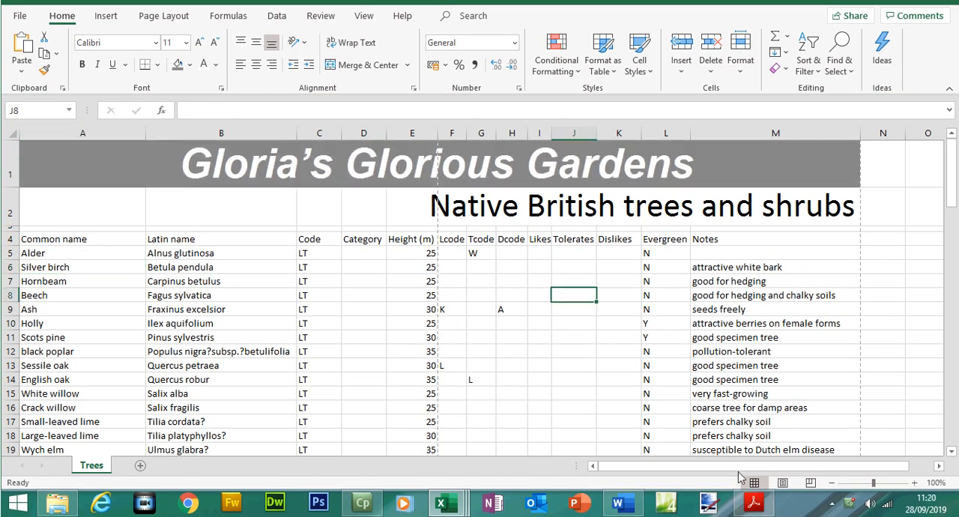
# - Enlarge question 16's example to 125% in Adobe Acrobat, and merge cells A2 to M2 in Excel with the subtitle right-aligned
pyautogui.click(748, 507)
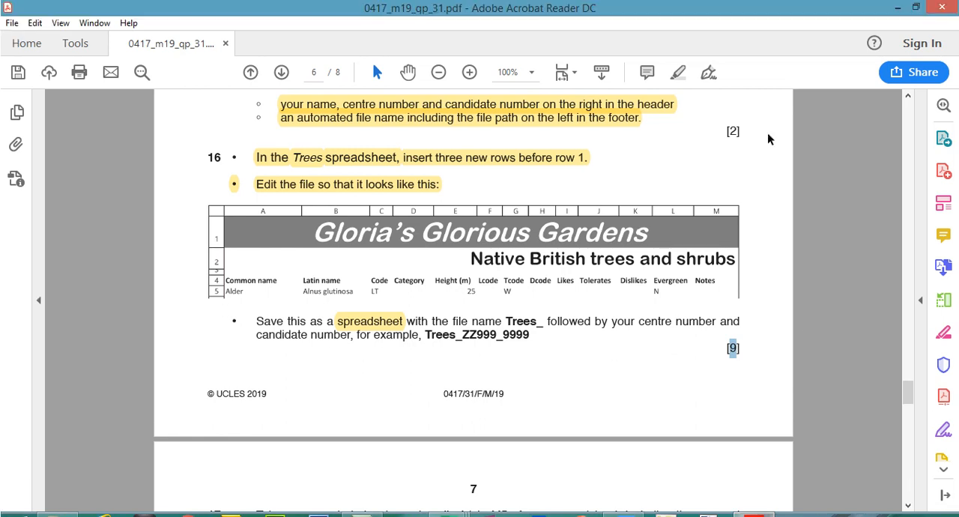
pyautogui.click(470, 73)
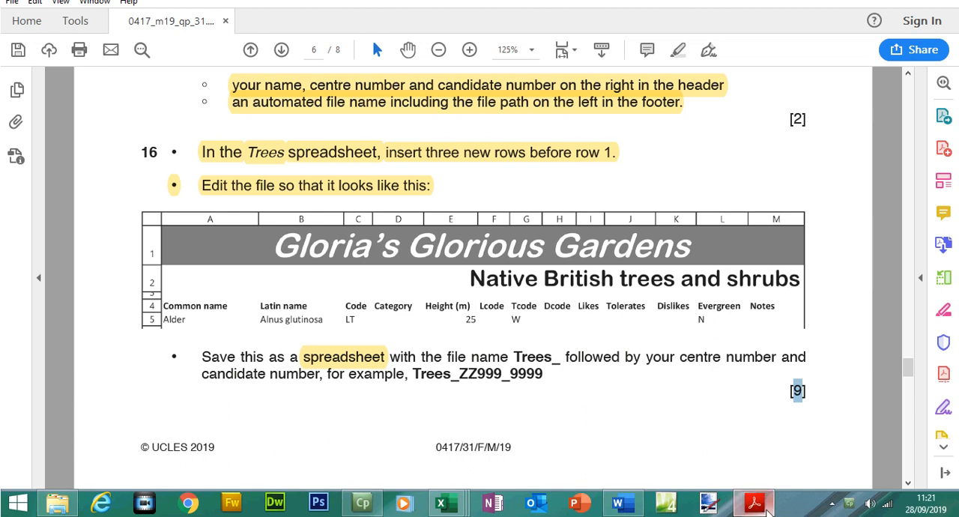
pyautogui.hotkey('alt', 'Tab')
pyautogui.click(83, 203)
pyautogui.moveTo(83, 226)
pyautogui.mouseDown()
pyautogui.moveTo(717, 208)
pyautogui.moveTo(761, 224)
pyautogui.mouseUp()
pyautogui.click(371, 89)
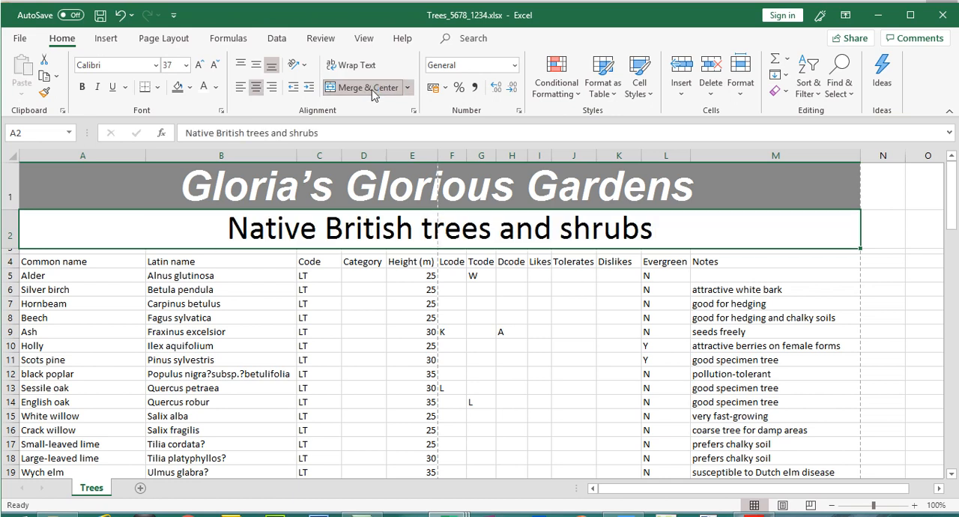
pyautogui.click(273, 89)
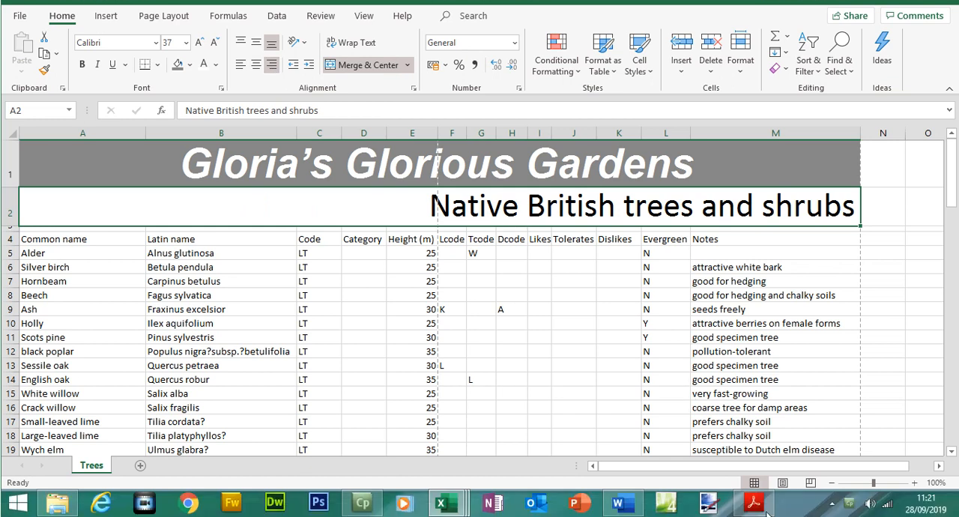
# - Compare the subtitle's style with the Adobe Acrobat example, and make the subtitle in A2 bold in Excel
pyautogui.click(753, 502)
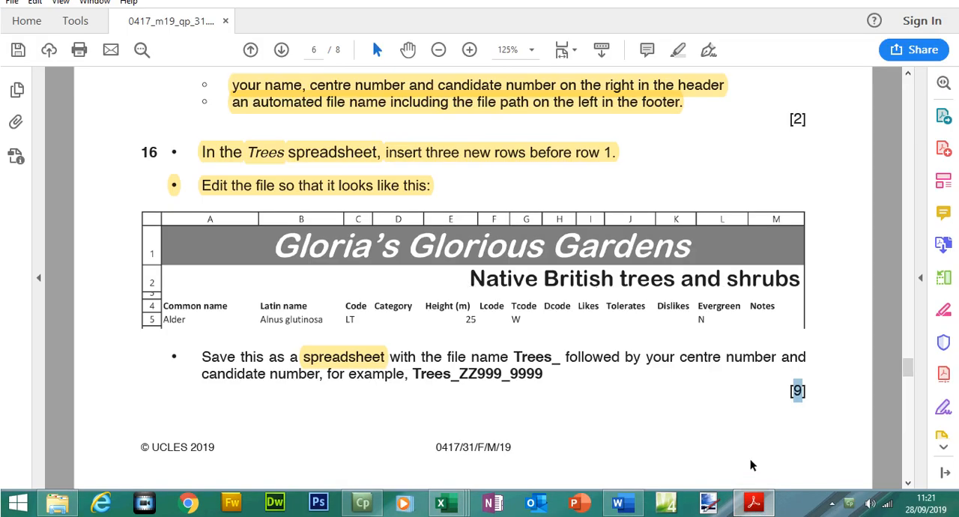
pyautogui.click(753, 503)
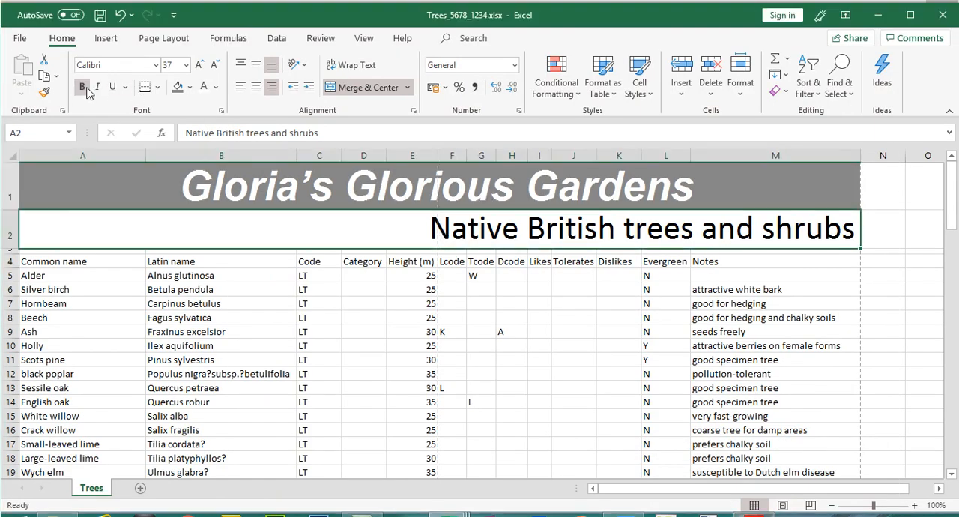
pyautogui.click(83, 64)
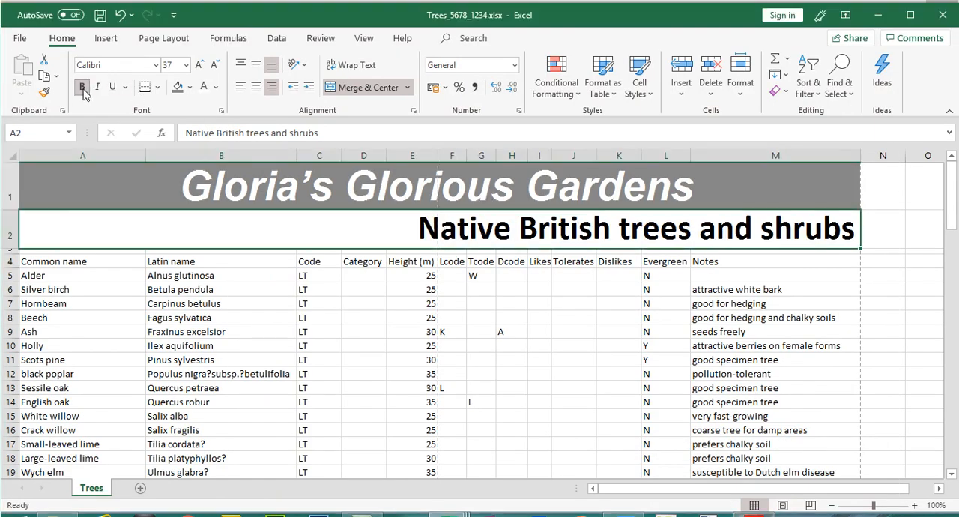
pyautogui.click(449, 333)
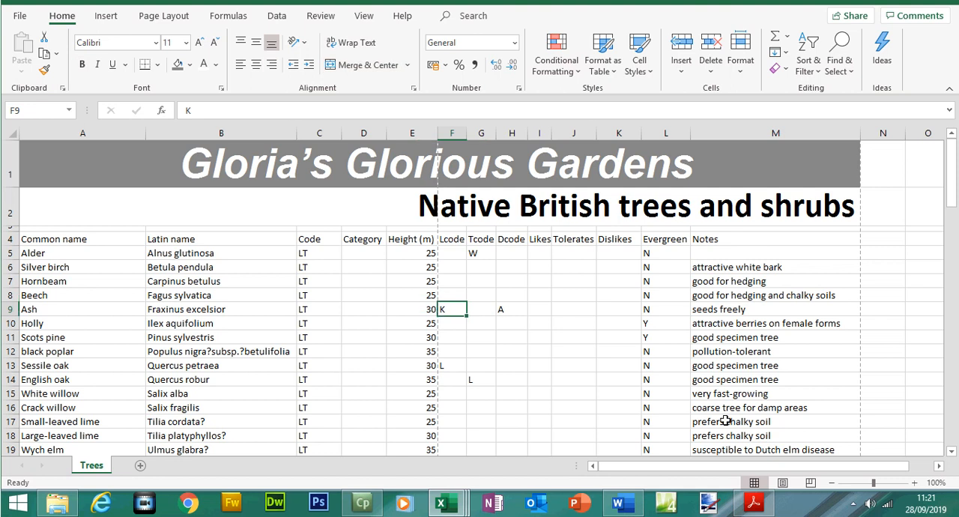
# - Highlight question 16's mark allocation [9] in Adobe Acrobat, and compare the example with the Trees workbook in Excel
pyautogui.click(753, 502)
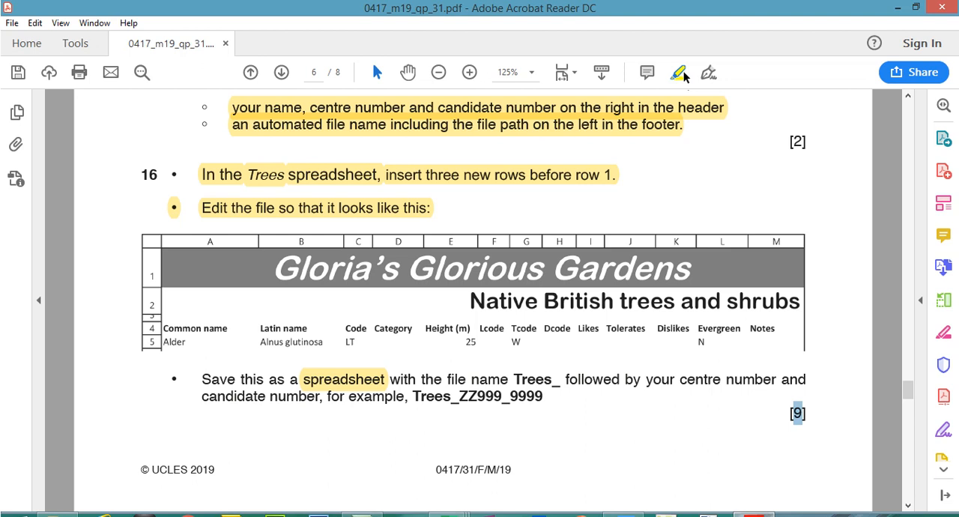
pyautogui.click(683, 72)
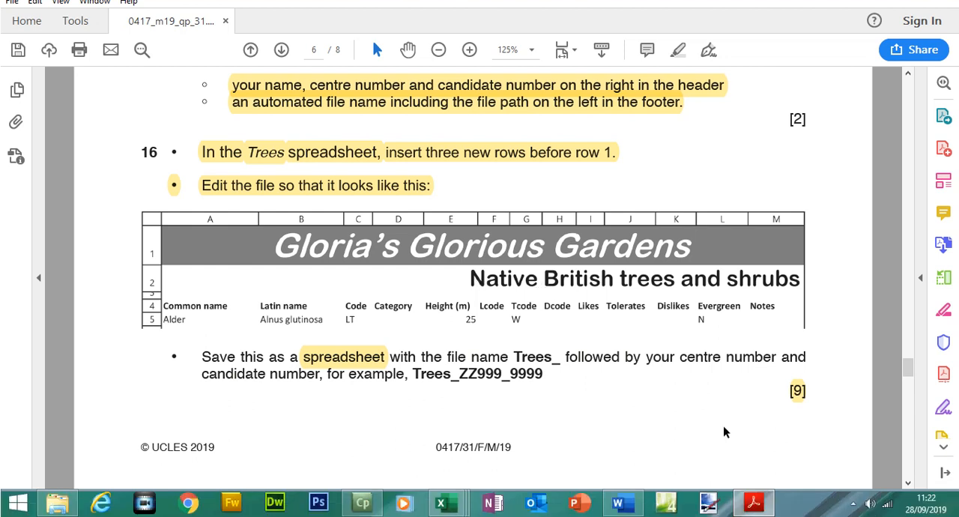
pyautogui.moveTo(448, 502)
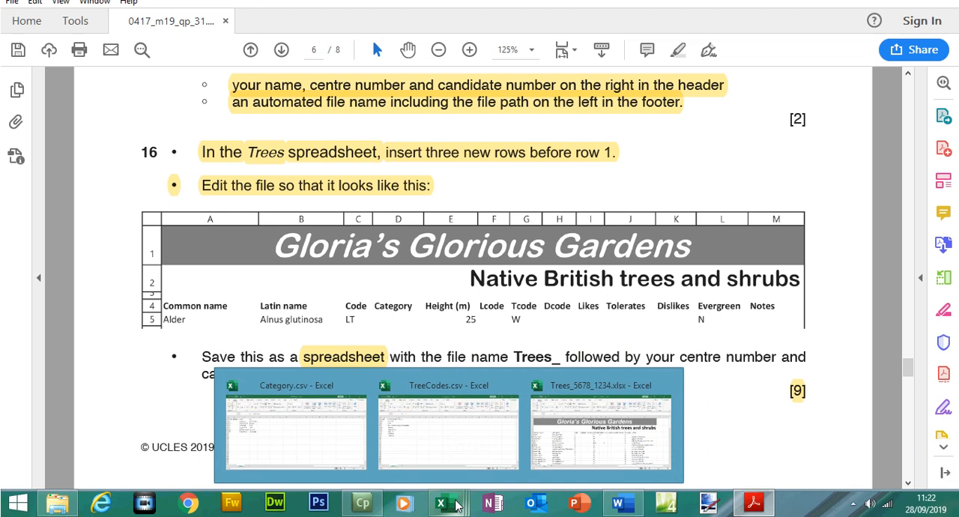
pyautogui.click(579, 447)
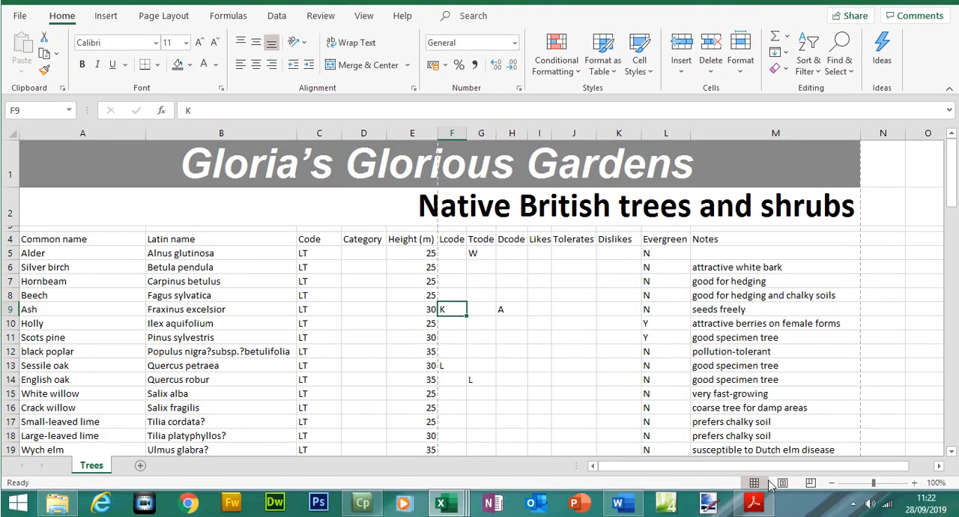
pyautogui.click(760, 507)
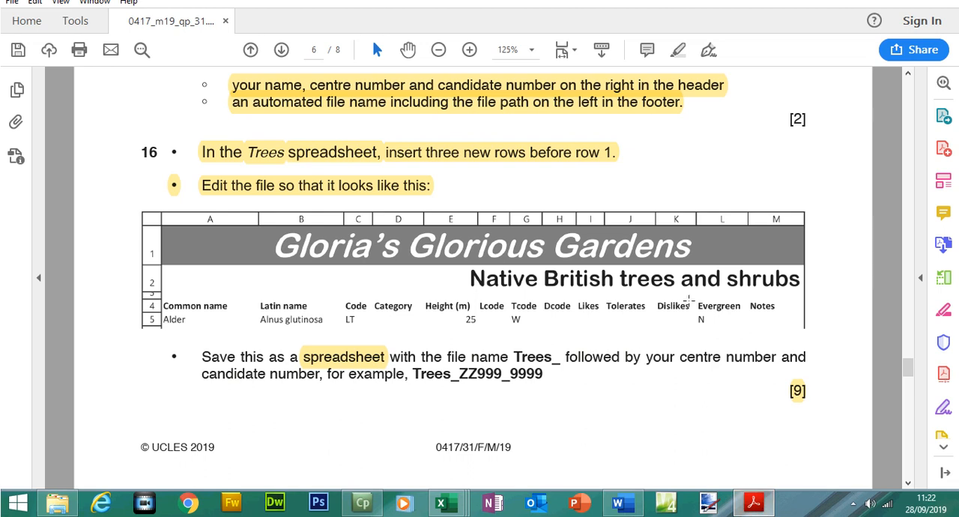
# - Read question 17 on page 7 and highlight the cell range "A1 to M5" in its text
pyautogui.moveTo(907, 366); pyautogui.dragTo(909, 386)
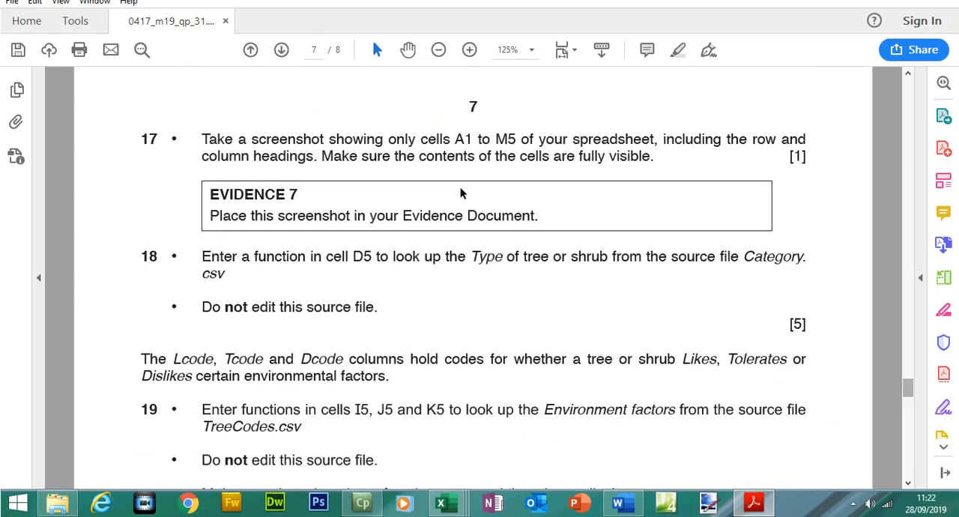
pyautogui.moveTo(202, 162); pyautogui.dragTo(665, 191)
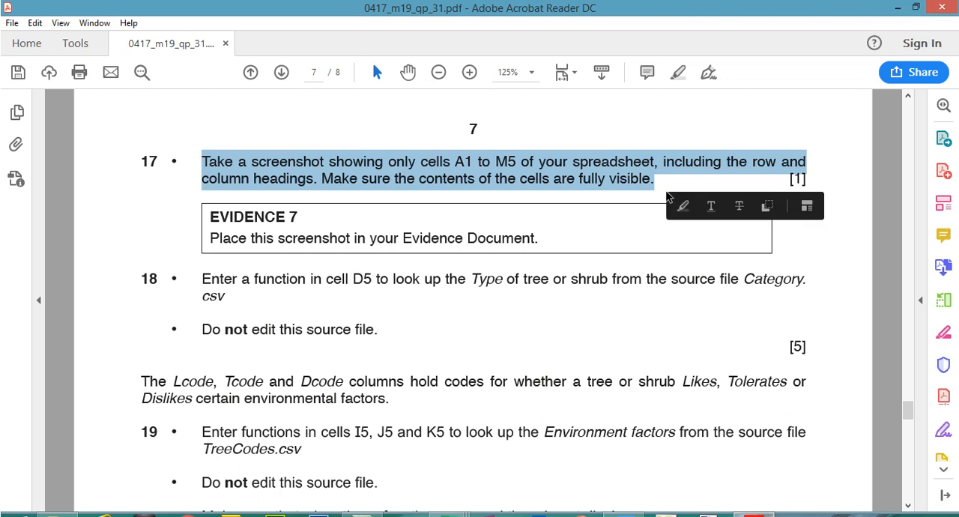
pyautogui.moveTo(455, 162); pyautogui.dragTo(499, 159)
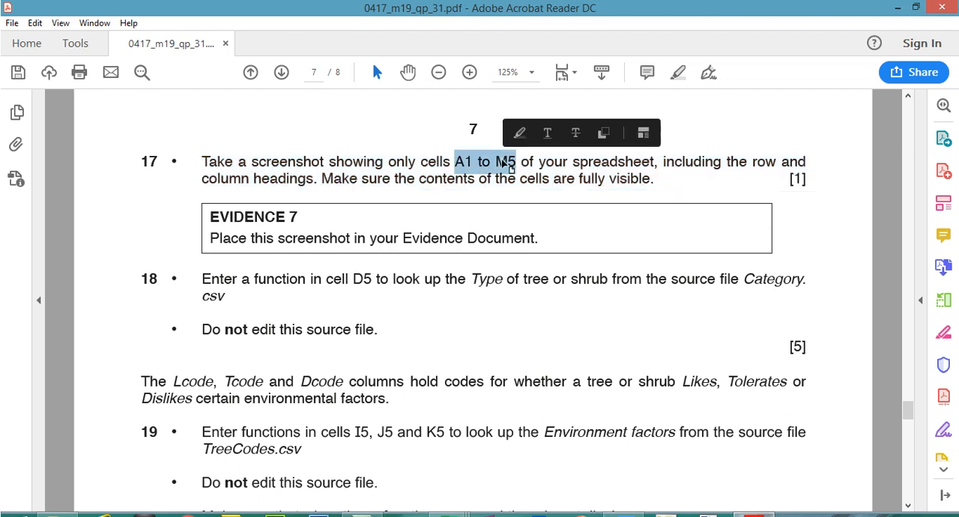
pyautogui.click(679, 72)
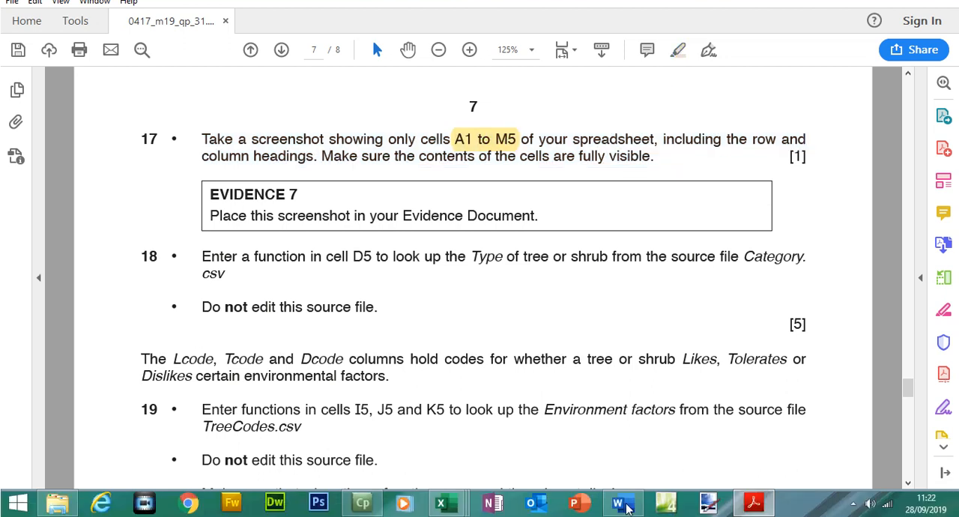
# - Locate cell M5 in the Trees workbook in Excel, and review questions 17 and 16 again in Adobe Acrobat
pyautogui.moveTo(449, 508)
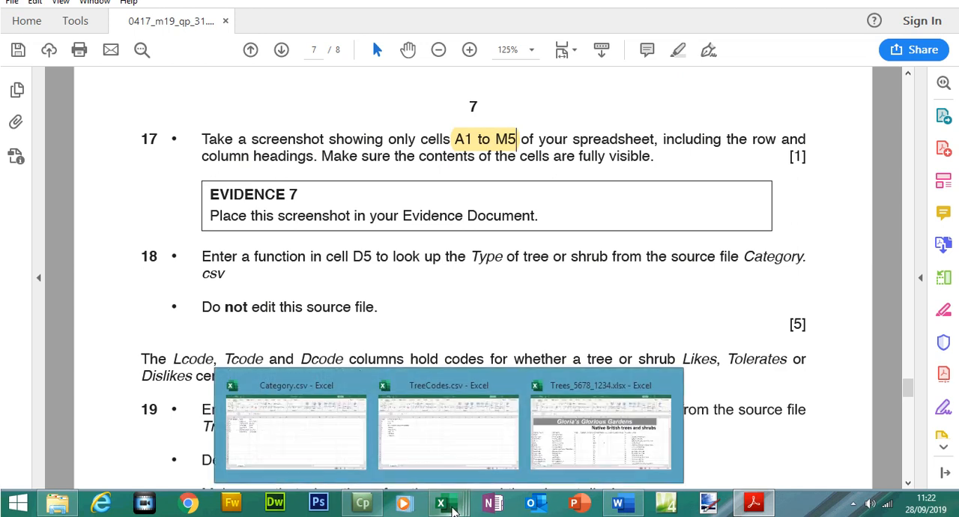
pyautogui.click(603, 424)
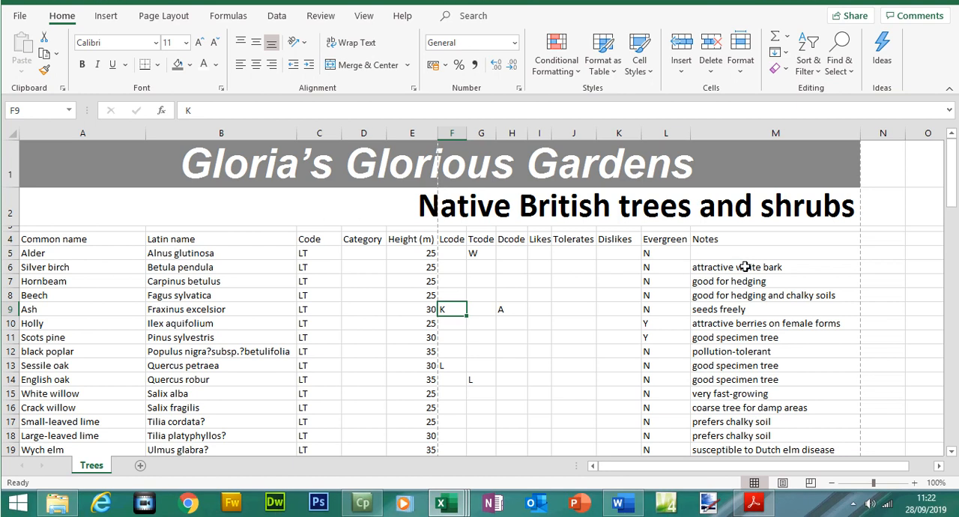
pyautogui.click(746, 290)
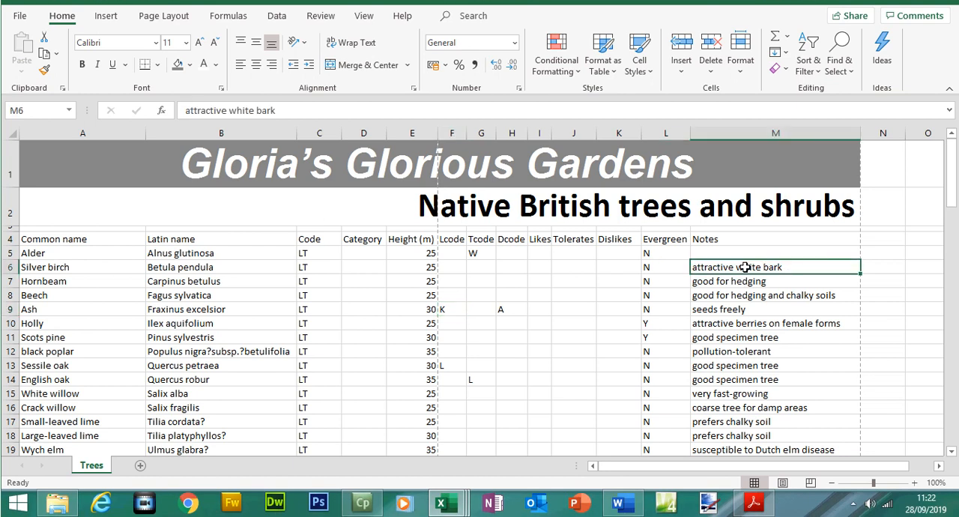
pyautogui.click(746, 255)
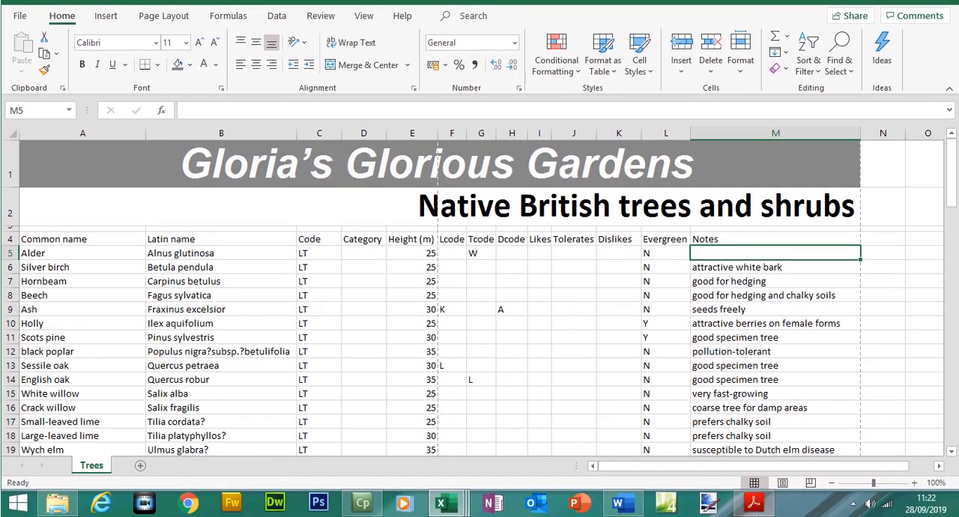
pyautogui.click(754, 512)
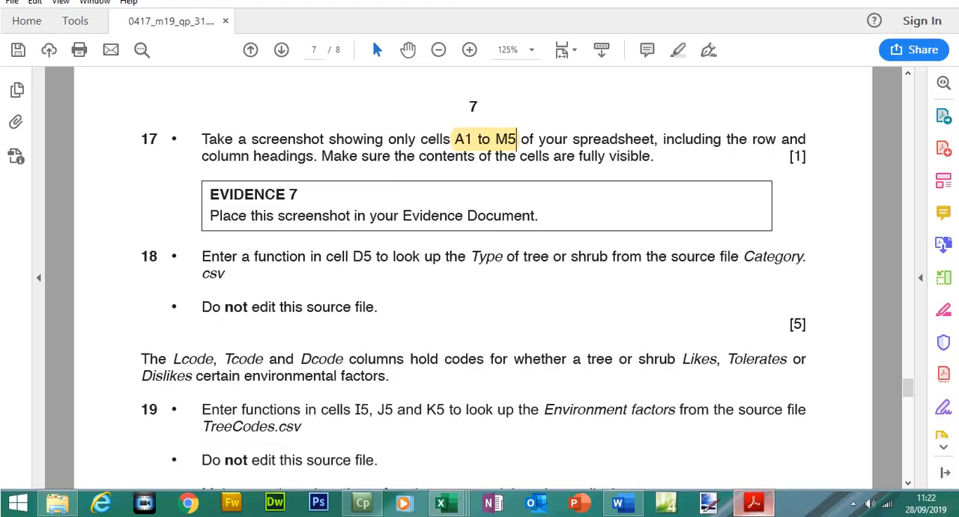
pyautogui.moveTo(909, 395); pyautogui.dragTo(909, 377)
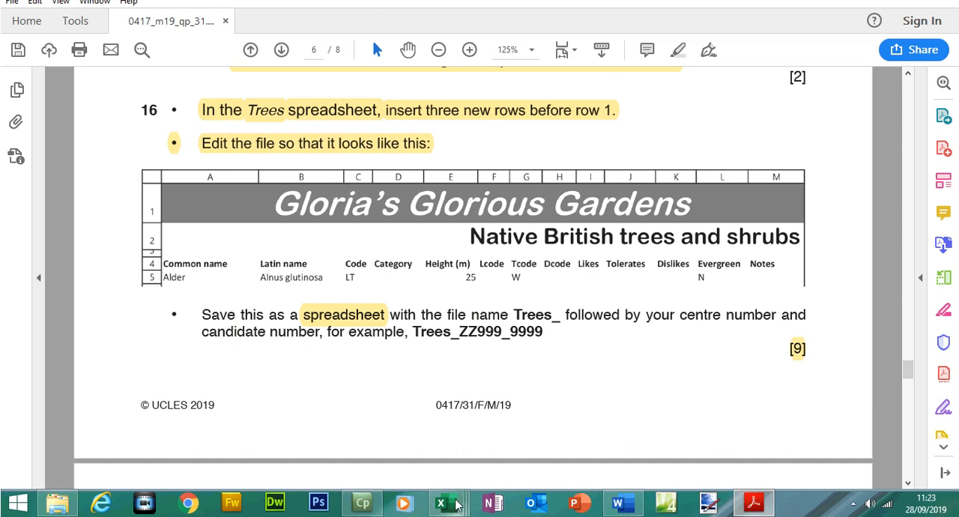
# - In the Trees workbook in Excel, make the headings in A4 to M4 bold and widen column I to fit its heading
pyautogui.moveTo(455, 508)
pyautogui.click(602, 448)
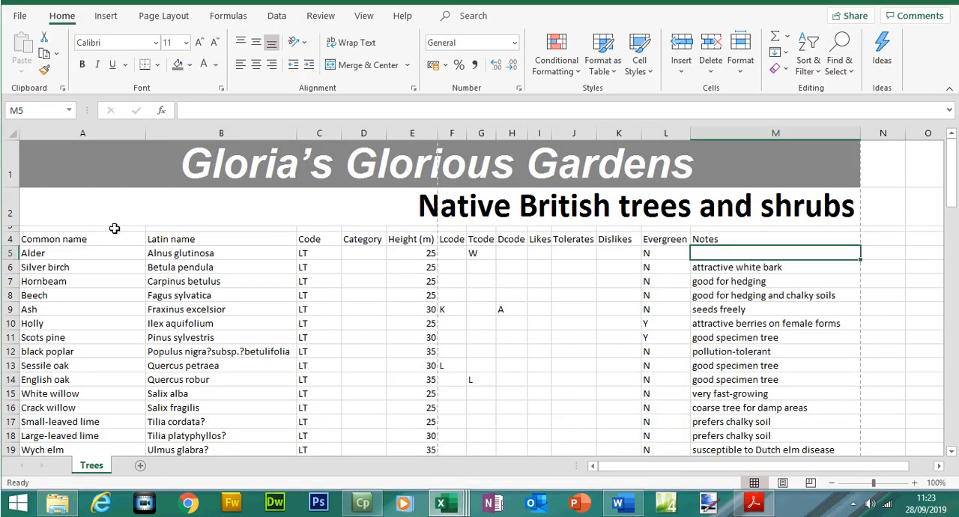
pyautogui.moveTo(38, 239); pyautogui.dragTo(739, 252)
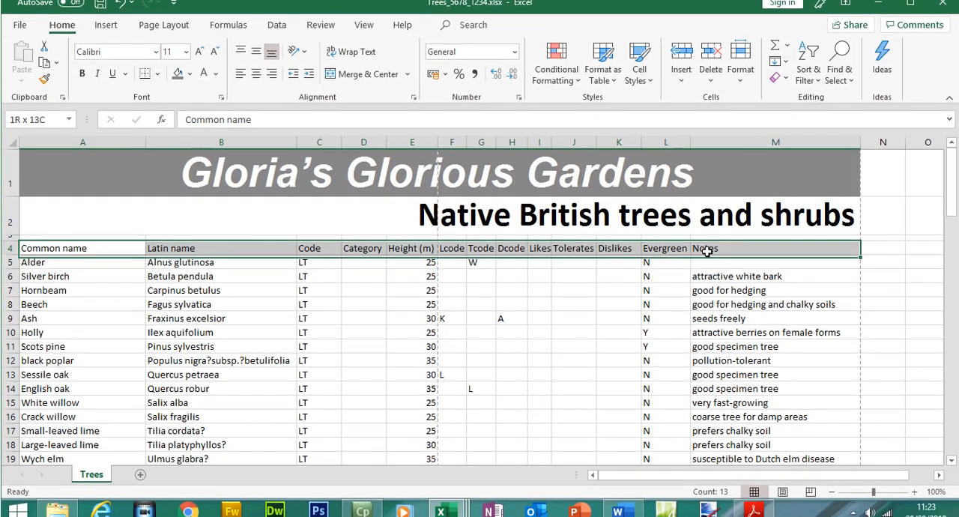
pyautogui.click(82, 88)
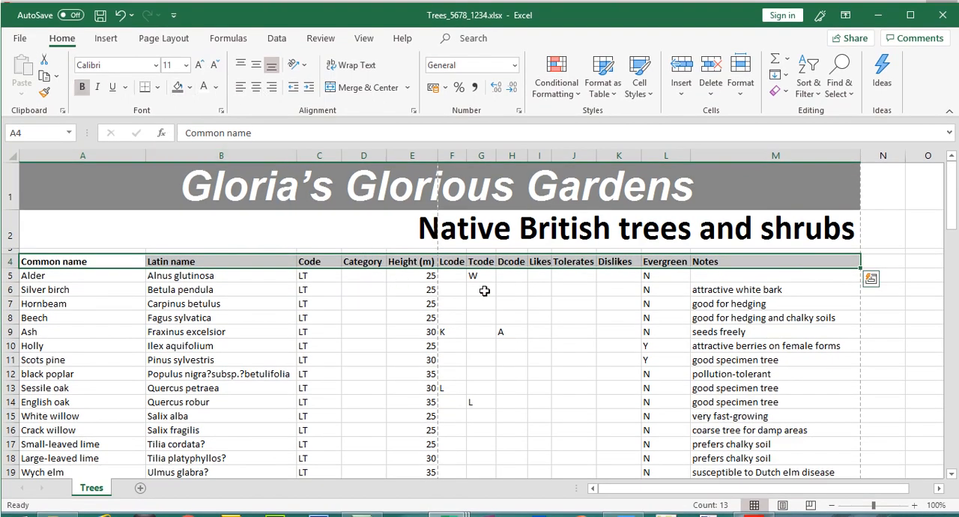
pyautogui.moveTo(552, 155); pyautogui.dragTo(532, 155)
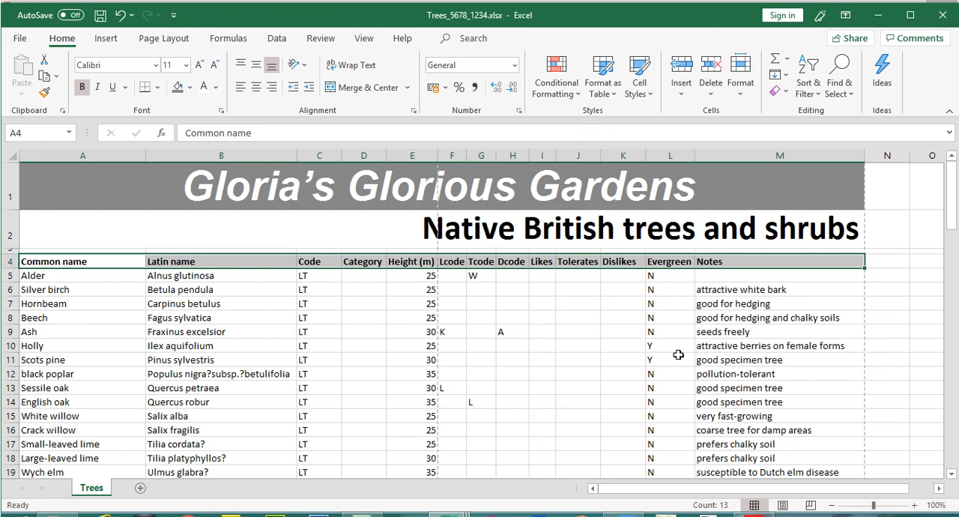
# - Compare the Trees layout with question 16's example in Adobe Acrobat, and review question 17's screenshot instructions
pyautogui.click(754, 502)
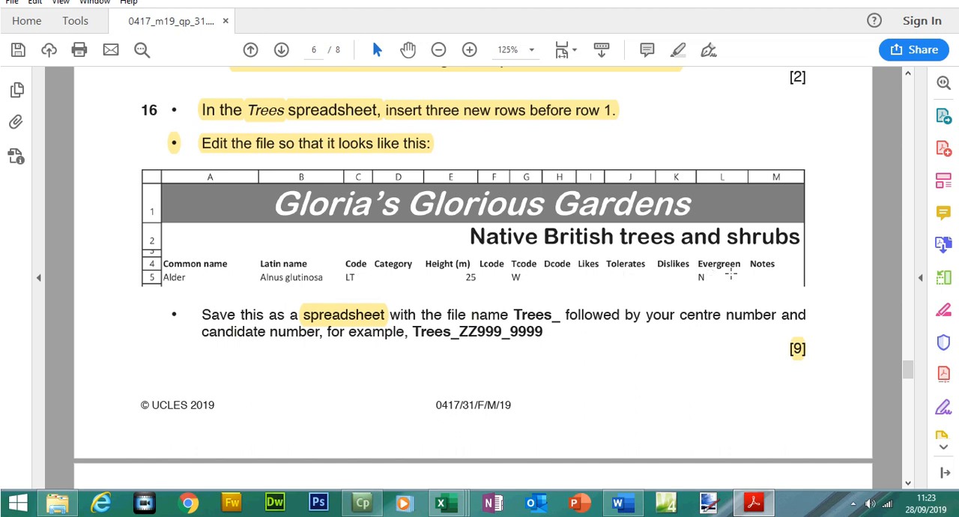
pyautogui.click(754, 503)
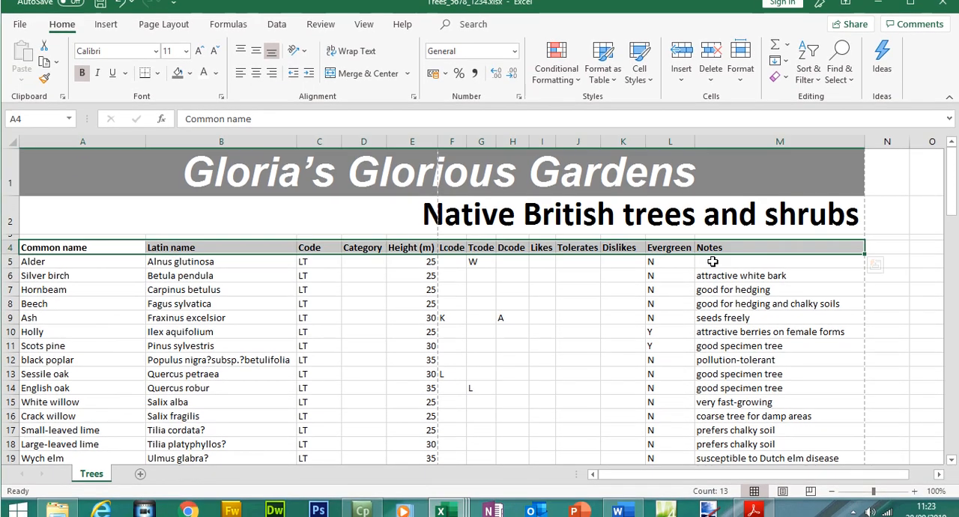
pyautogui.click(713, 271)
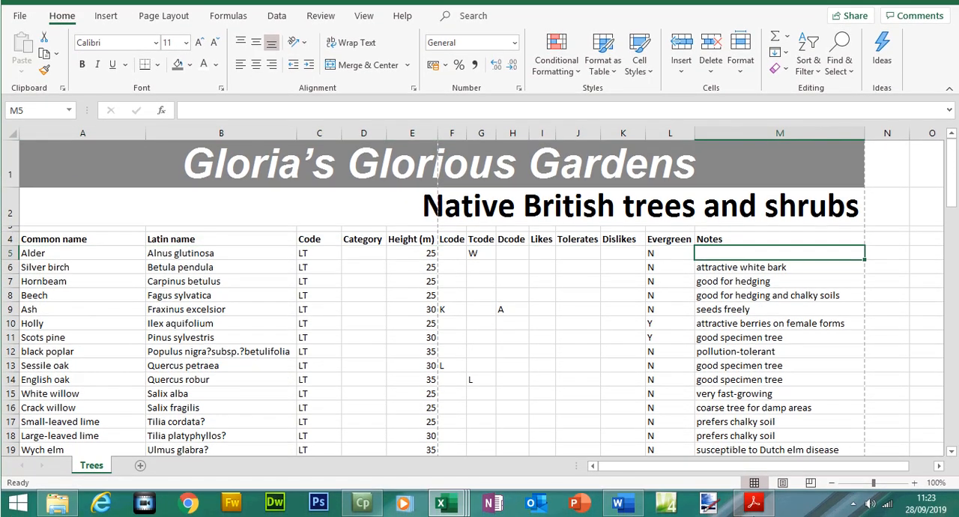
pyautogui.click(754, 509)
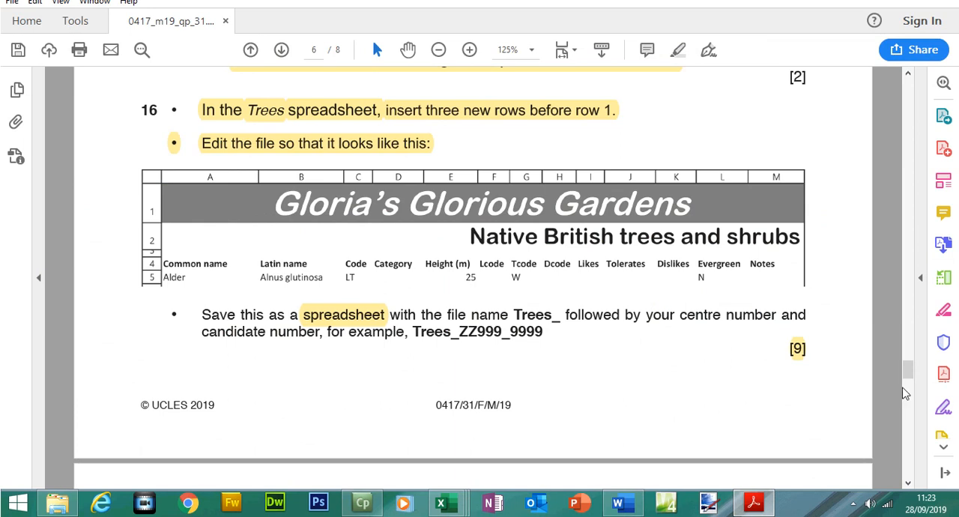
pyautogui.scroll(-5, 906, 393)
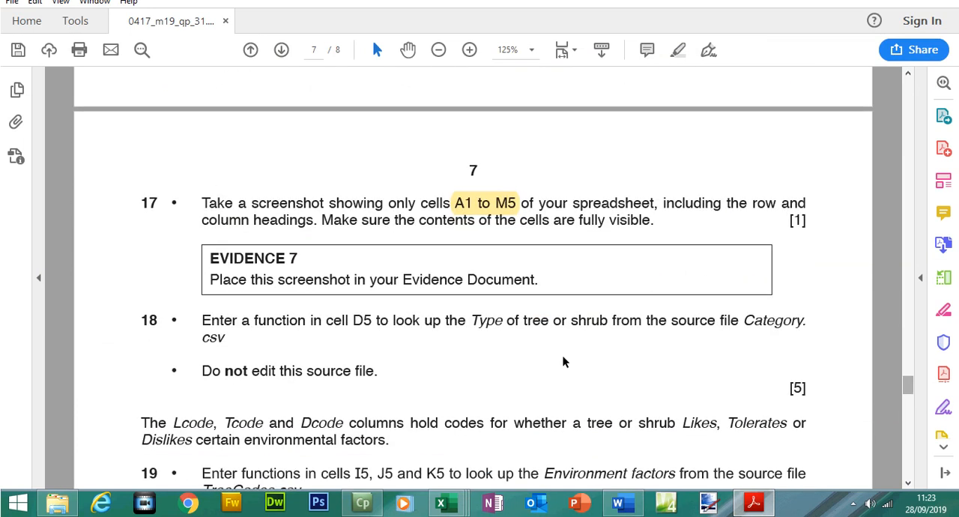
# - Capture the Trees workbook in Excel and paste the screenshot under Evidence 7 in the Word evidence document
pyautogui.moveTo(448, 509)
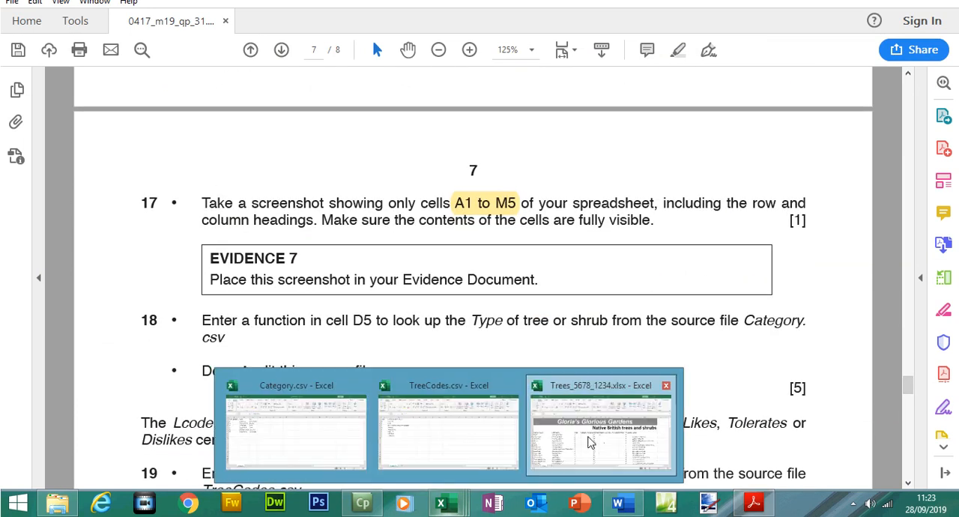
pyautogui.click(588, 436)
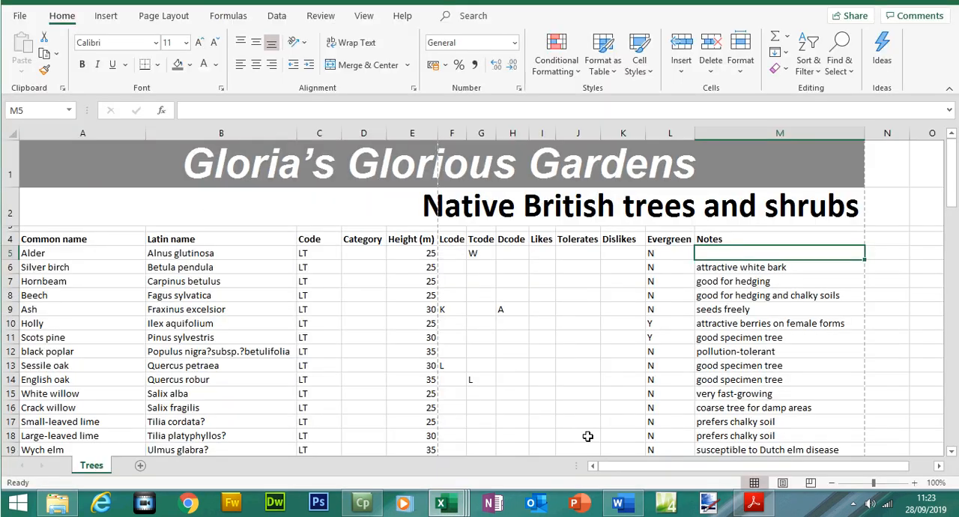
pyautogui.click(742, 283)
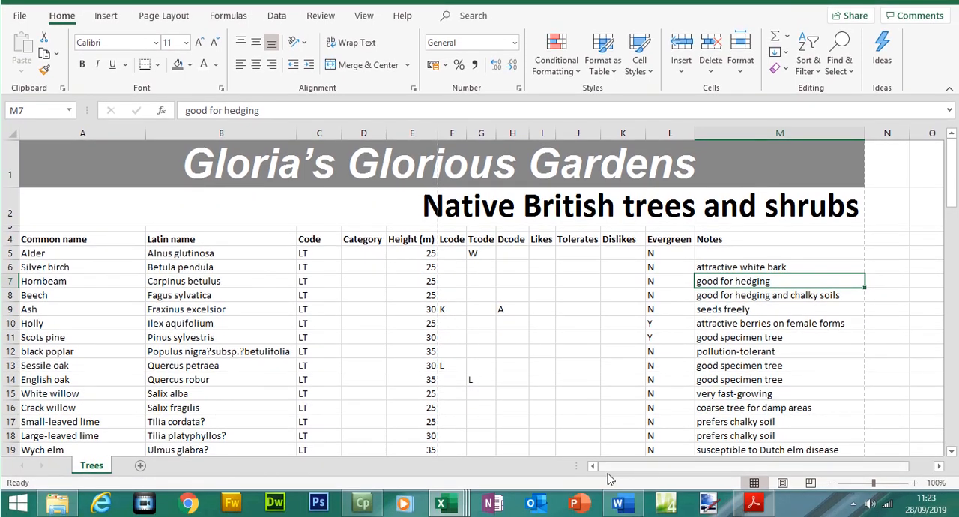
pyautogui.click(620, 508)
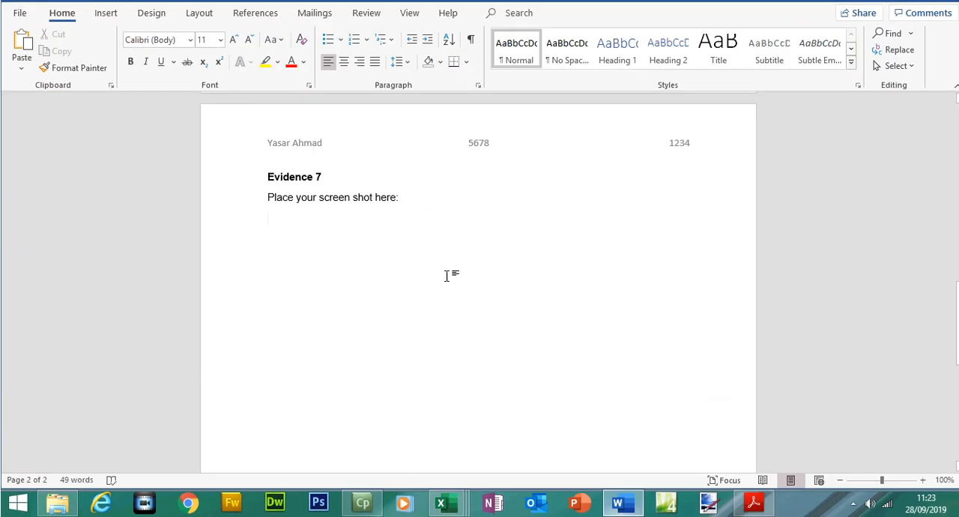
pyautogui.hotkey('ctrl', 'v')
# - Crop the Evidence 7 screenshot to cells A1 to M5 with row and column headings, and enlarge it to about 17.69 cm wide
pyautogui.click(843, 75)
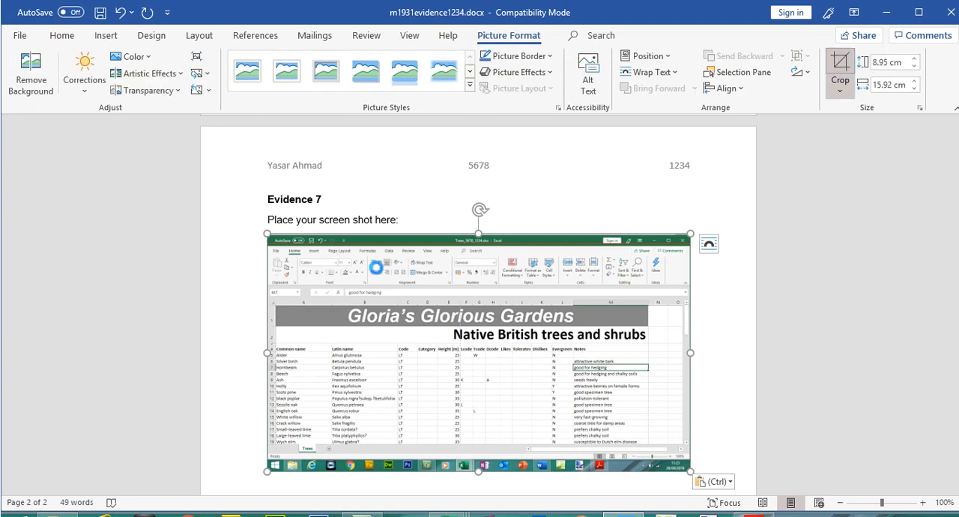
pyautogui.moveTo(271, 240); pyautogui.dragTo(267, 274)
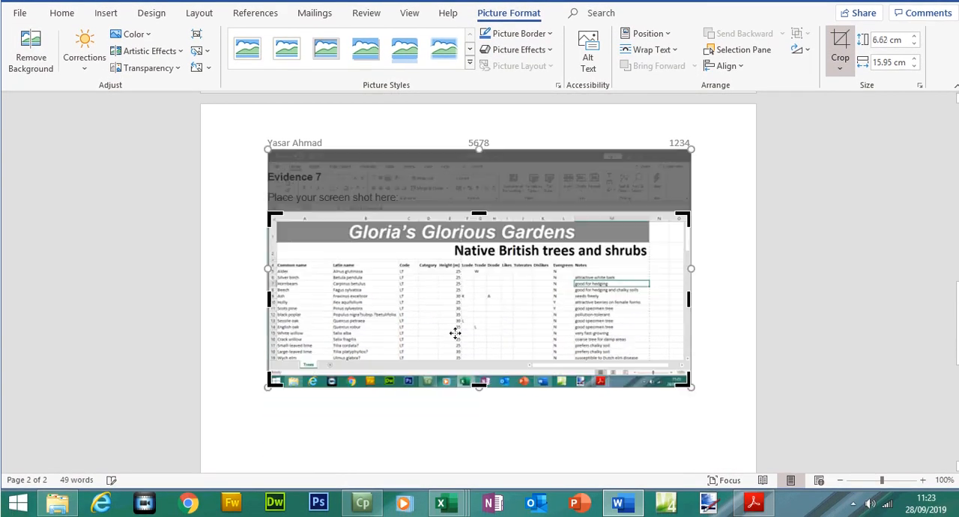
pyautogui.moveTo(688, 384); pyautogui.dragTo(705, 290)
pyautogui.click(839, 41)
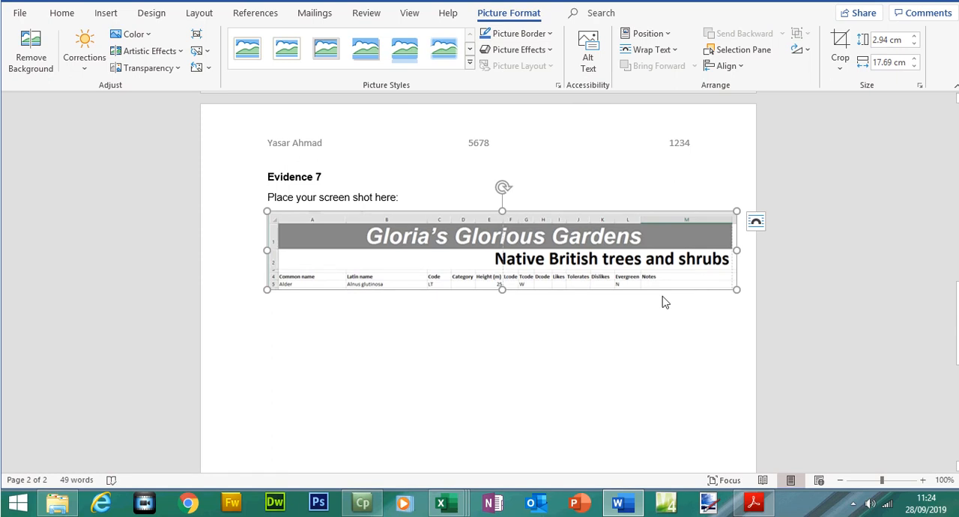
pyautogui.click(550, 328)
pyautogui.click(455, 338)
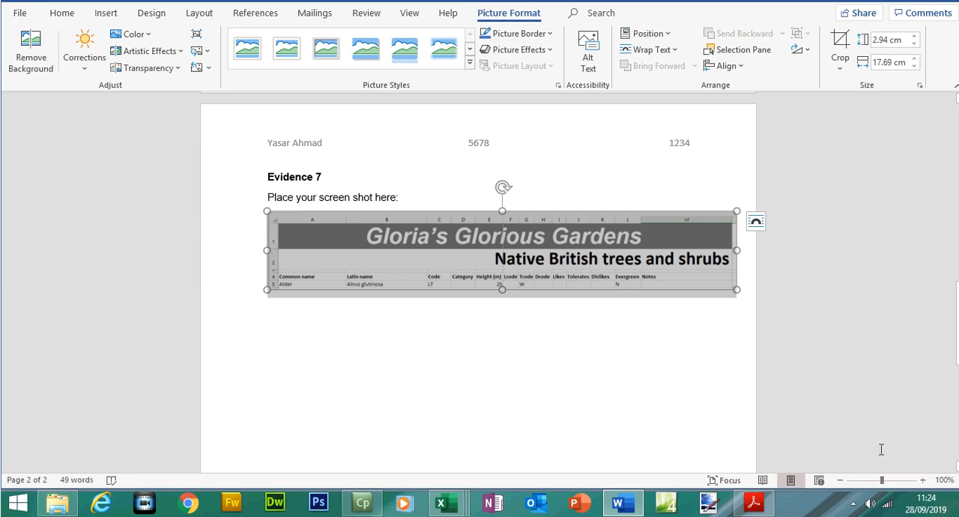
# - Check the legibility of the cropped Evidence 7 screenshot at 140% zoom, and save the evidence document
pyautogui.click(923, 481)
pyautogui.click(923, 481)
pyautogui.click(923, 481)
pyautogui.click(923, 481)
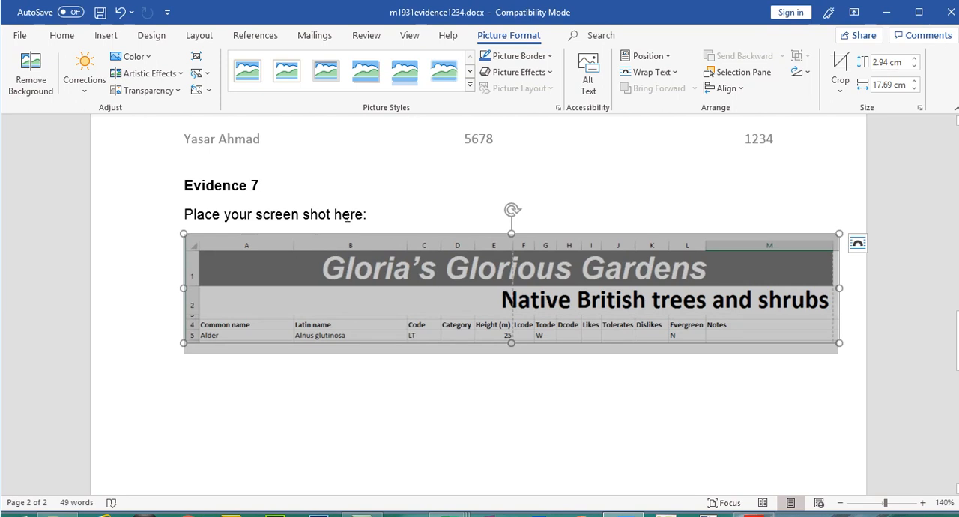
pyautogui.click(347, 216)
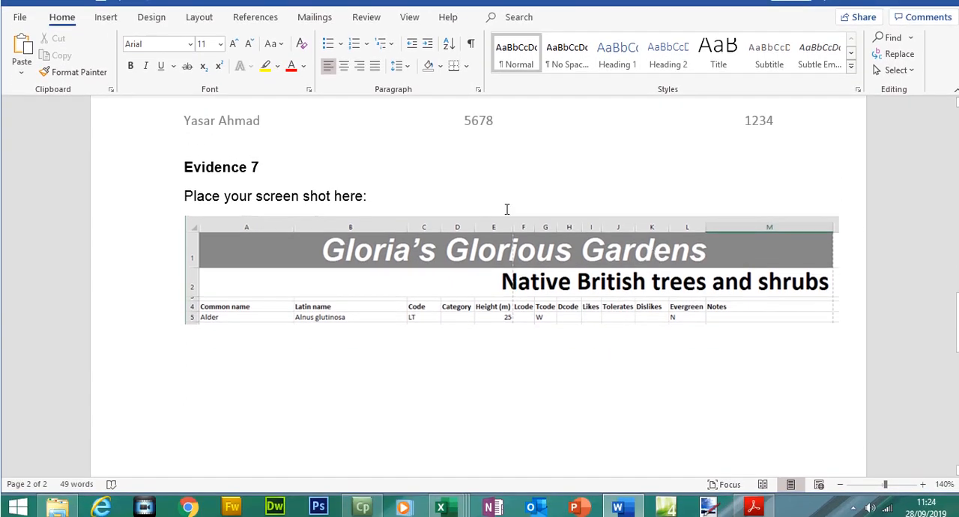
pyautogui.click(100, 14)
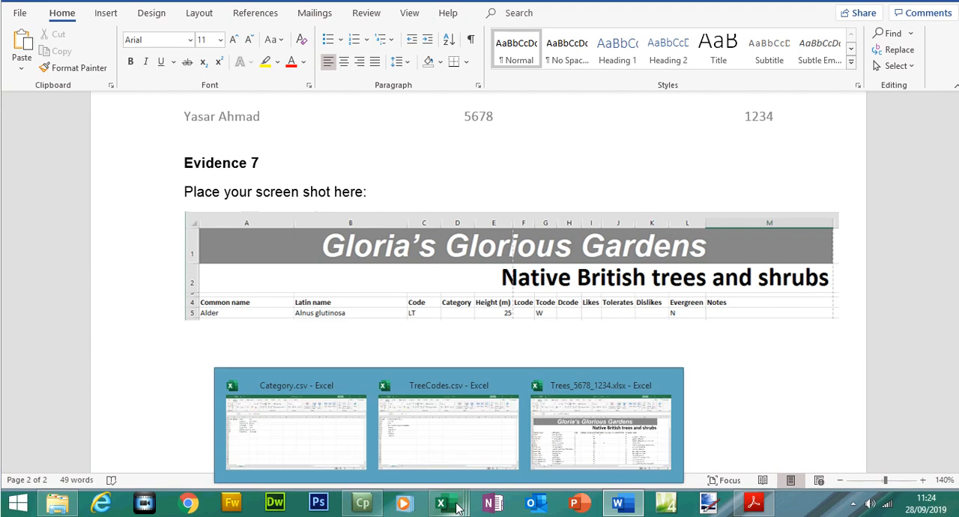
# - In Adobe Acrobat, highlight the whole text of question 17, including the Evidence 7 instruction
pyautogui.click(756, 505)
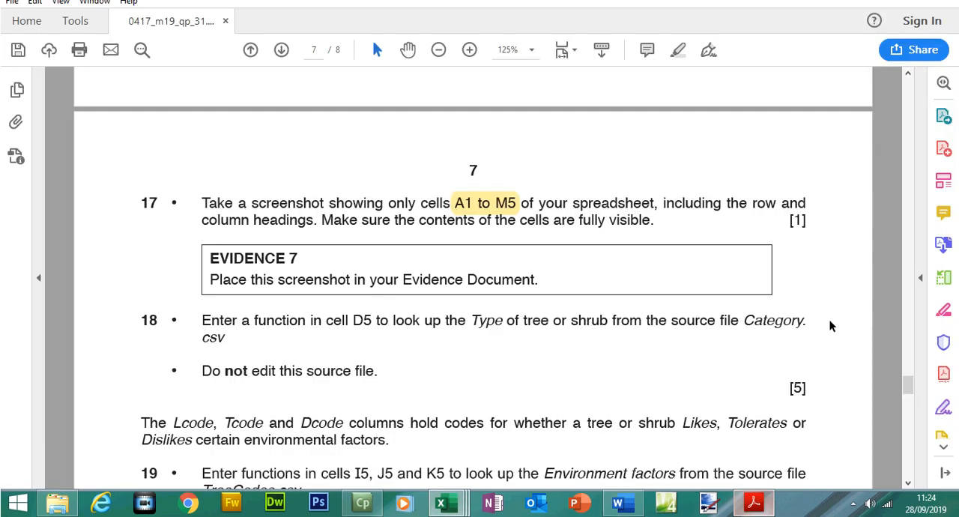
pyautogui.moveTo(202, 203); pyautogui.dragTo(517, 279)
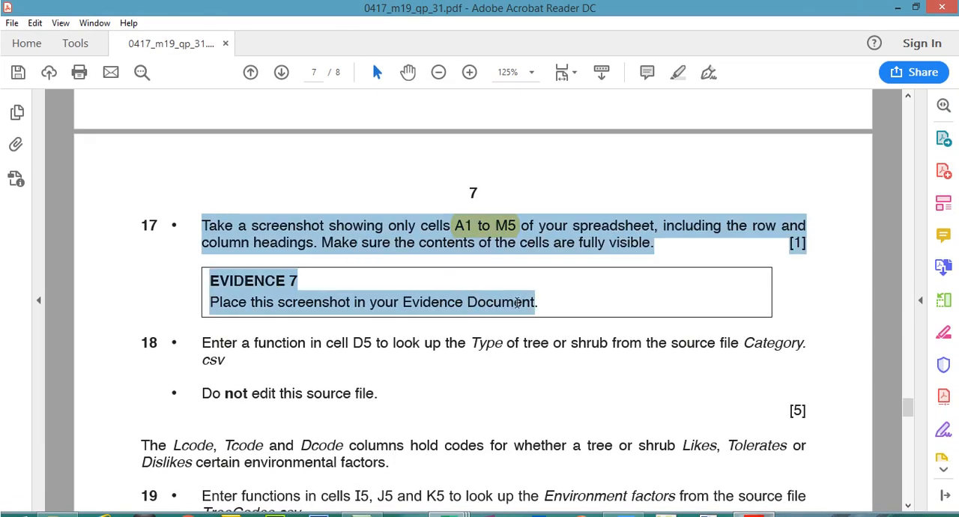
pyautogui.click(678, 72)
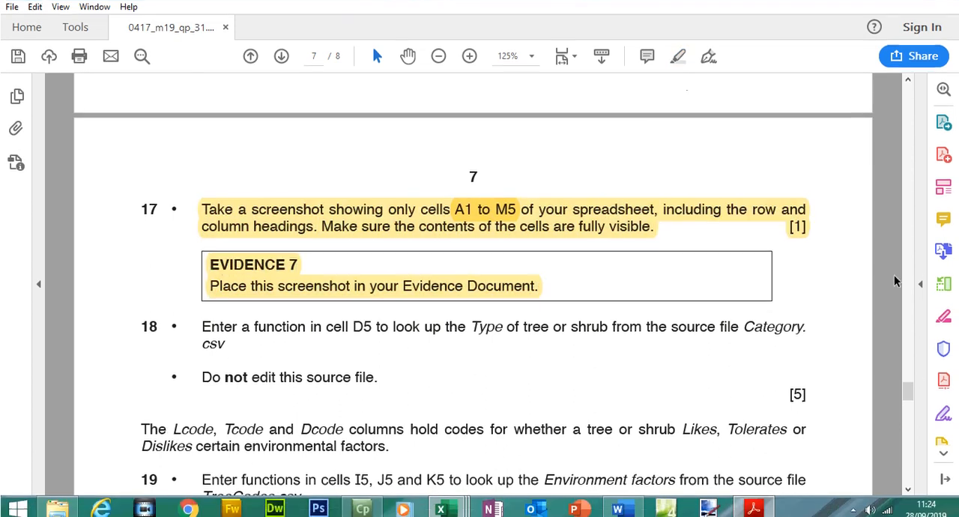
# - Highlight "Enter a function in cell D5" in question 18, and select cell D5 in the Trees workbook in Excel
pyautogui.moveTo(913, 381); pyautogui.dragTo(912, 391)
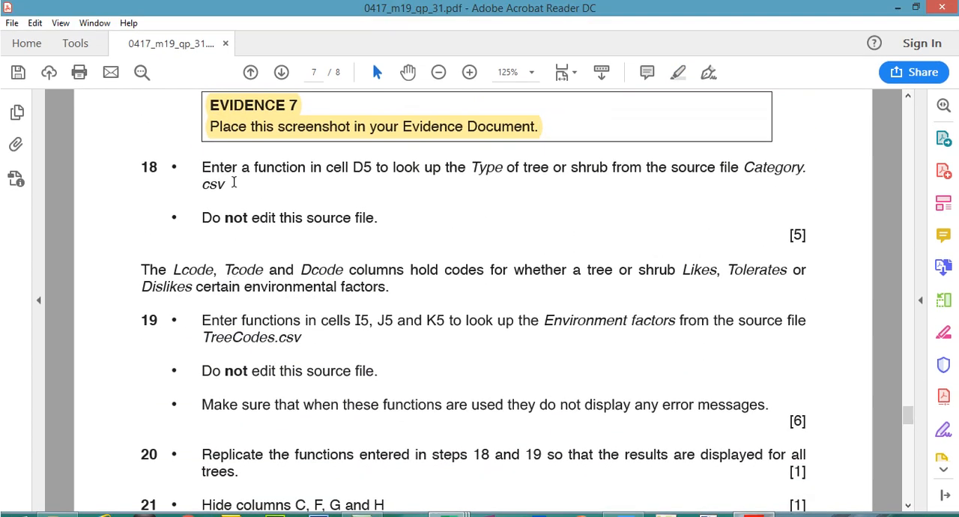
pyautogui.moveTo(202, 168); pyautogui.dragTo(373, 179)
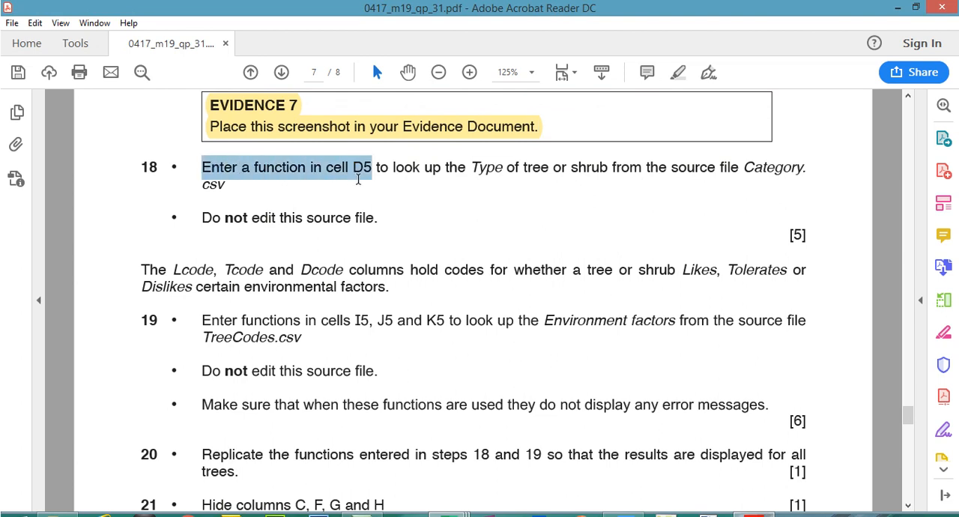
pyautogui.click(677, 72)
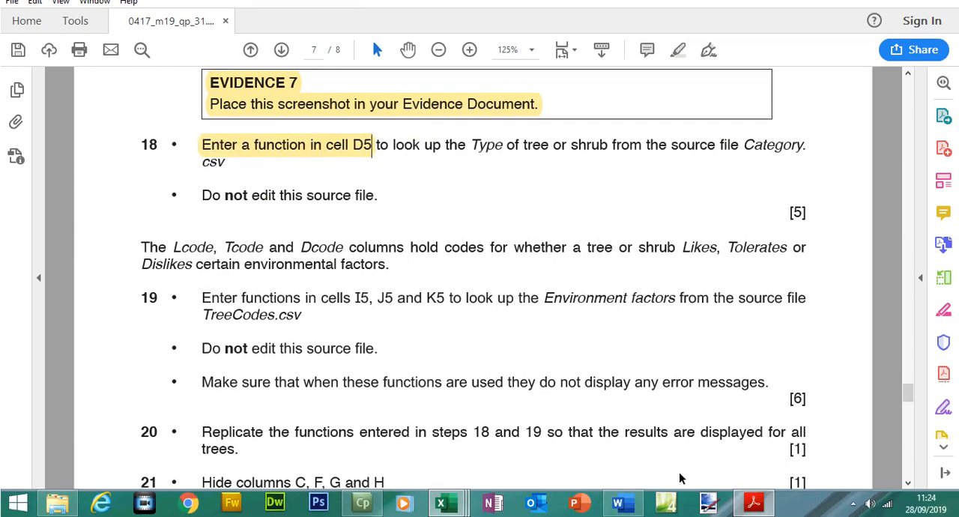
pyautogui.moveTo(442, 502)
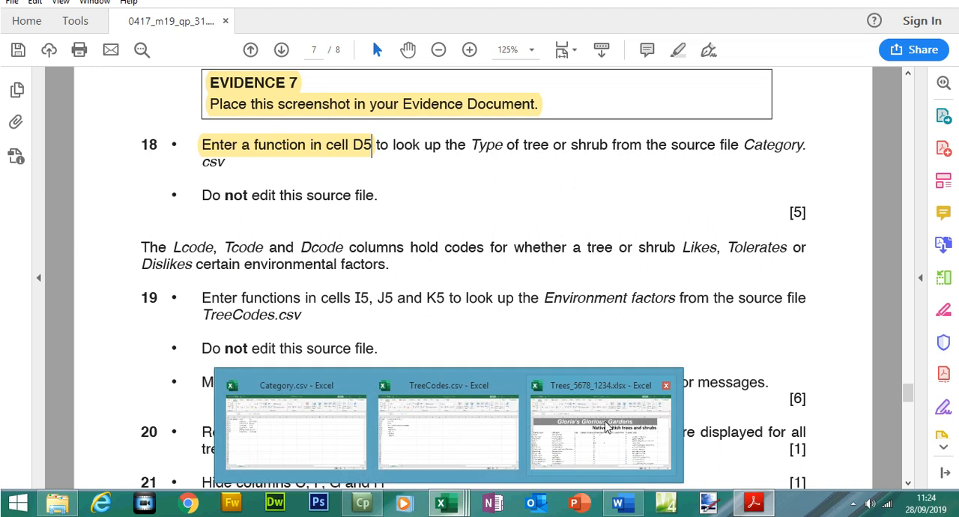
pyautogui.click(604, 420)
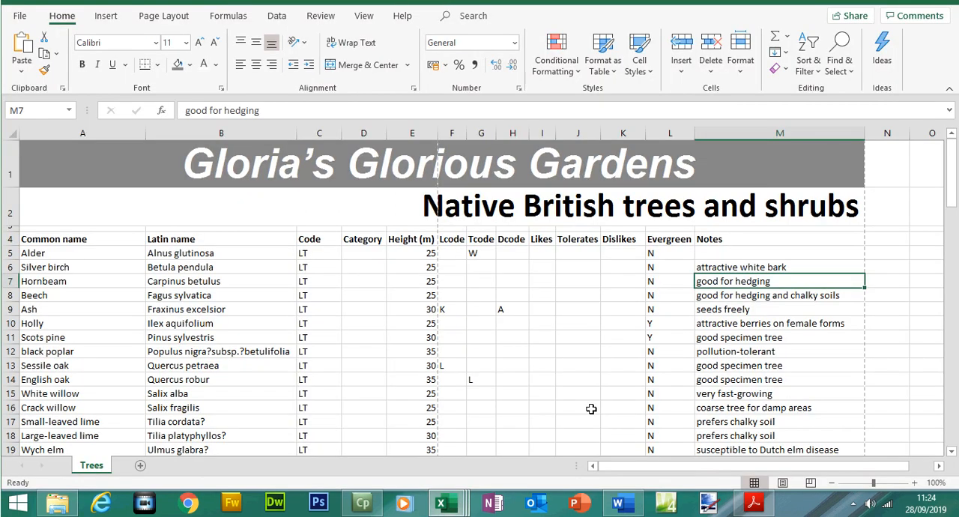
pyautogui.click(359, 255)
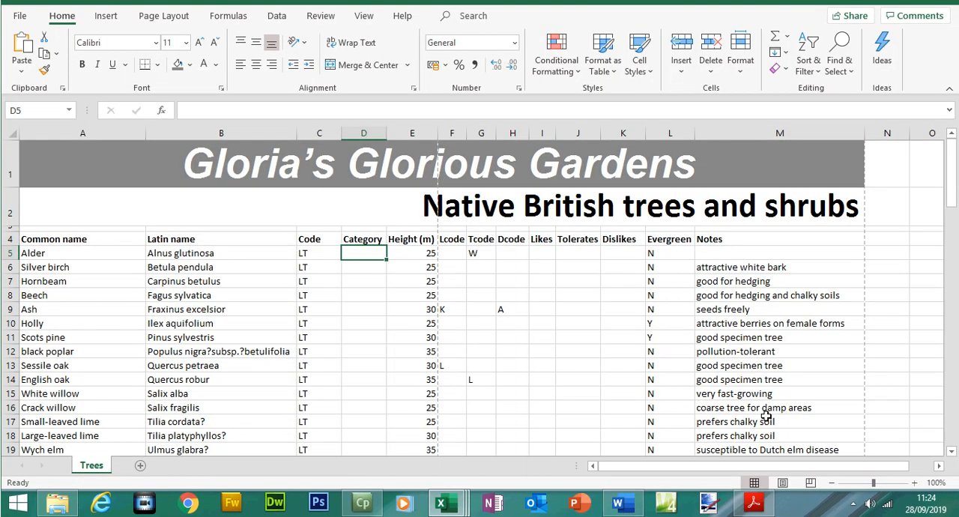
# - In question 18 in Adobe Acrobat, highlight "Type of tree or shrub" and "source file Category.csv"
pyautogui.click(754, 502)
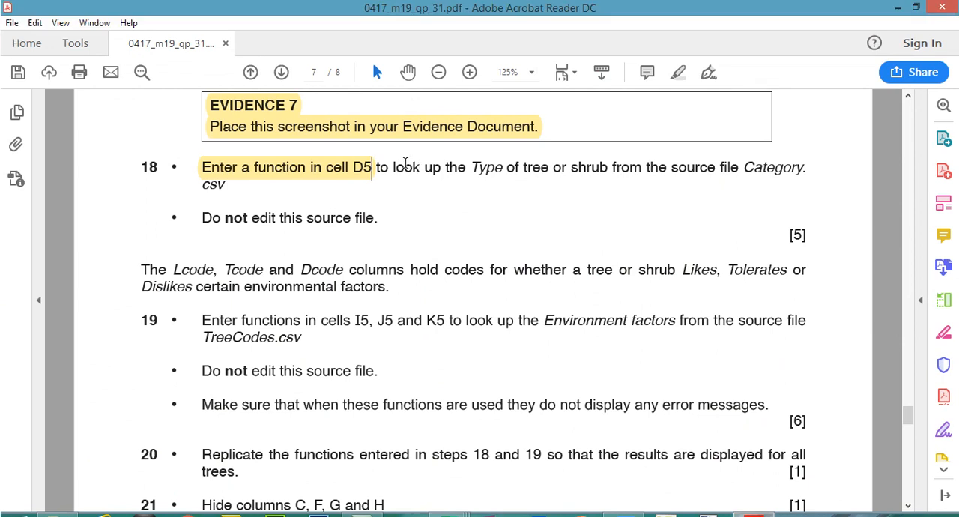
pyautogui.moveTo(393, 167); pyautogui.dragTo(542, 171)
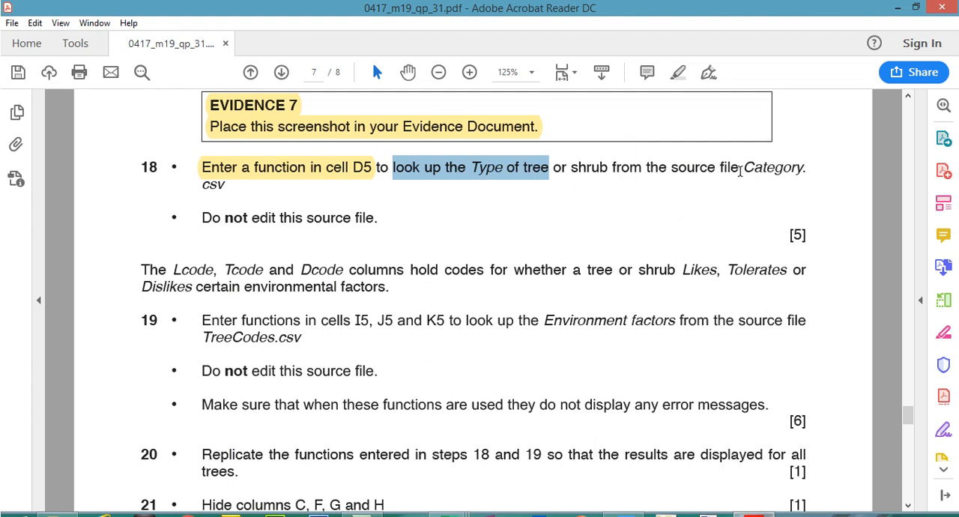
pyautogui.click(707, 171)
pyautogui.moveTo(475, 167); pyautogui.dragTo(589, 174)
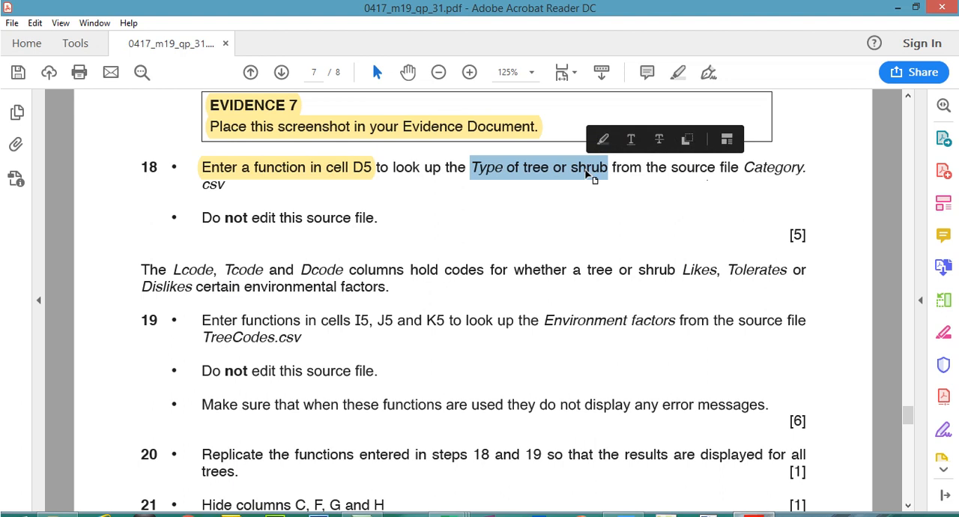
pyautogui.click(679, 72)
pyautogui.moveTo(671, 167); pyautogui.dragTo(228, 191)
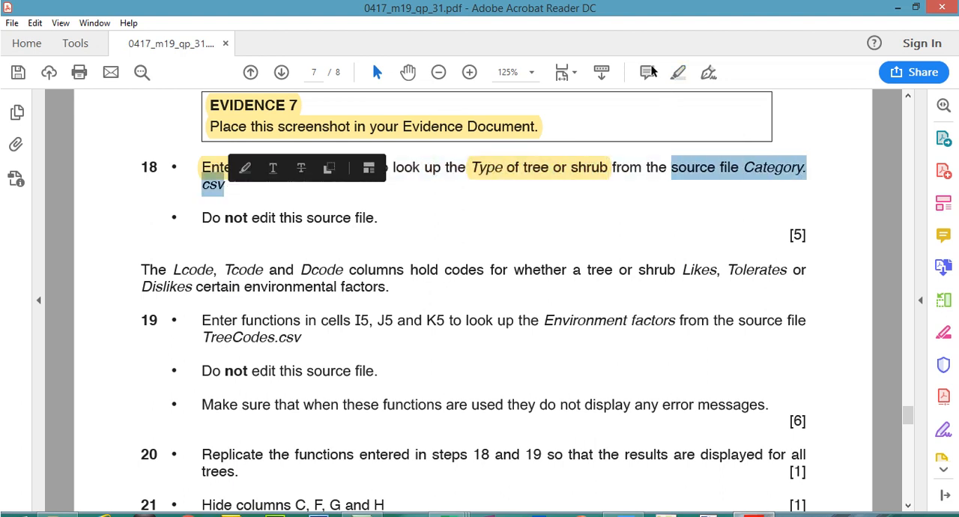
pyautogui.click(679, 73)
# - Locate the source file name in question 18, and bring up the Category.csv workbook in Excel to examine its lookup data
pyautogui.click(740, 168)
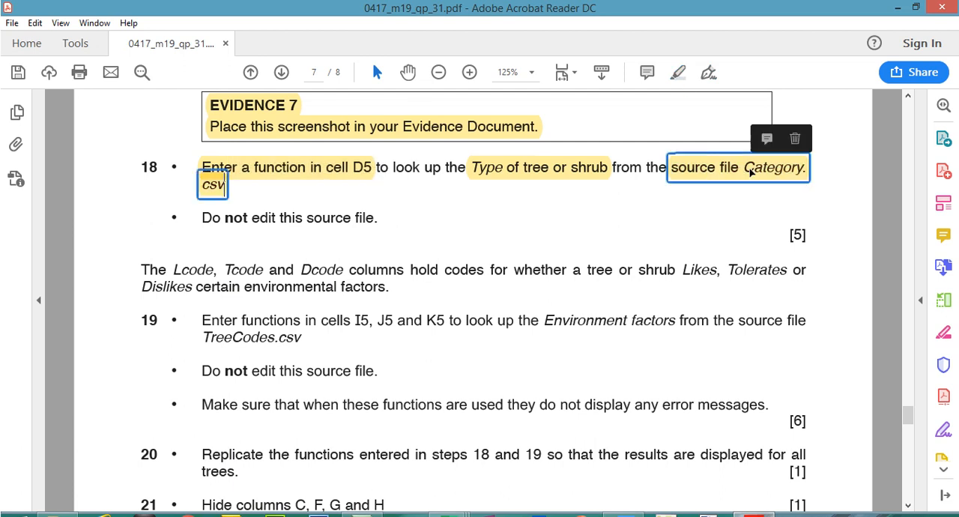
pyautogui.moveTo(447, 508)
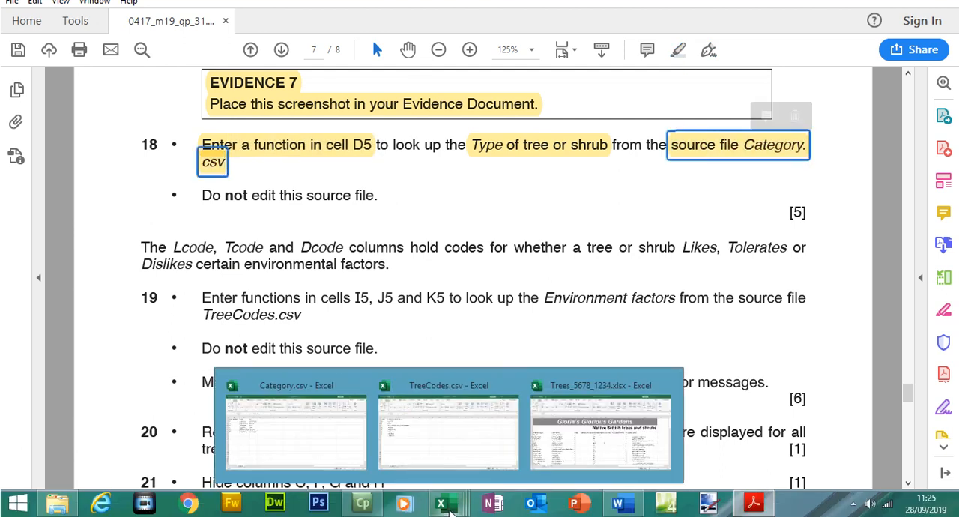
pyautogui.click(343, 439)
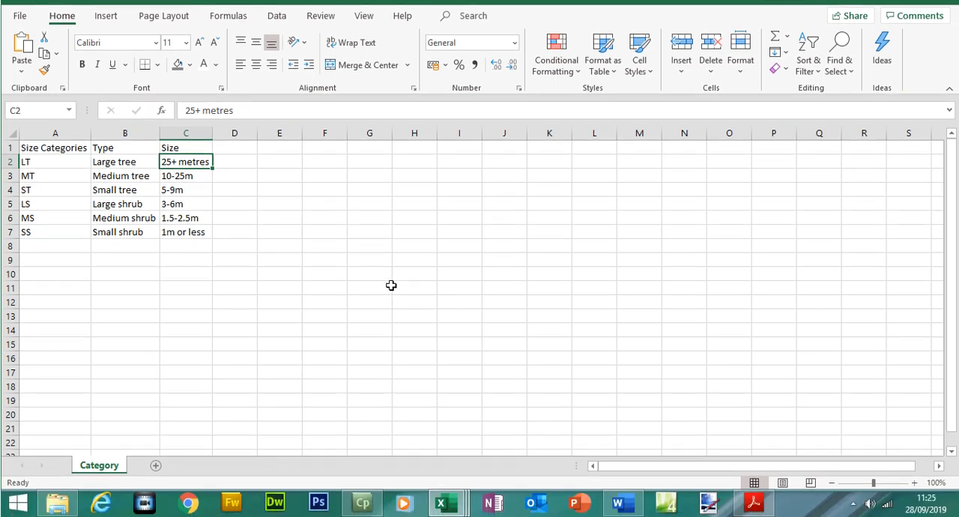
# - Recheck "Type of tree or shrub" in question 18 in Adobe Acrobat, and examine the Type and Size Categories columns in Category.csv in Excel
pyautogui.click(755, 504)
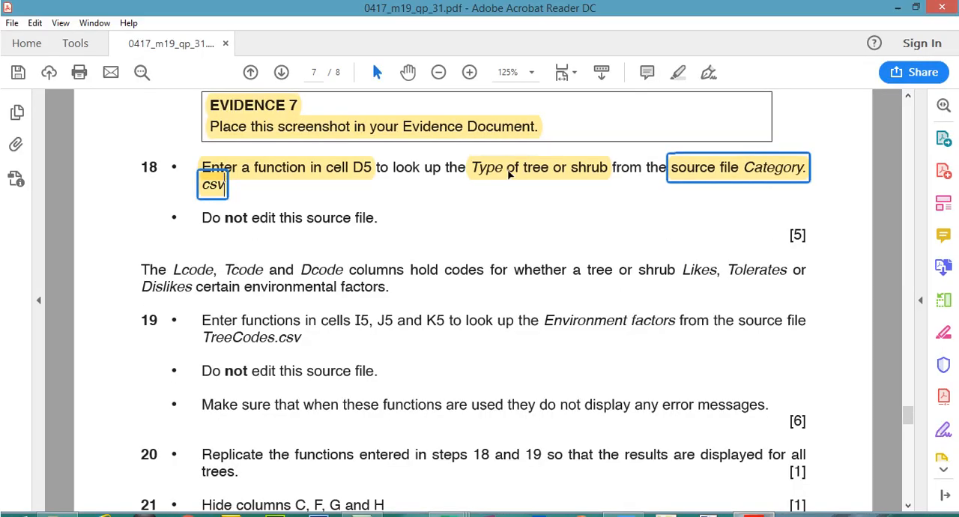
pyautogui.click(512, 151)
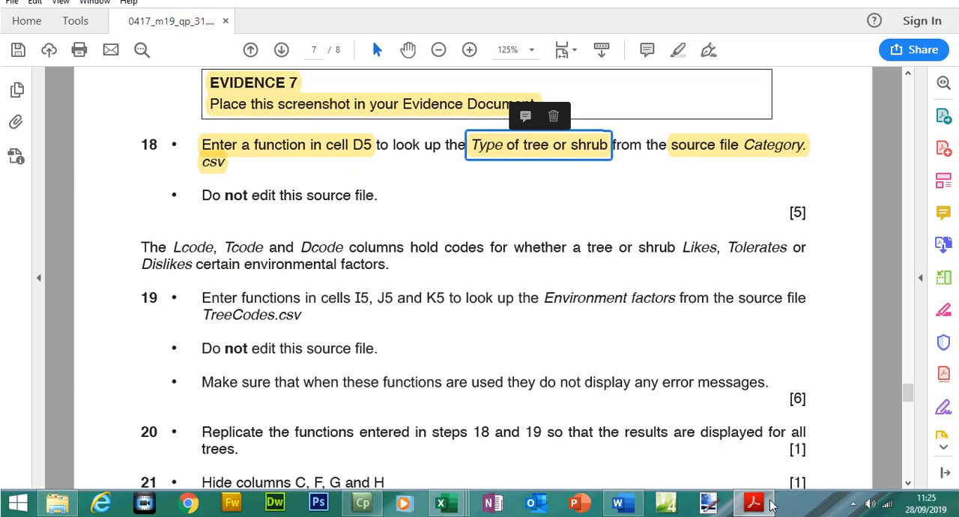
pyautogui.click(757, 501)
pyautogui.moveTo(116, 184); pyautogui.dragTo(122, 252)
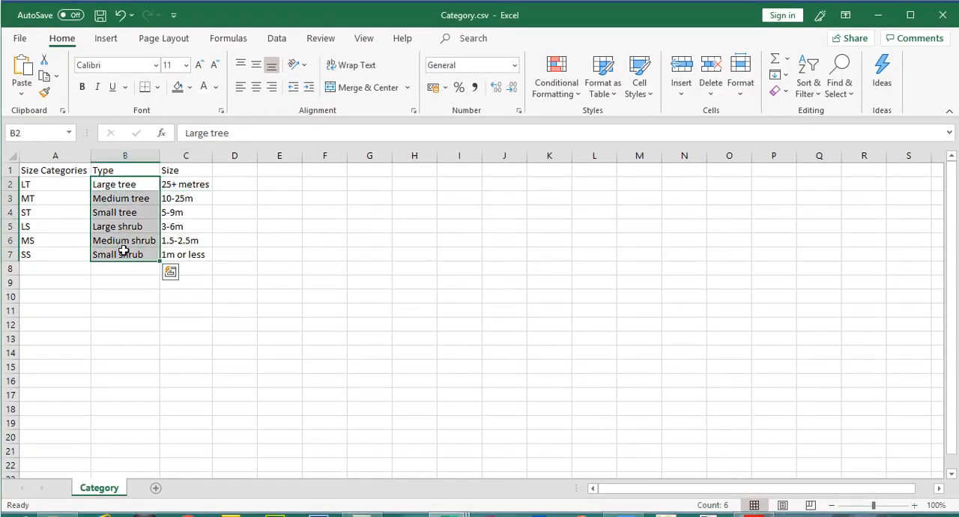
pyautogui.moveTo(38, 182); pyautogui.dragTo(40, 253)
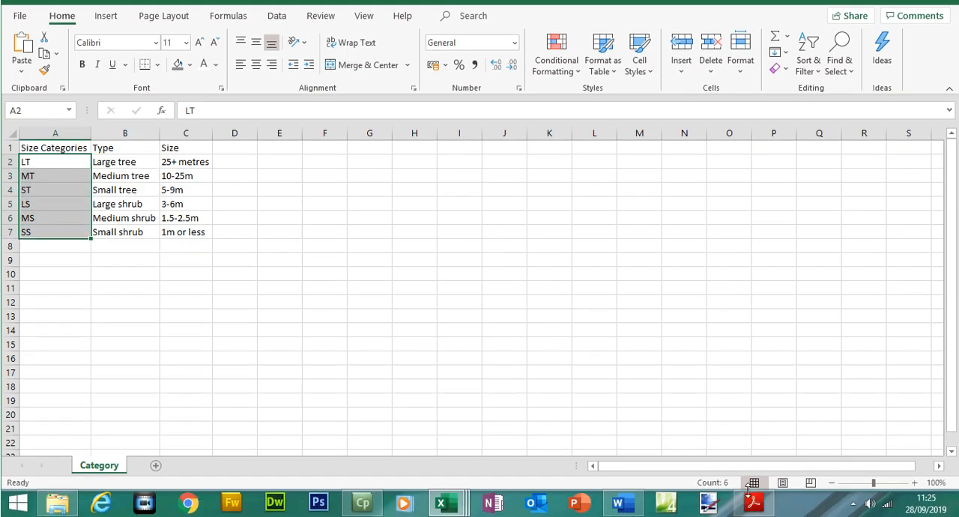
# - Recheck question 18 in Adobe Acrobat, and examine the codes in the Code column of the Trees workbook in Excel
pyautogui.click(753, 500)
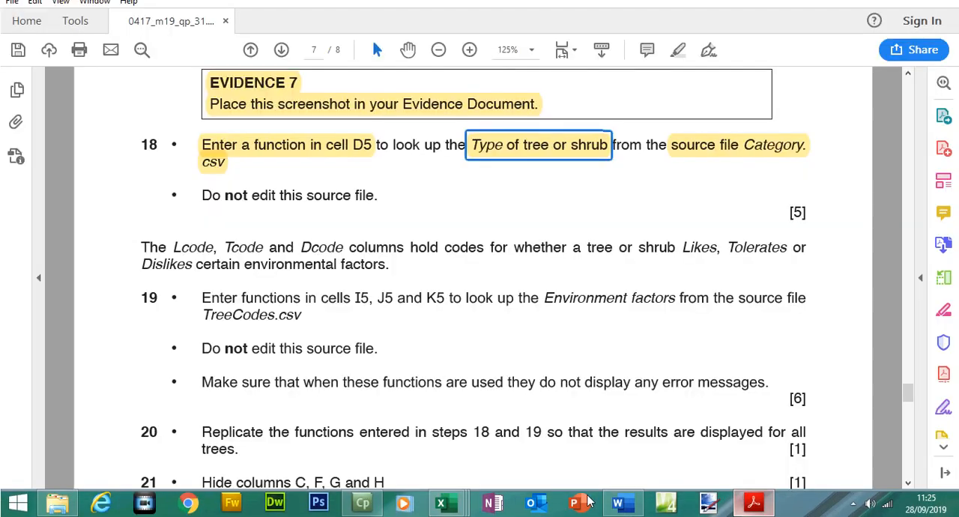
pyautogui.moveTo(459, 507)
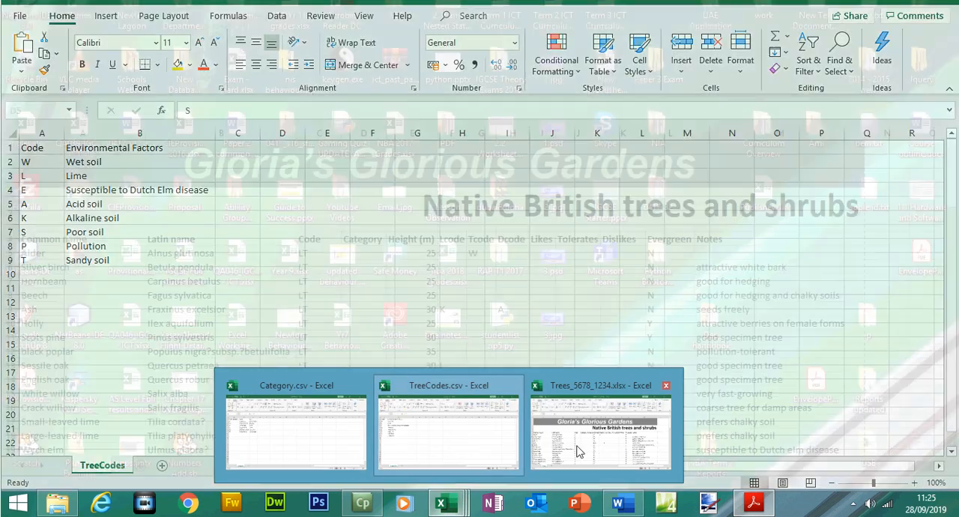
pyautogui.click(578, 450)
pyautogui.moveTo(319, 254); pyautogui.dragTo(315, 400)
pyautogui.moveTo(954, 248); pyautogui.dragTo(955, 212)
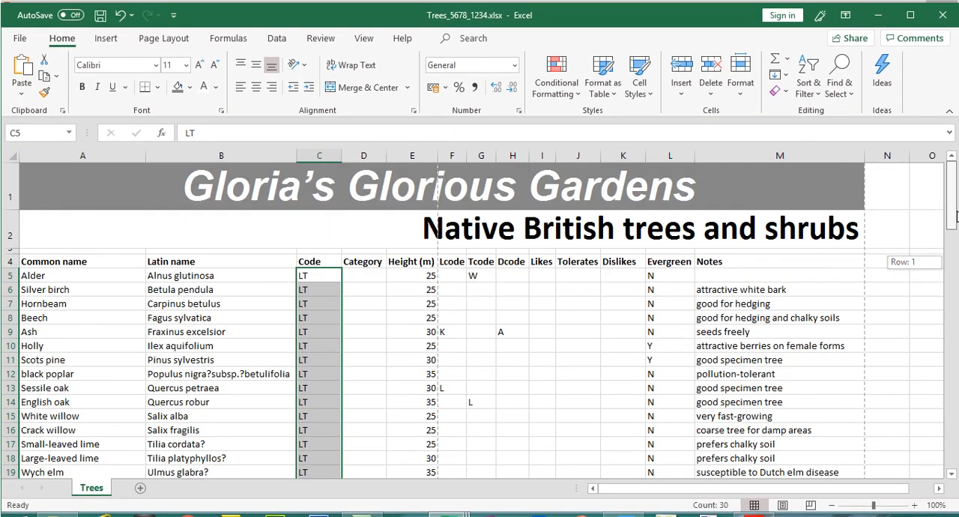
# - Begin a VLOOKUP function in cell D5 of the Trees sheet with C5 as the lookup value
pyautogui.click(379, 277)
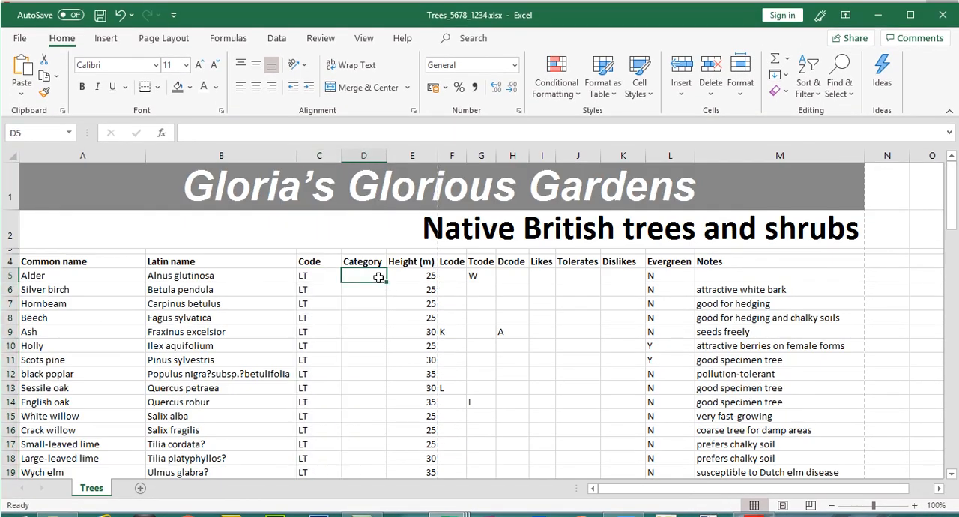
pyautogui.write('=vl')
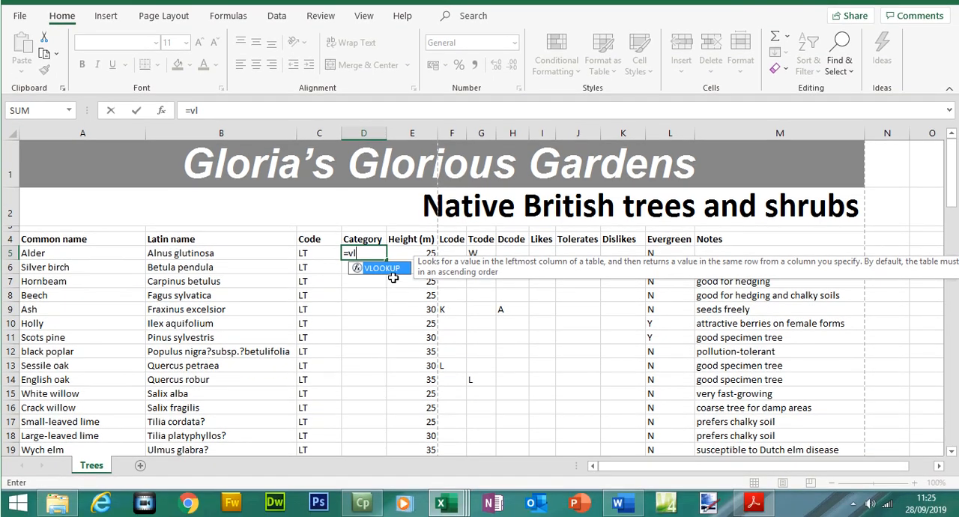
pyautogui.doubleClick(387, 269)
pyautogui.click(303, 253)
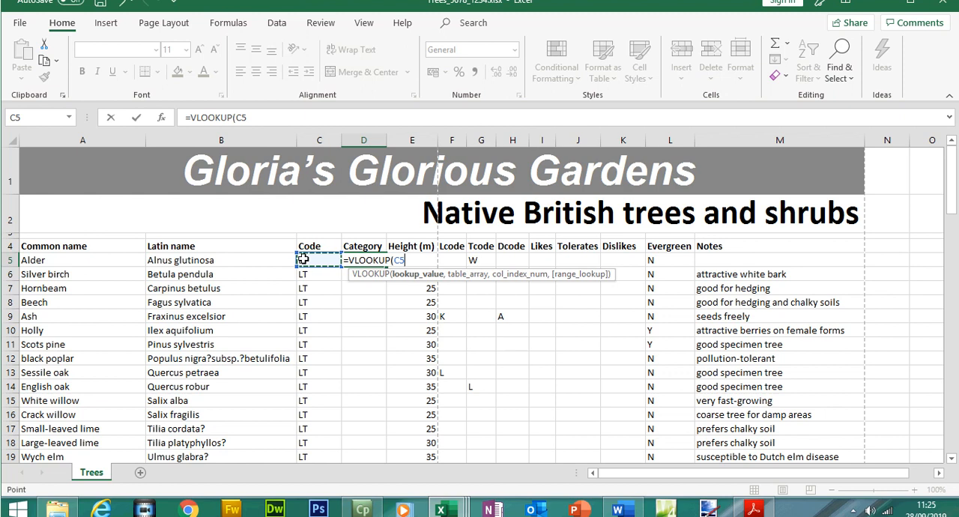
pyautogui.write(',')
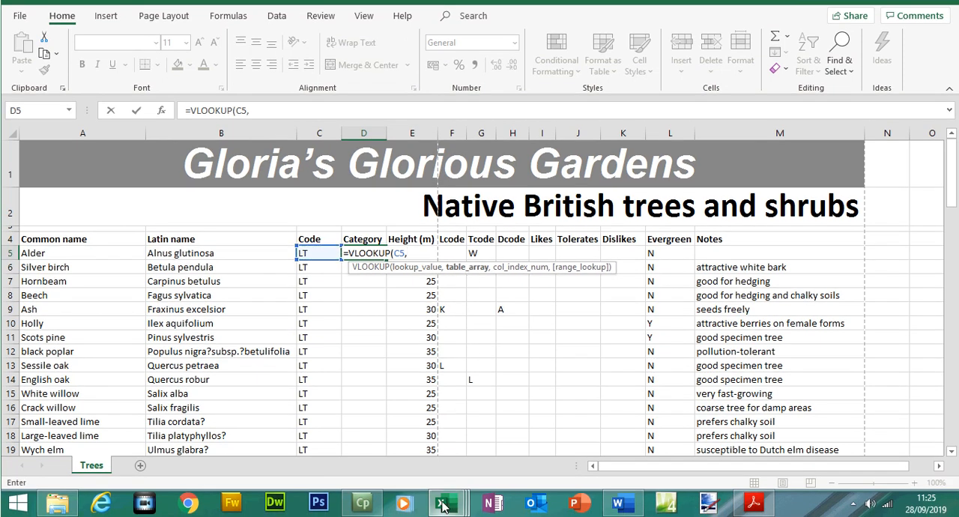
# - Set the VLOOKUP's table array to the absolute range $A$1:$B$7 in the Category.csv workbook
pyautogui.moveTo(444, 507)
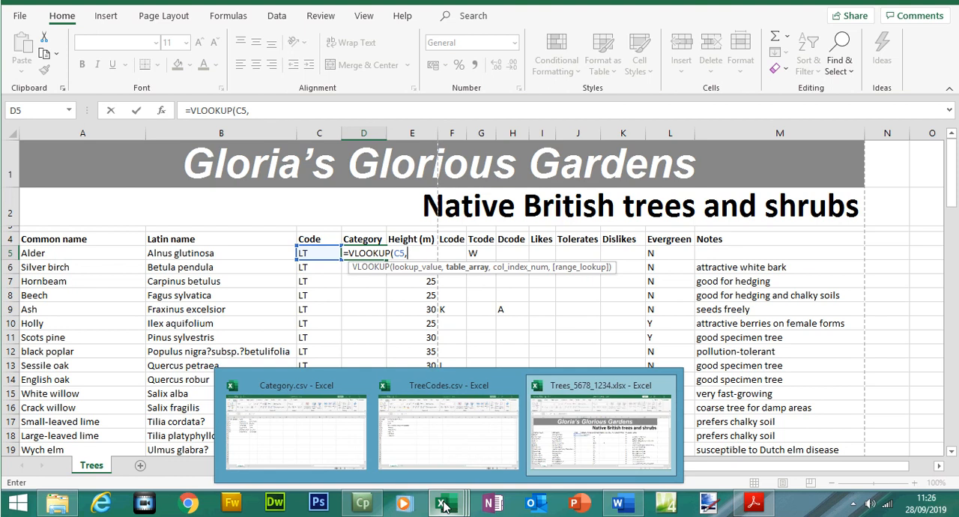
pyautogui.moveTo(314, 438)
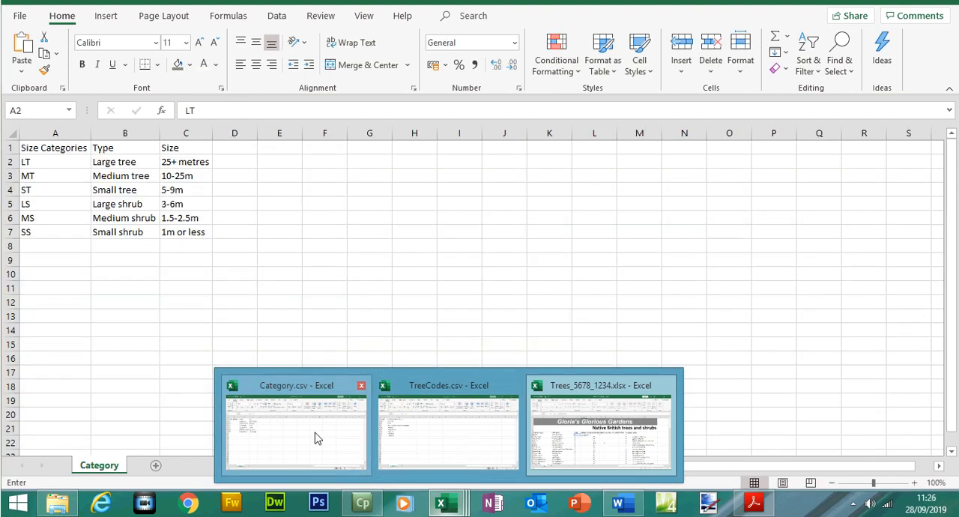
pyautogui.click(755, 505)
pyautogui.click(755, 505)
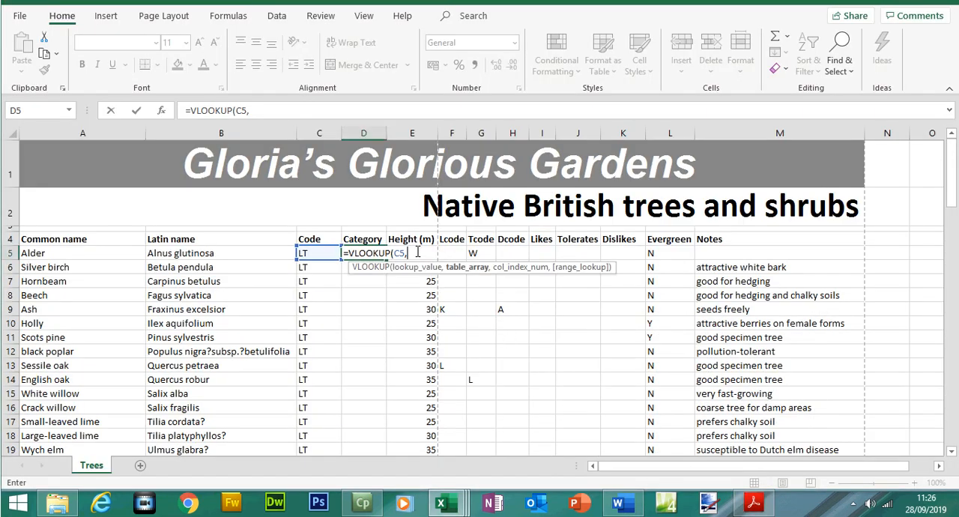
pyautogui.moveTo(442, 504)
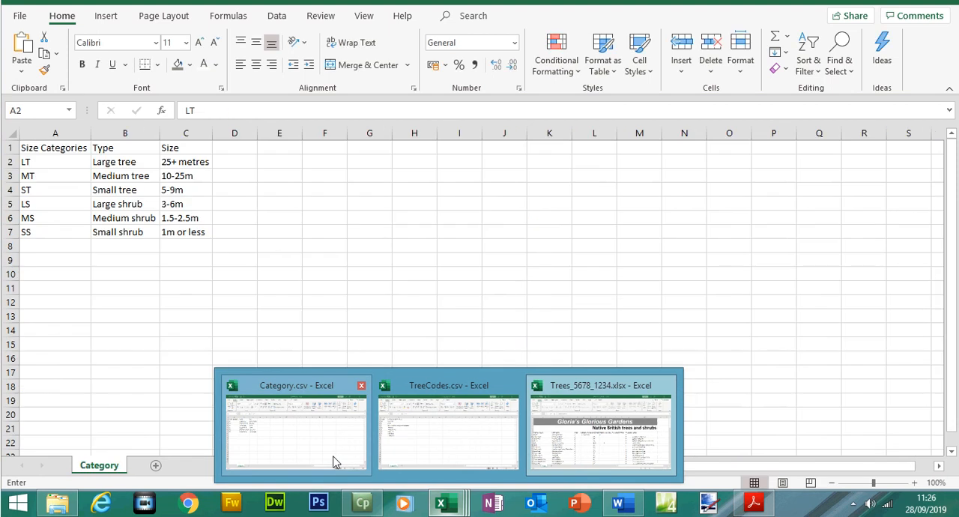
pyautogui.click(337, 458)
pyautogui.moveTo(47, 172); pyautogui.dragTo(133, 255)
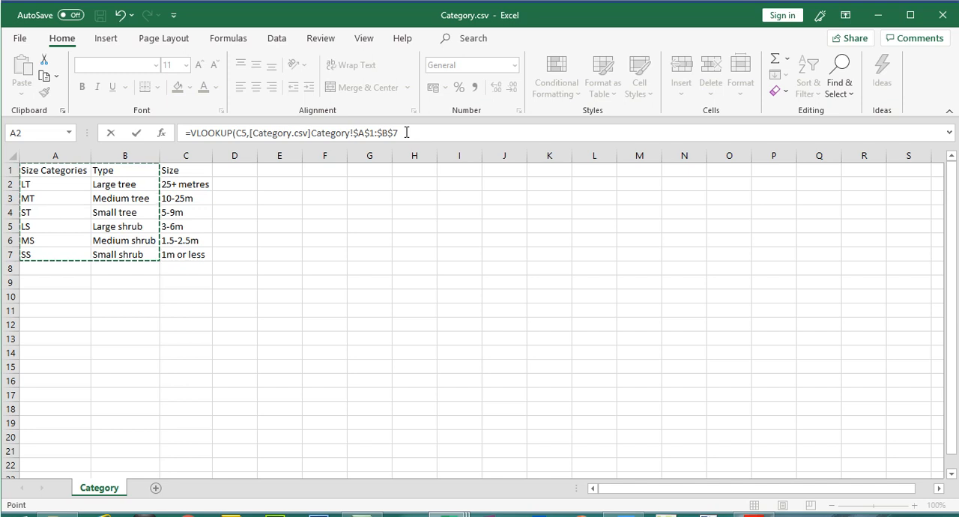
# - Complete the VLOOKUP with column index 2 and FALSE for an exact match, and slightly widen column D
pyautogui.write(',')
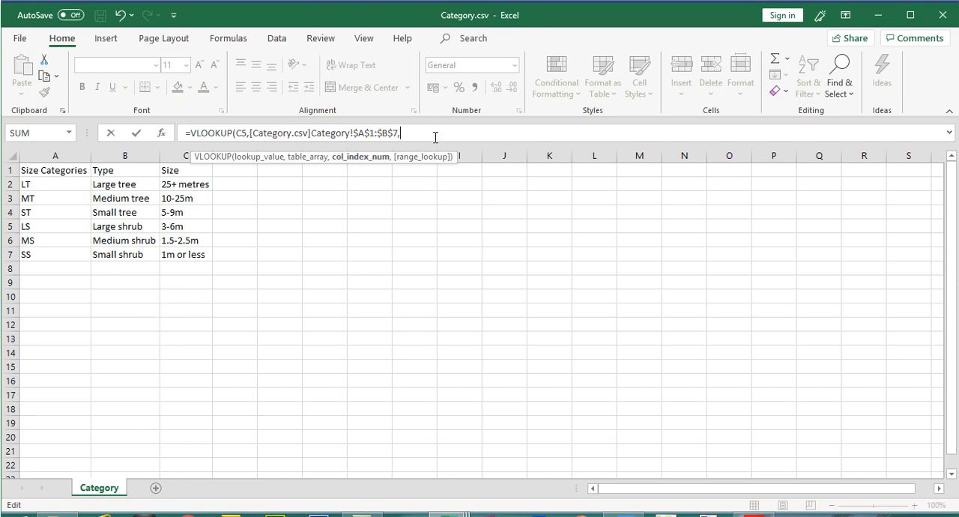
pyautogui.write(',')
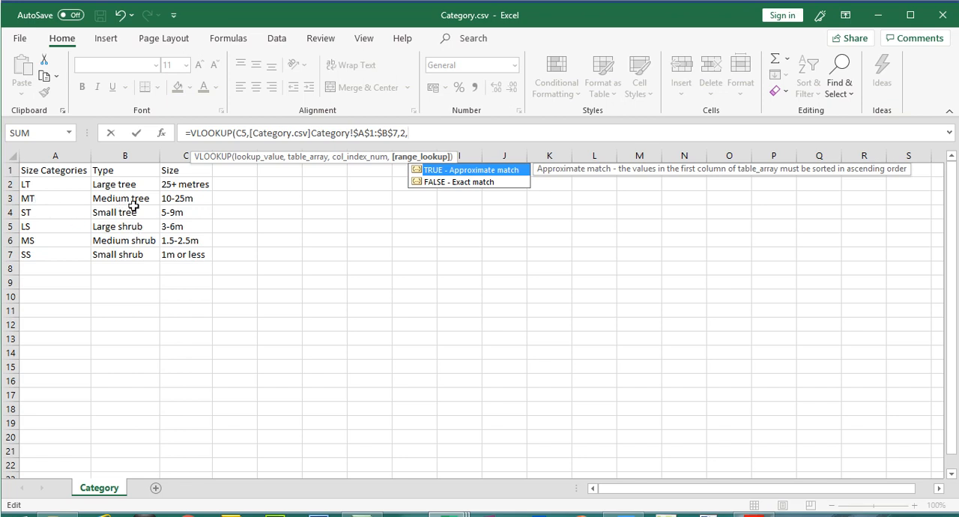
pyautogui.doubleClick(463, 182)
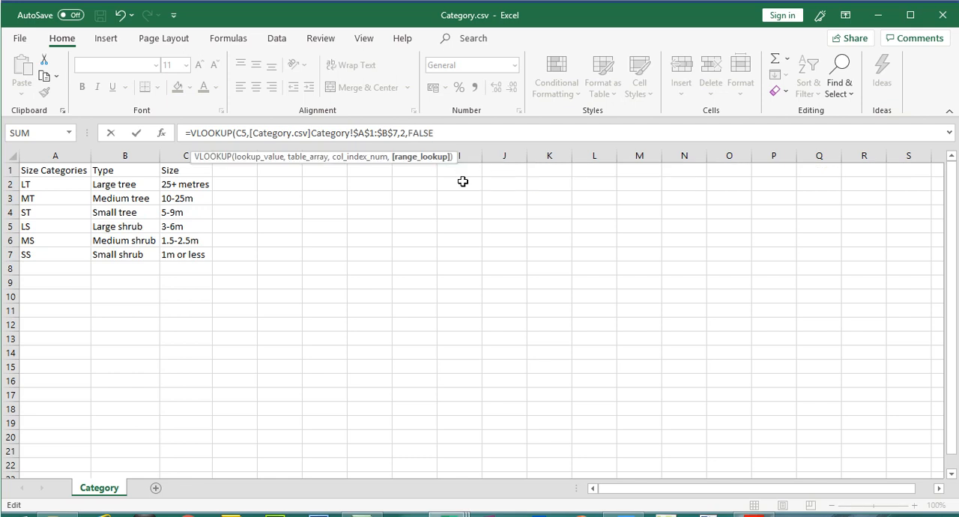
pyautogui.press('Return')
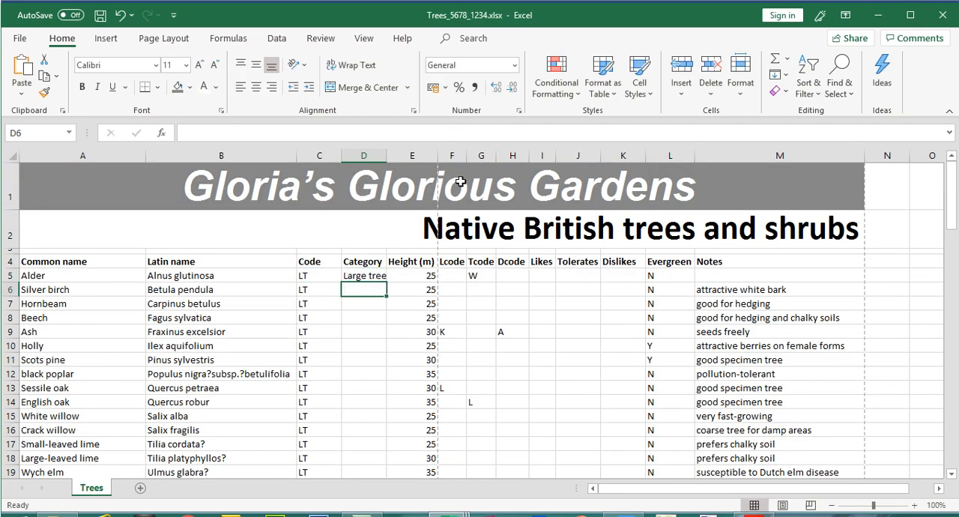
pyautogui.moveTo(387, 155); pyautogui.dragTo(392, 155)
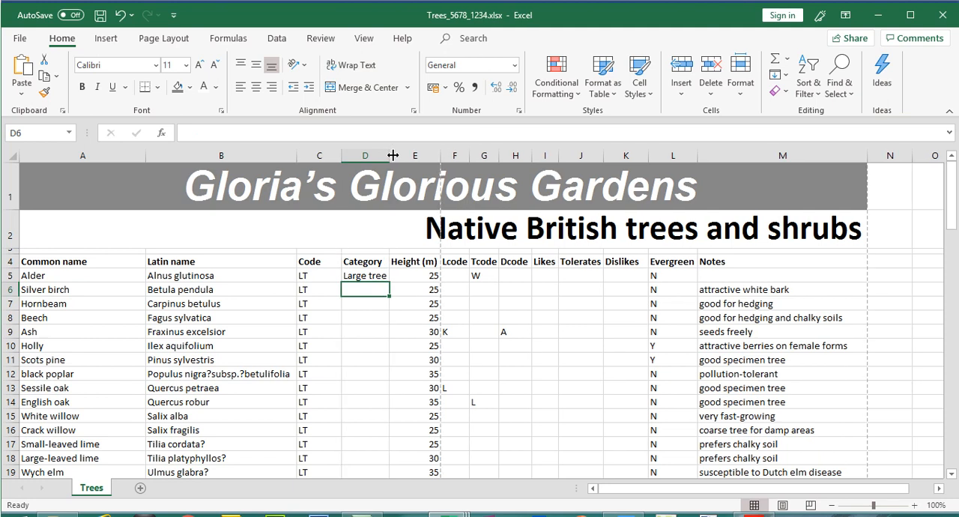
pyautogui.click(371, 276)
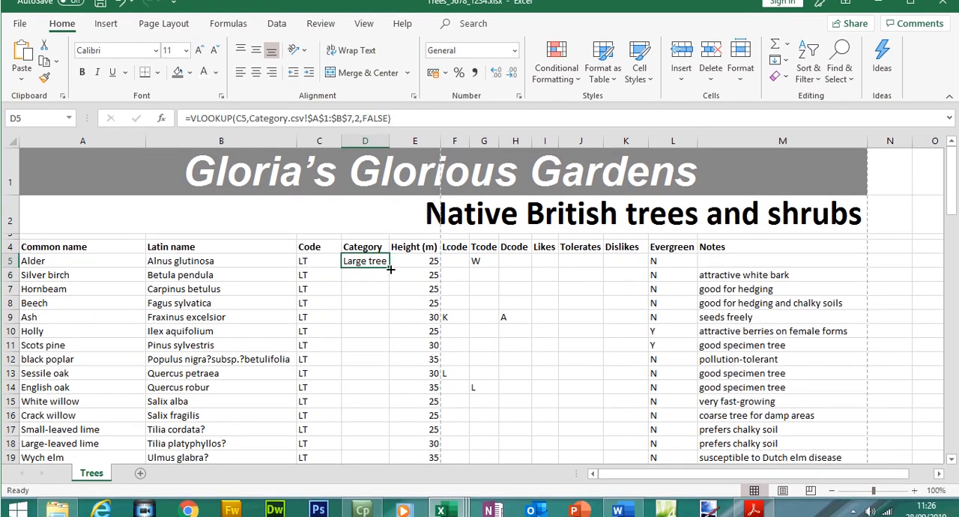
# - In Adobe Acrobat, review the replicate instruction in question 20 and the "Do not edit this source file" instruction, and inspect Category.csv in Excel
pyautogui.hotkey('alt', 'Tab')
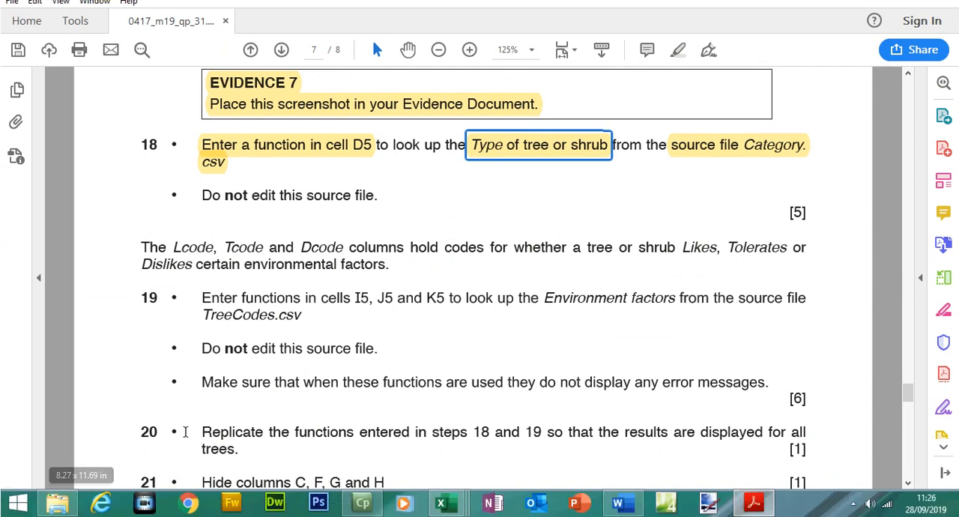
pyautogui.moveTo(806, 454); pyautogui.dragTo(273, 450)
pyautogui.click(224, 427)
pyautogui.doubleClick(229, 432)
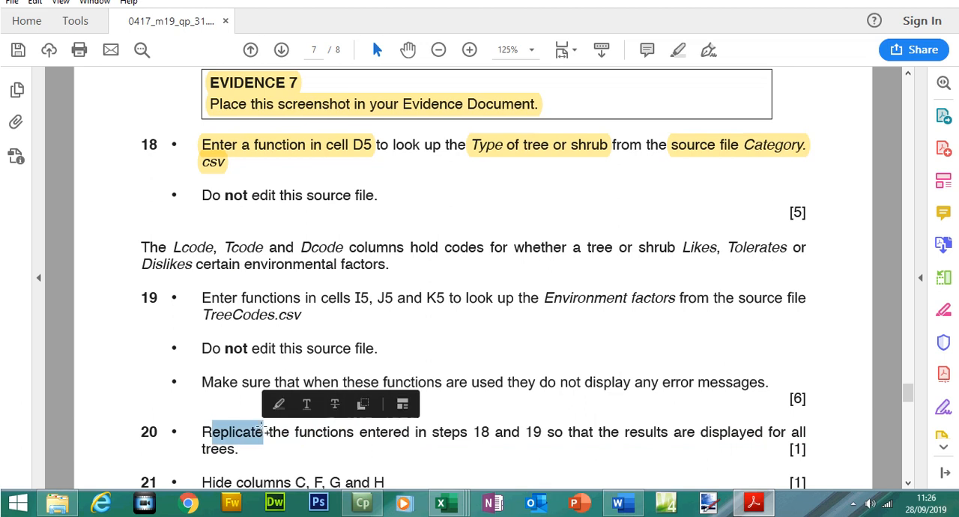
pyautogui.moveTo(203, 217); pyautogui.dragTo(351, 217)
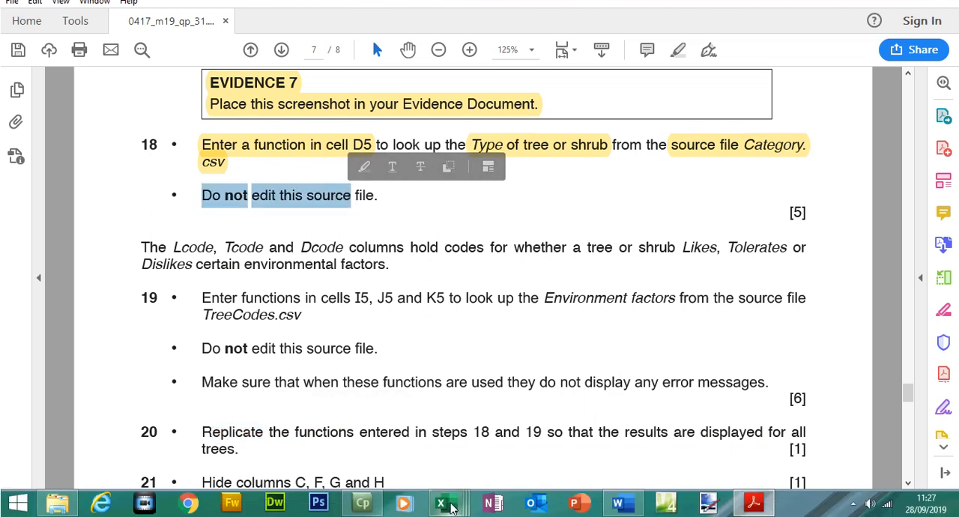
pyautogui.moveTo(449, 508)
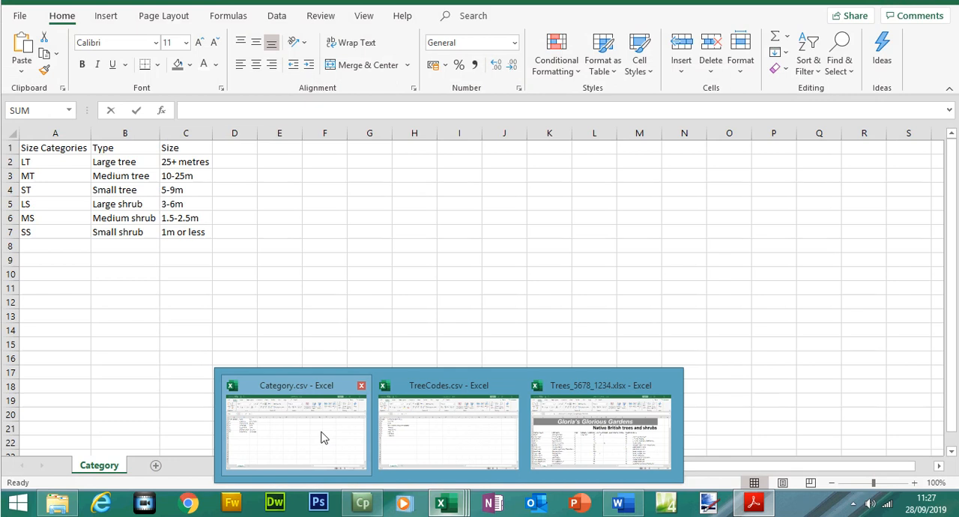
pyautogui.click(322, 436)
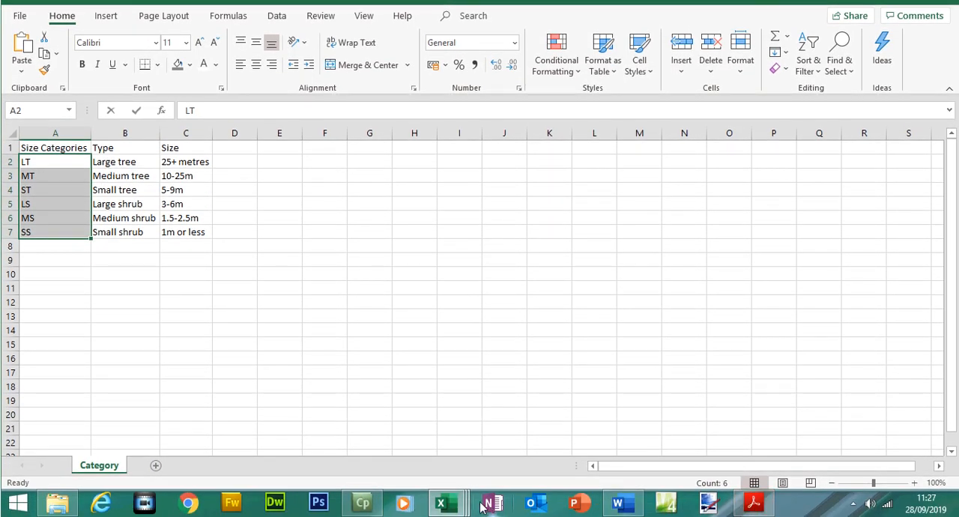
# - Replicate the lookup function from D5 down to D98 in the Trees workbook, and autofit the width of column D
pyautogui.moveTo(446, 506)
pyautogui.click(611, 427)
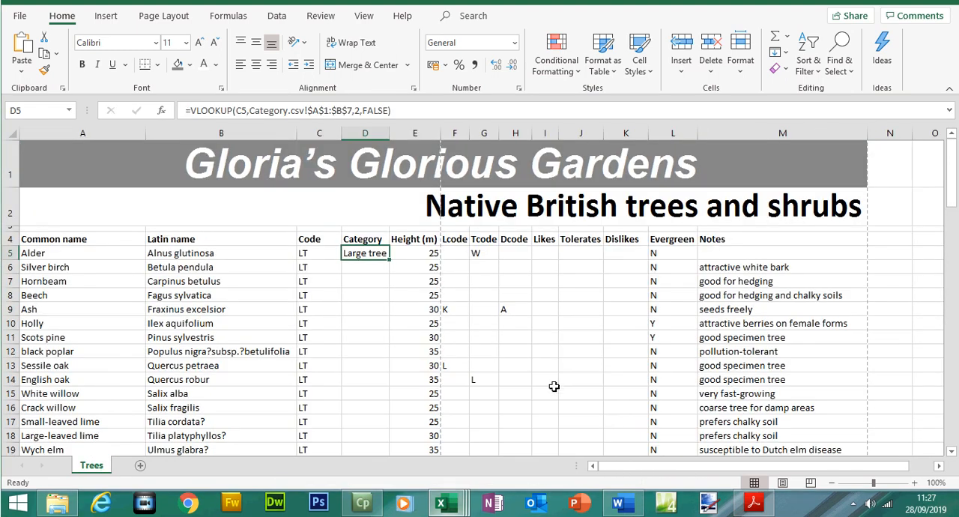
pyautogui.moveTo(390, 260); pyautogui.dragTo(365, 407)
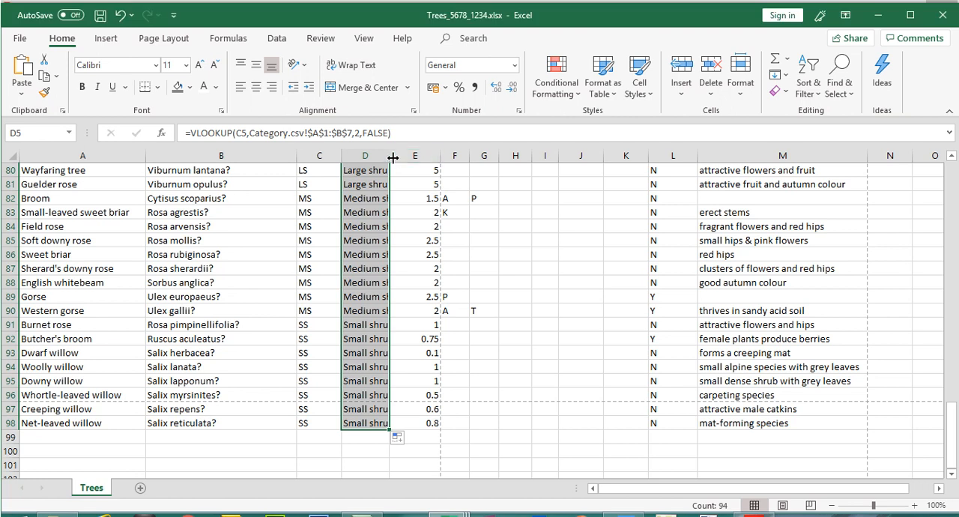
pyautogui.doubleClick(392, 157)
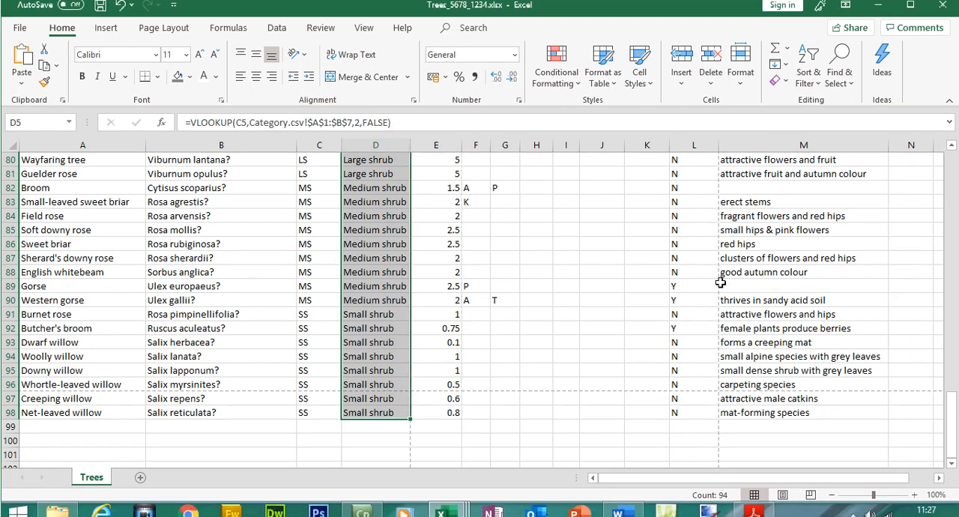
pyautogui.moveTo(954, 378); pyautogui.dragTo(936, 109)
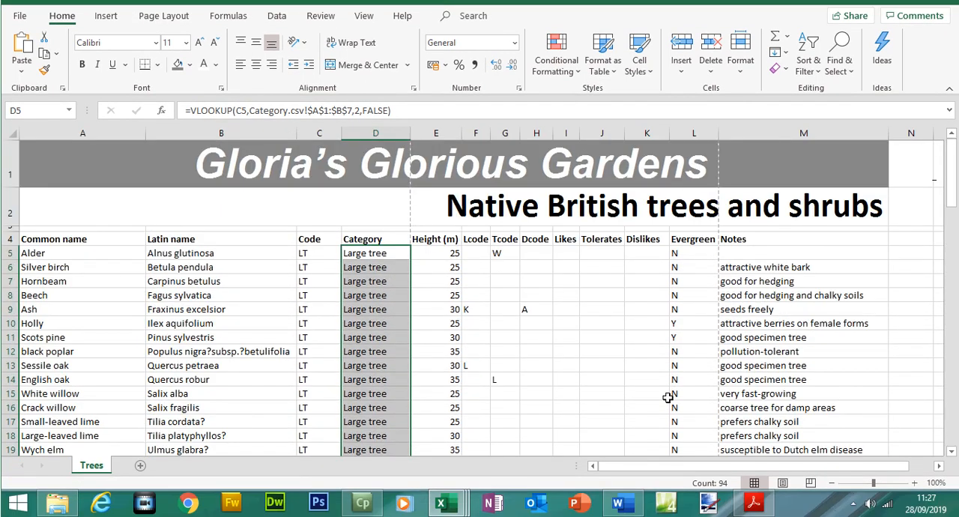
# - Read question 19 and its introduction in Adobe Acrobat, and locate the Lcode, Tcode and Dcode column headings in the Trees workbook in Excel
pyautogui.click(755, 503)
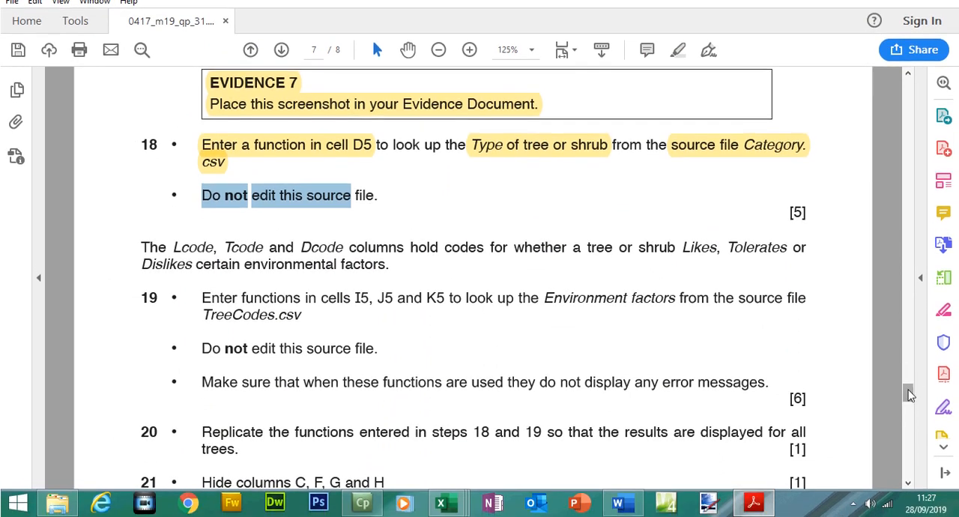
pyautogui.moveTo(908, 392); pyautogui.dragTo(908, 398)
pyautogui.scroll(-3, 908, 395)
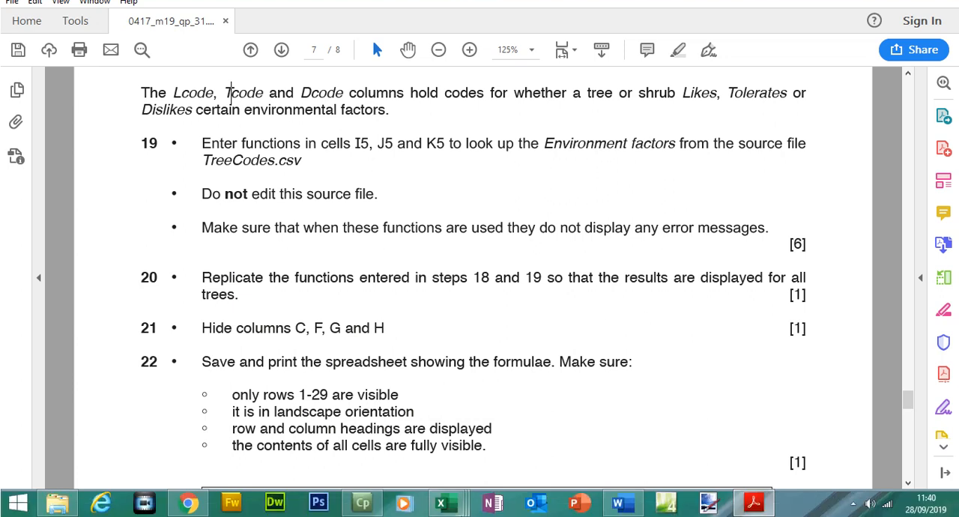
pyautogui.moveTo(441, 502)
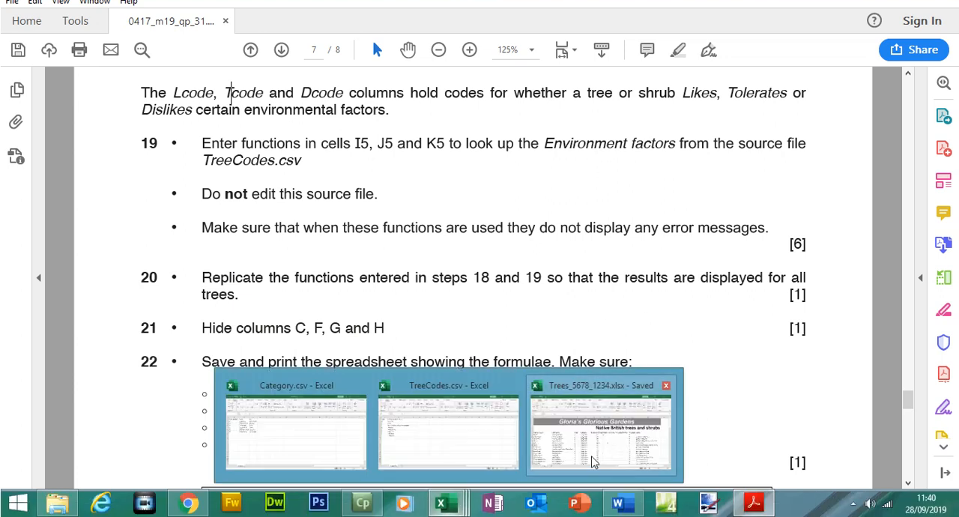
pyautogui.click(593, 456)
pyautogui.click(471, 239)
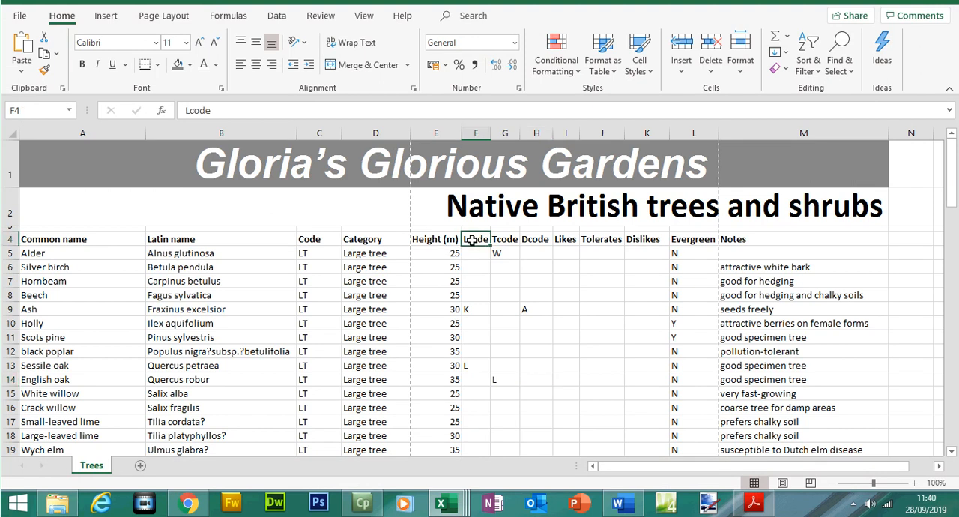
pyautogui.click(499, 240)
pyautogui.click(534, 240)
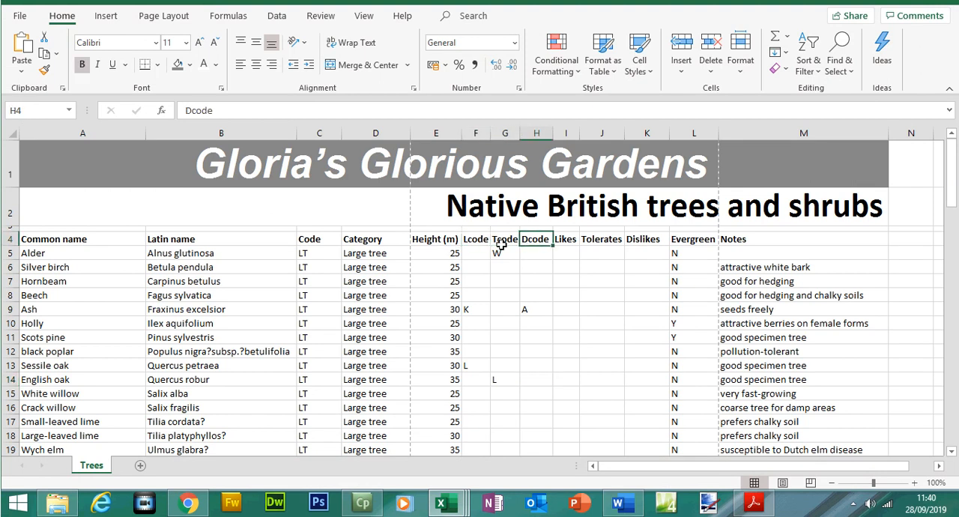
# - Compare the Lcode, Tcode and Dcode columns with the Likes, Tolerates and Dislikes columns in the Trees workbook
pyautogui.moveTo(478, 254); pyautogui.dragTo(542, 321)
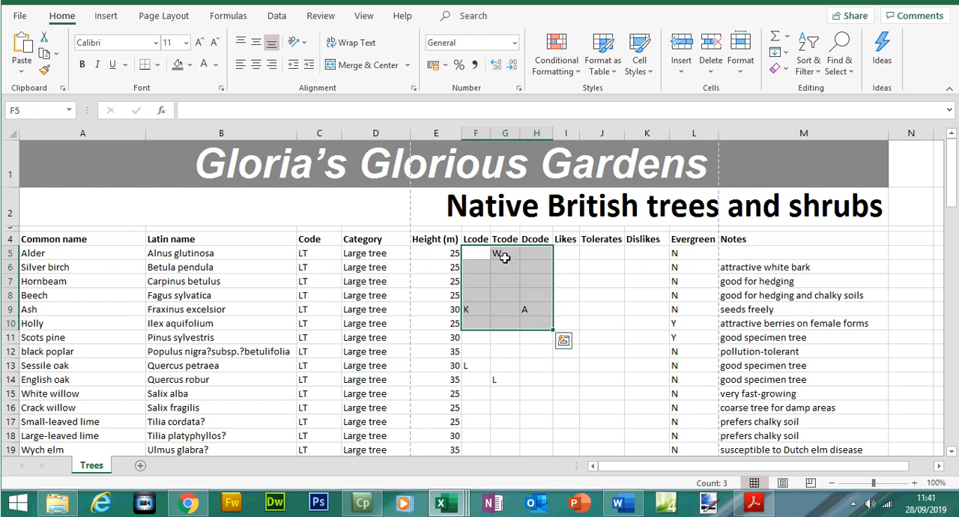
pyautogui.click(476, 239)
pyautogui.moveTo(475, 254); pyautogui.dragTo(476, 339)
pyautogui.moveTo(571, 240); pyautogui.dragTo(569, 283)
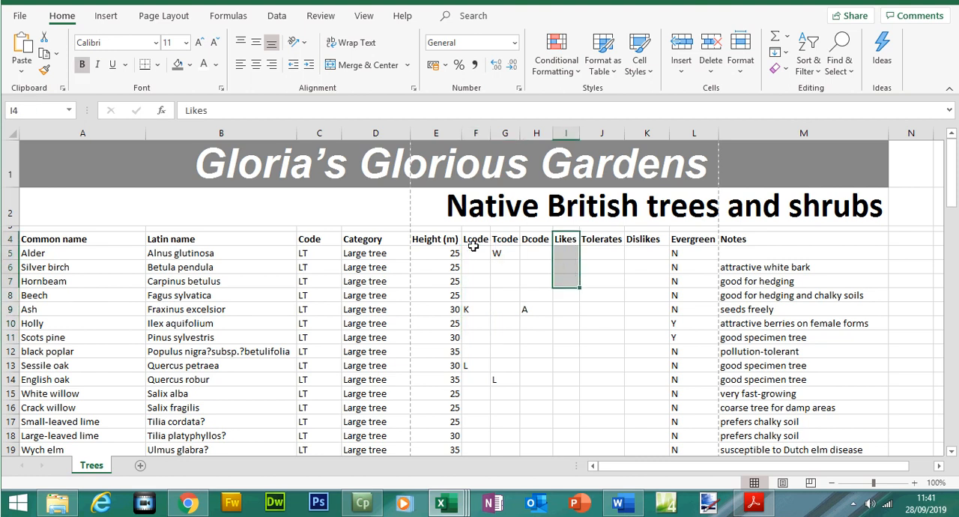
pyautogui.moveTo(505, 240); pyautogui.dragTo(510, 295)
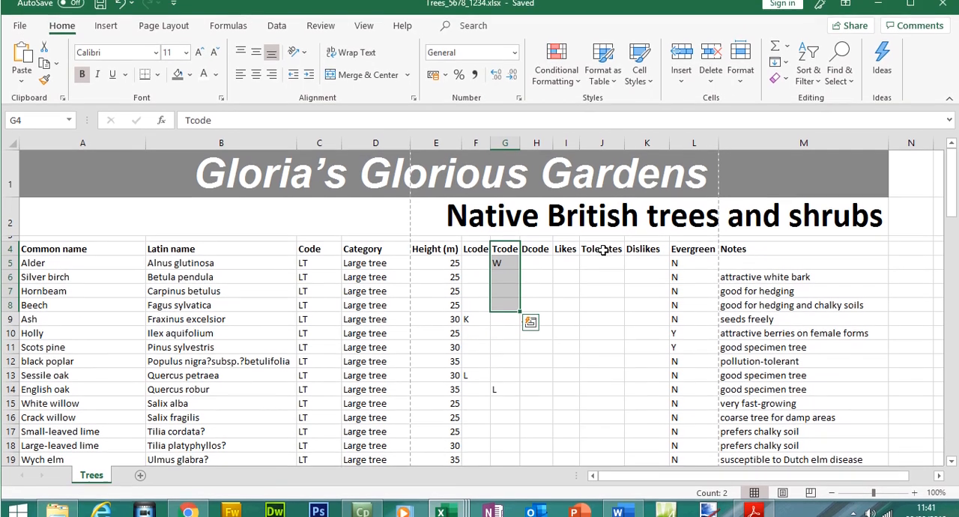
pyautogui.moveTo(596, 239); pyautogui.dragTo(582, 279)
pyautogui.moveTo(537, 239); pyautogui.dragTo(547, 337)
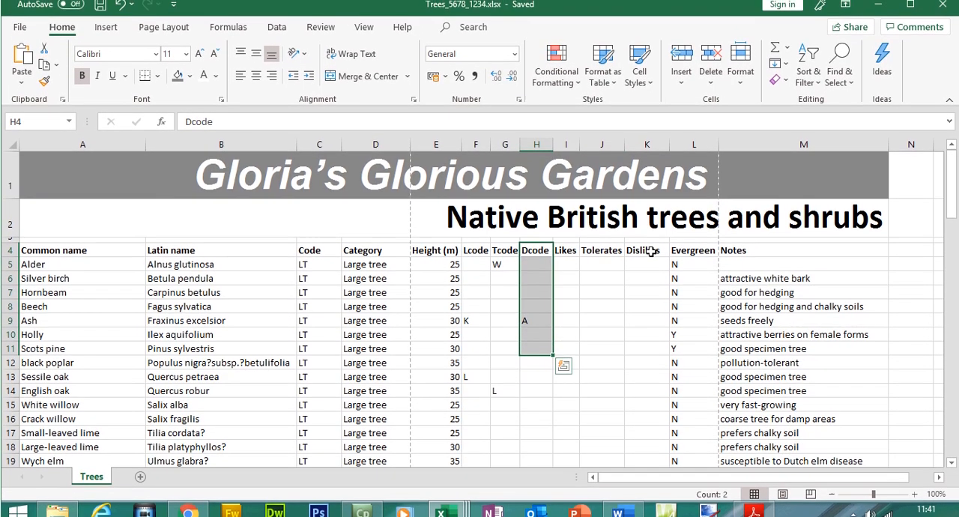
pyautogui.moveTo(643, 240); pyautogui.dragTo(646, 269)
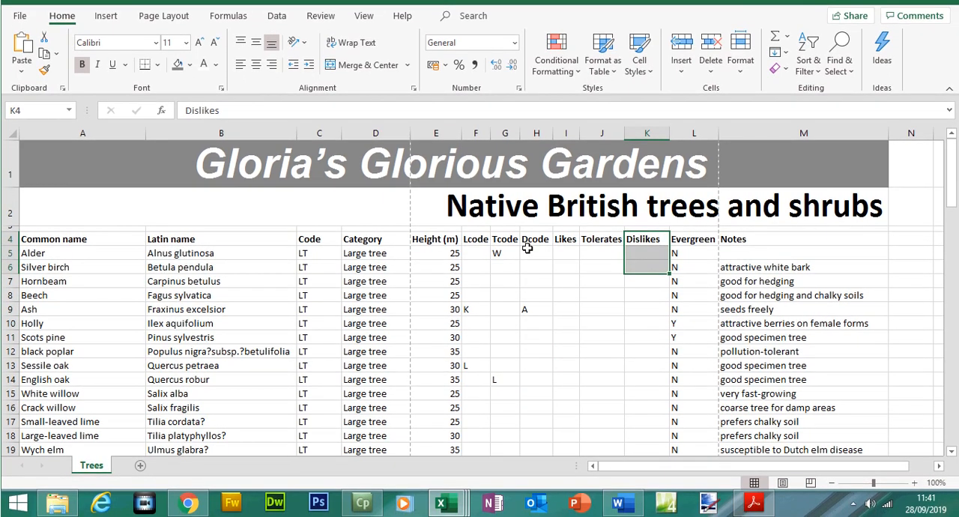
# - Switch to Adobe Acrobat and highlight the L of Lcode, "Likes", the T of Tcode and "Tolerates" in question 19's introduction
pyautogui.click(753, 502)
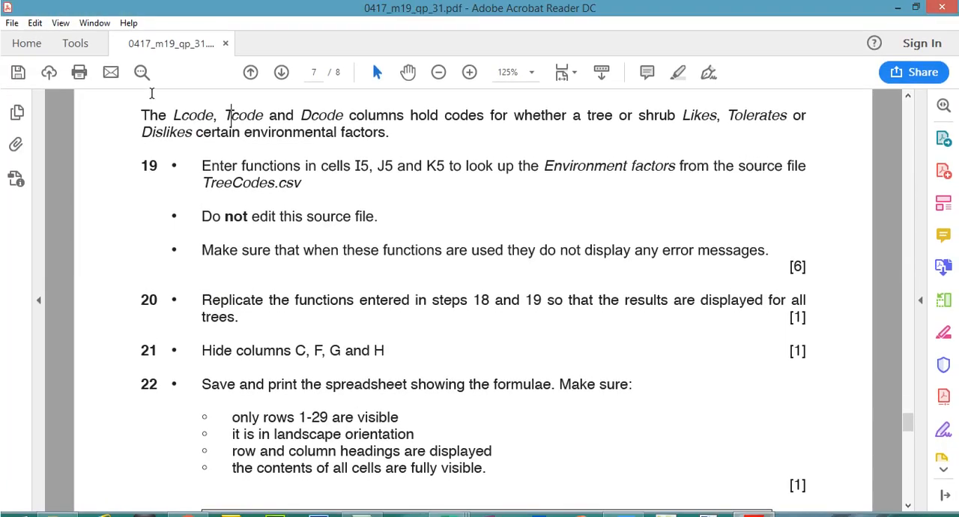
pyautogui.moveTo(176, 116); pyautogui.dragTo(177, 117)
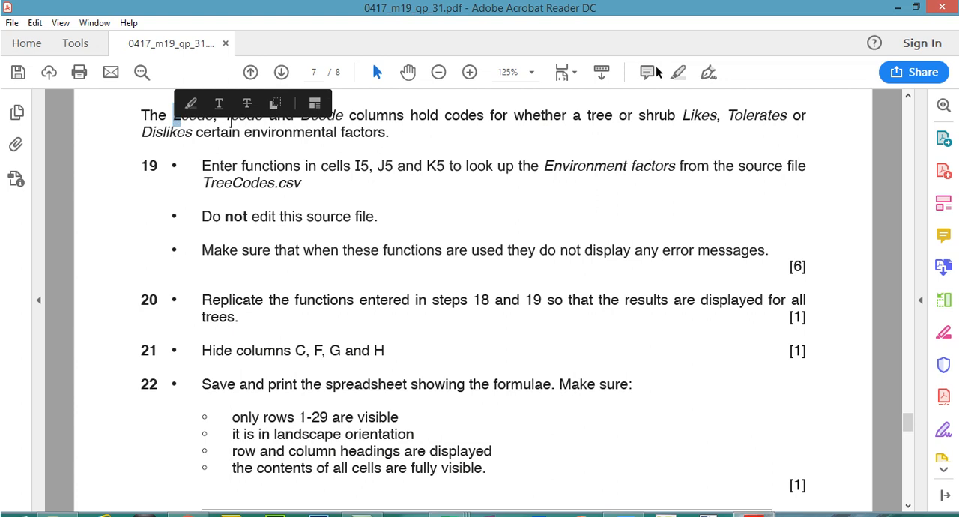
pyautogui.click(677, 72)
pyautogui.moveTo(682, 118); pyautogui.dragTo(716, 119)
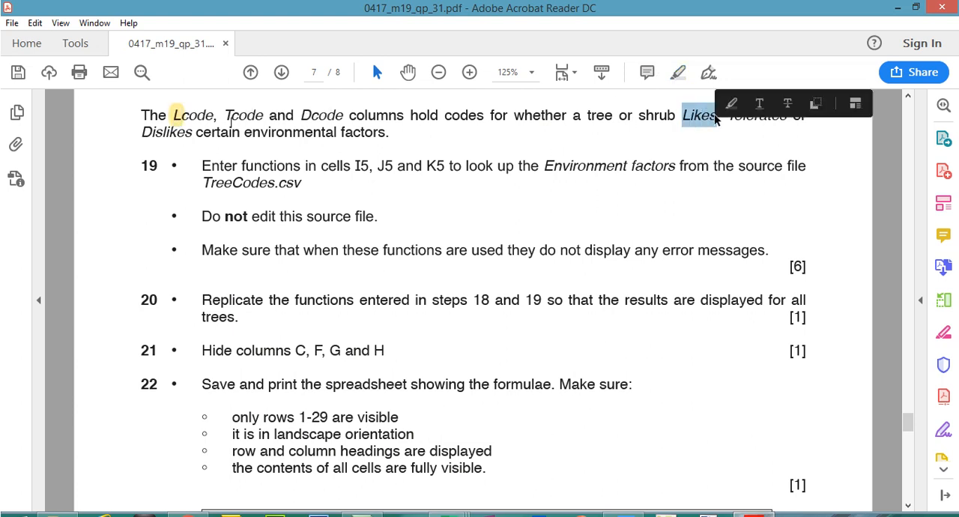
pyautogui.click(679, 73)
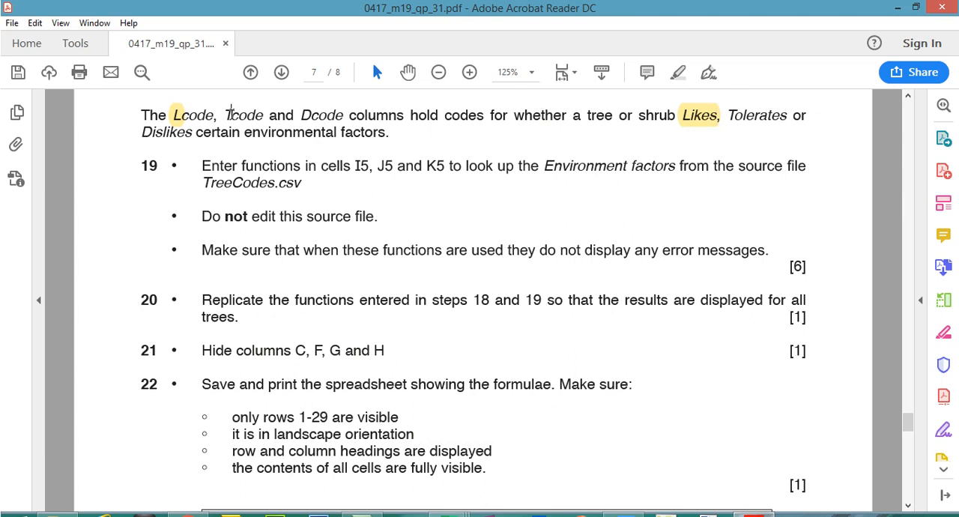
pyautogui.moveTo(232, 114); pyautogui.dragTo(224, 114)
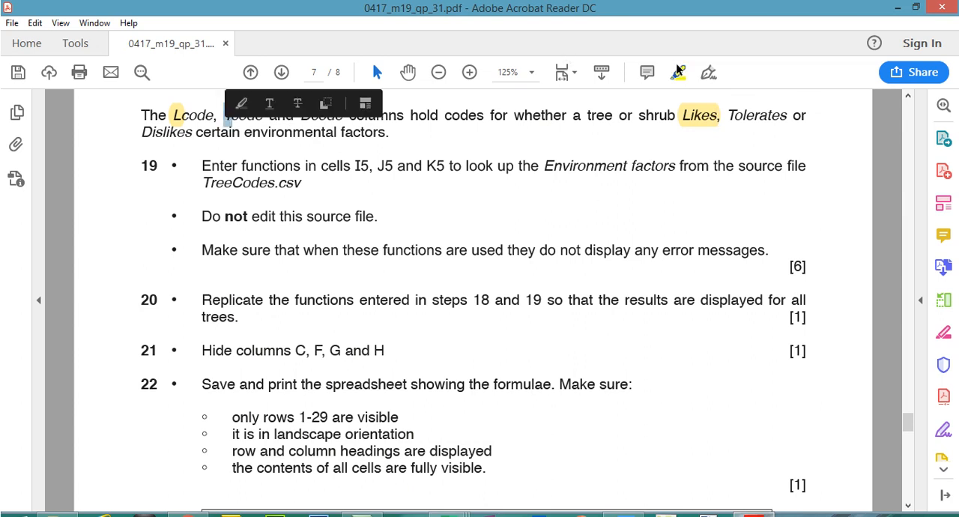
pyautogui.click(239, 99)
pyautogui.moveTo(730, 114); pyautogui.dragTo(788, 114)
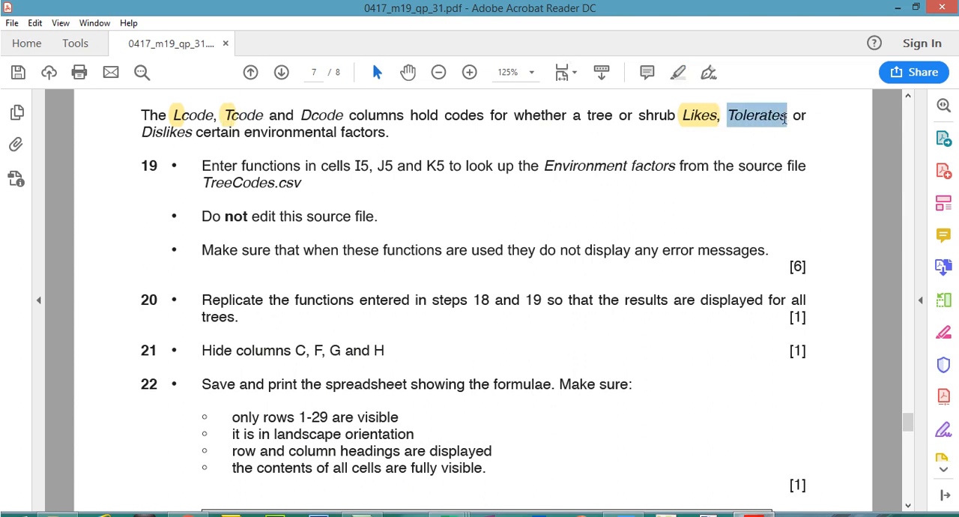
pyautogui.click(677, 75)
# - Highlight the D of Dcode, "Dislikes" and "environmental factors" in the introduction to question 19
pyautogui.moveTo(301, 115); pyautogui.dragTo(313, 114)
pyautogui.click(681, 73)
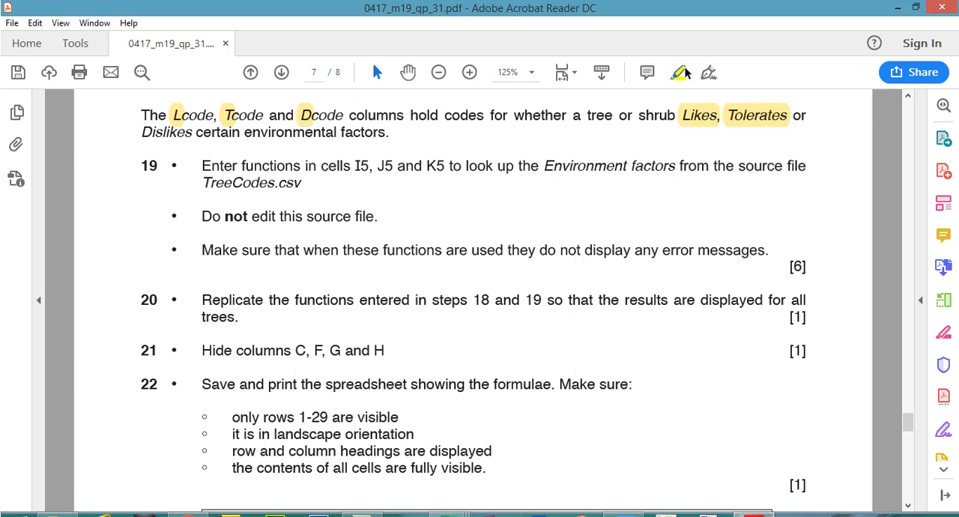
pyautogui.moveTo(142, 132); pyautogui.dragTo(192, 135)
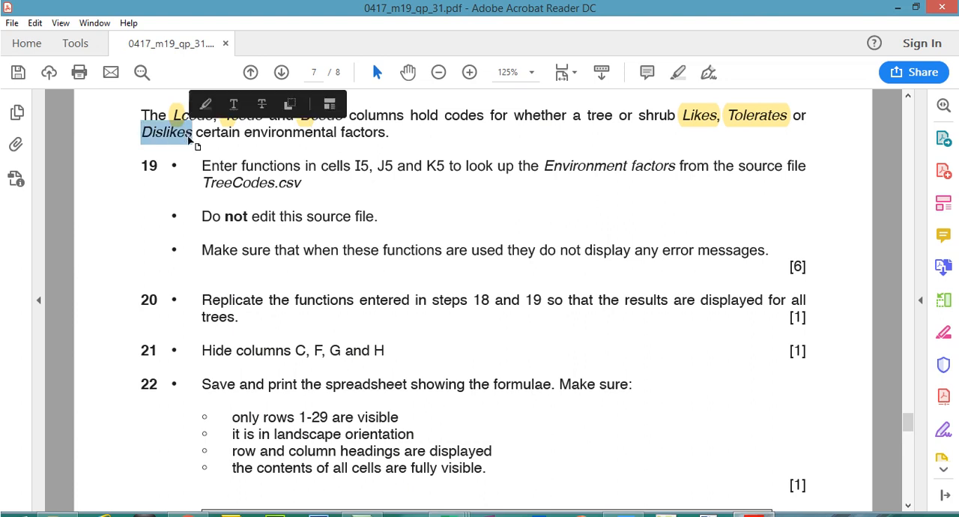
pyautogui.click(682, 71)
pyautogui.moveTo(245, 134); pyautogui.dragTo(386, 142)
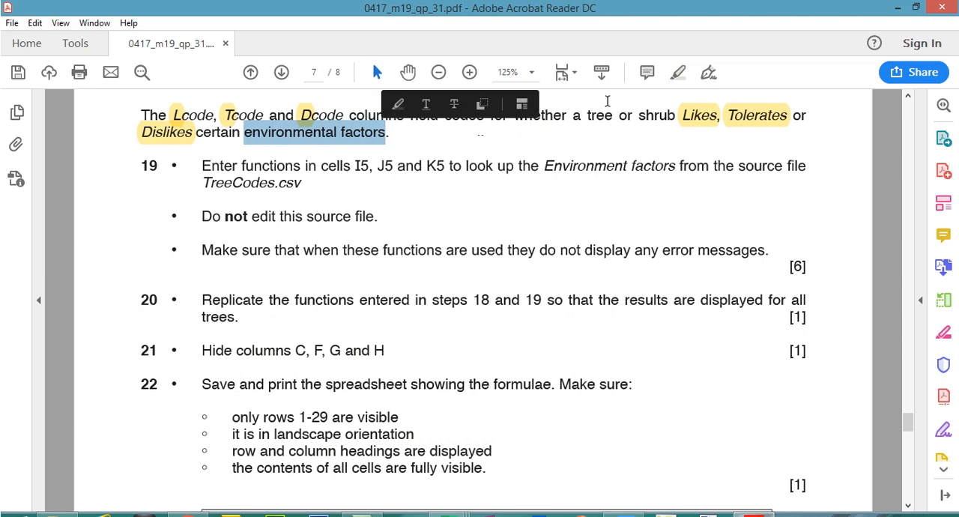
pyautogui.click(681, 73)
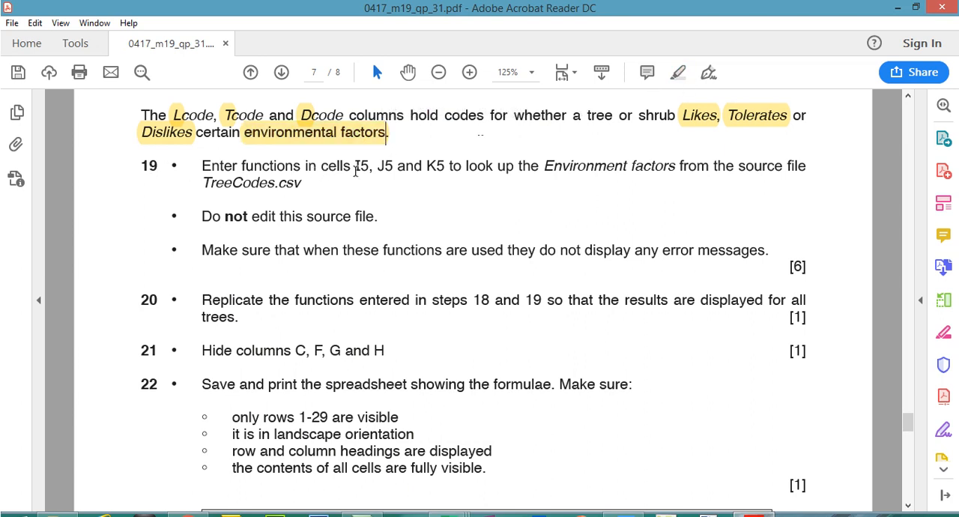
# - Highlight "I5, J5 and K5 to look up the Environment factors" in question 19, and locate cells I5:K5 in the Trees workbook in Excel
pyautogui.moveTo(355, 166); pyautogui.dragTo(674, 168)
pyautogui.click(677, 72)
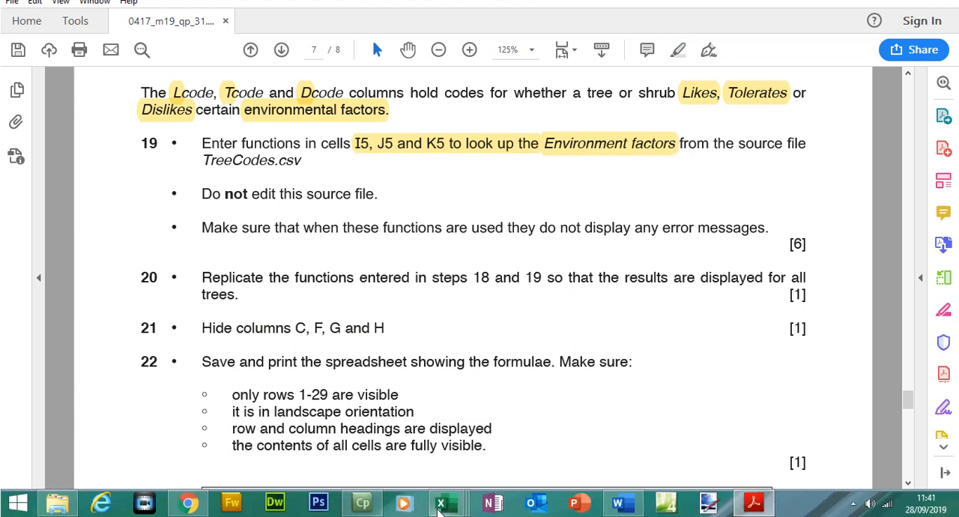
pyautogui.moveTo(443, 516)
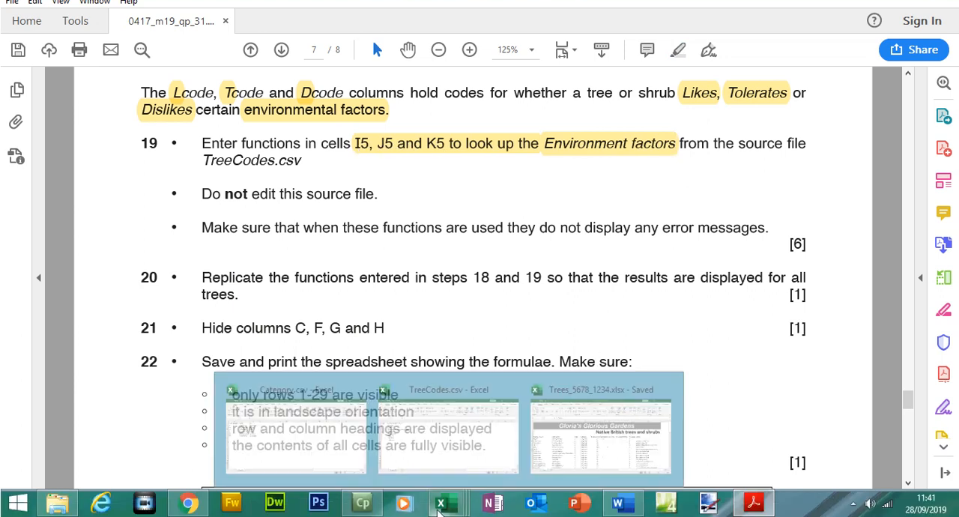
pyautogui.click(584, 464)
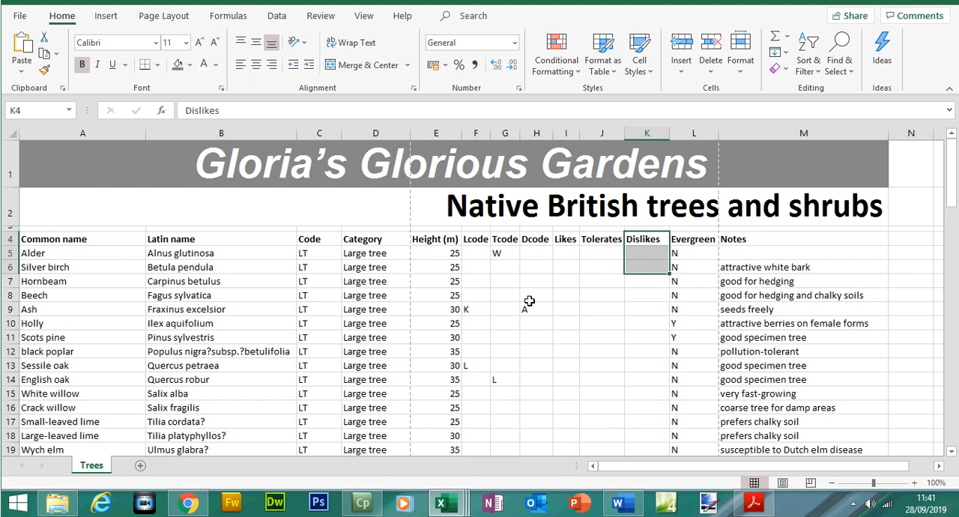
pyautogui.click(560, 253)
pyautogui.moveTo(560, 253); pyautogui.dragTo(629, 257)
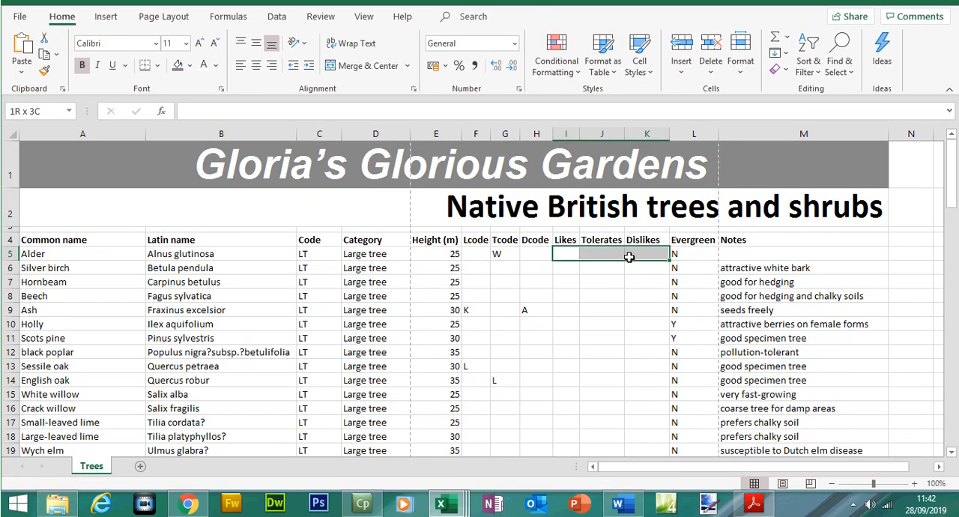
# - Return to Adobe Acrobat and highlight the source file name "TreeCodes.csv" in question 19
pyautogui.click(754, 504)
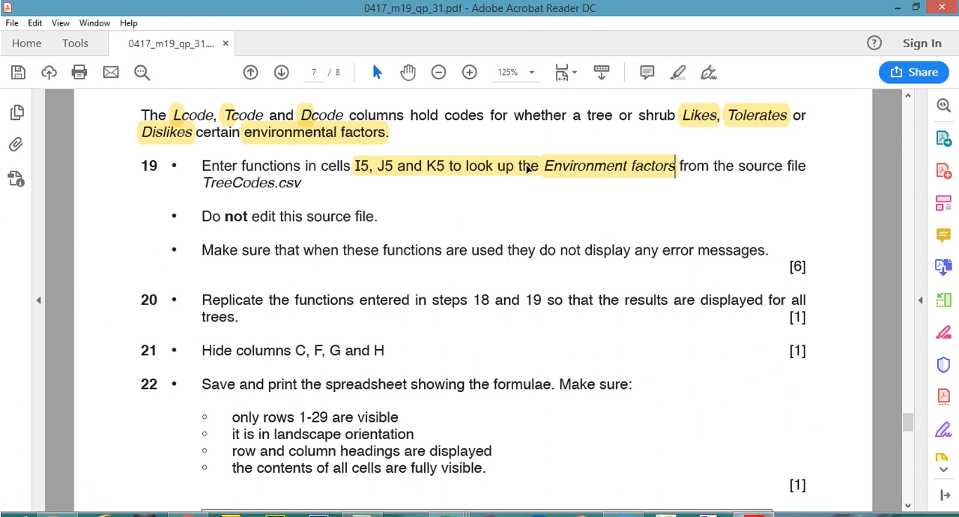
pyautogui.moveTo(199, 184); pyautogui.dragTo(316, 184)
pyautogui.click(675, 74)
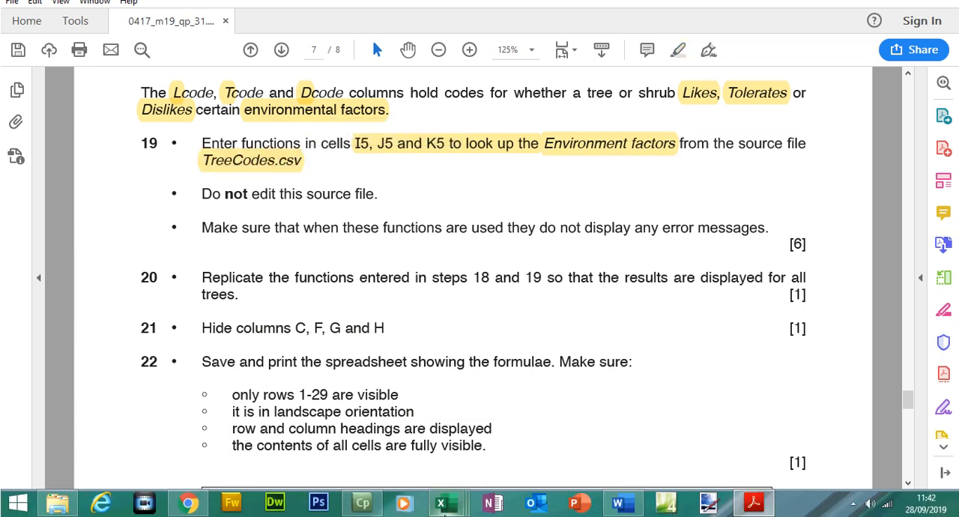
# - Open the TreeCodes.csv window in Excel and examine its Code and Environmental Factors columns
pyautogui.moveTo(446, 501)
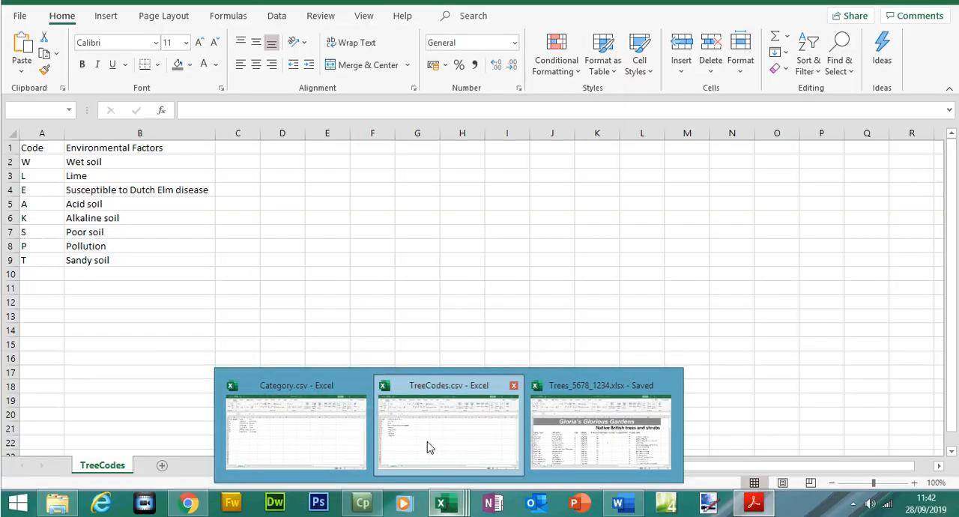
pyautogui.click(428, 447)
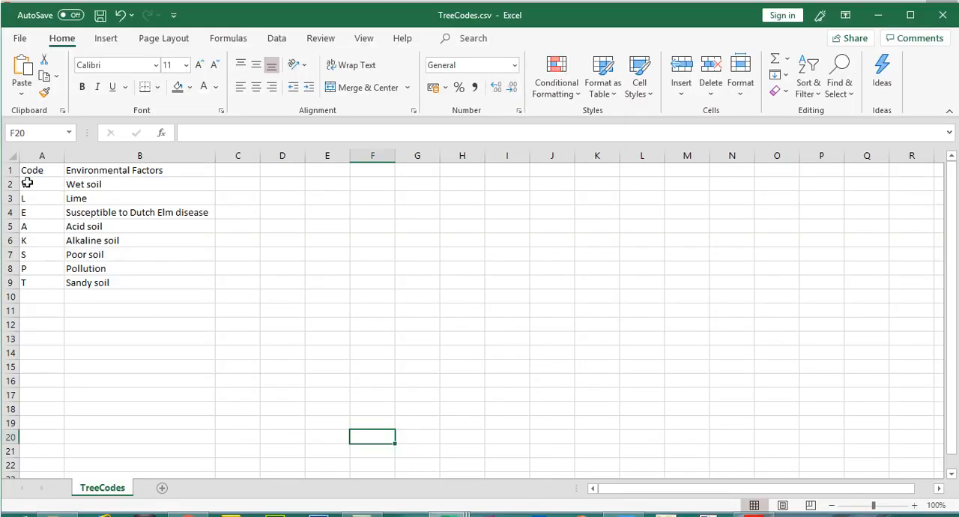
pyautogui.moveTo(47, 183); pyautogui.dragTo(40, 269)
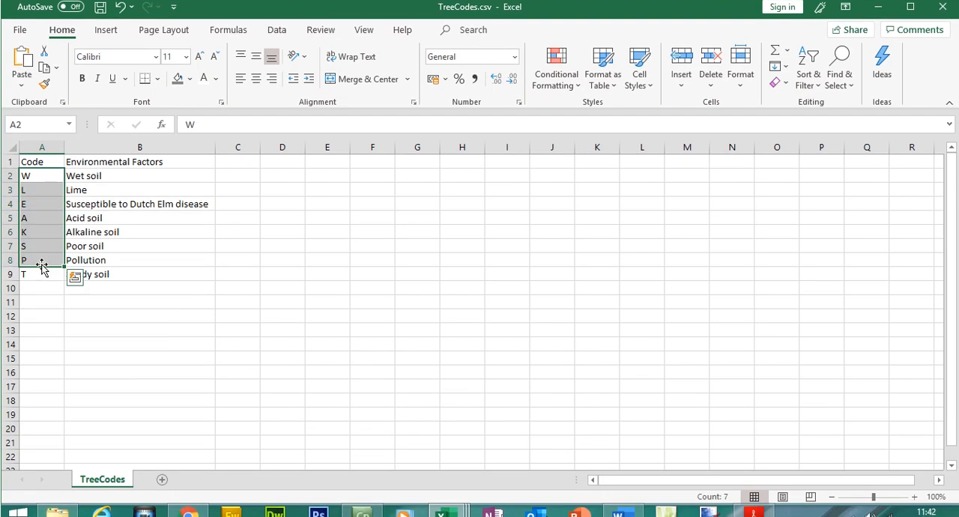
pyautogui.moveTo(105, 185); pyautogui.dragTo(109, 282)
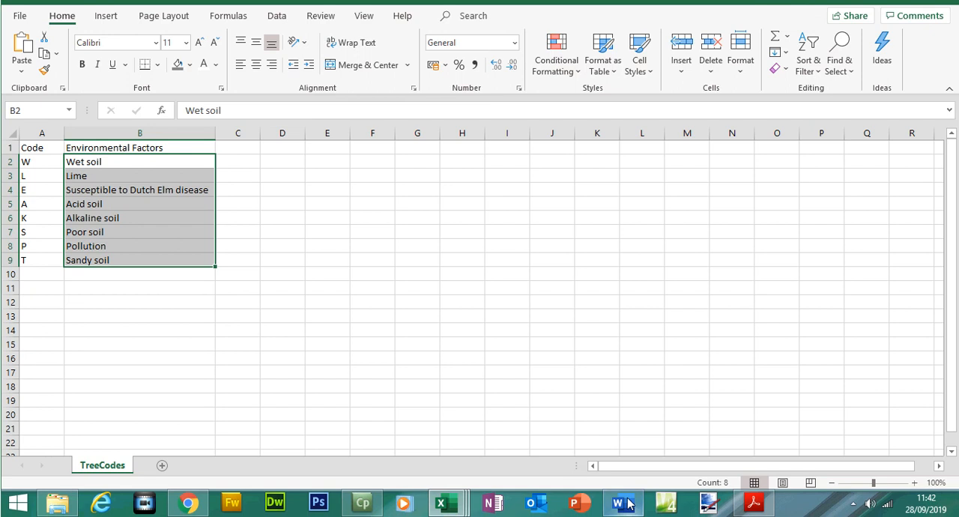
# - Return to the Trees workbook and examine the Alder row's Tcode in G5 and its Tolerates cell J5
pyautogui.click(463, 507)
pyautogui.click(603, 436)
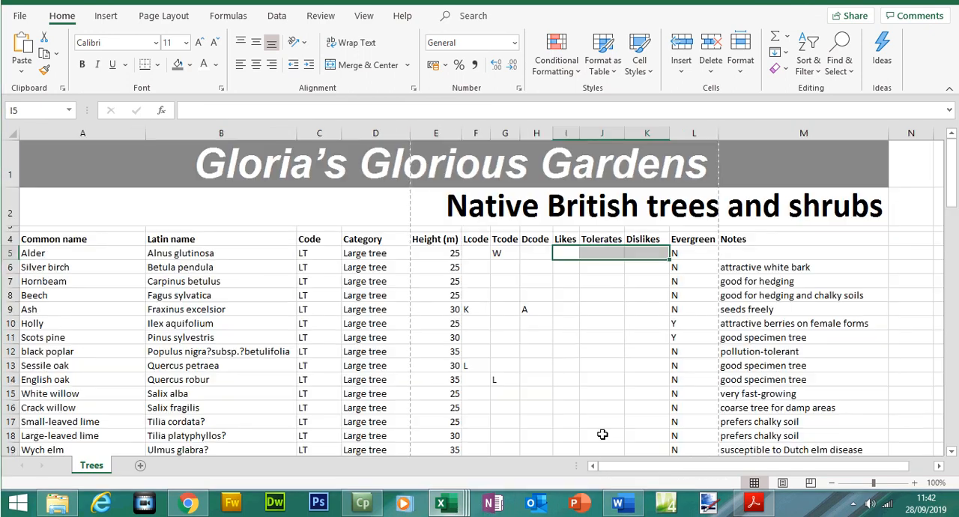
pyautogui.click(509, 253)
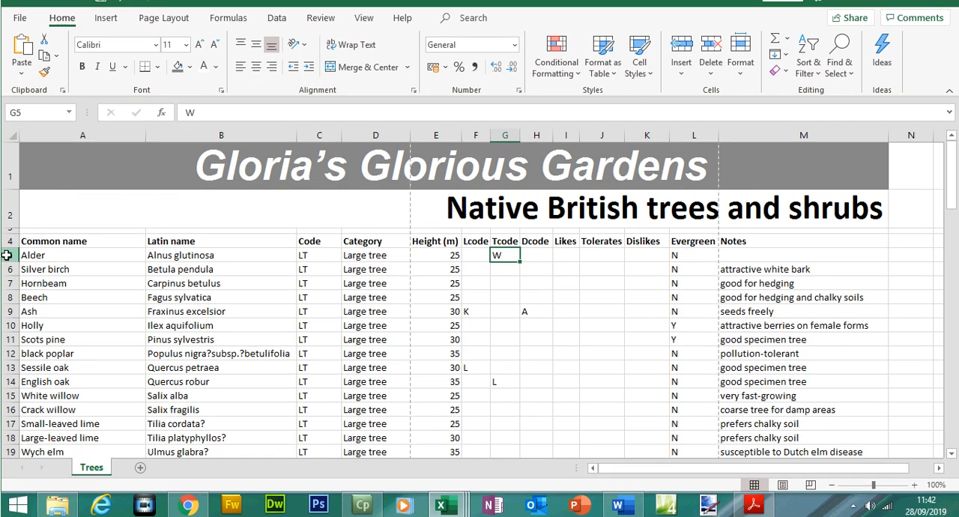
pyautogui.click(6, 255)
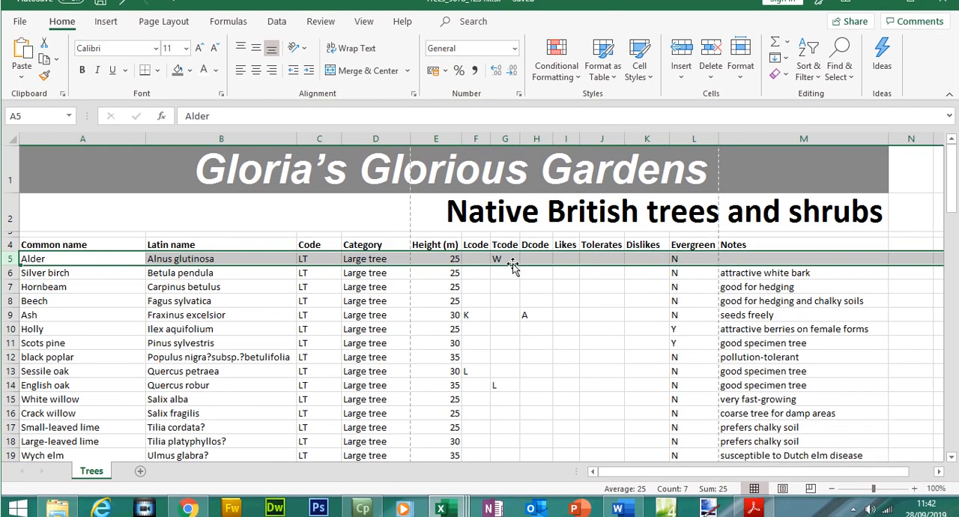
pyautogui.click(511, 254)
pyautogui.click(511, 257)
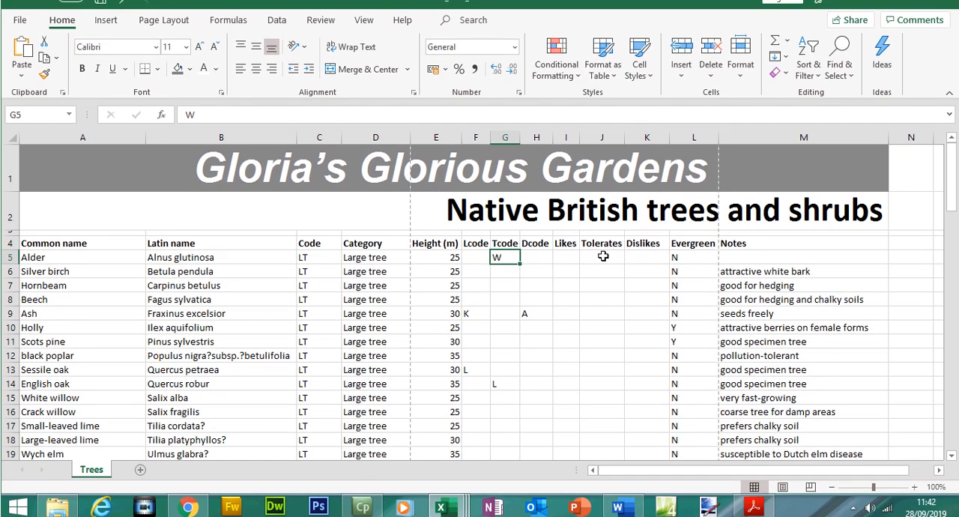
pyautogui.click(602, 257)
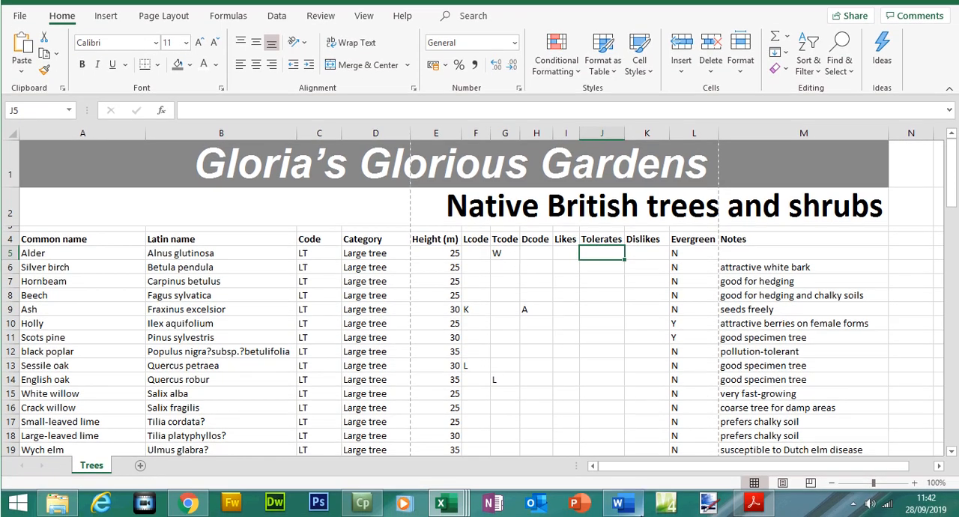
# - Find the environmental factor for code W in TreeCodes.csv
pyautogui.moveTo(453, 498)
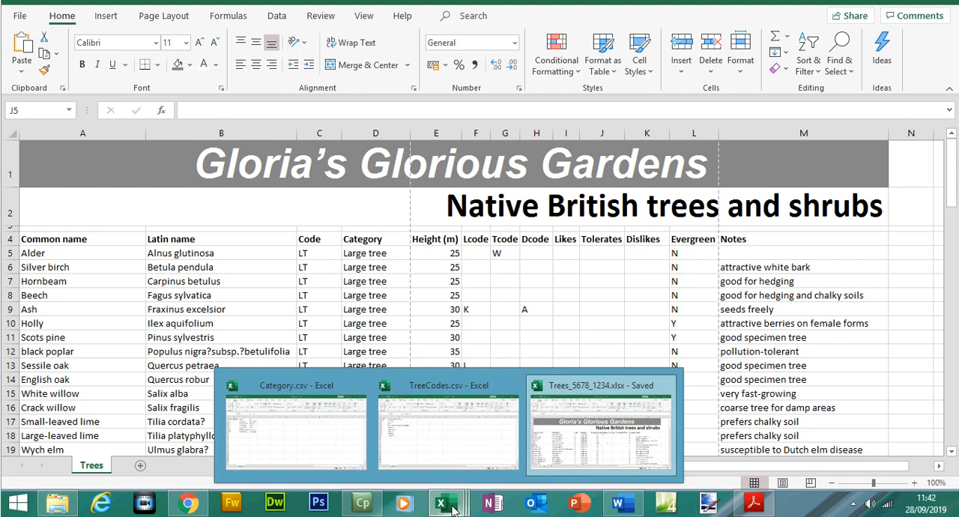
pyautogui.click(453, 458)
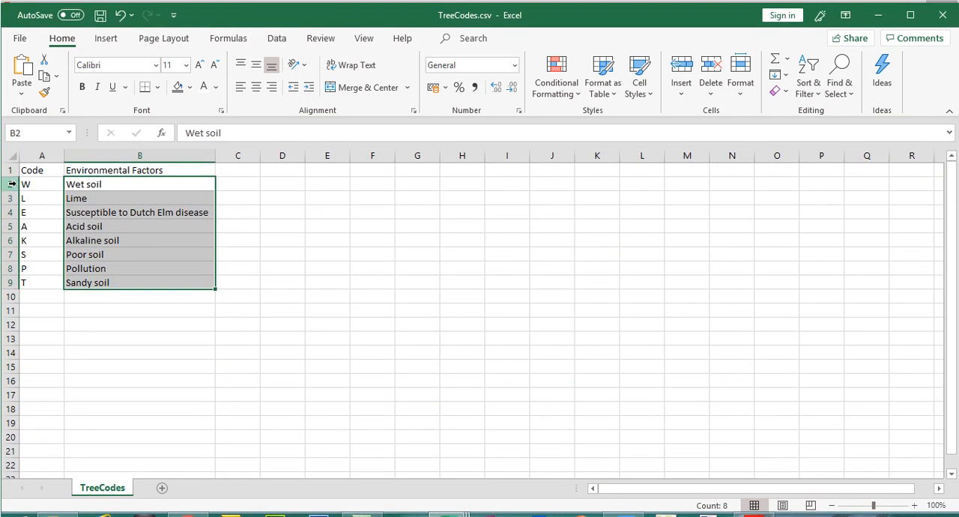
pyautogui.click(18, 162)
pyautogui.click(88, 165)
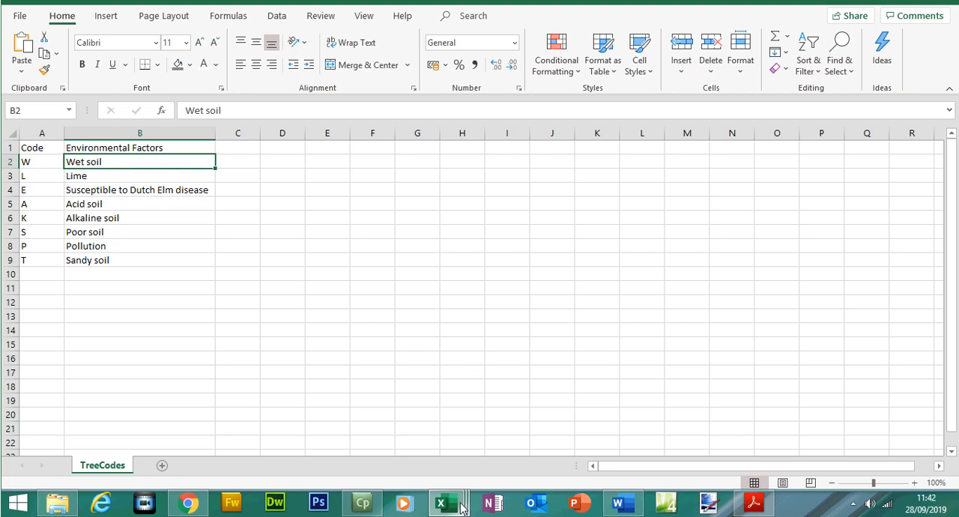
# - Switch back to the Trees workbook and examine the codes in the Ash row
pyautogui.moveTo(462, 507)
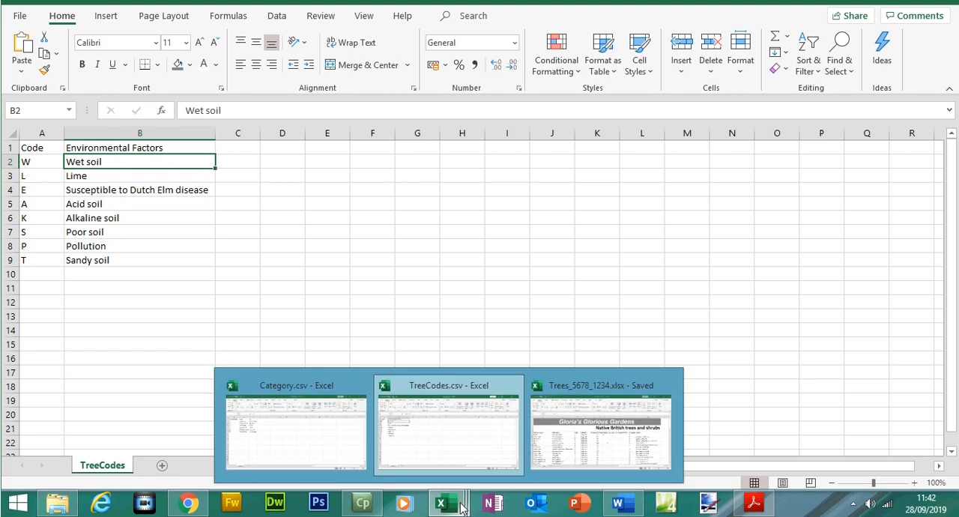
pyautogui.moveTo(587, 441)
pyautogui.click(587, 440)
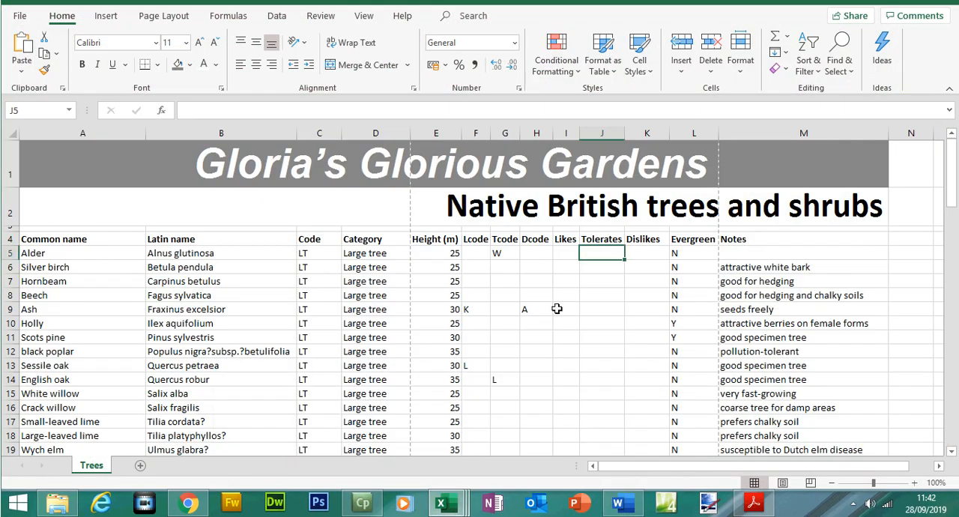
pyautogui.click(6, 308)
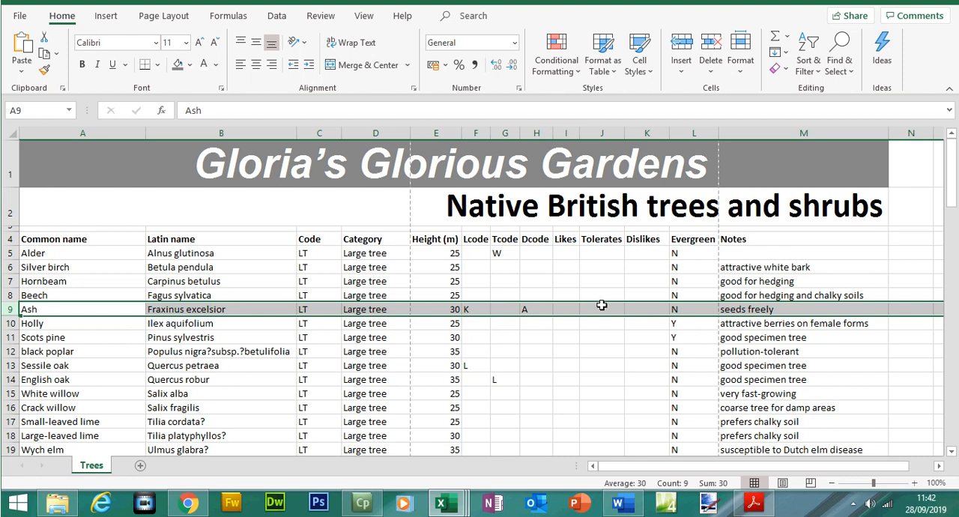
# - Find the environmental factor for the Ash row's Lcode K in TreeCodes.csv
pyautogui.moveTo(450, 503)
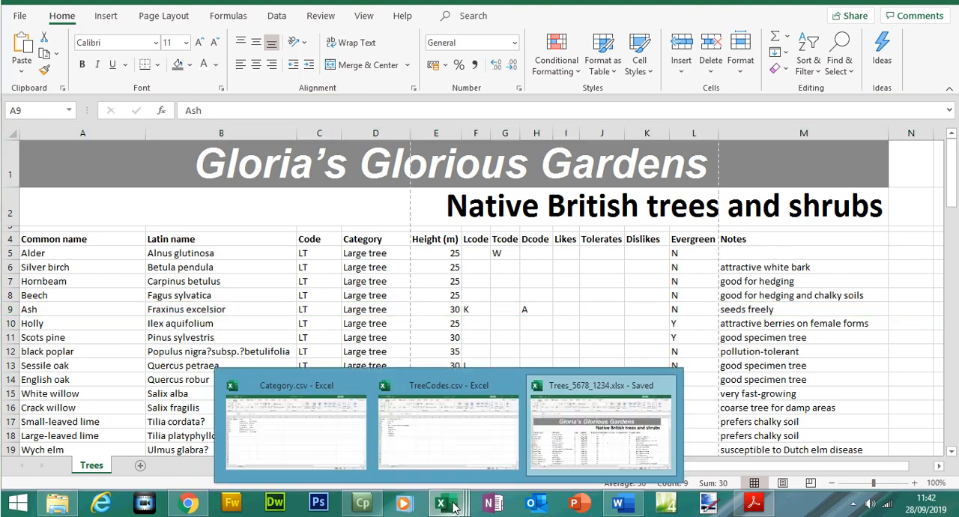
pyautogui.click(448, 424)
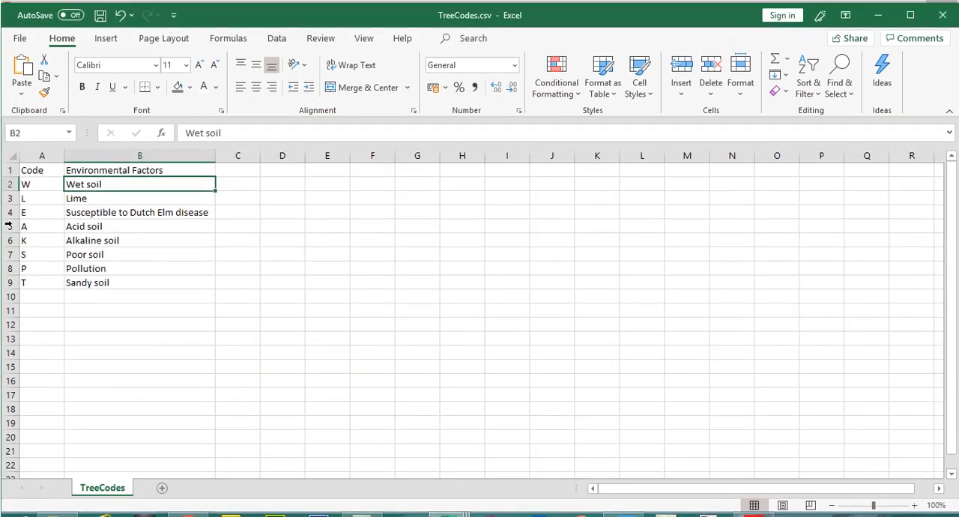
pyautogui.click(11, 217)
pyautogui.click(11, 240)
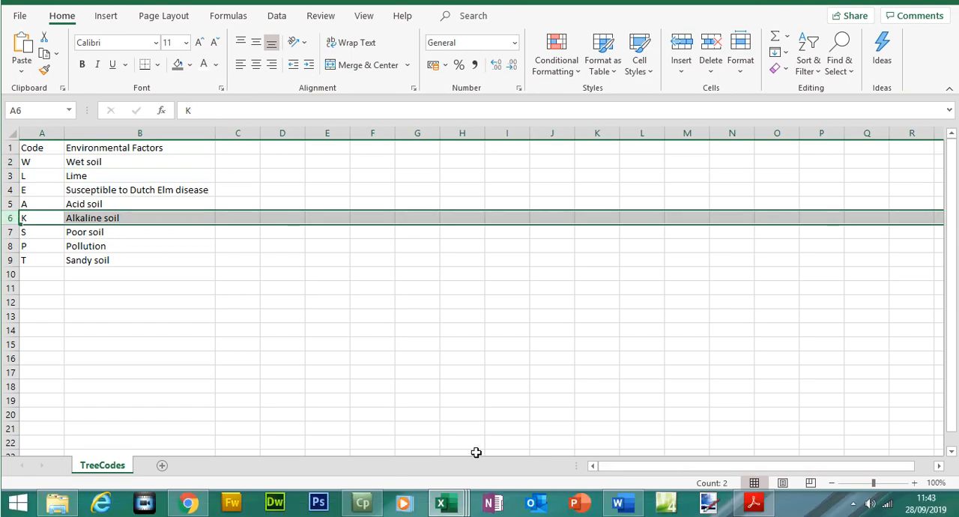
# - Check the Ash row's Dcode in H9 of the Trees workbook and find the environmental factor for code A in TreeCodes.csv
pyautogui.moveTo(442, 503)
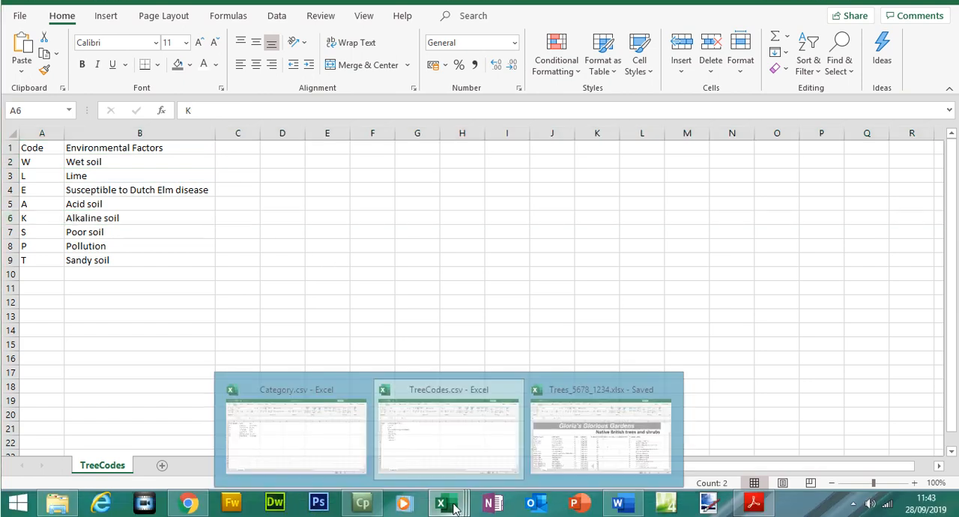
pyautogui.click(567, 448)
pyautogui.click(536, 308)
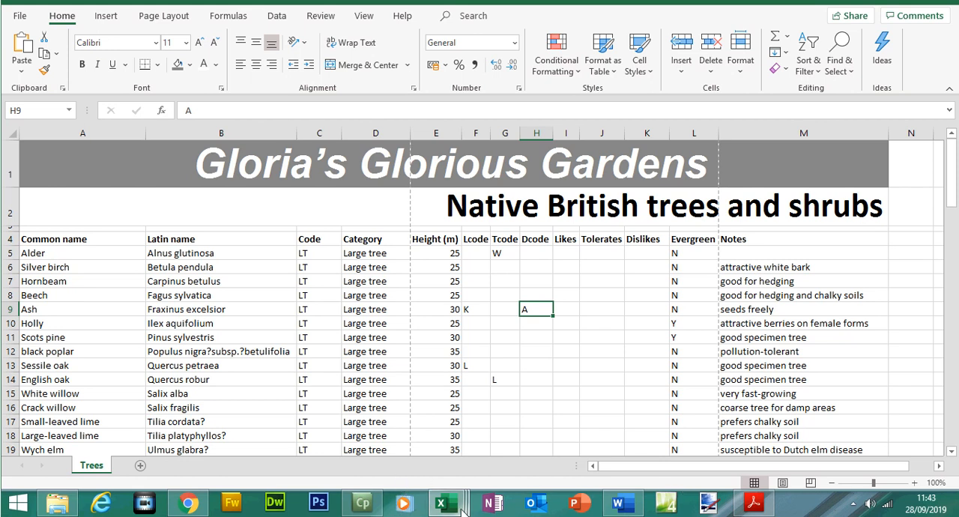
pyautogui.moveTo(460, 509)
pyautogui.click(448, 431)
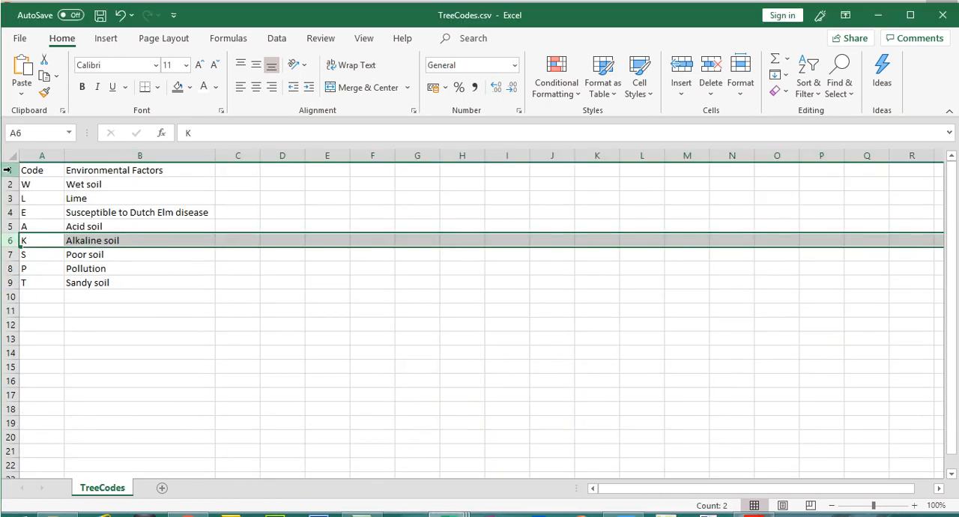
pyautogui.click(12, 227)
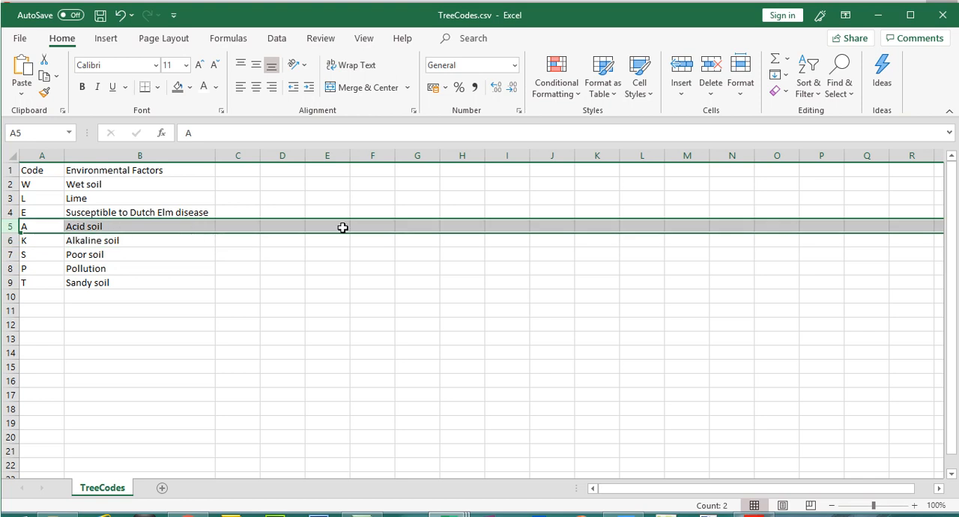
pyautogui.click(508, 311)
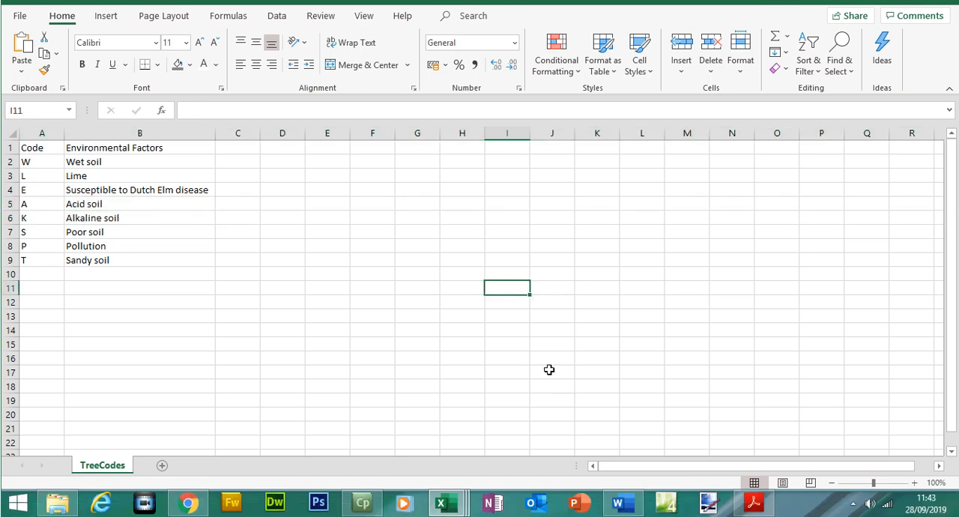
# - Switch to the exam paper in Adobe Acrobat Reader and highlight question 19's bullets about not editing the source file and not displaying error messages
pyautogui.click(763, 504)
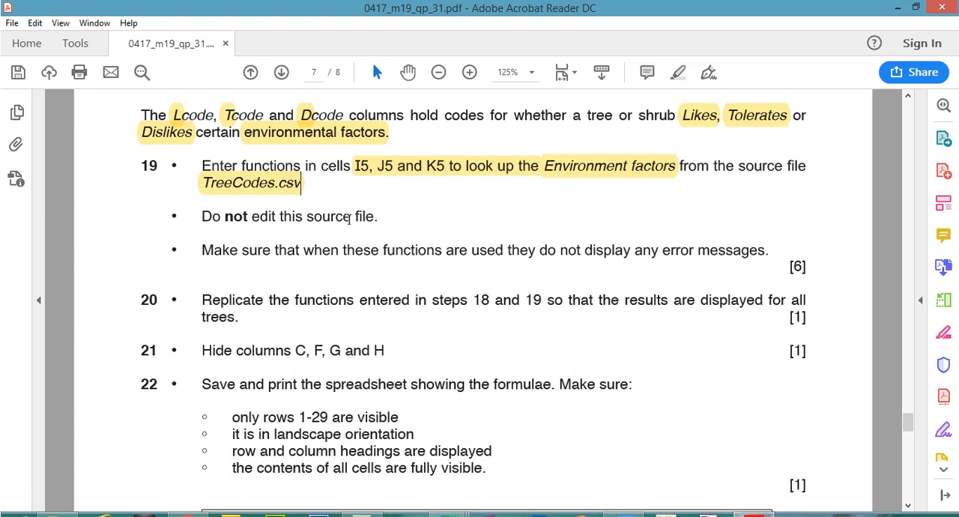
pyautogui.moveTo(203, 216); pyautogui.dragTo(382, 216)
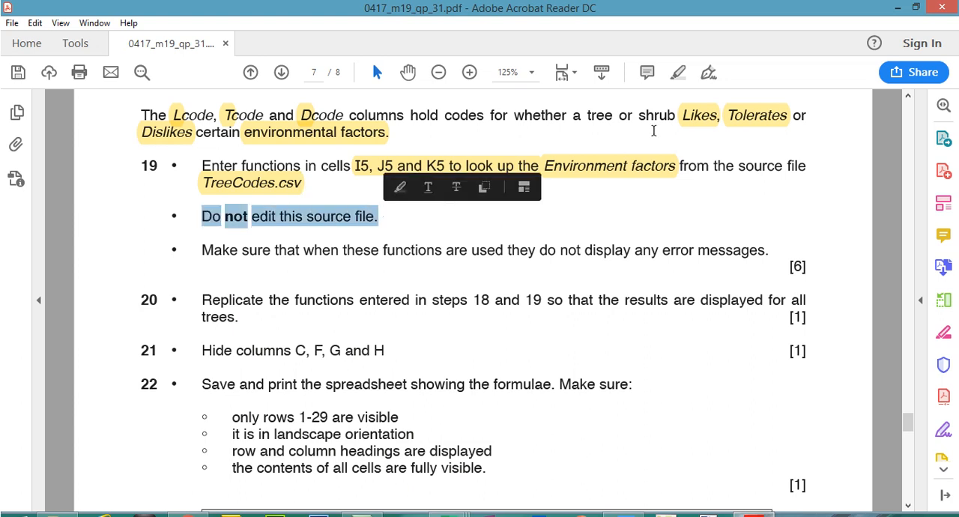
pyautogui.click(677, 72)
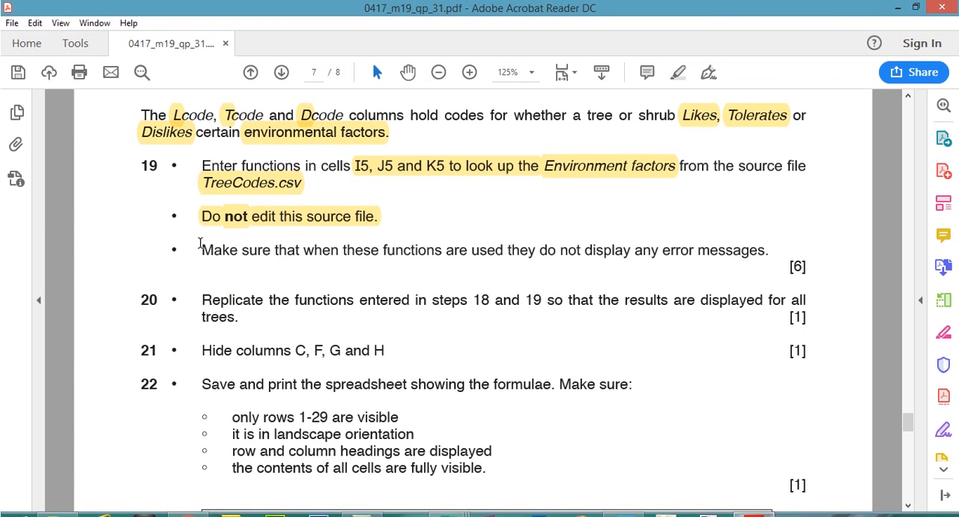
pyautogui.moveTo(199, 242); pyautogui.dragTo(769, 251)
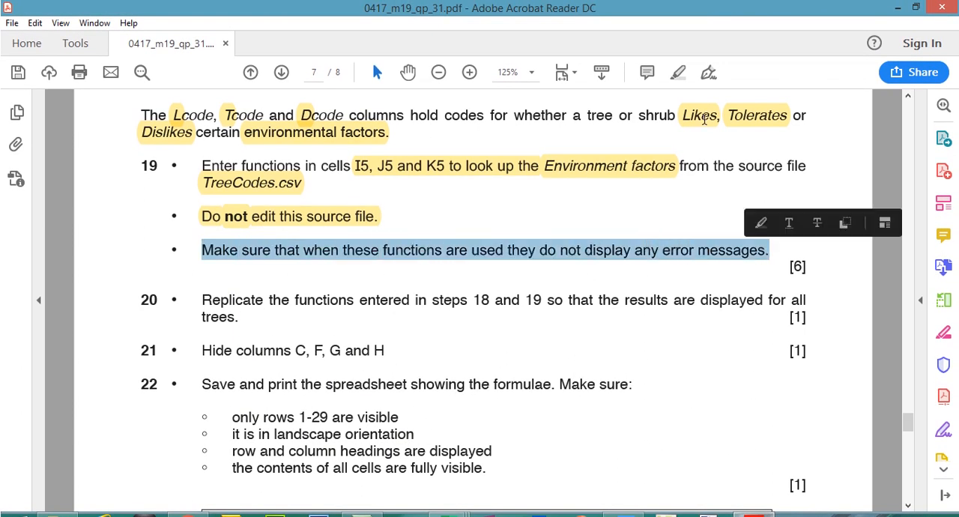
pyautogui.click(677, 72)
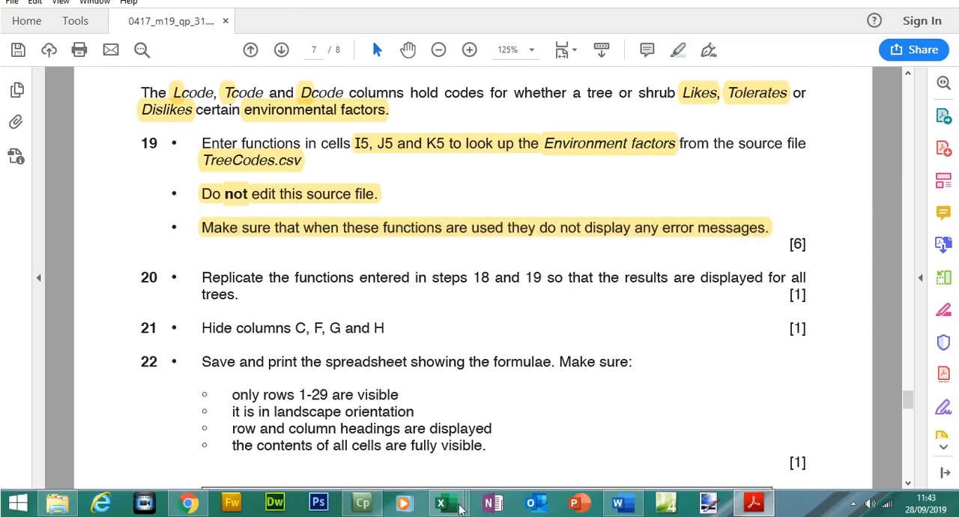
# - Return to the Trees workbook in Excel and examine the empty cells in the Tcode and Dcode columns
pyautogui.moveTo(460, 508)
pyautogui.click(577, 435)
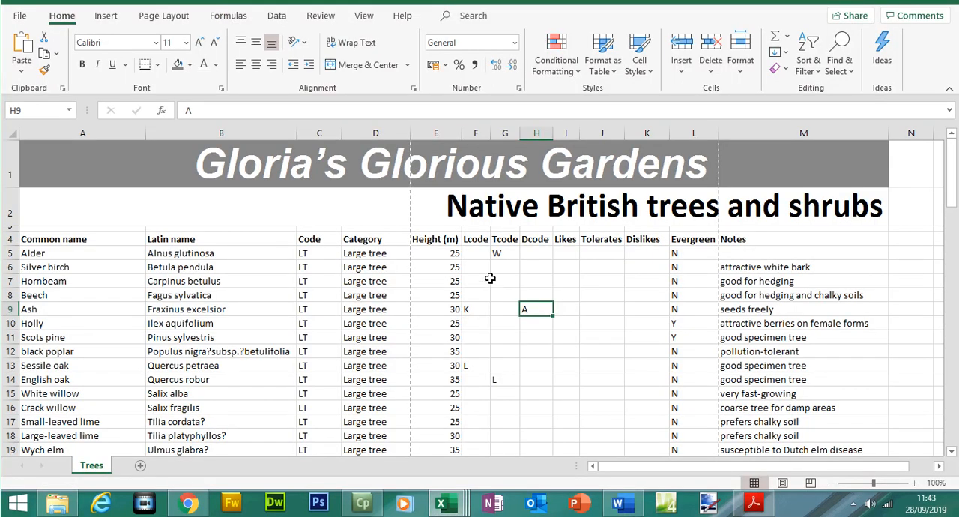
pyautogui.moveTo(495, 267); pyautogui.dragTo(508, 314)
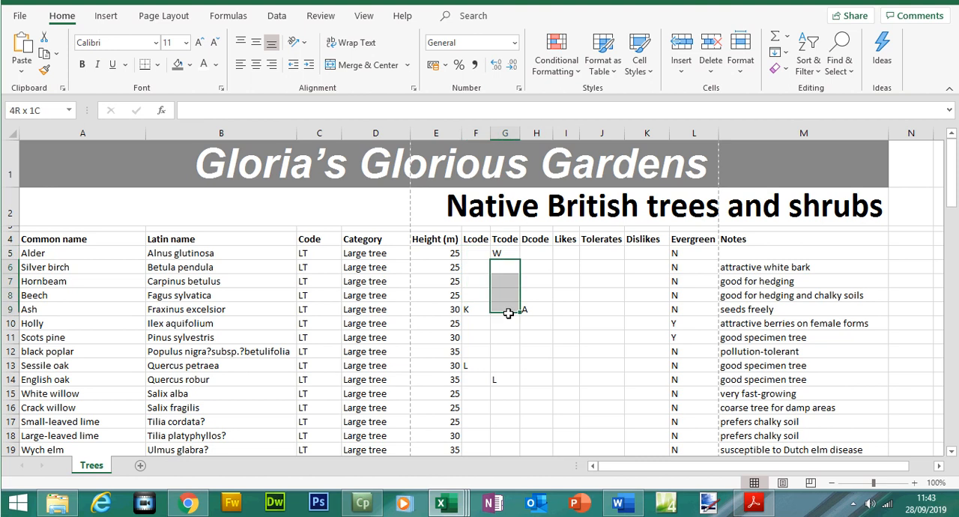
pyautogui.moveTo(536, 253); pyautogui.dragTo(538, 291)
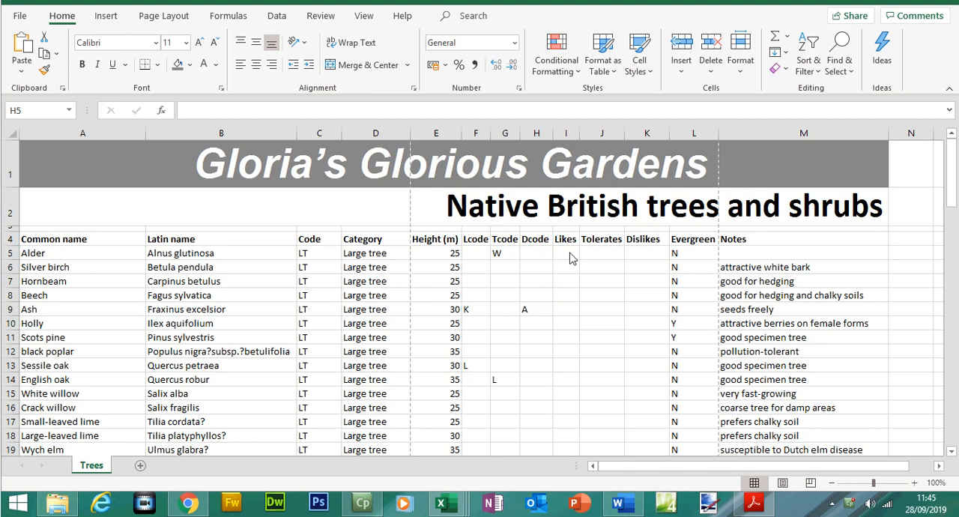
# - Begin a VLOOKUP formula in I5 with the Alder row's Lcode cell F5 as the lookup value
pyautogui.click(569, 258)
pyautogui.write('=')
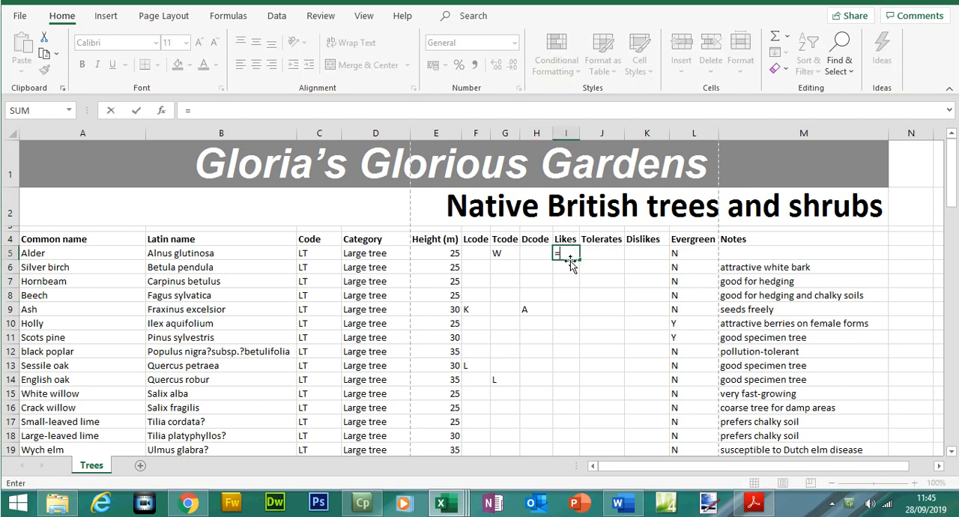
pyautogui.write('vlook')
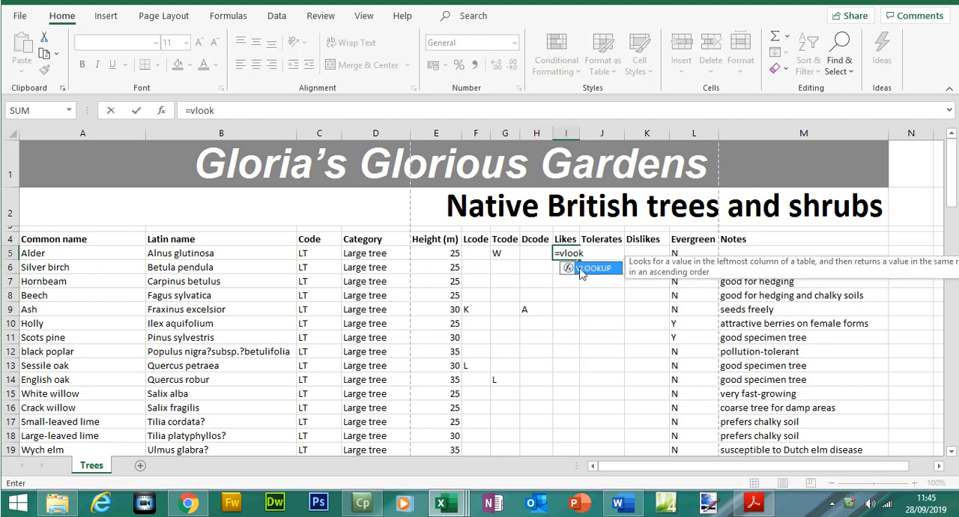
pyautogui.doubleClick(571, 268)
pyautogui.click(481, 254)
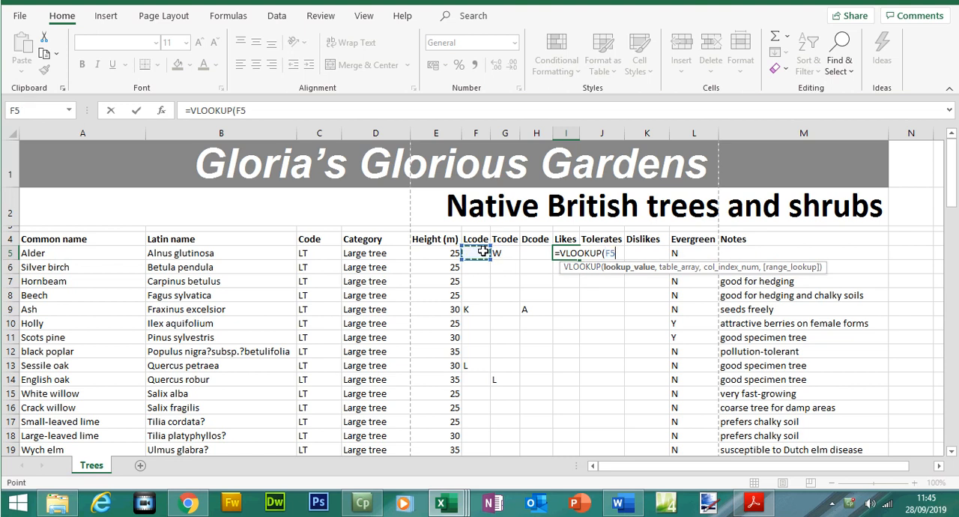
pyautogui.write(',')
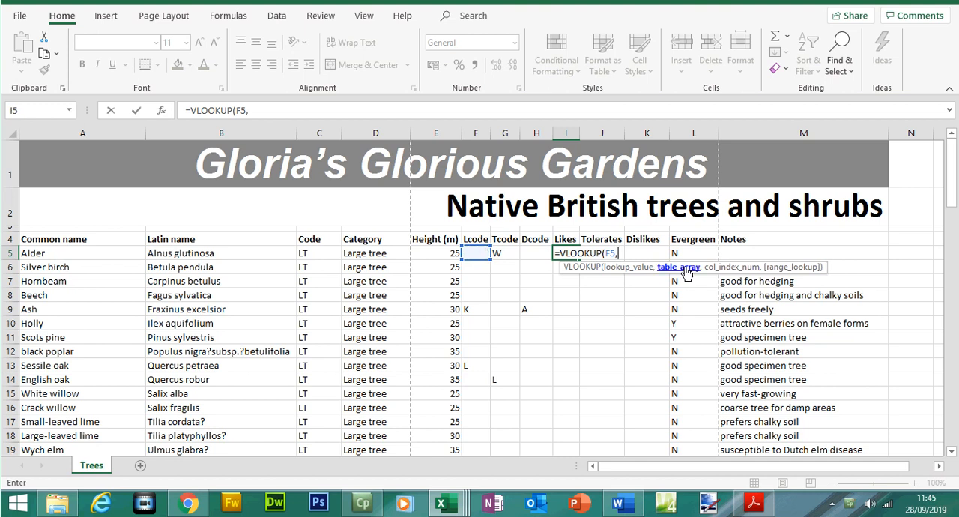
# - Set the VLOOKUP's table array to the absolute range $A$2:$B$9 in TreeCodes.csv
pyautogui.moveTo(444, 504)
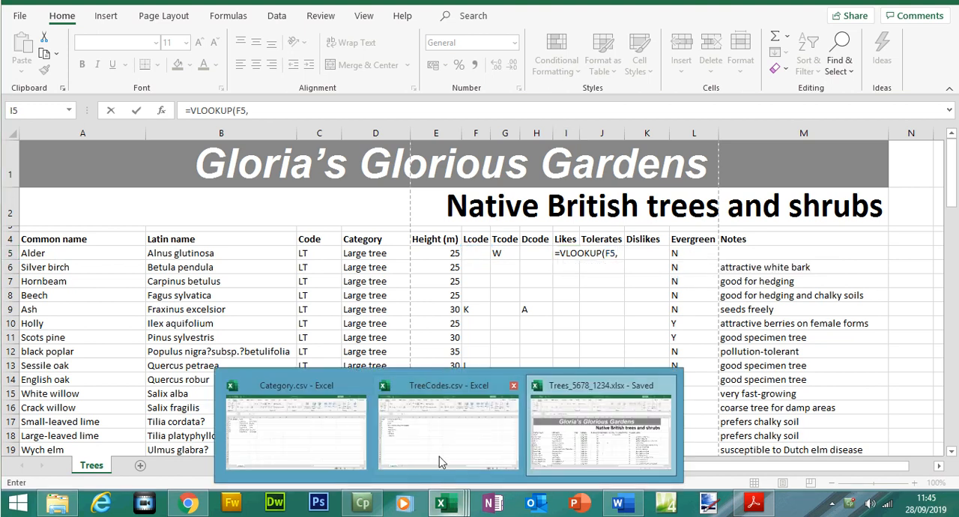
pyautogui.click(437, 442)
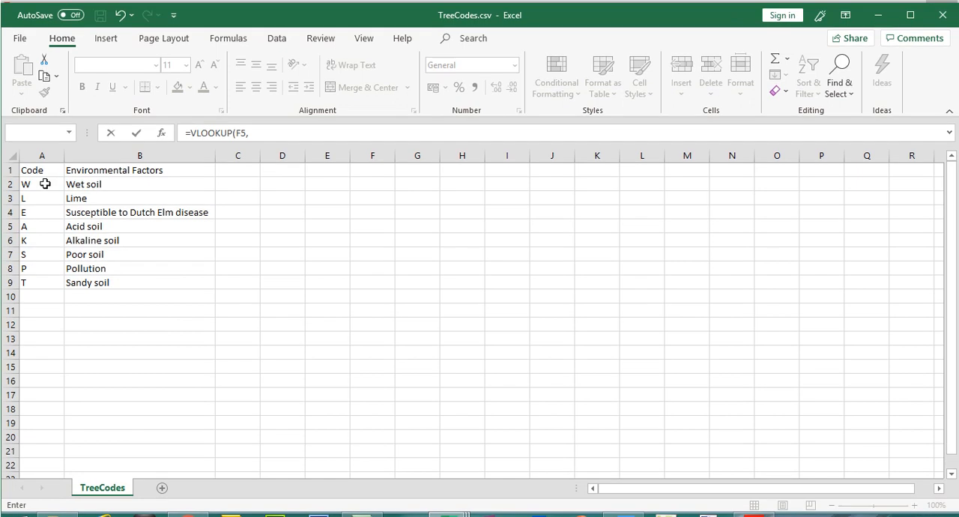
pyautogui.moveTo(41, 184); pyautogui.dragTo(134, 260)
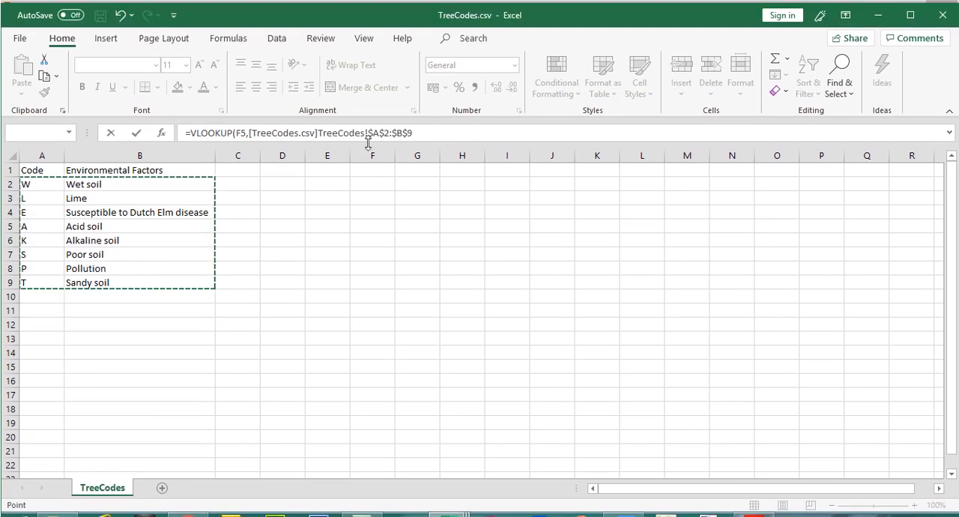
pyautogui.click(434, 130)
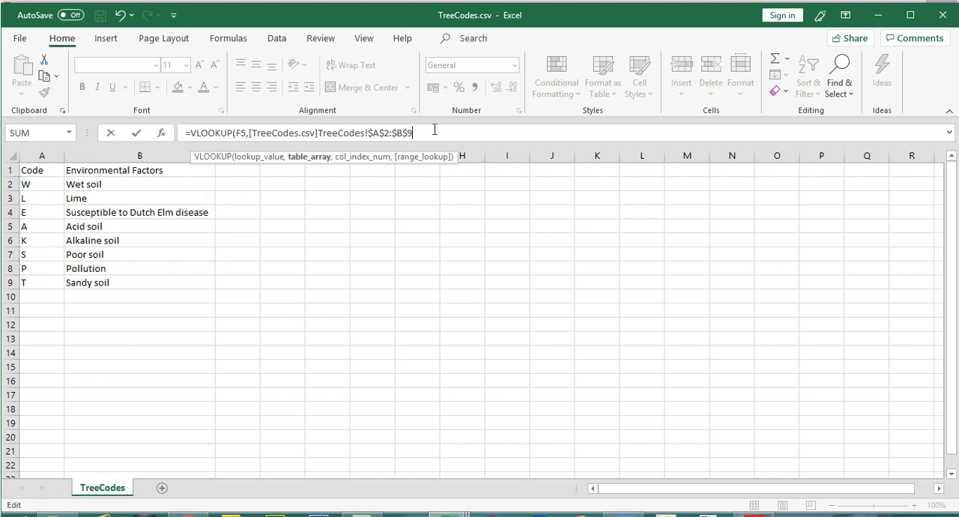
pyautogui.write(',')
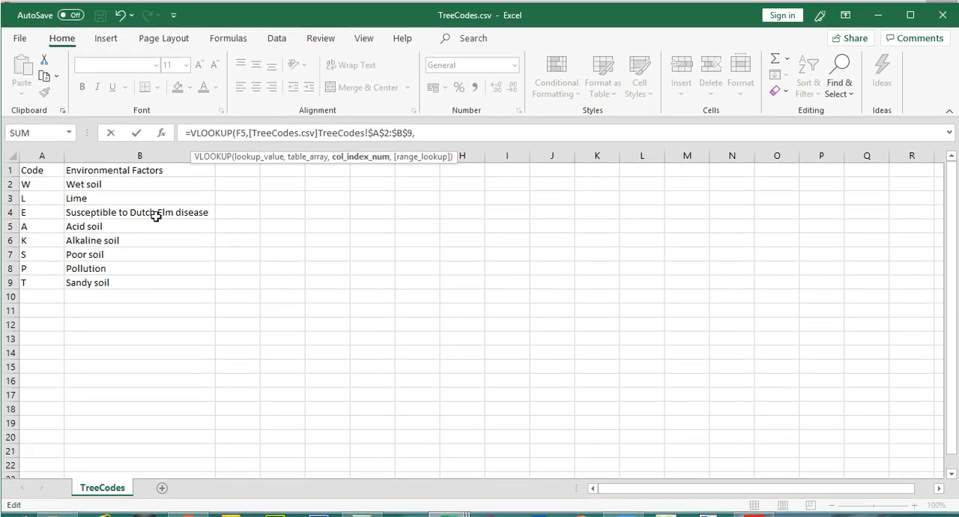
pyautogui.write('2,')
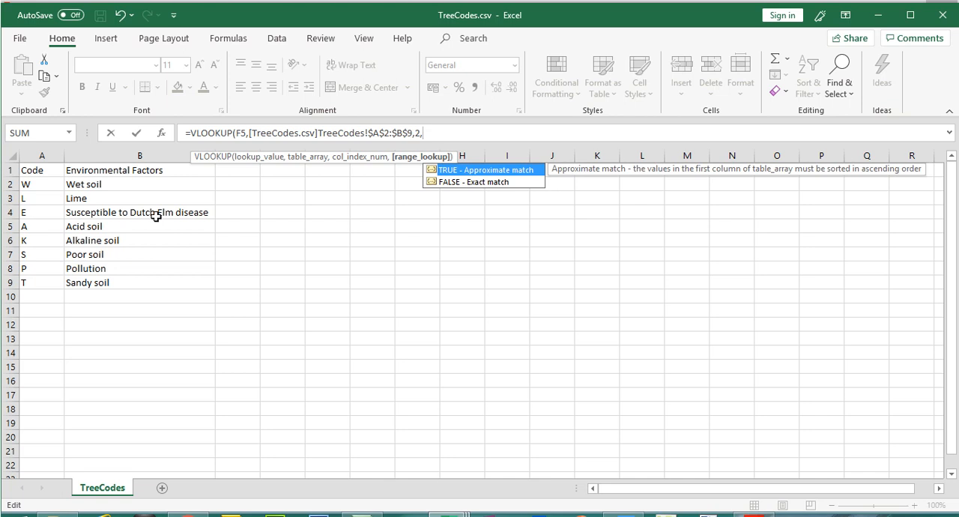
# - Complete the I5 VLOOKUP with column index 2 and FALSE for an exact match, and enter the formula
pyautogui.doubleClick(458, 181)
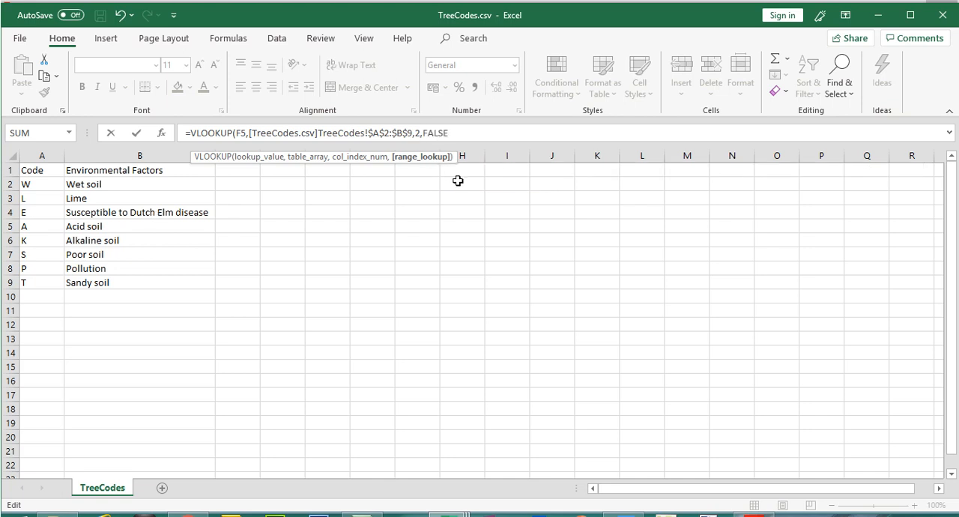
pyautogui.write(')')
pyautogui.press('Return')
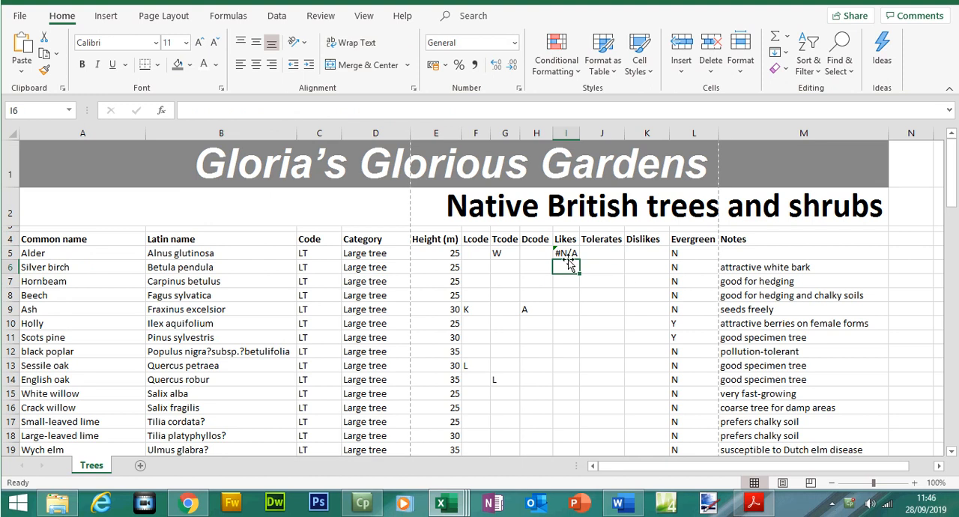
# - Copy the I5 lookup formula down the Likes column for all trees and autofit the width of column I
pyautogui.click(569, 277)
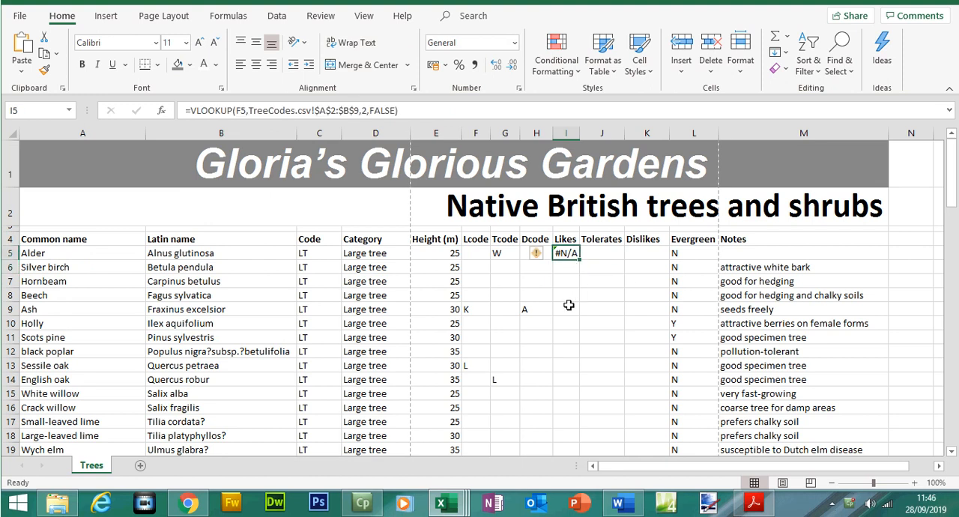
pyautogui.moveTo(584, 261); pyautogui.dragTo(571, 435)
pyautogui.moveTo(953, 379); pyautogui.dragTo(946, 191)
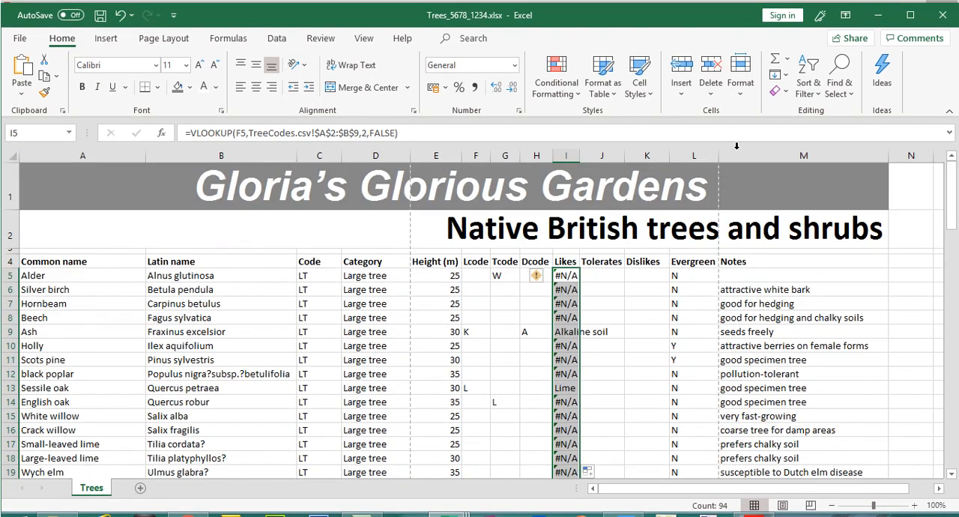
pyautogui.doubleClick(580, 155)
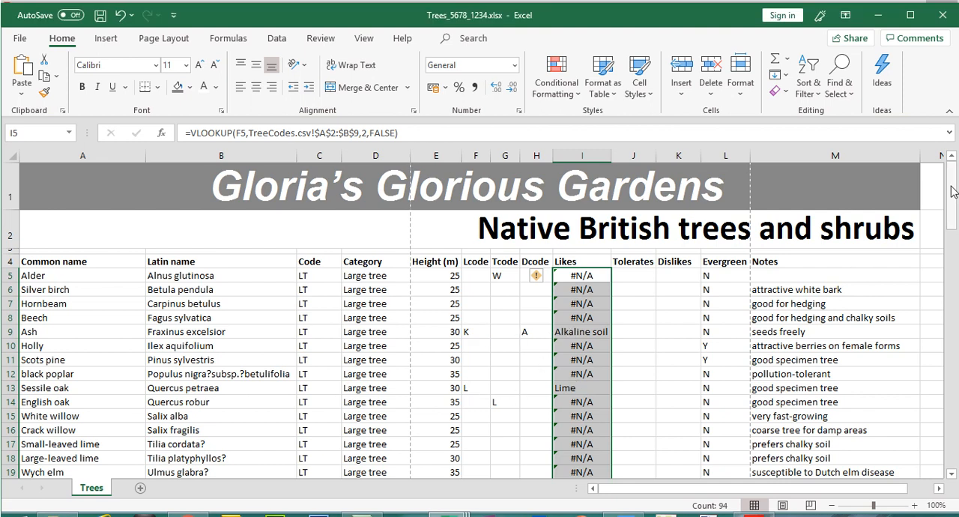
# - Examine the Likes column results and compare them with question 19's error message requirement in the exam paper
pyautogui.moveTo(952, 171); pyautogui.dragTo(957, 221)
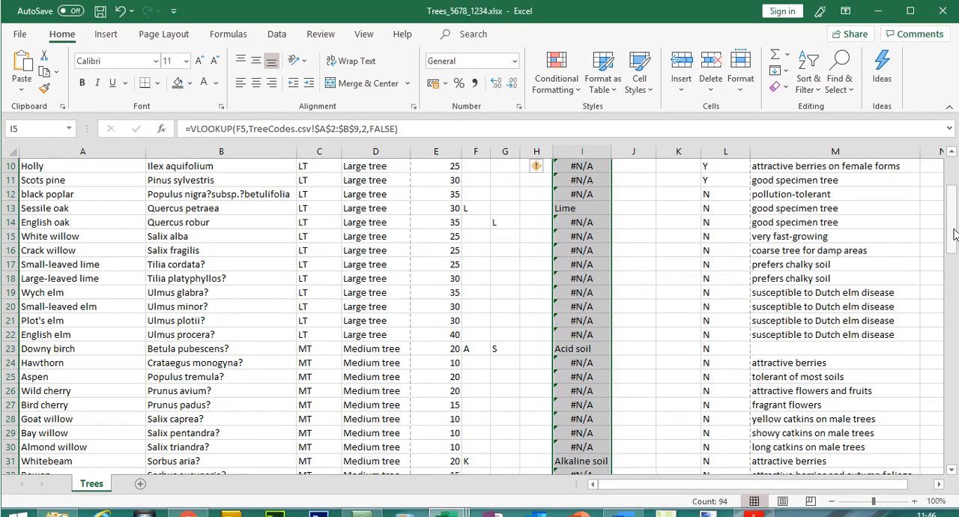
pyautogui.moveTo(953, 197); pyautogui.dragTo(954, 154)
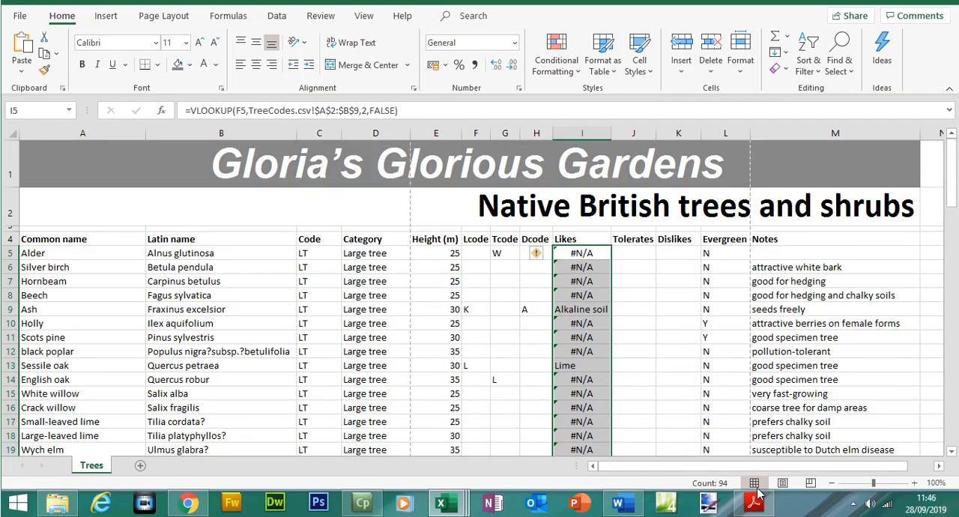
pyautogui.click(759, 495)
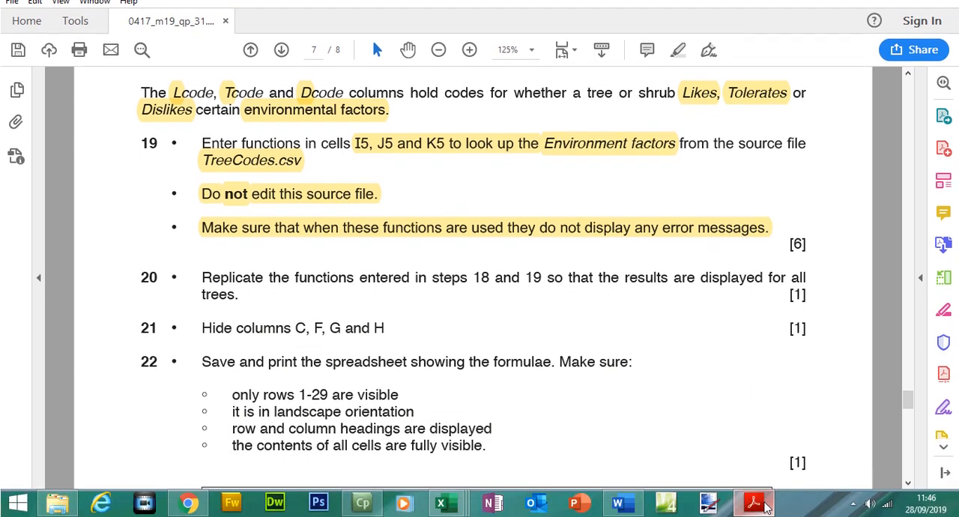
pyautogui.click(758, 503)
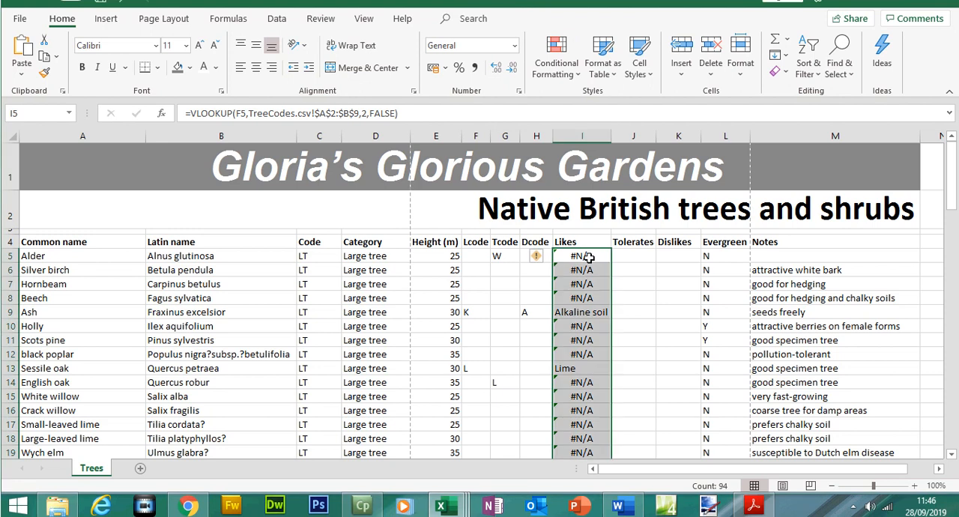
# - Clear the lookup formulas from the Likes column and start an IF formula in I5 with the logical test F5<>""
pyautogui.press('Delete')
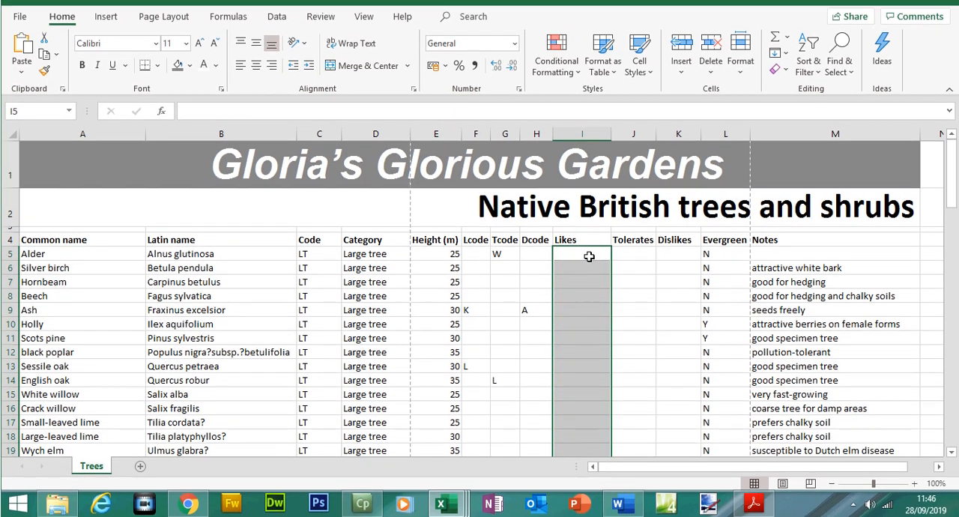
pyautogui.click(589, 255)
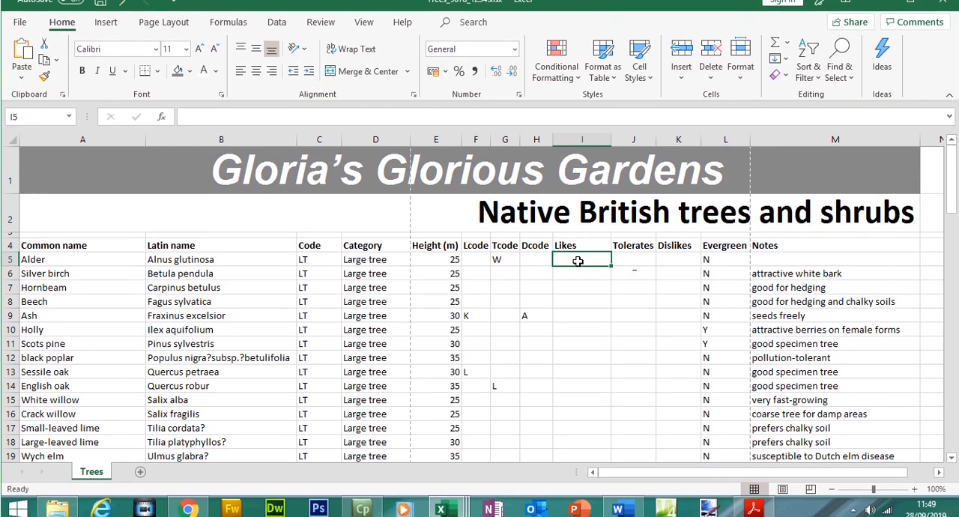
pyautogui.write('=')
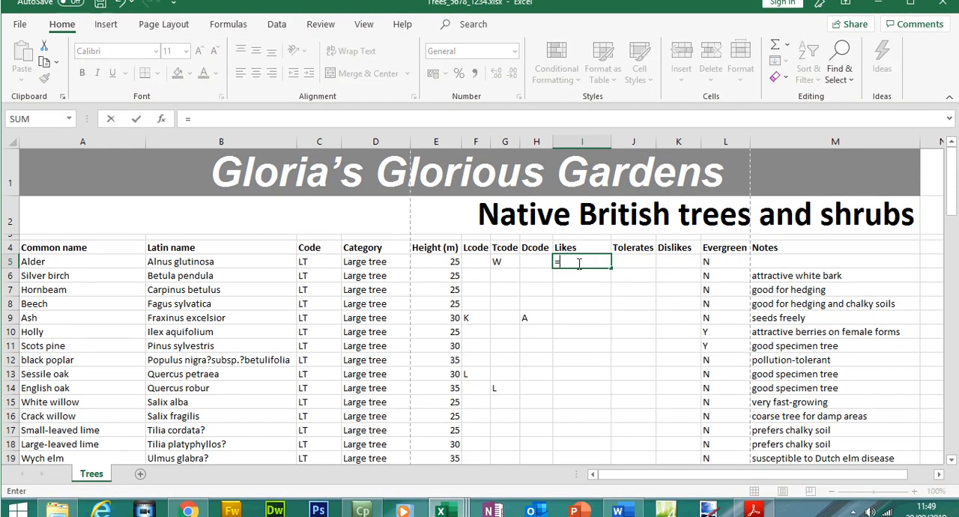
pyautogui.write('if')
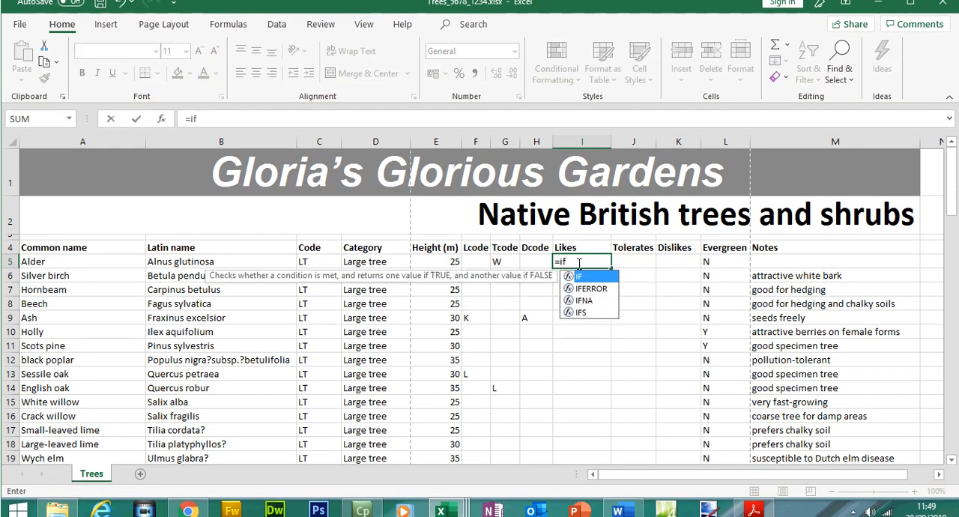
pyautogui.doubleClick(583, 277)
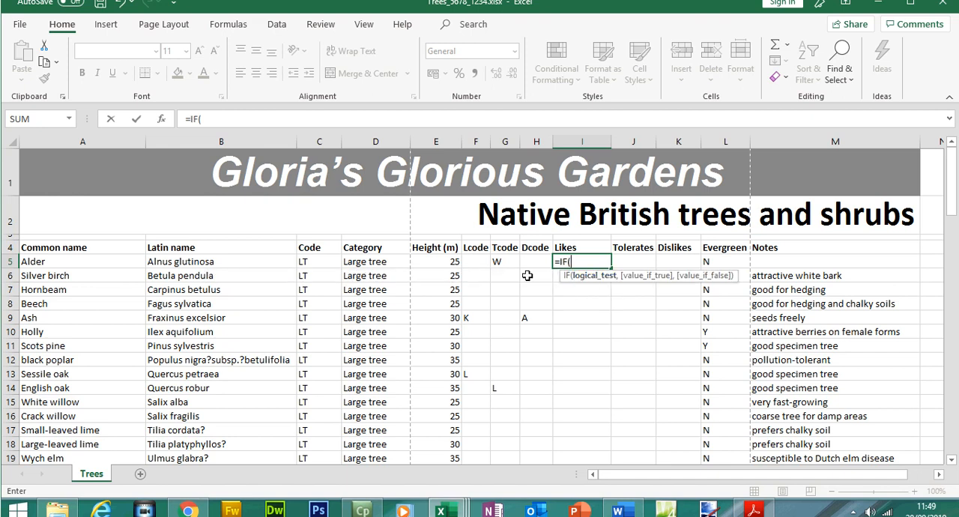
pyautogui.click(481, 263)
pyautogui.write('<>"')
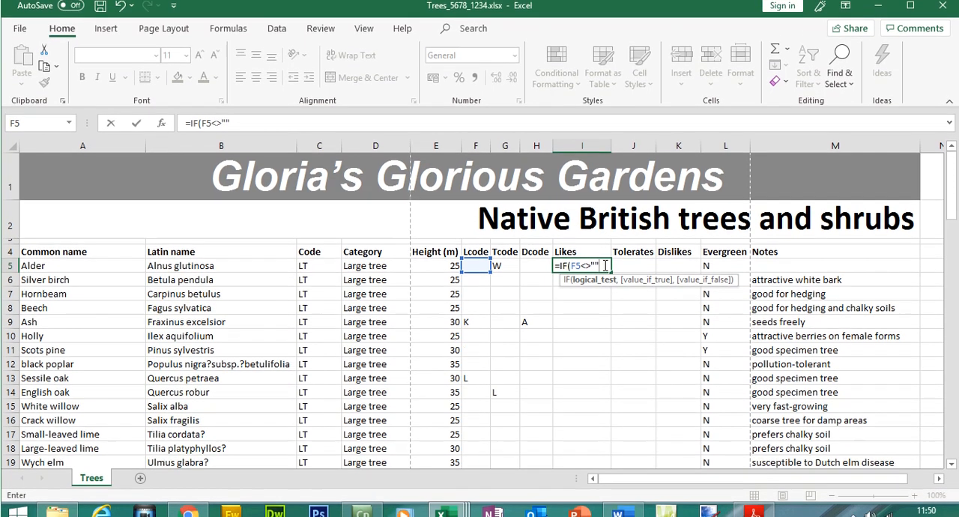
pyautogui.click(606, 253)
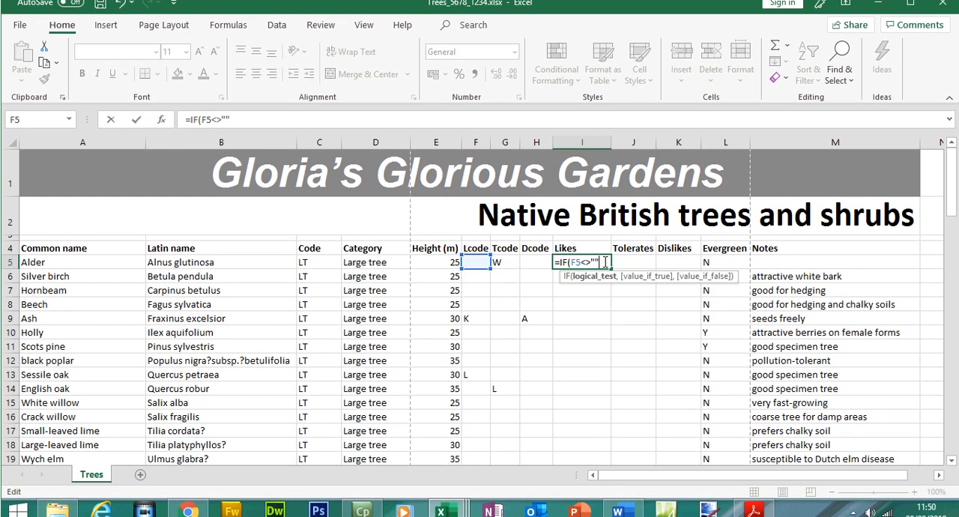
pyautogui.write(',')
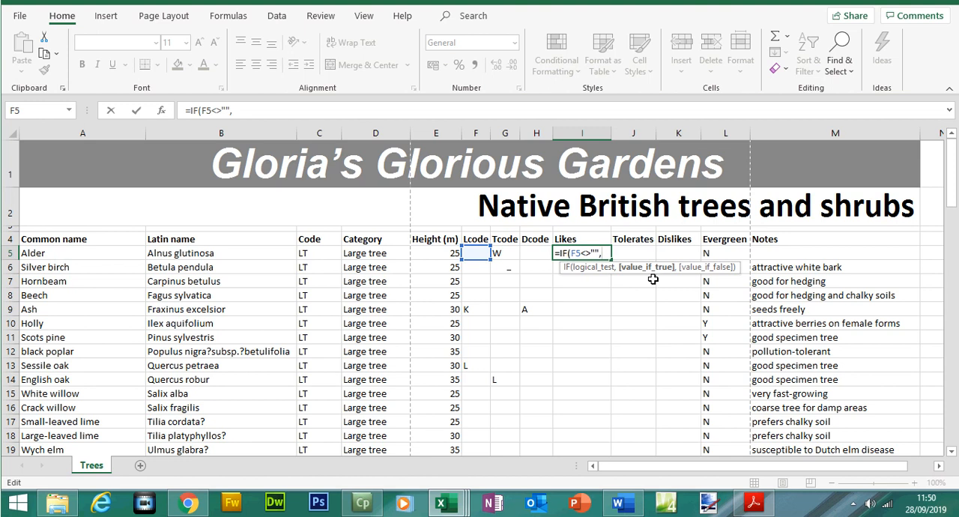
# - Nest a VLOOKUP as the IF's value if true, with lookup value F5 and table array $A$2:$B$9 in TreeCodes.csv
pyautogui.write('vlo')
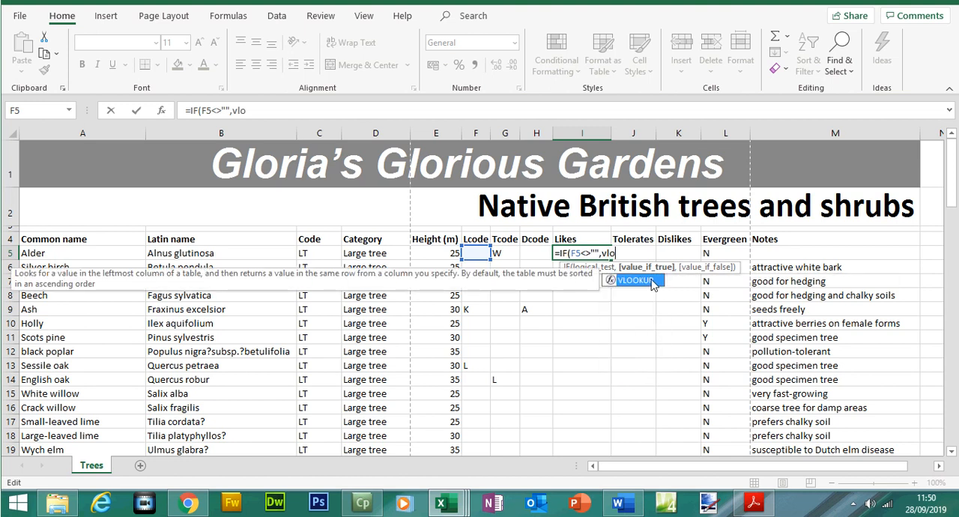
pyautogui.doubleClick(645, 280)
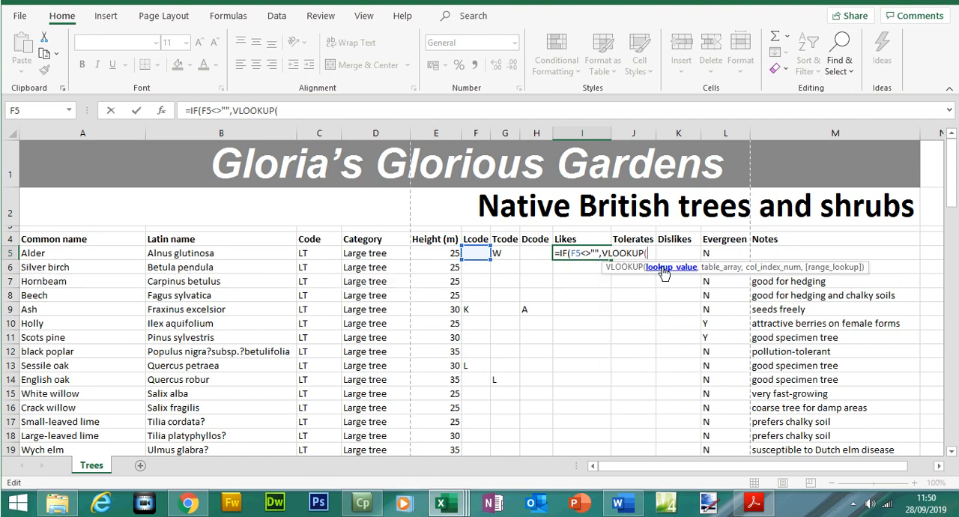
pyautogui.click(478, 254)
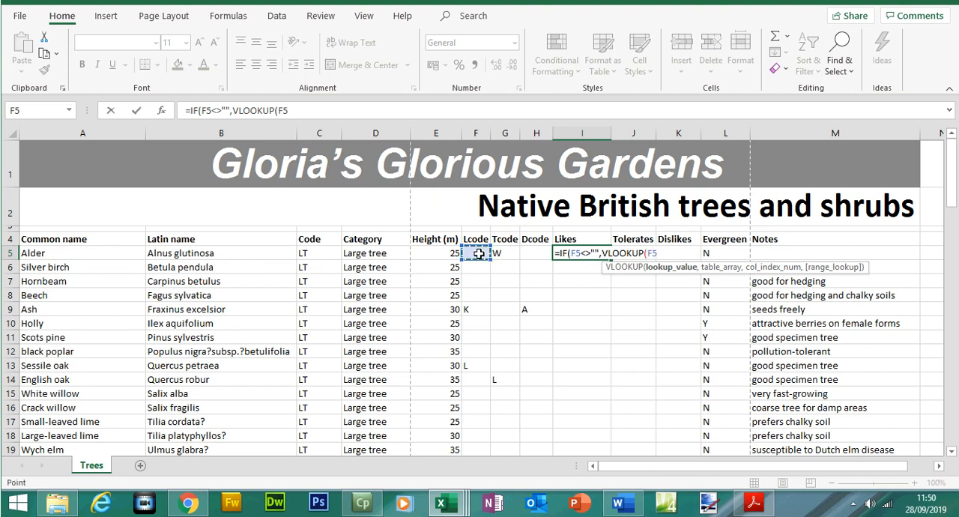
pyautogui.write(',,')
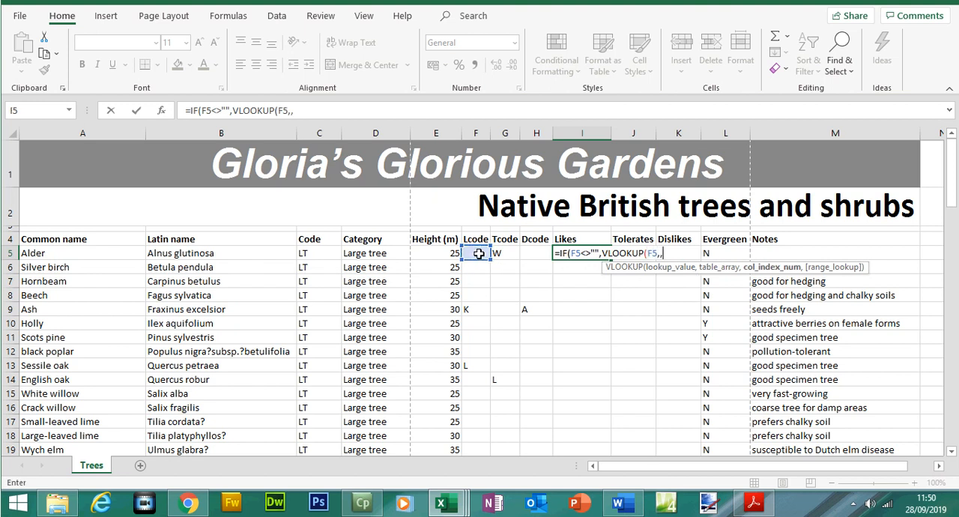
pyautogui.press('Left')
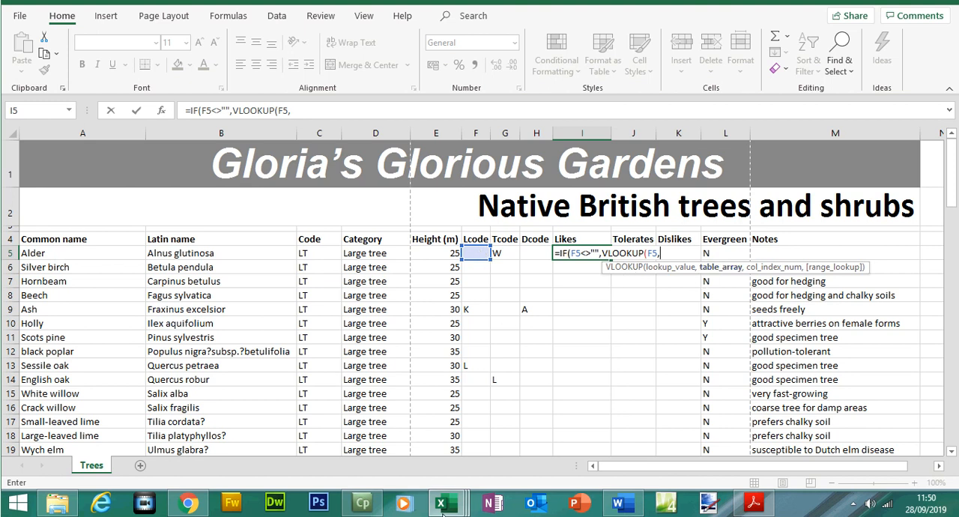
pyautogui.moveTo(443, 507)
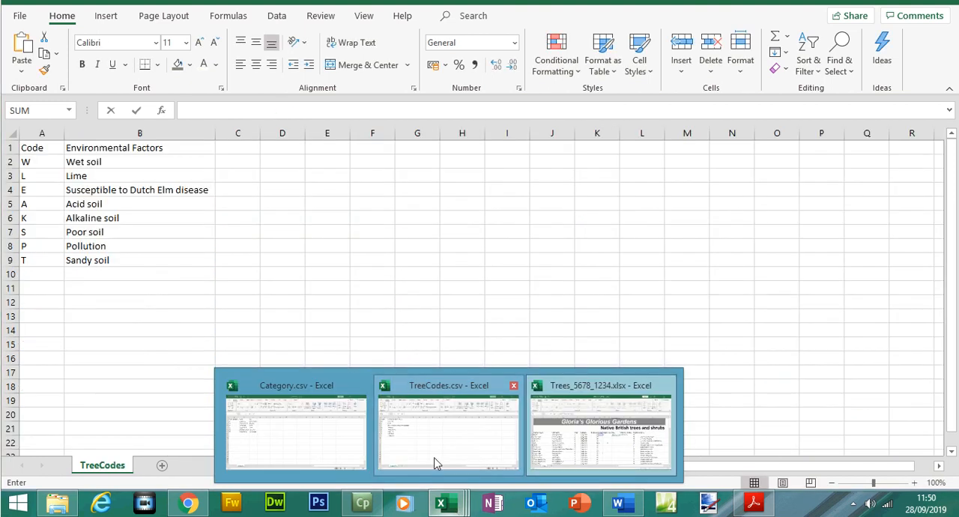
pyautogui.click(437, 463)
pyautogui.moveTo(30, 178); pyautogui.dragTo(117, 276)
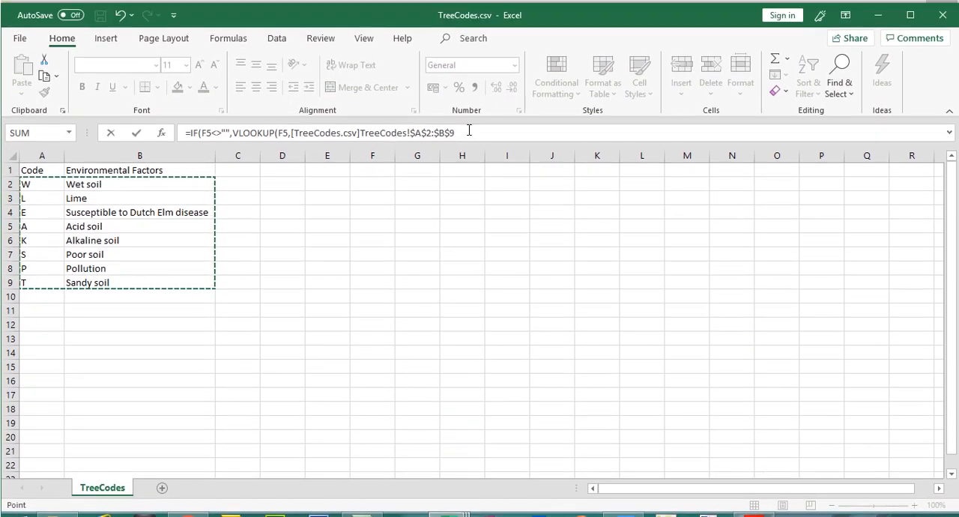
# - Complete the nested VLOOKUP with column index 2 and FALSE for an exact match, and close its bracket
pyautogui.click(469, 131)
pyautogui.write(',2')
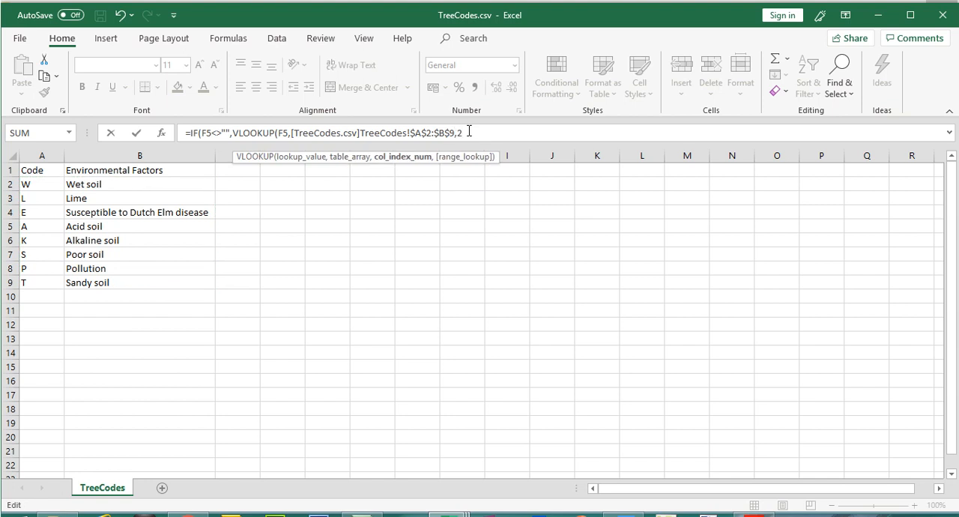
pyautogui.write(',')
pyautogui.click(520, 188)
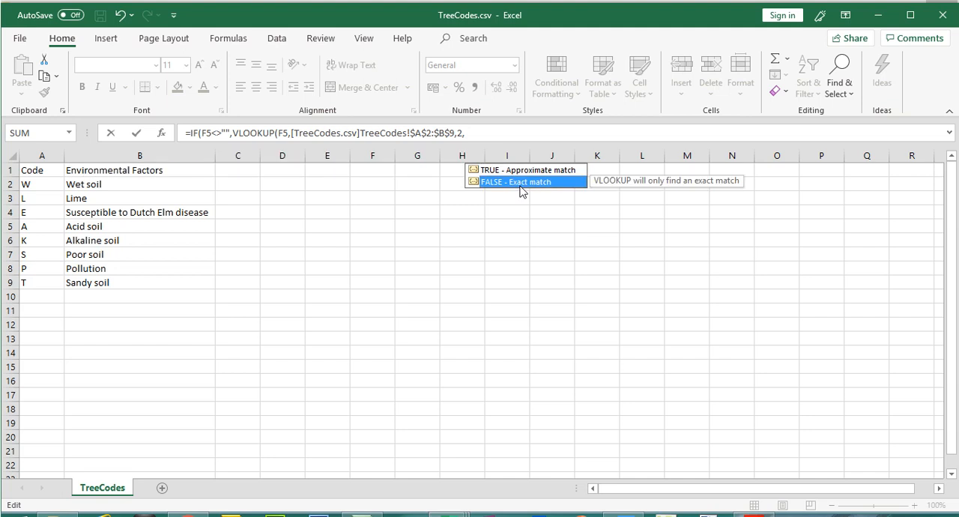
pyautogui.doubleClick(520, 187)
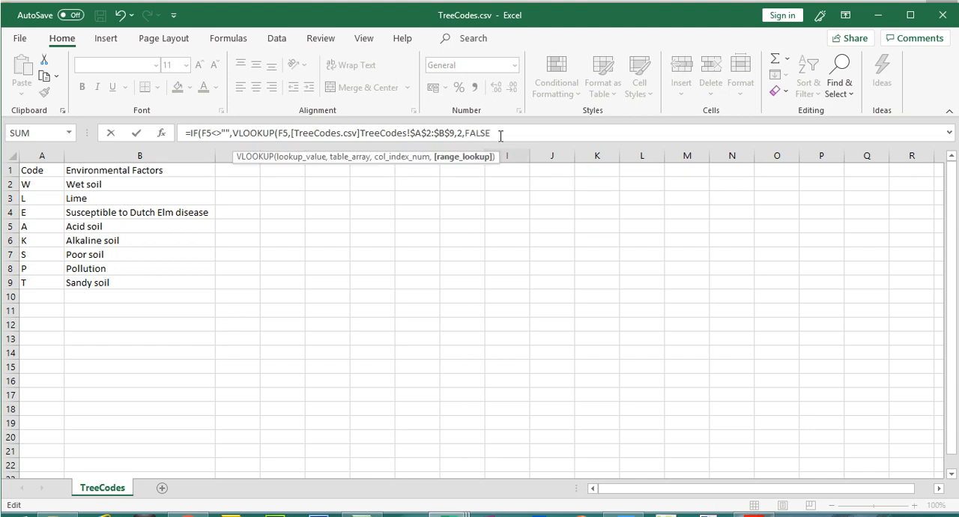
pyautogui.write('),@')
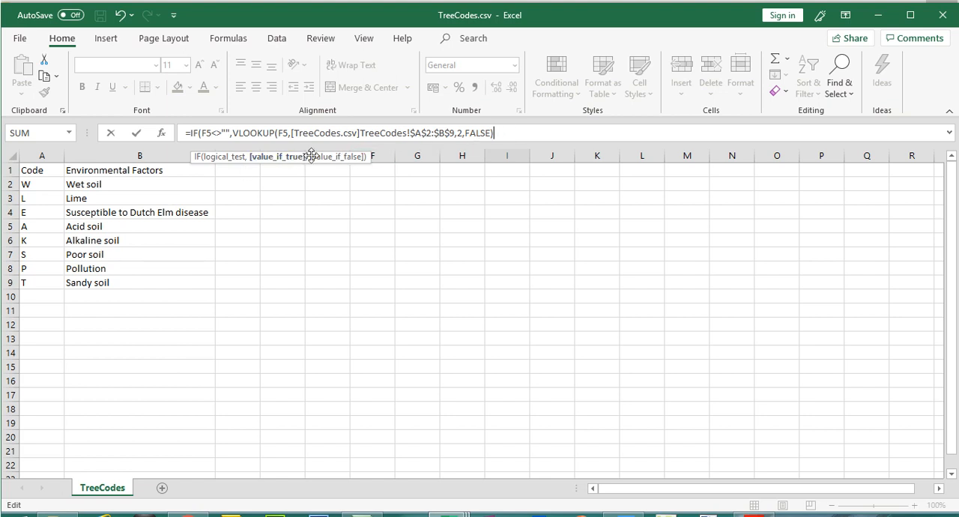
# - Set the IF's value if false to "", close its bracket and enter the finished formula in I5
pyautogui.write(',')
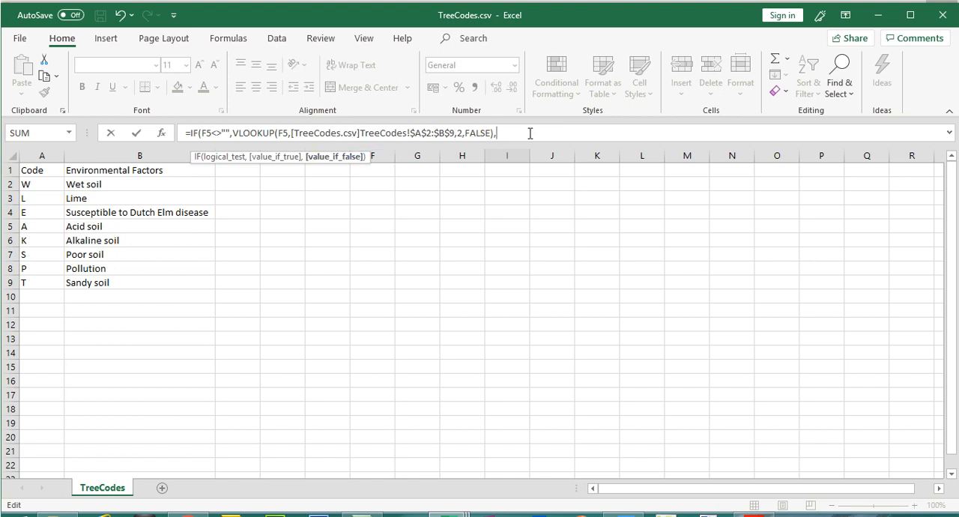
pyautogui.write('@')
pyautogui.press('BackSpace')
pyautogui.write('""')
pyautogui.write(')')
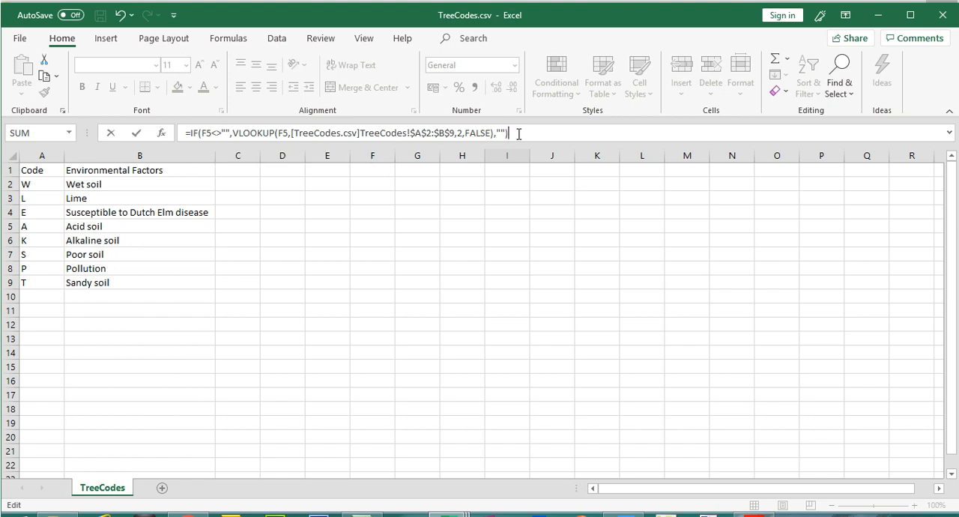
pyautogui.press('Return')
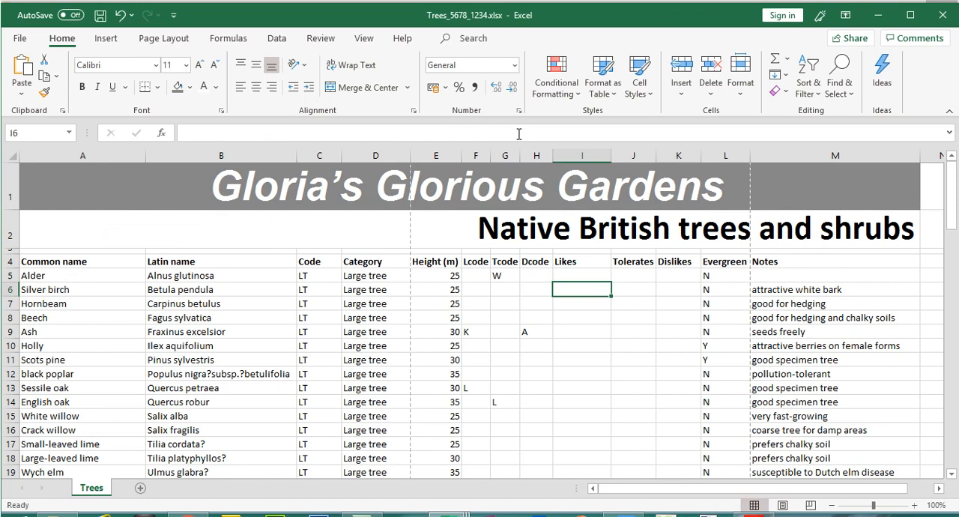
# - Review the formula in I5 and copy it down the Likes column to row 98
pyautogui.click(583, 275)
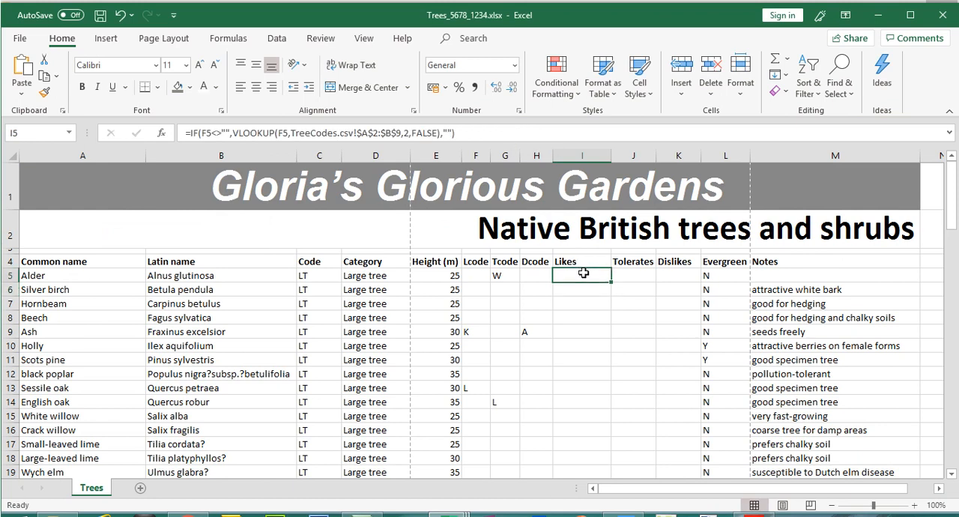
pyautogui.doubleClick(583, 275)
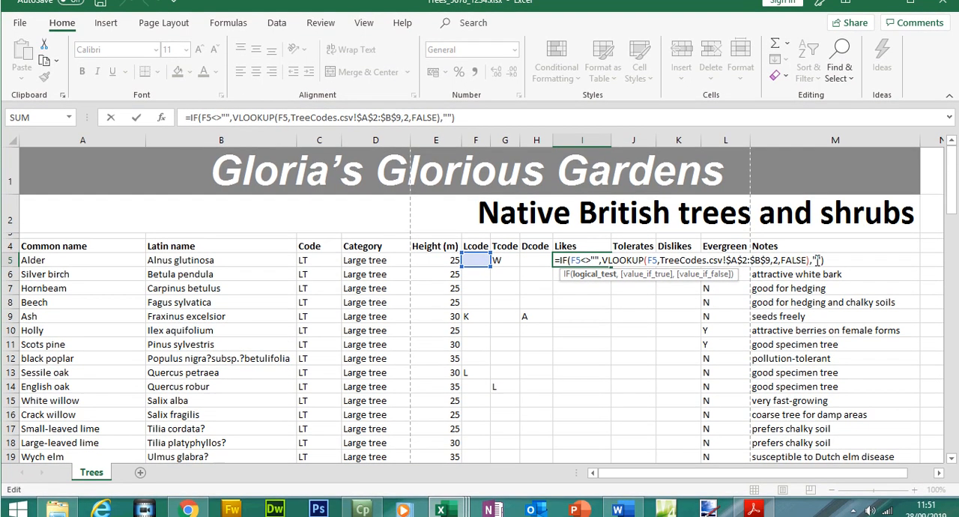
pyautogui.press('Return')
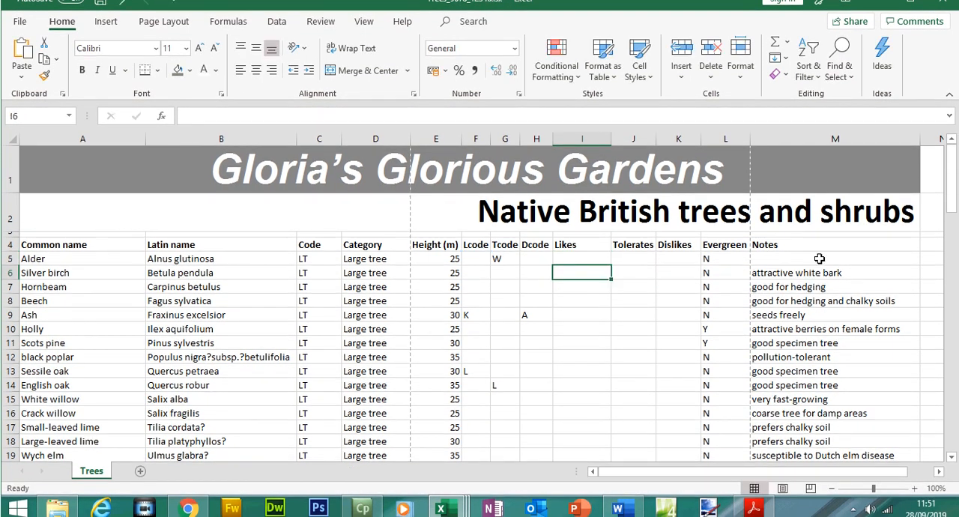
pyautogui.click(601, 261)
pyautogui.moveTo(610, 261); pyautogui.dragTo(584, 439)
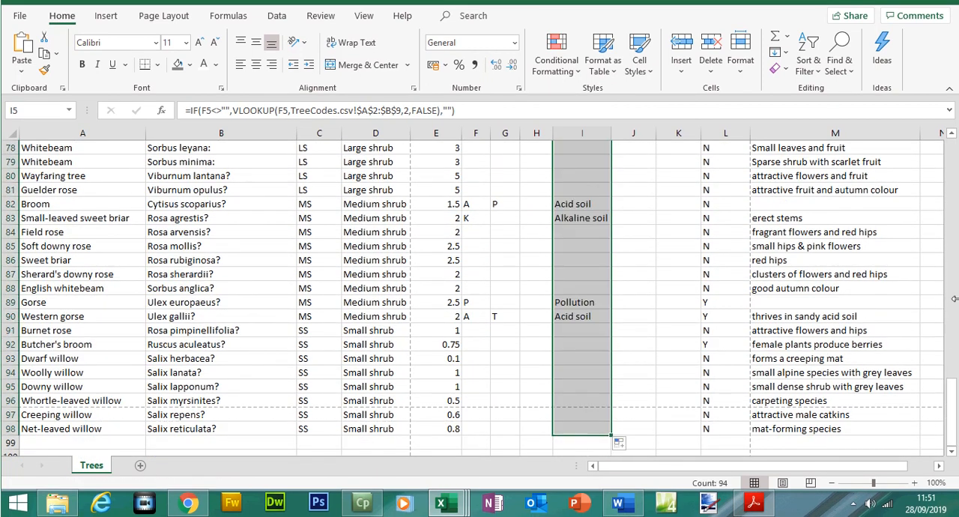
pyautogui.moveTo(952, 414); pyautogui.dragTo(952, 173)
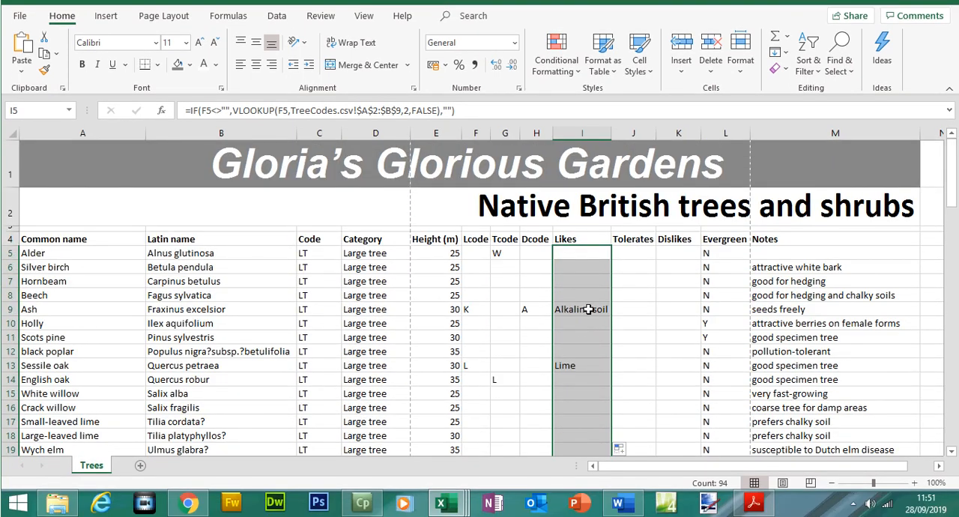
# - Examine the copied formulas in I9 and I8, comparing a row that has an Lcode with one that has none
pyautogui.click(596, 310)
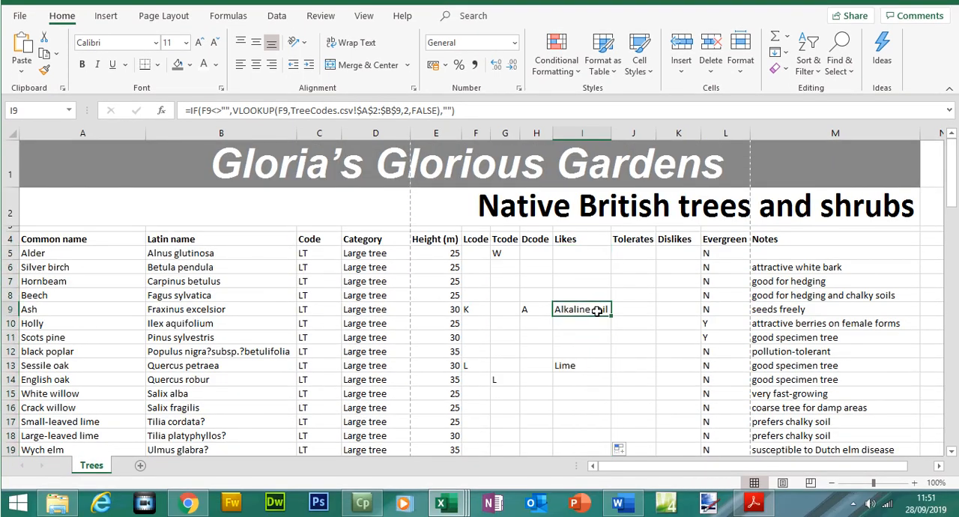
pyautogui.doubleClick(597, 311)
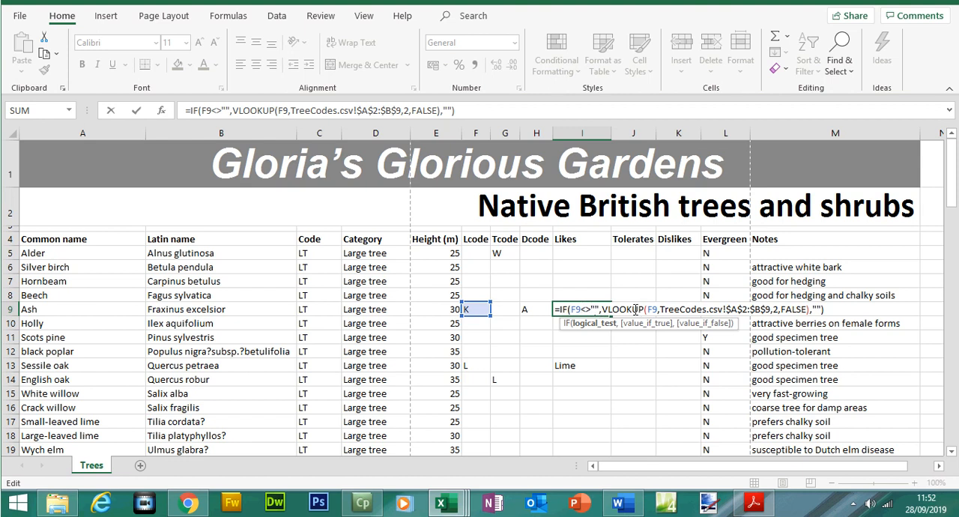
pyautogui.press('Return')
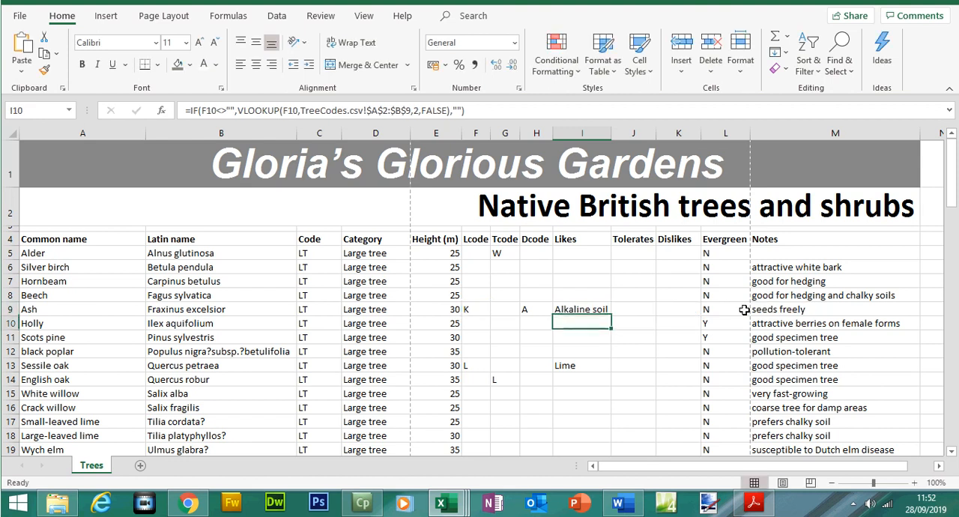
pyautogui.doubleClick(596, 295)
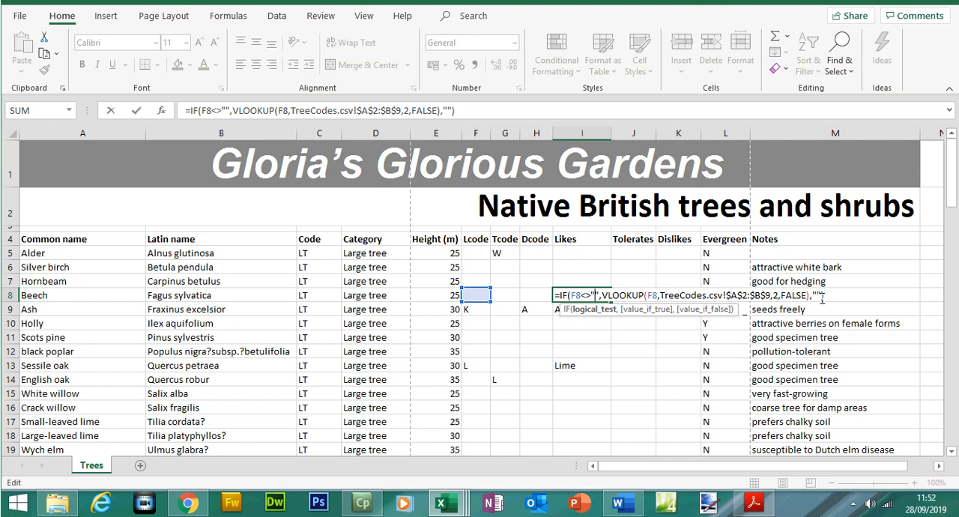
pyautogui.press('Return')
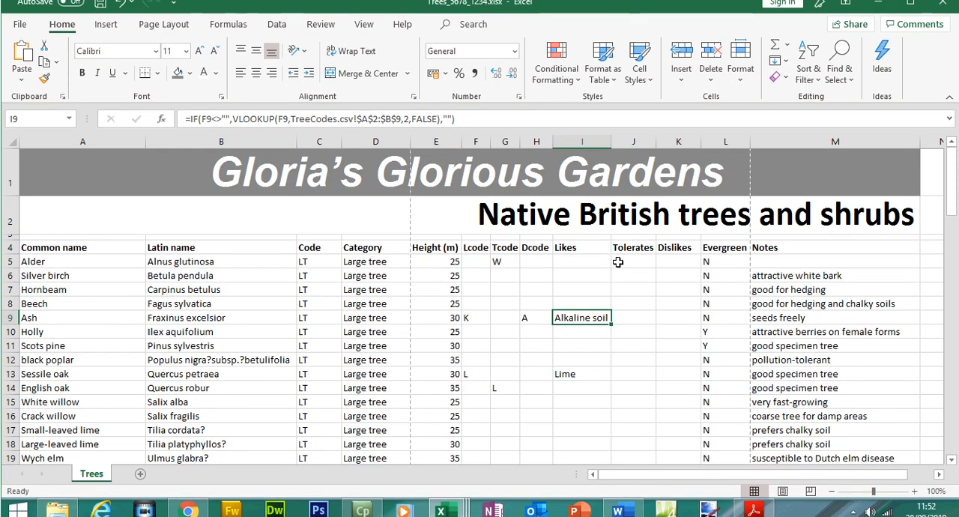
# - Start an IF formula in J5 of the Tolerates column with the logical test G5<>""
pyautogui.click(620, 261)
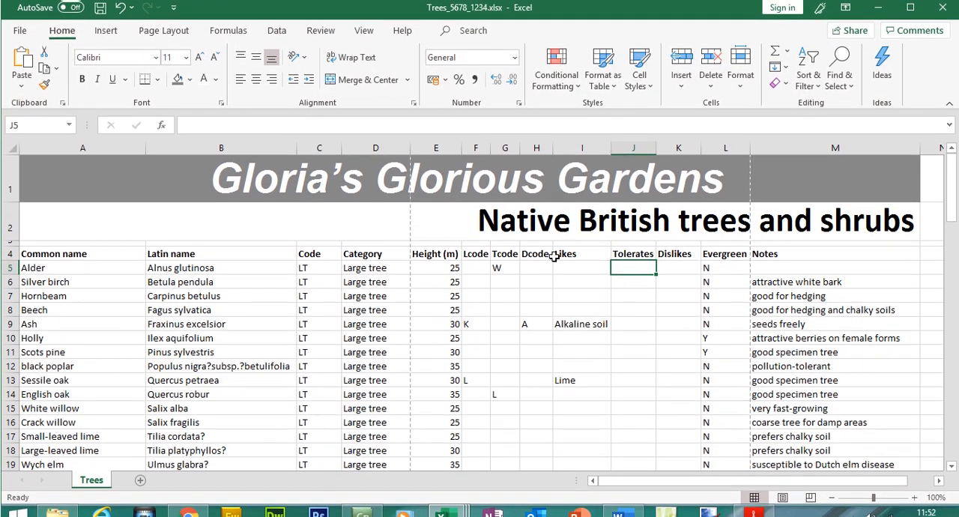
pyautogui.click(680, 266)
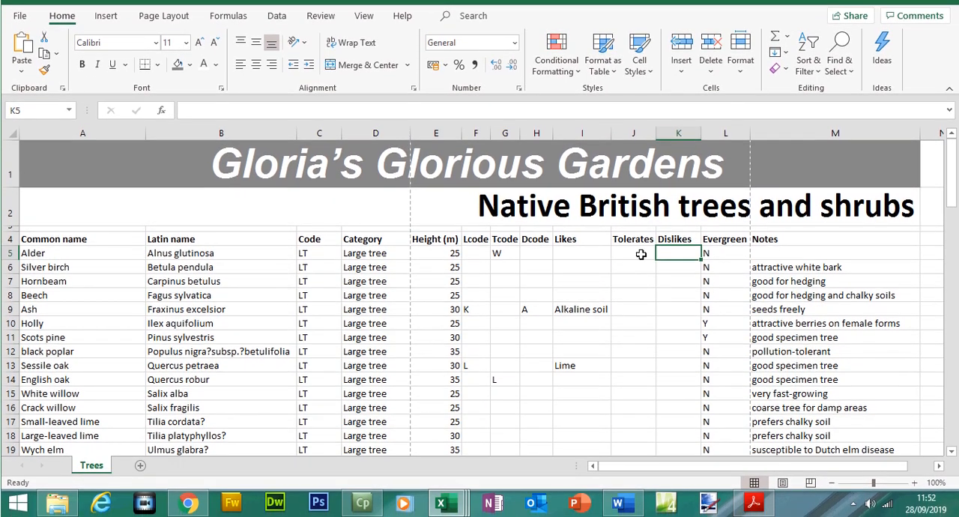
pyautogui.click(639, 254)
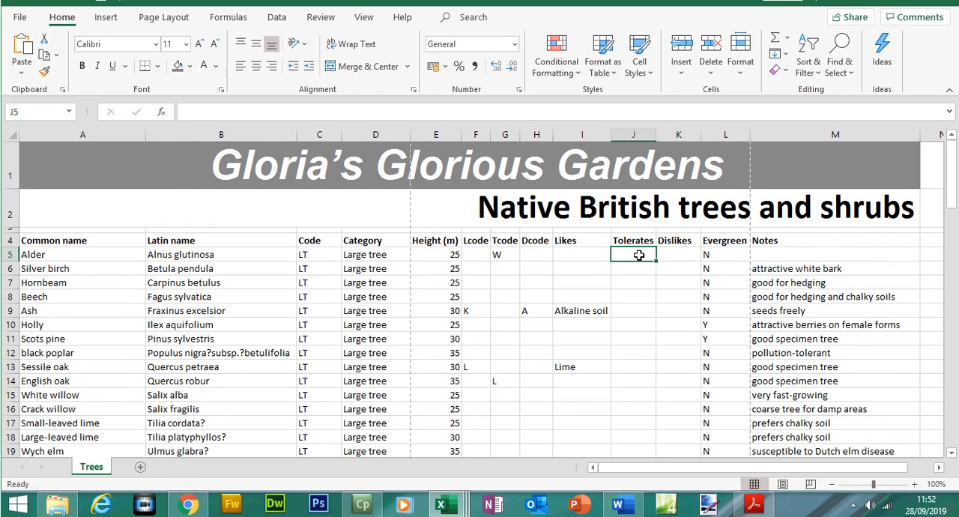
pyautogui.write('=')
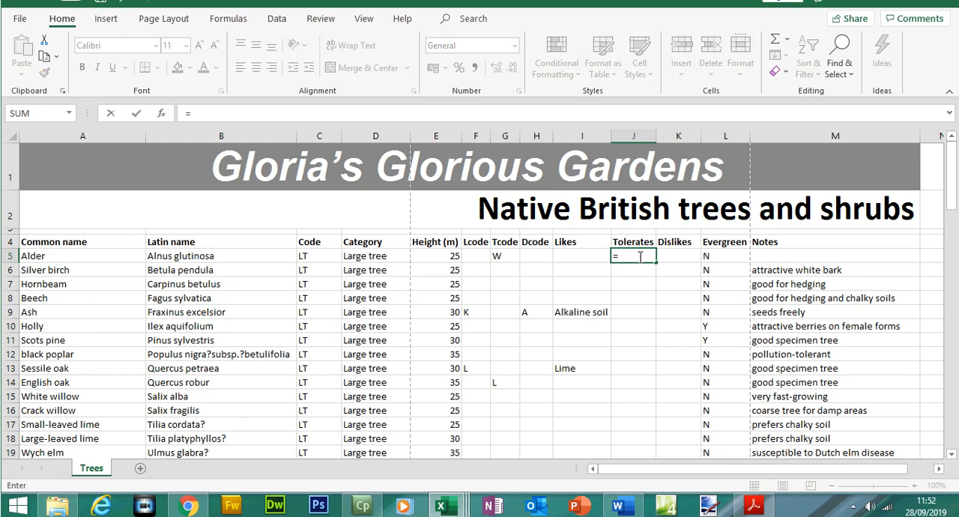
pyautogui.write('if')
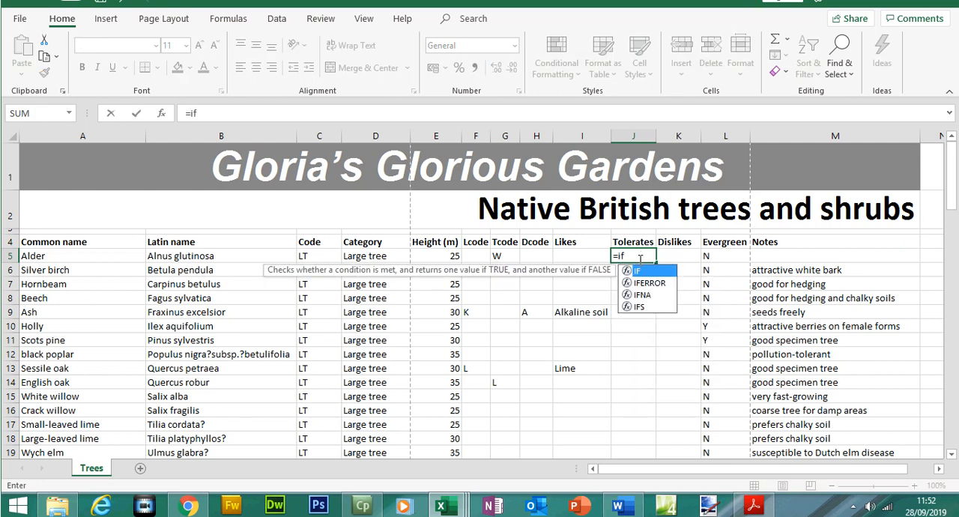
pyautogui.doubleClick(637, 271)
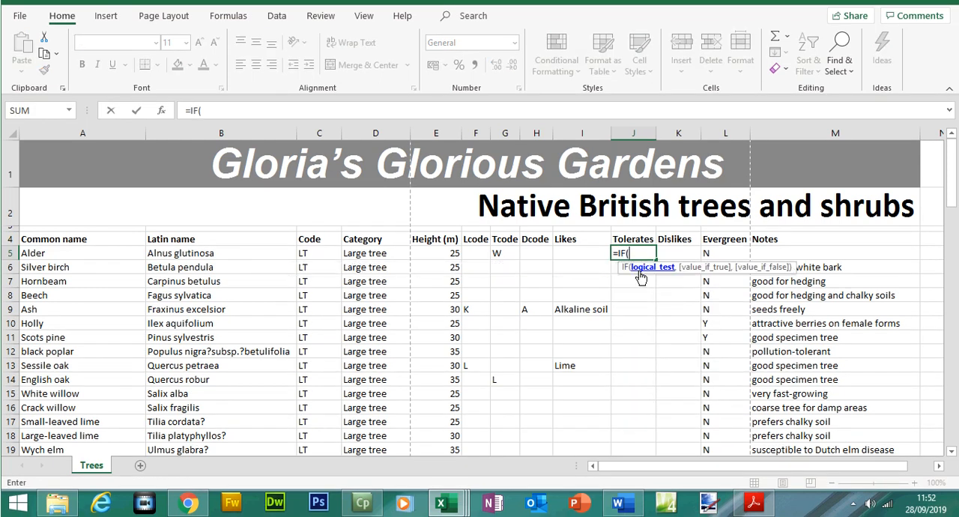
pyautogui.click(501, 255)
pyautogui.write('<>')
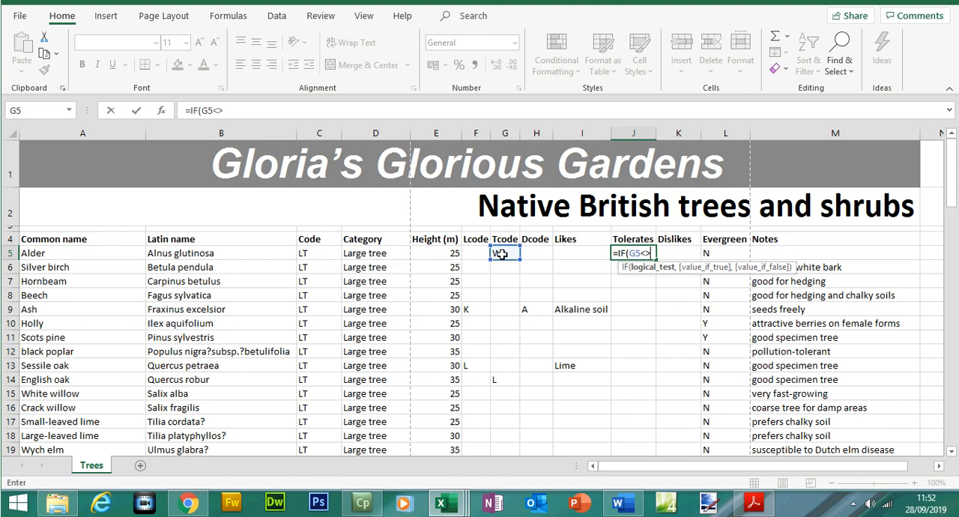
pyautogui.write('"",vloo')
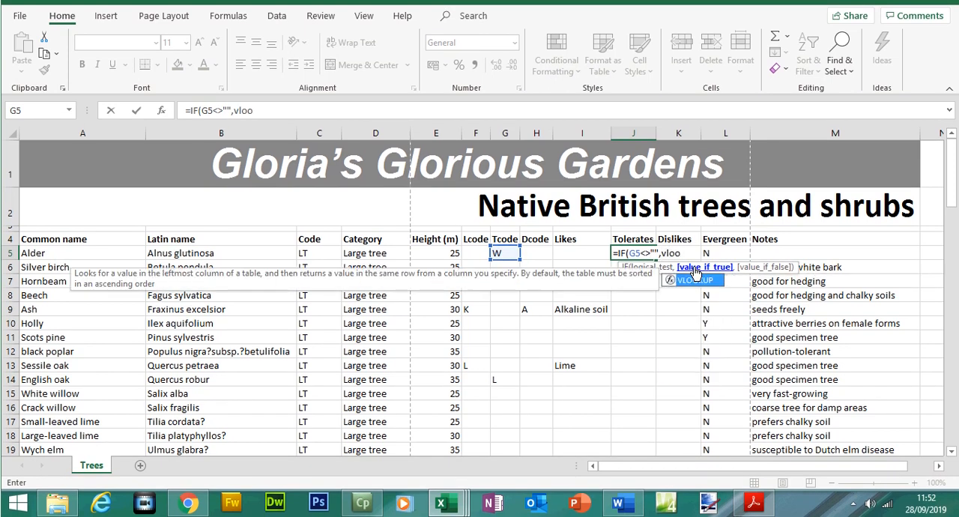
# - Nest a VLOOKUP as the IF's value if true, with lookup value G5 and table array $A$2:$B$9 in TreeCodes.csv
pyautogui.doubleClick(695, 280)
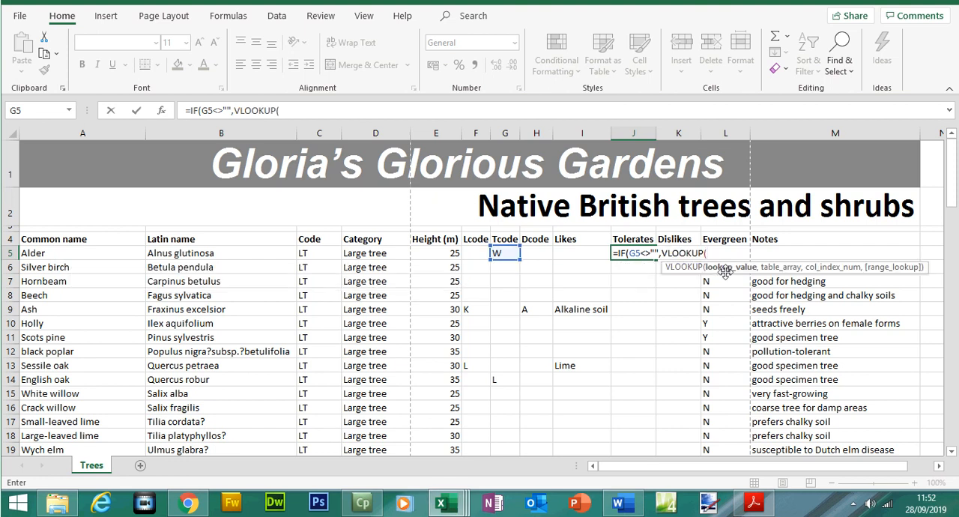
pyautogui.click(503, 252)
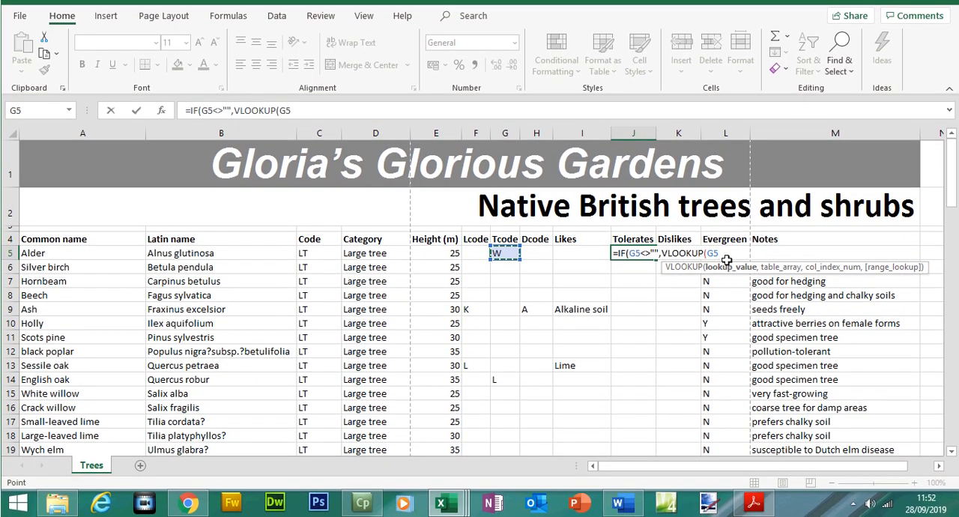
pyautogui.write(',')
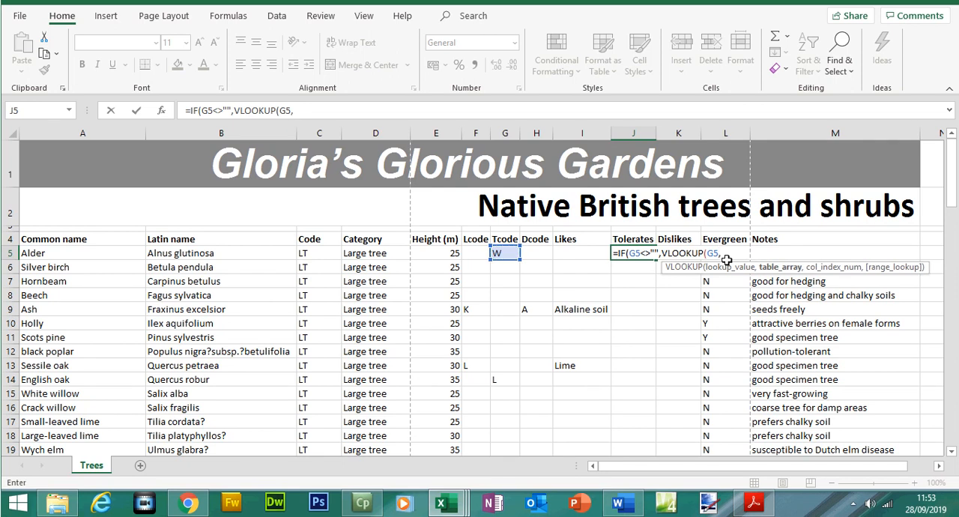
pyautogui.click(444, 503)
pyautogui.click(465, 450)
pyautogui.moveTo(41, 162); pyautogui.dragTo(132, 258)
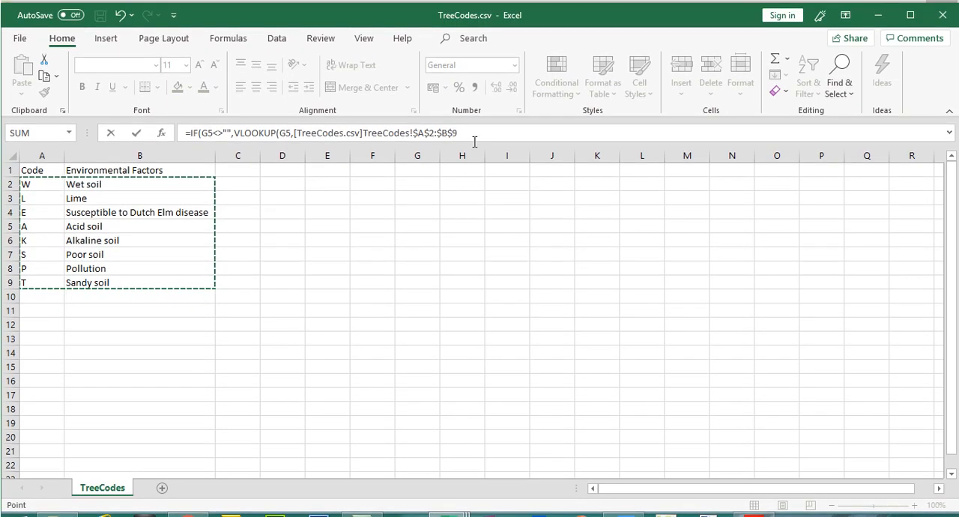
# - Complete the VLOOKUP with column index 2 and FALSE, set the IF's value if false to "", and enter the J5 formula
pyautogui.click(475, 123)
pyautogui.write(',2')
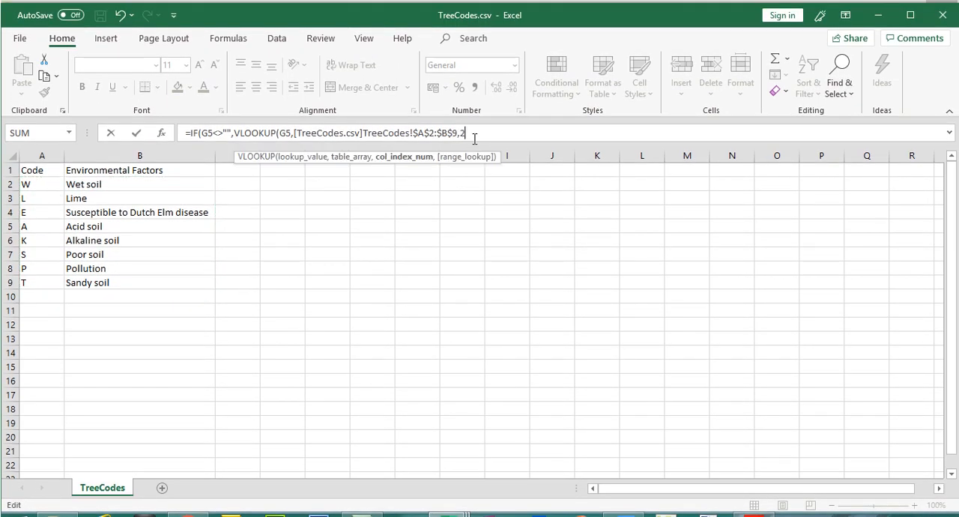
pyautogui.write(',')
pyautogui.press('Down')
pyautogui.press('Tab')
pyautogui.write(')')
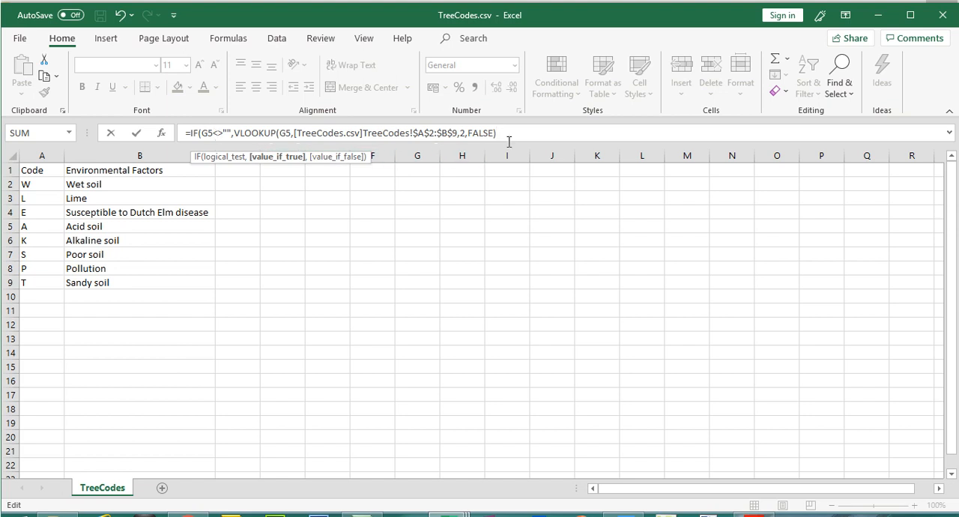
pyautogui.write(',')
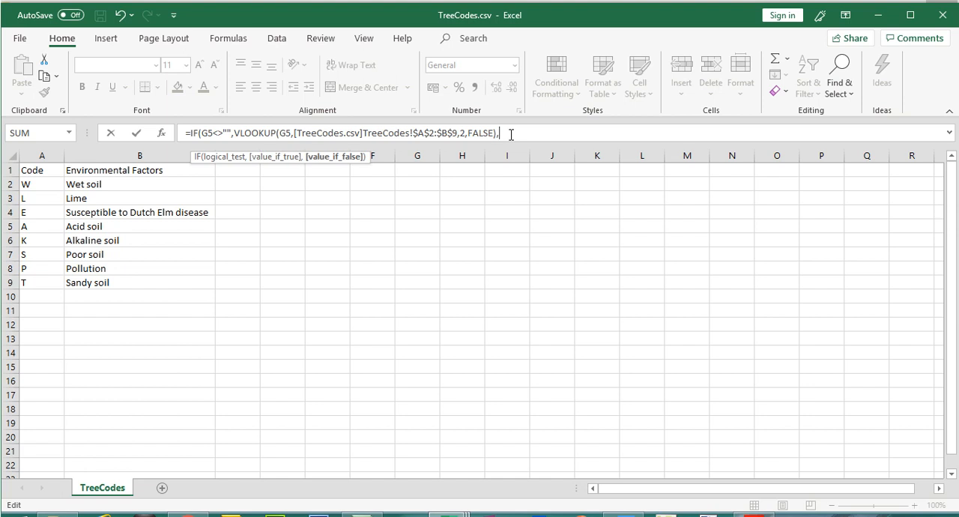
pyautogui.write('"")')
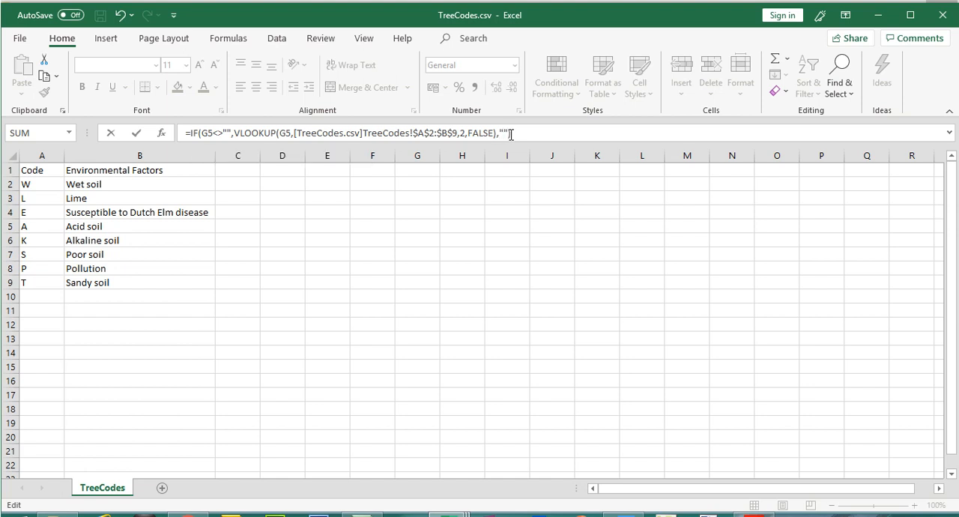
pyautogui.press('Return')
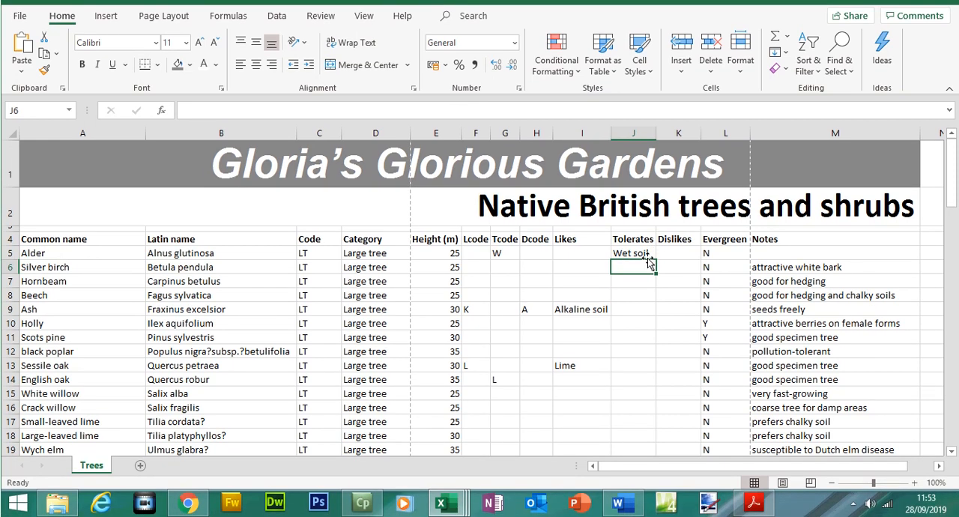
# - Copy the J5 formula down the Tolerates column to row 98
pyautogui.click(647, 255)
pyautogui.moveTo(669, 347)
pyautogui.mouseDown()
pyautogui.moveTo(659, 448)
pyautogui.moveTo(649, 430)
pyautogui.mouseUp()
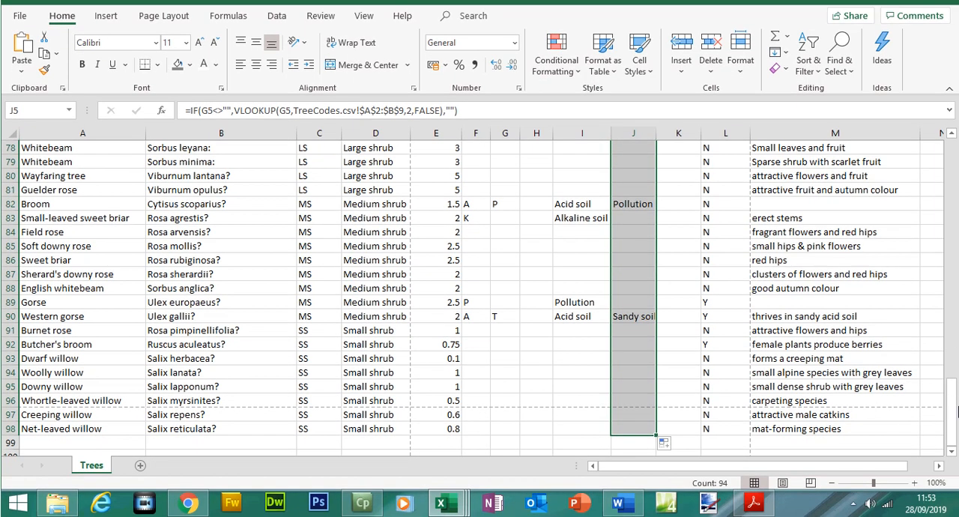
pyautogui.moveTo(956, 411); pyautogui.dragTo(950, 177)
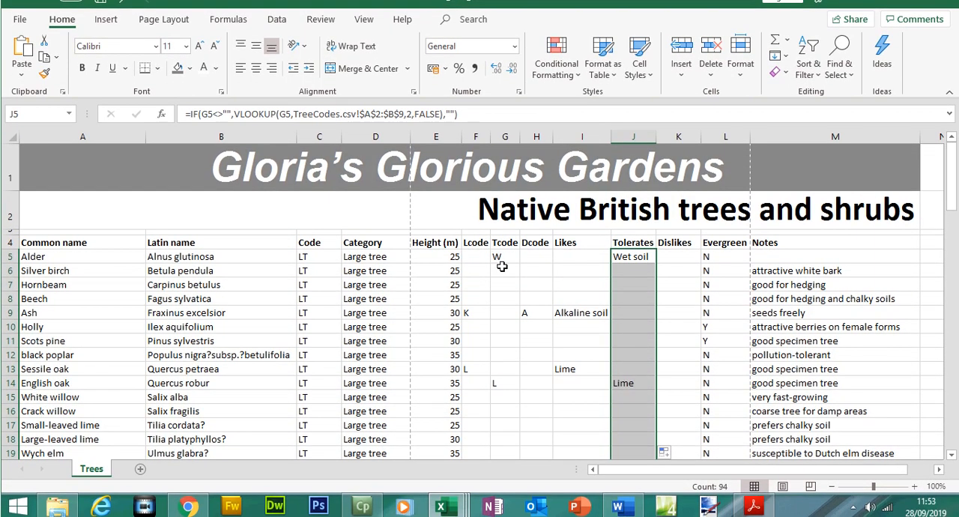
# - Clear the Tcode in G5 to test the blank case and inspect the formula in J5
pyautogui.click(502, 272)
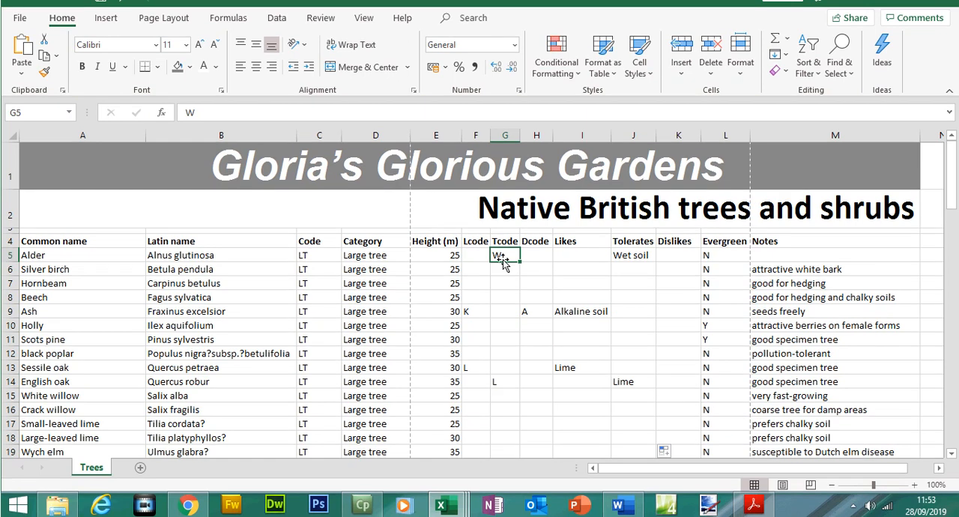
pyautogui.press('BackSpace')
pyautogui.press('Return')
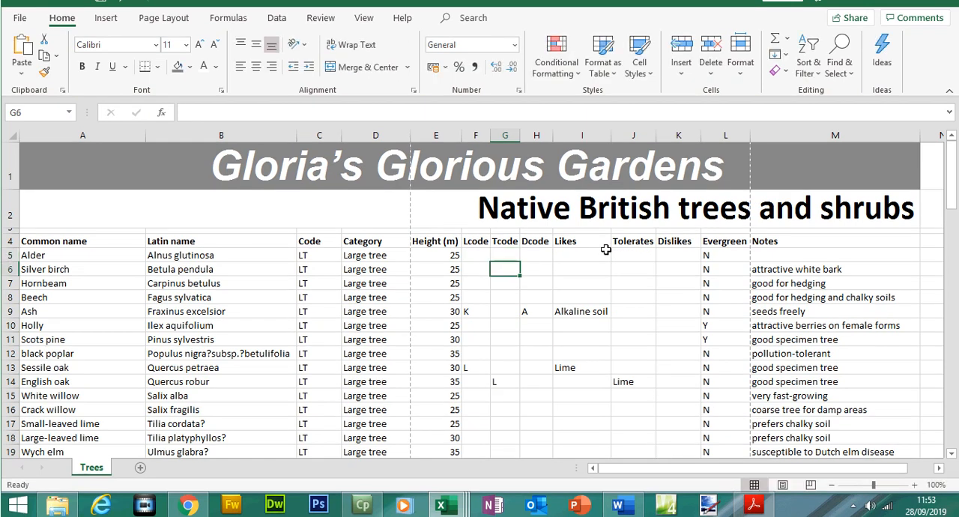
pyautogui.click(636, 253)
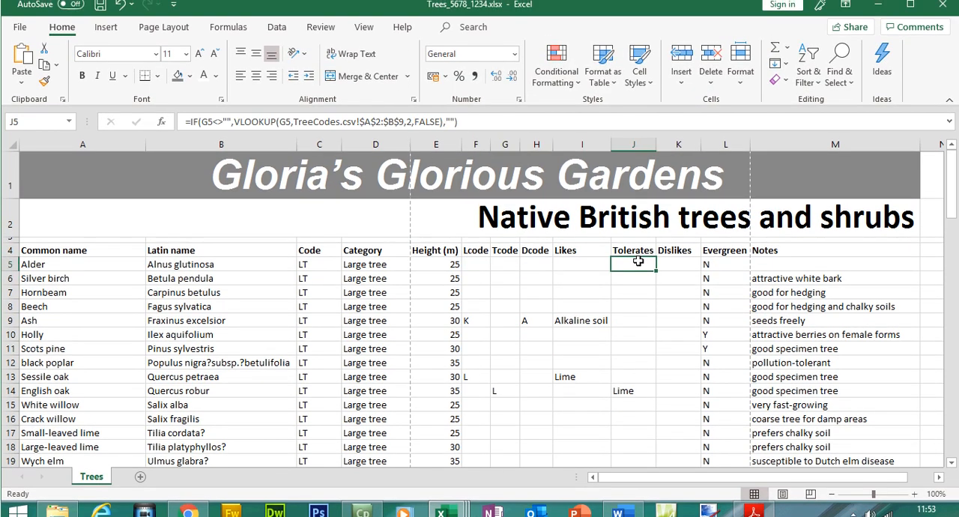
pyautogui.doubleClick(637, 261)
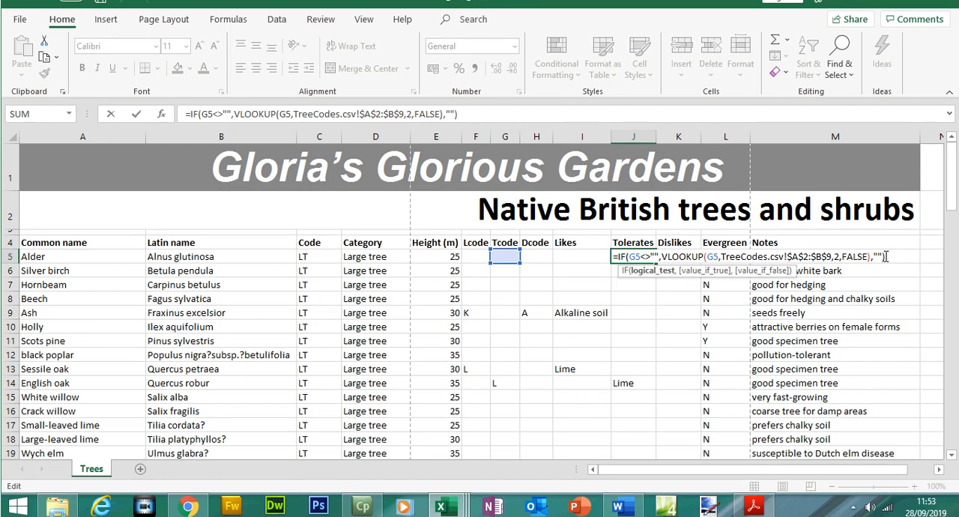
pyautogui.press('Return')
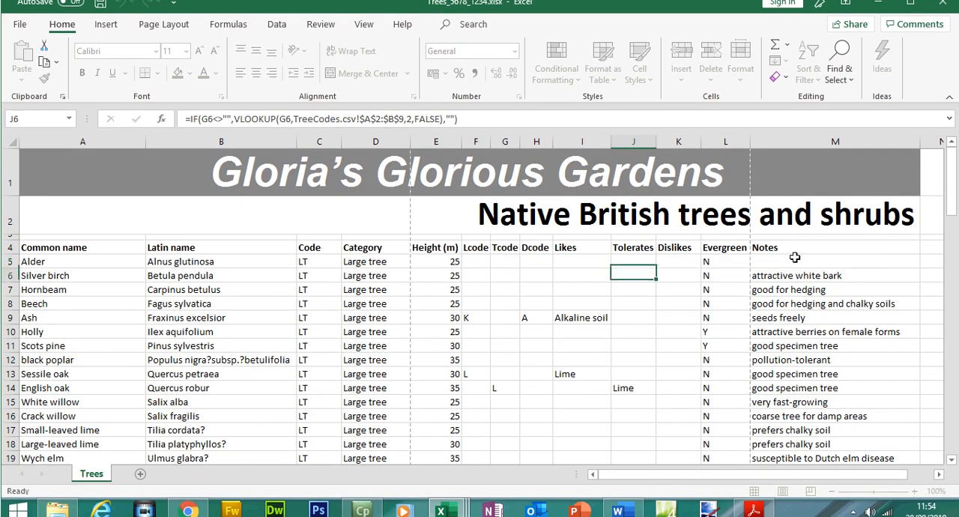
# - Restore the code W in G5
pyautogui.press('Up')
pyautogui.press('Left')
pyautogui.press('Left')
pyautogui.press('Left')
pyautogui.write('W')
pyautogui.hotkey('ctrl', 'Return')
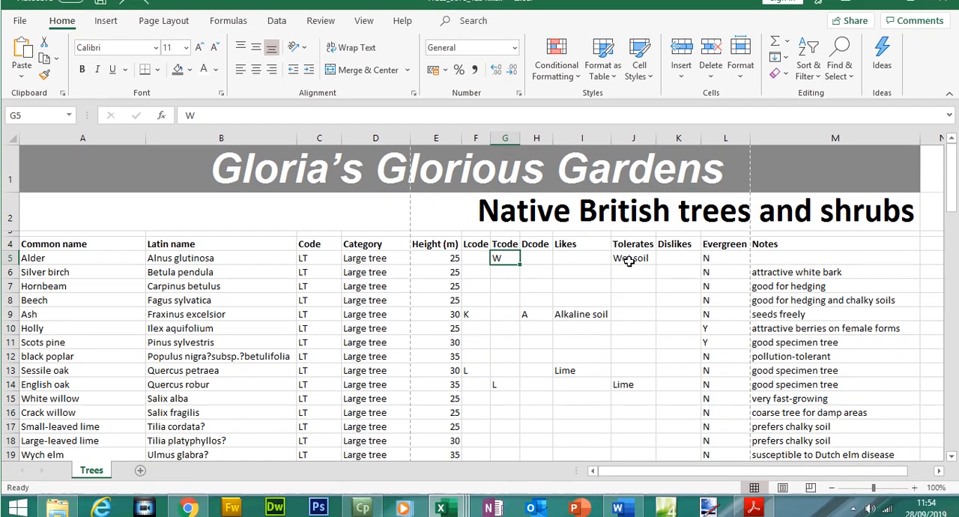
# - Check the J5 formula and start an IF formula in K5 with the logical test H5<>""
pyautogui.doubleClick(631, 264)
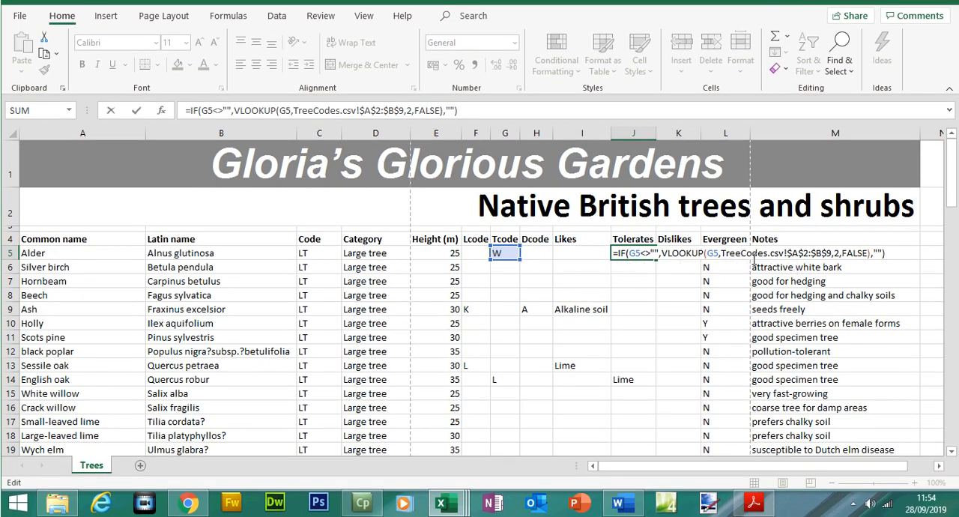
pyautogui.press('Return')
pyautogui.click(683, 254)
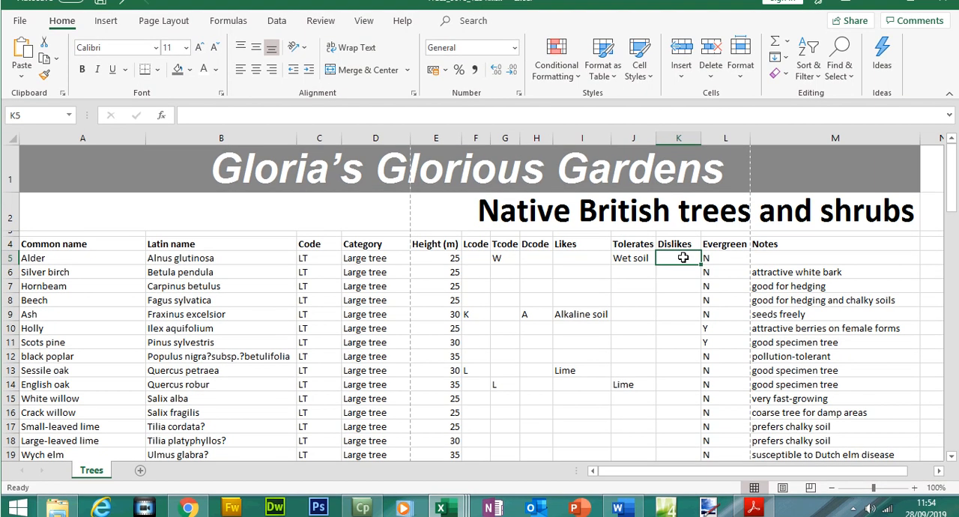
pyautogui.write('=v')
pyautogui.press('BackSpace')
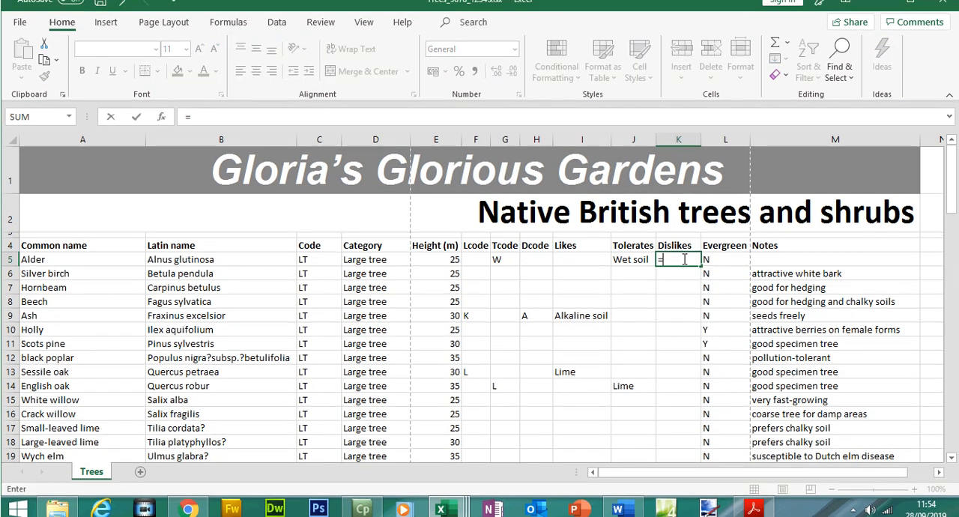
pyautogui.write('if')
pyautogui.press('Tab')
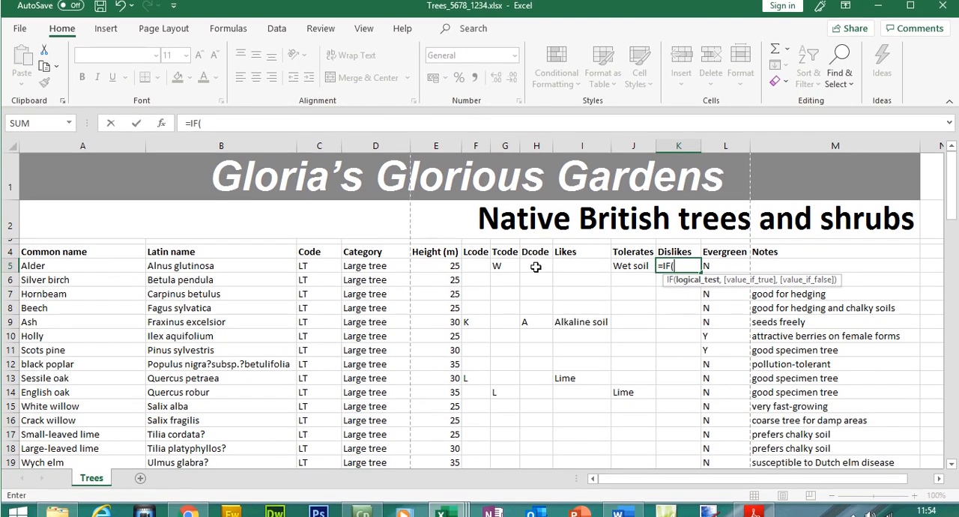
pyautogui.click(535, 269)
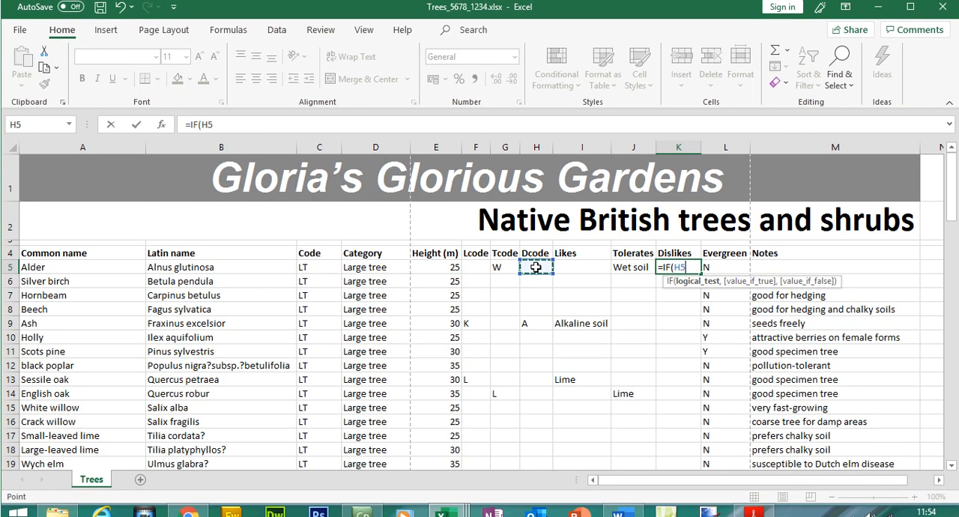
pyautogui.write('<>"",vloo')
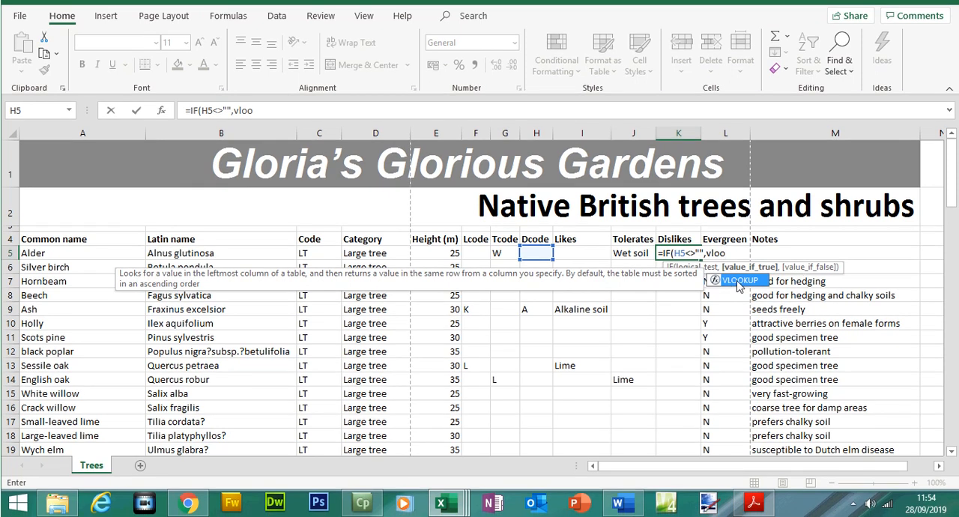
# - Add a VLOOKUP of H5 as the value if true, using $A$2:$B$9 in TreeCodes.csv as the table array
pyautogui.doubleClick(738, 286)
pyautogui.click(540, 252)
pyautogui.write(',')
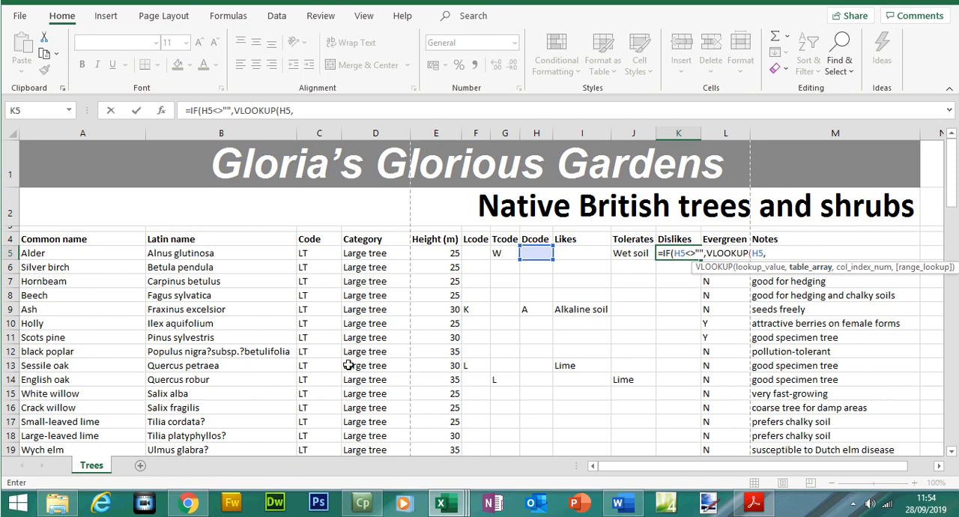
pyautogui.moveTo(446, 502)
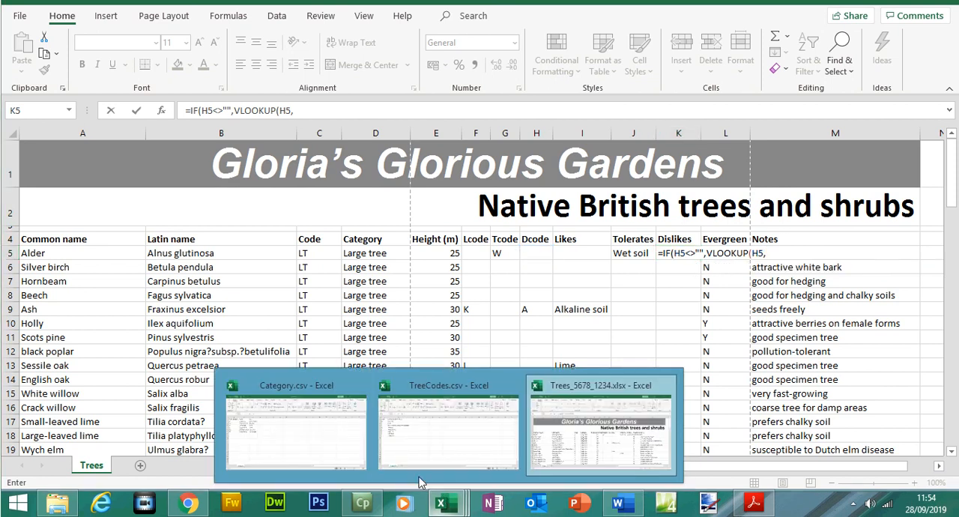
pyautogui.click(428, 443)
pyautogui.moveTo(45, 162); pyautogui.dragTo(128, 288)
pyautogui.click(482, 133)
# - Complete the VLOOKUP with column index 2 and FALSE, set the value if false to "", and enter the K5 formula
pyautogui.write(',2,')
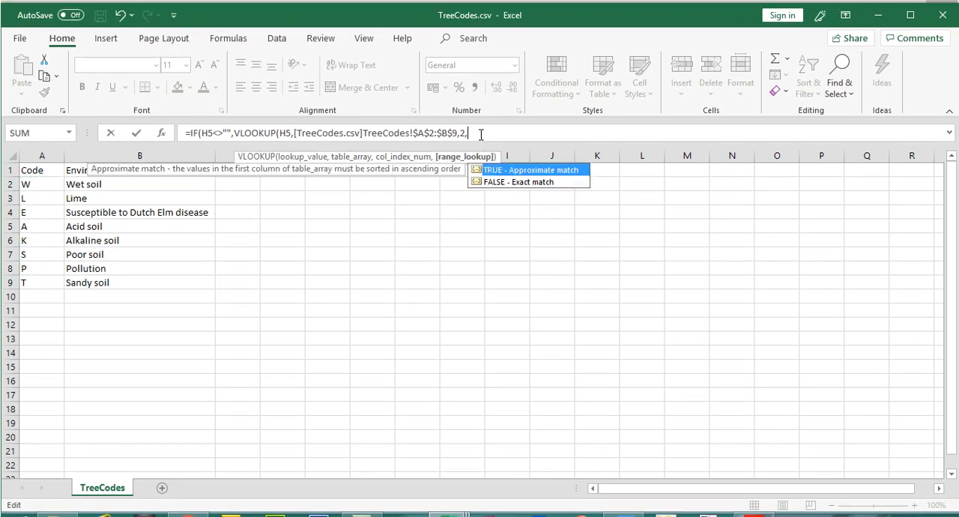
pyautogui.doubleClick(517, 183)
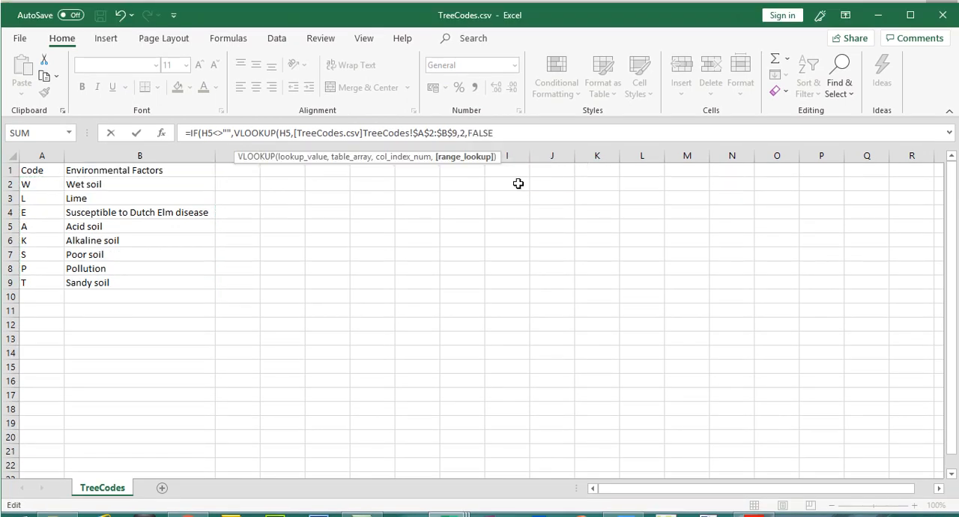
pyautogui.write(',')
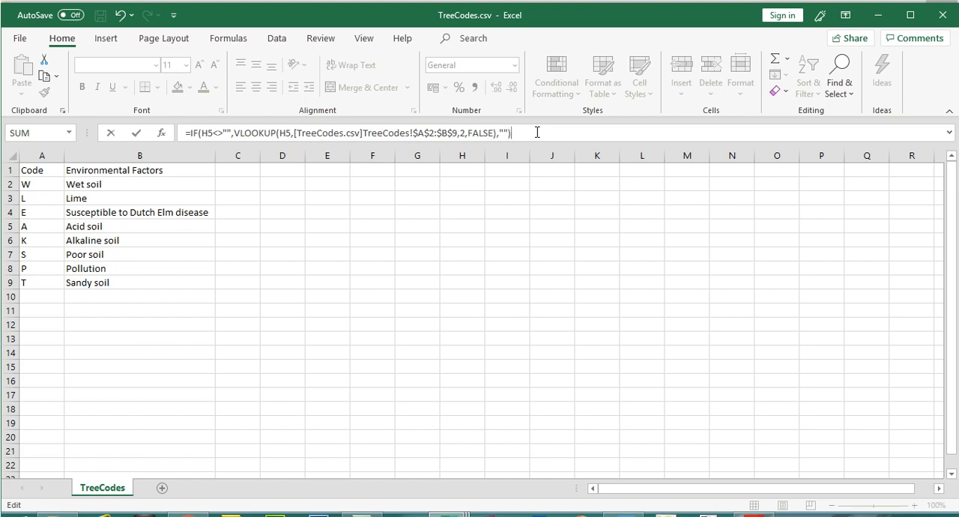
pyautogui.press('Return')
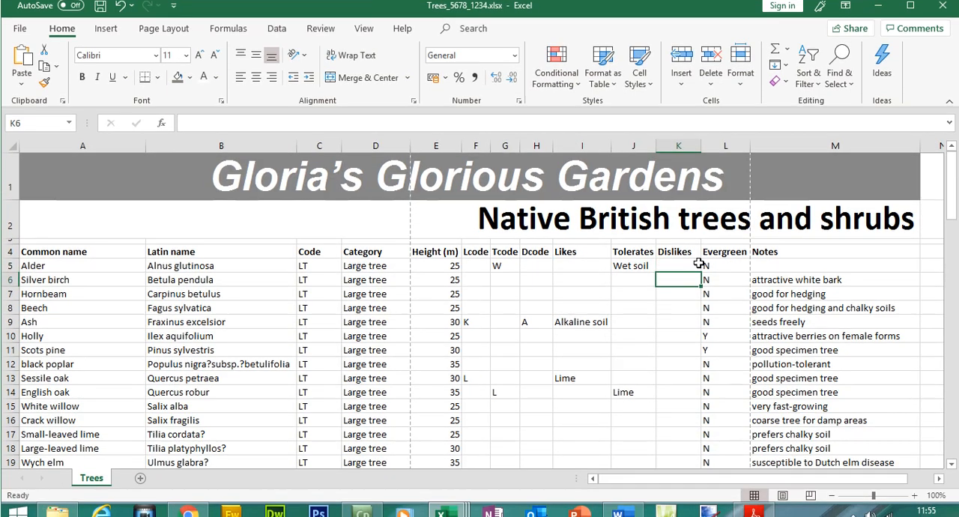
# - Check the K5 formula and copy it down the Dislikes column to row 98
pyautogui.click(672, 264)
pyautogui.doubleClick(678, 264)
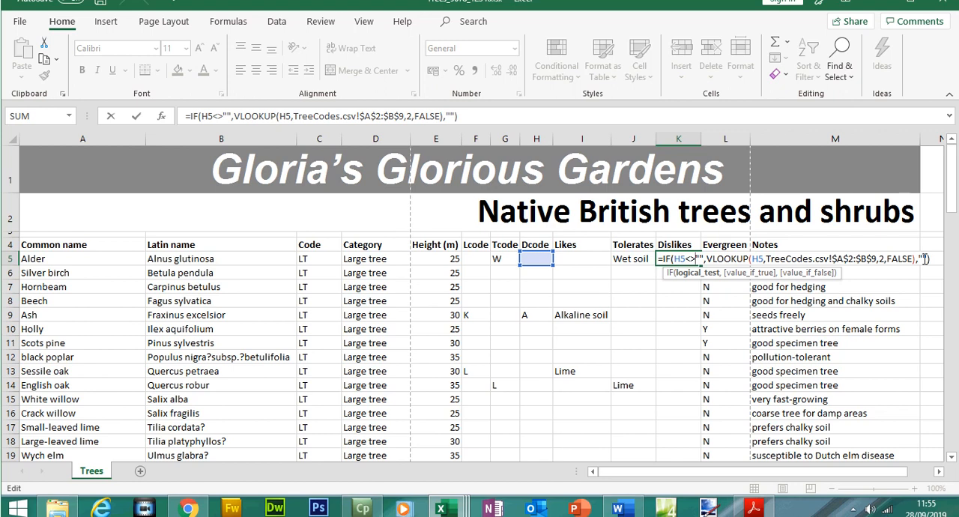
pyautogui.press('Escape')
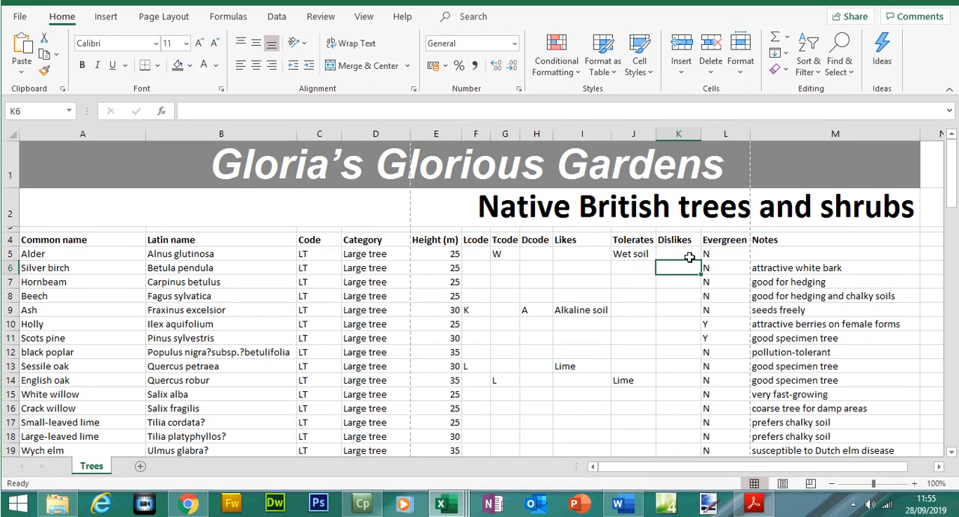
pyautogui.moveTo(701, 260)
pyautogui.mouseDown()
pyautogui.moveTo(698, 450)
pyautogui.moveTo(719, 514)
pyautogui.moveTo(707, 431)
pyautogui.moveTo(700, 435)
pyautogui.mouseUp()
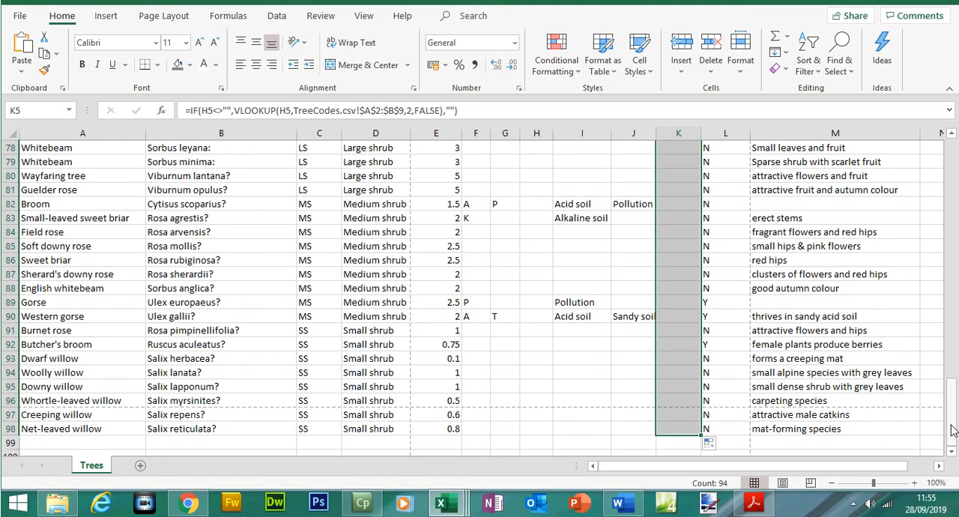
pyautogui.moveTo(951, 420); pyautogui.dragTo(955, 321)
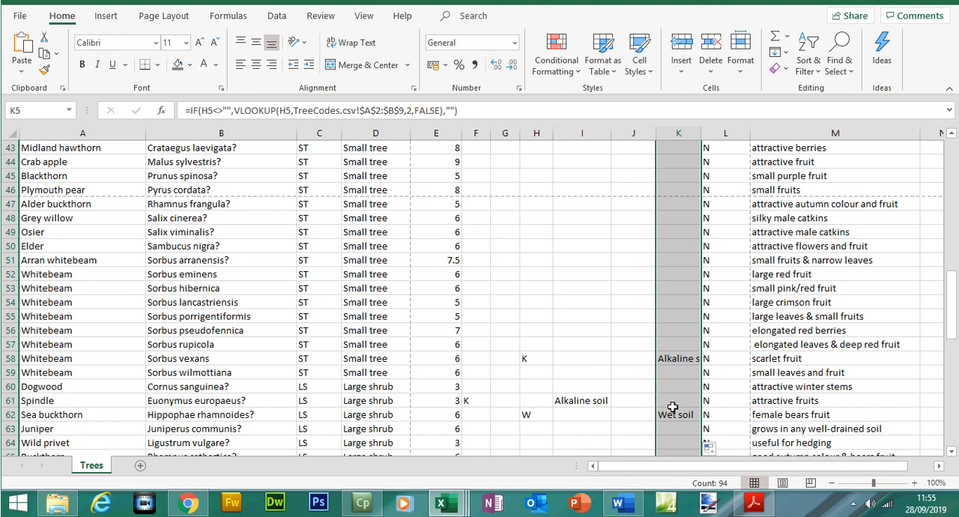
# - AutoFit the widths of the Dislikes, Tolerates and Likes columns
pyautogui.moveTo(953, 324); pyautogui.dragTo(948, 217)
pyautogui.doubleClick(705, 156)
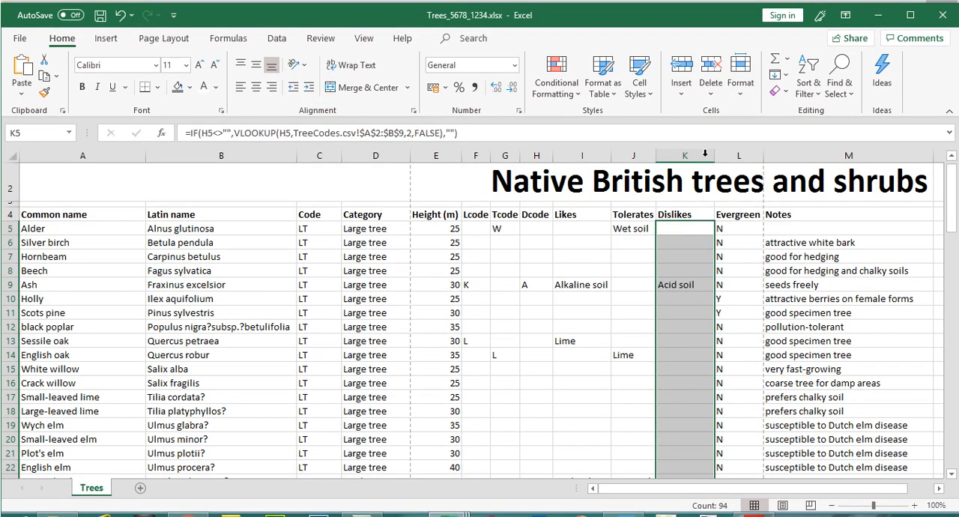
pyautogui.doubleClick(657, 154)
pyautogui.doubleClick(611, 153)
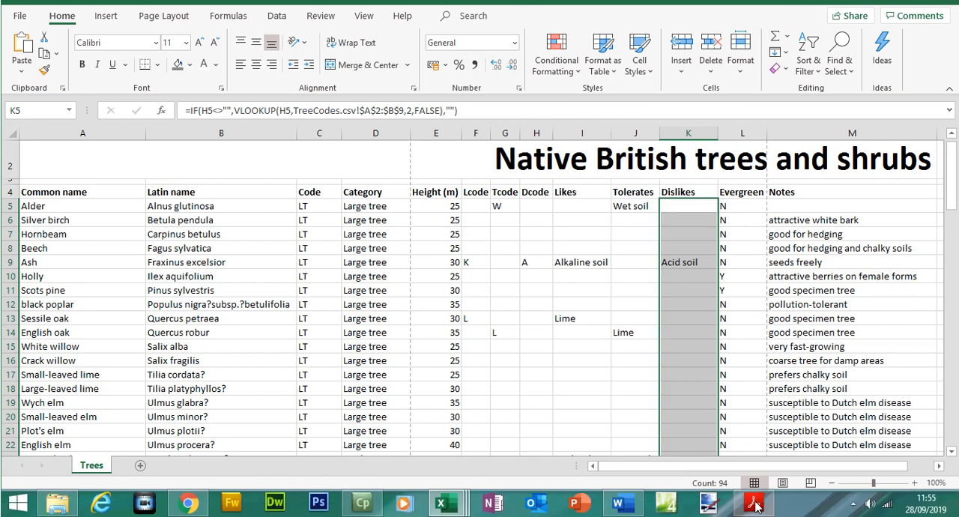
# - Check the I5 formula against question 19 in the exam paper and save the workbook
pyautogui.click(754, 506)
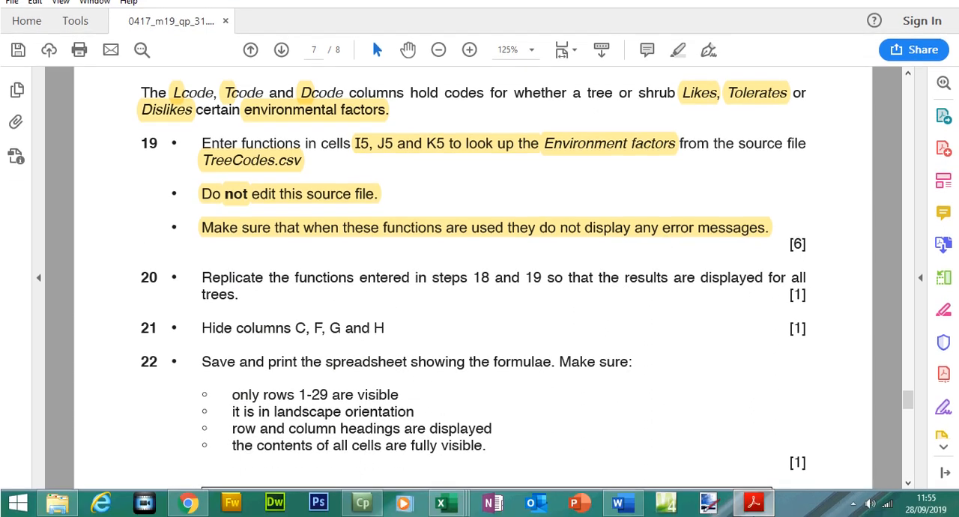
pyautogui.click(740, 499)
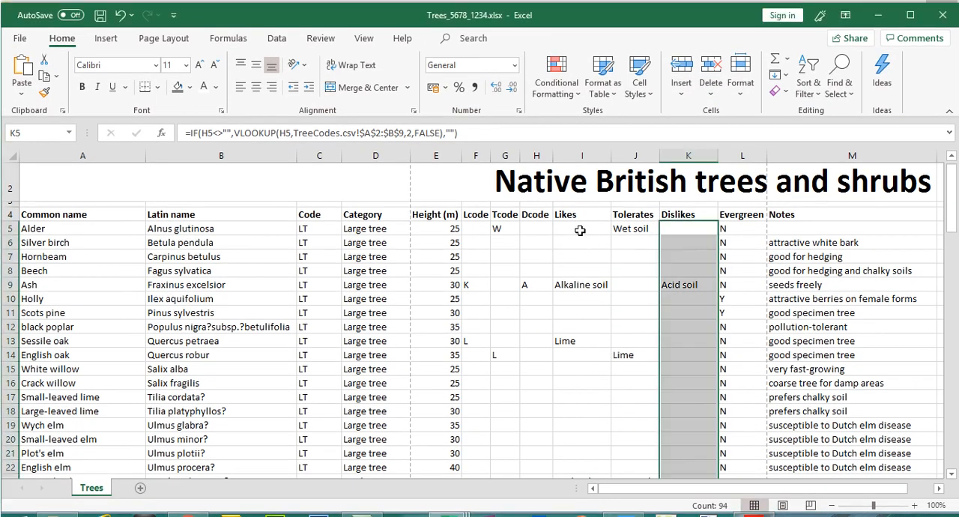
pyautogui.click(578, 229)
pyautogui.doubleClick(578, 229)
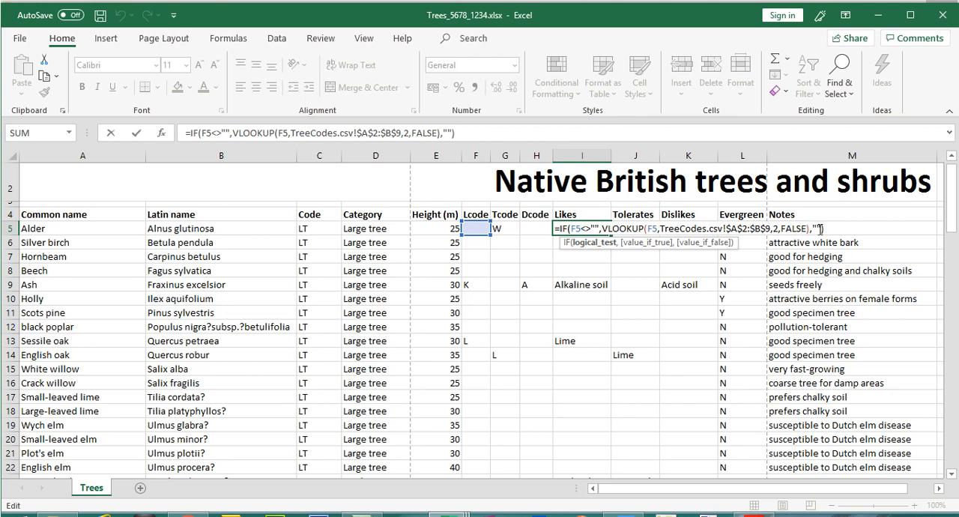
pyautogui.press('Return')
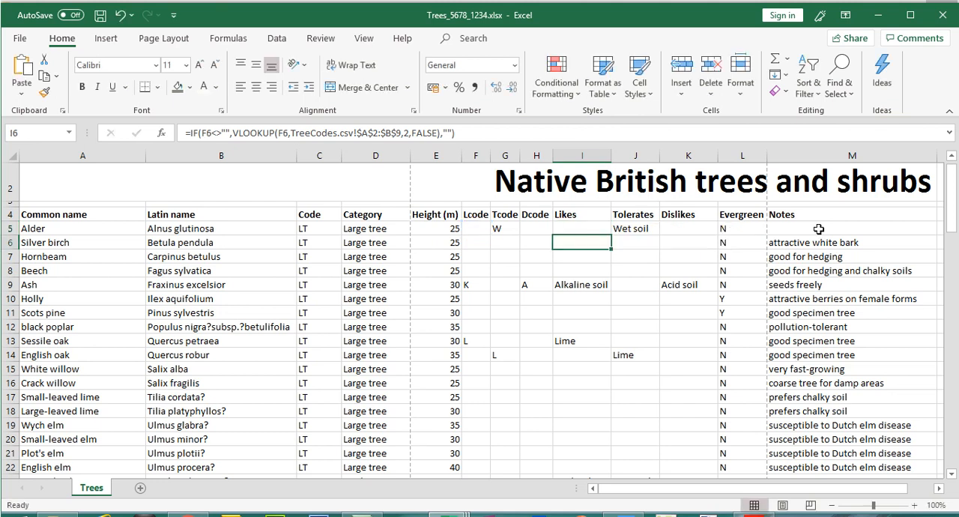
pyautogui.click(100, 15)
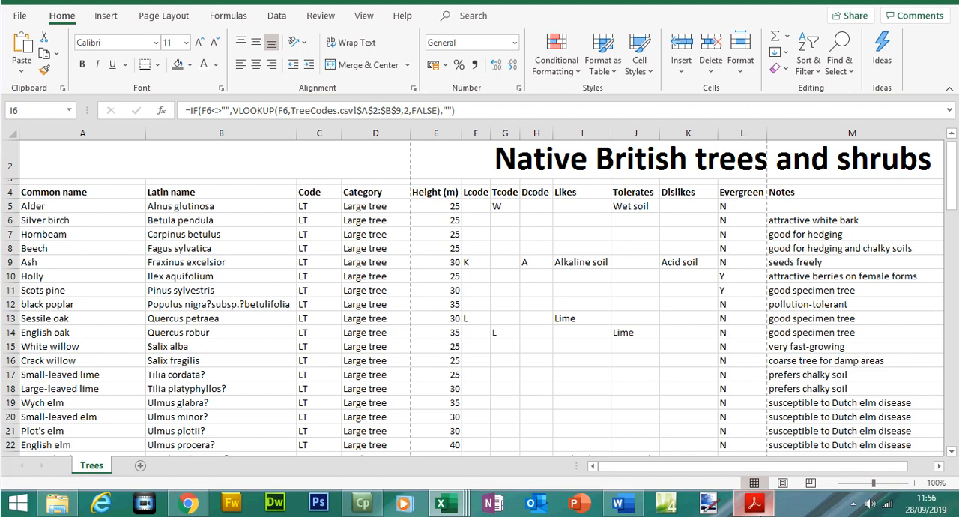
# - Switch to the exam paper in Acrobat Reader and highlight question 20's instruction to replicate the functions for all trees
pyautogui.click(754, 503)
pyautogui.moveTo(202, 278); pyautogui.dragTo(237, 294)
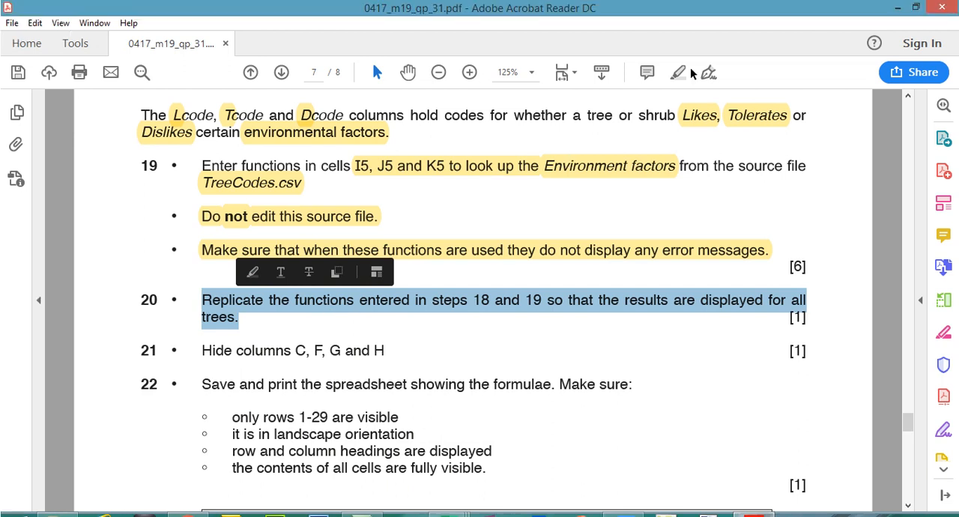
pyautogui.click(679, 71)
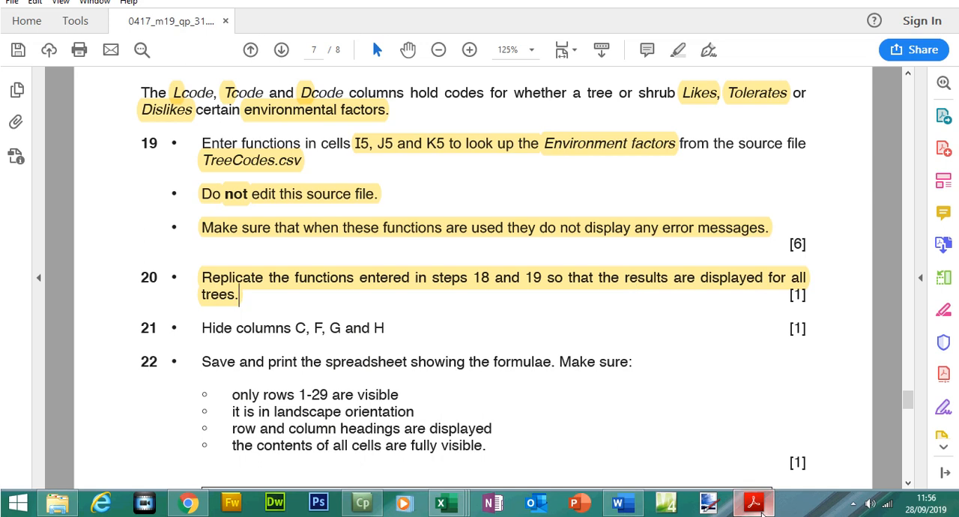
# - Read question 21 in the exam paper and hide column C in the Excel workbook
pyautogui.click(754, 504)
pyautogui.click(753, 503)
pyautogui.moveTo(202, 329); pyautogui.dragTo(339, 330)
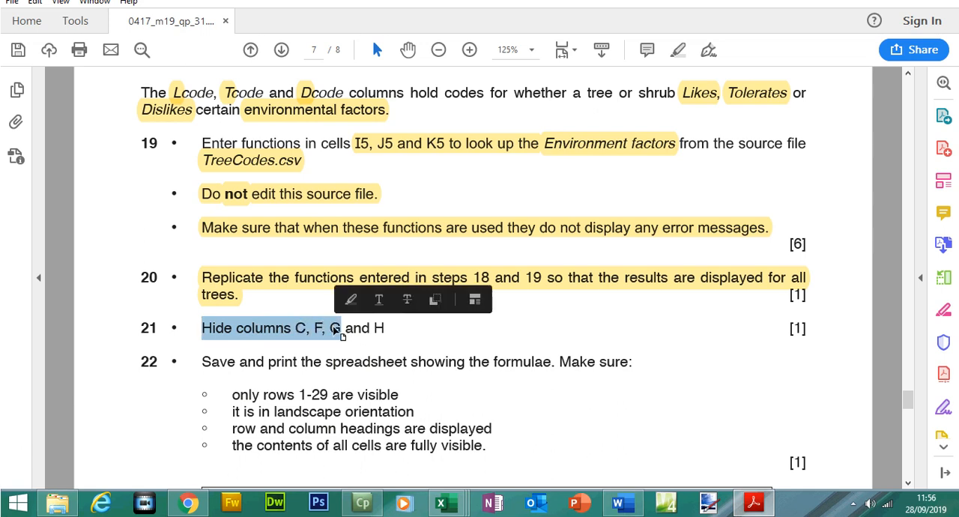
pyautogui.click(754, 502)
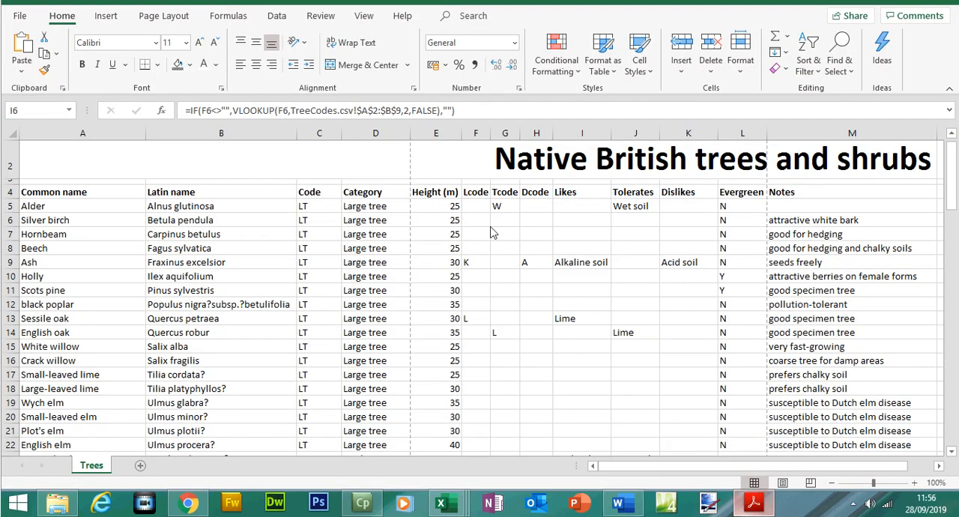
pyautogui.click(321, 154)
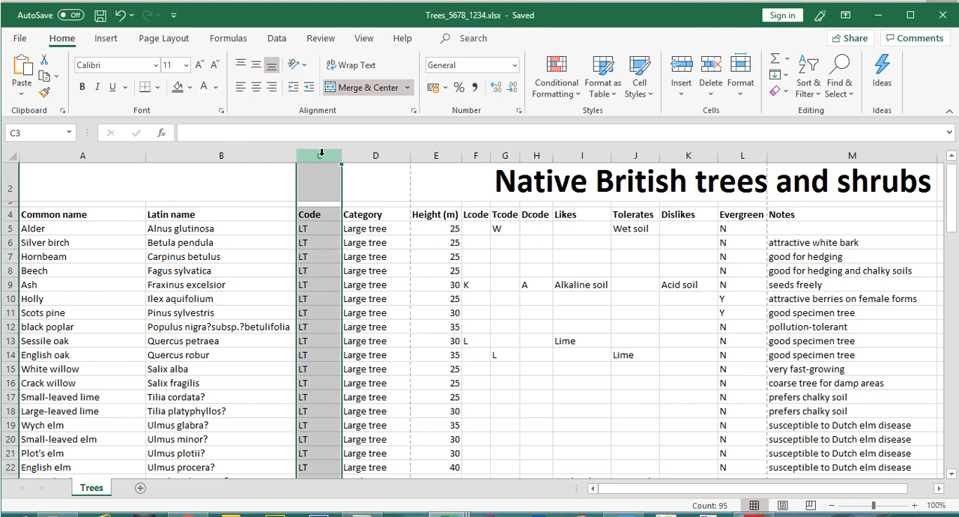
pyautogui.rightClick(322, 154)
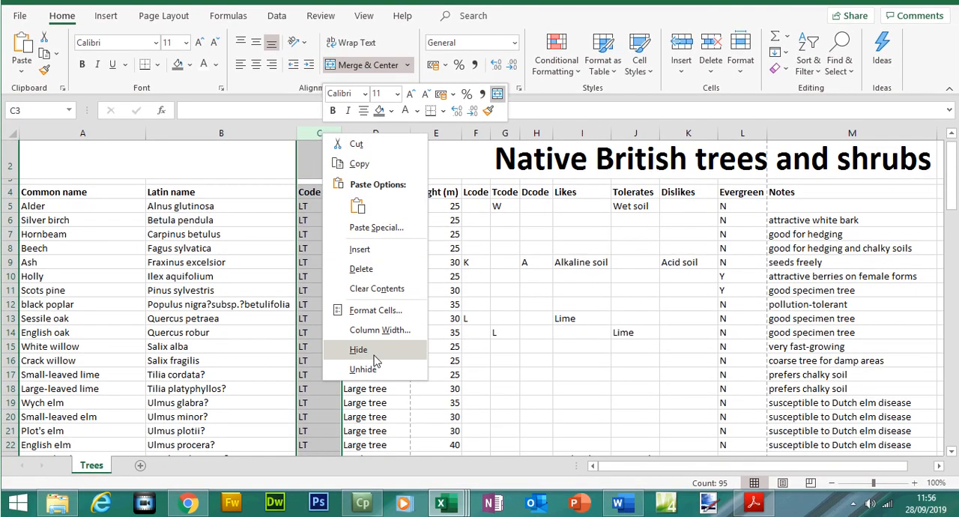
pyautogui.click(358, 372)
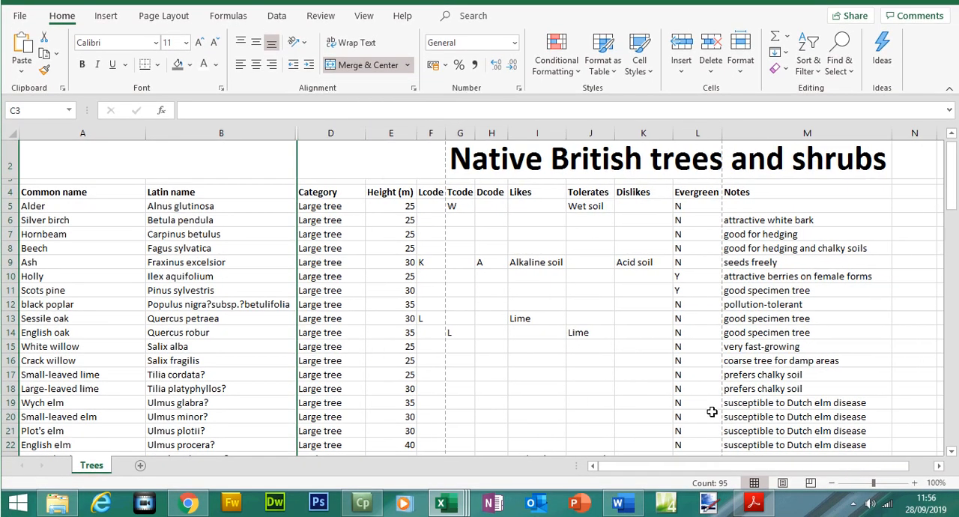
# - Recheck question 21 in the exam paper and hide columns F and G in the Excel workbook
pyautogui.click(754, 504)
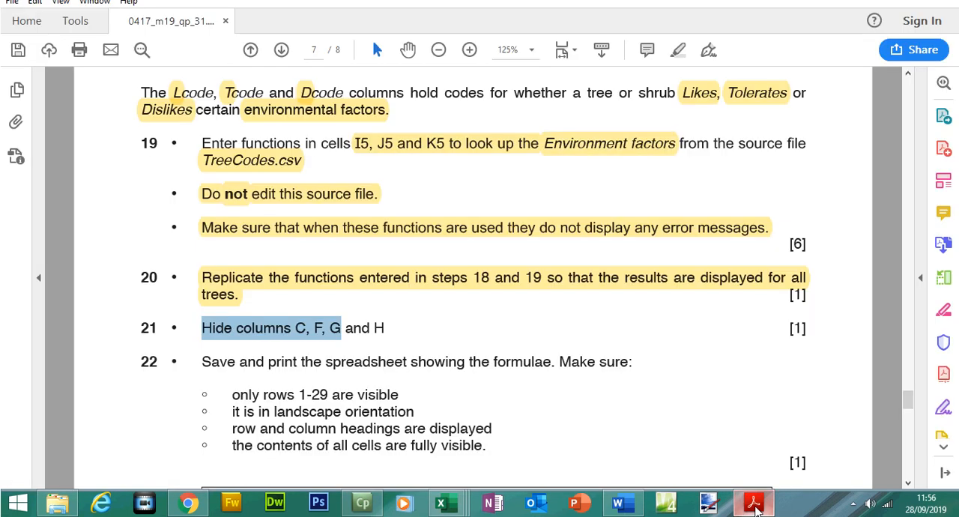
pyautogui.click(754, 503)
pyautogui.moveTo(432, 156); pyautogui.dragTo(458, 153)
pyautogui.rightClick(460, 159)
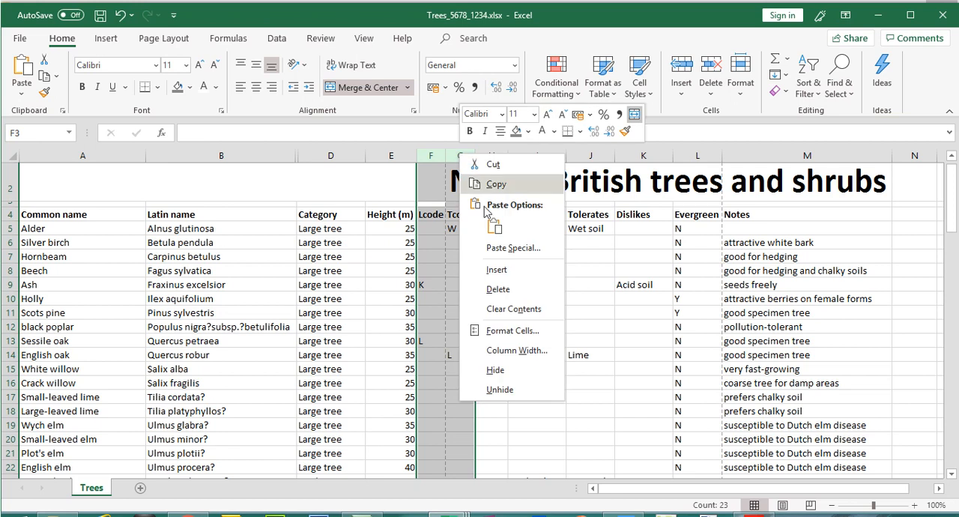
pyautogui.click(501, 368)
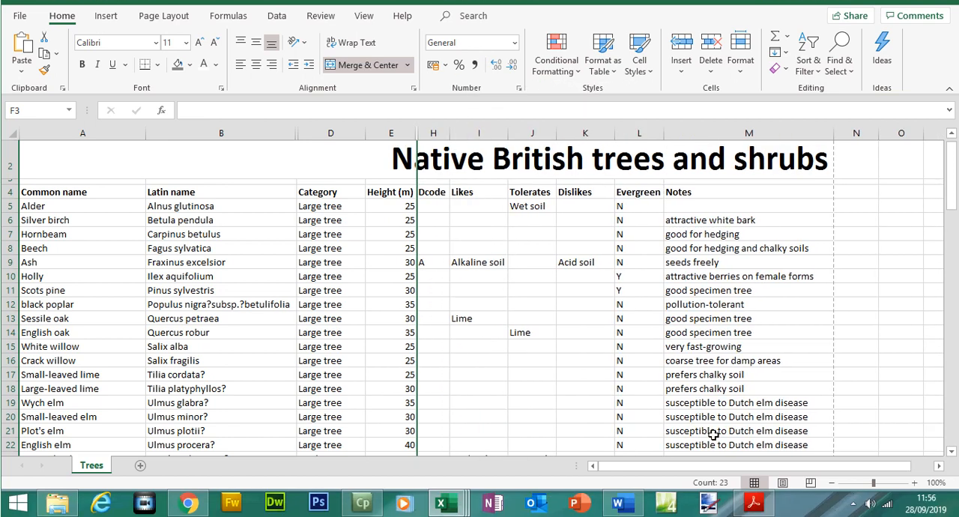
# - Recheck question 21 in the exam paper and hide column H in the Trees worksheet
pyautogui.click(766, 498)
pyautogui.click(766, 496)
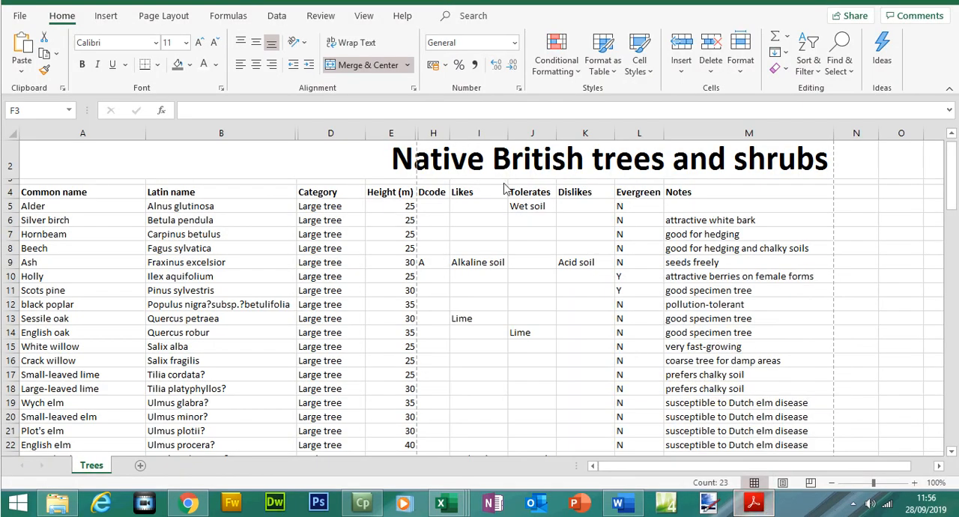
pyautogui.click(433, 134)
pyautogui.rightClick(433, 135)
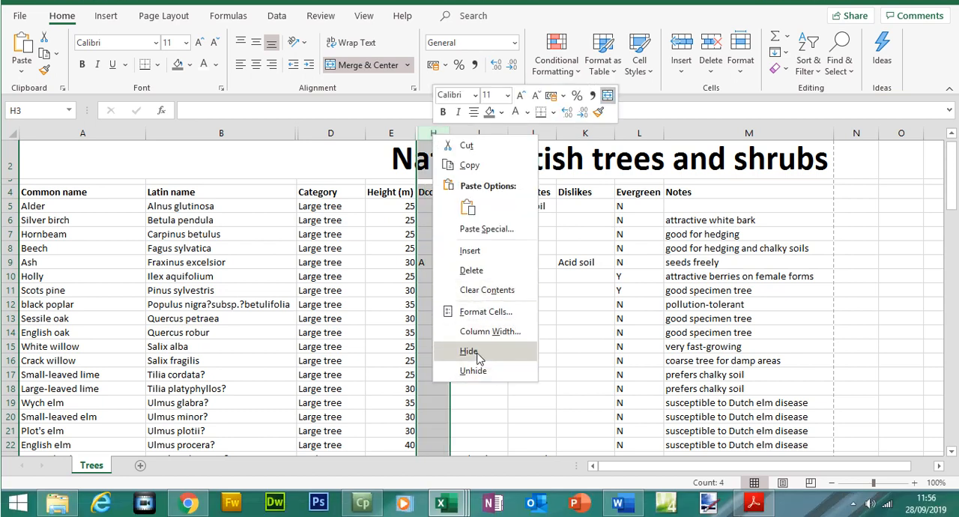
pyautogui.click(468, 373)
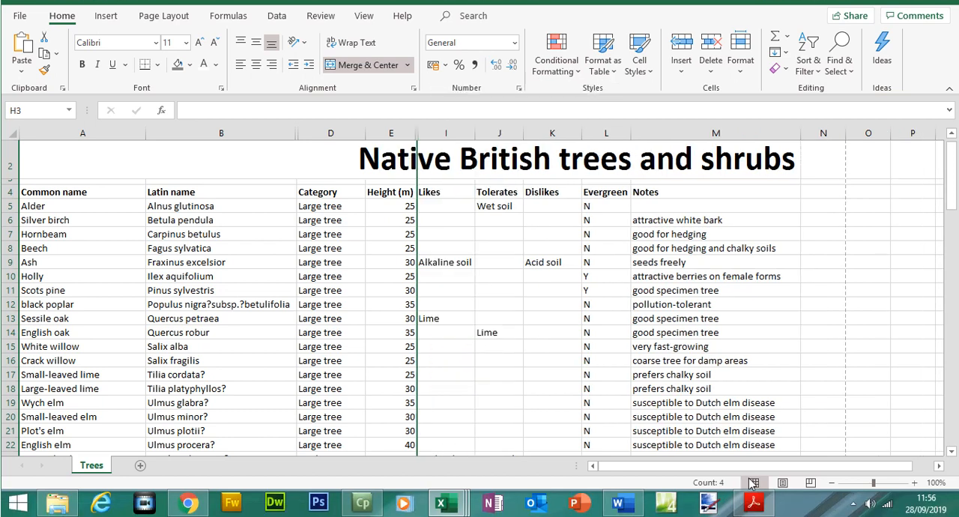
# - Switch to the exam paper in Acrobat Reader and highlight question 21's instruction and question 22's save-and-print line
pyautogui.click(754, 502)
pyautogui.moveTo(203, 334); pyautogui.dragTo(384, 331)
pyautogui.click(680, 75)
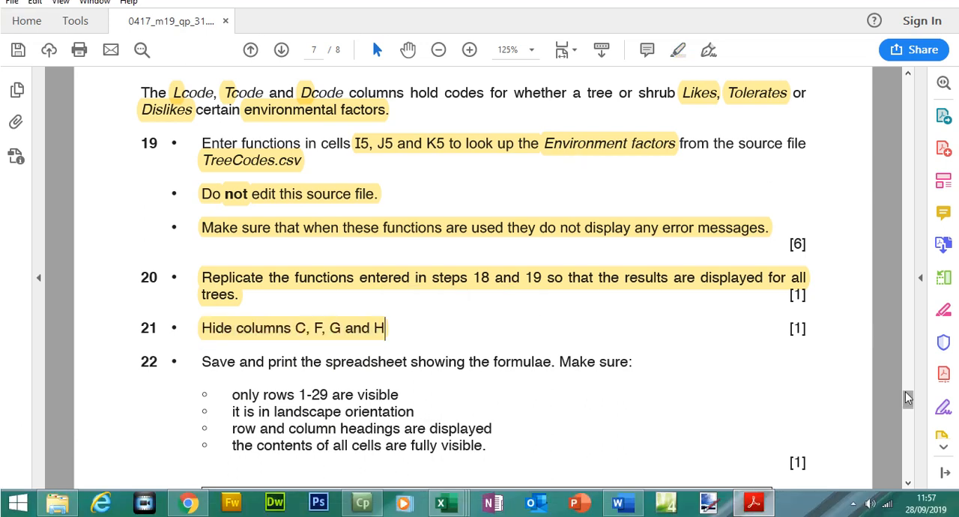
pyautogui.moveTo(906, 393); pyautogui.dragTo(906, 401)
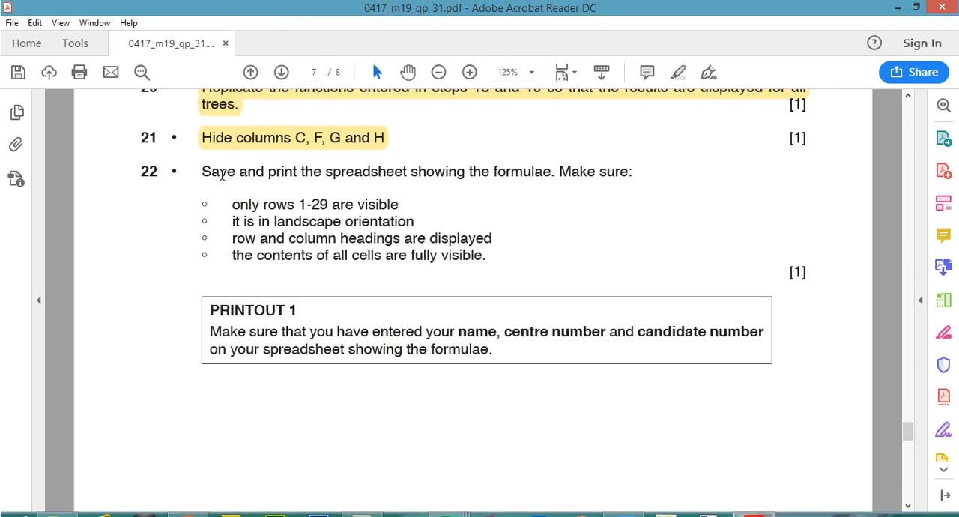
pyautogui.moveTo(215, 173); pyautogui.dragTo(630, 184)
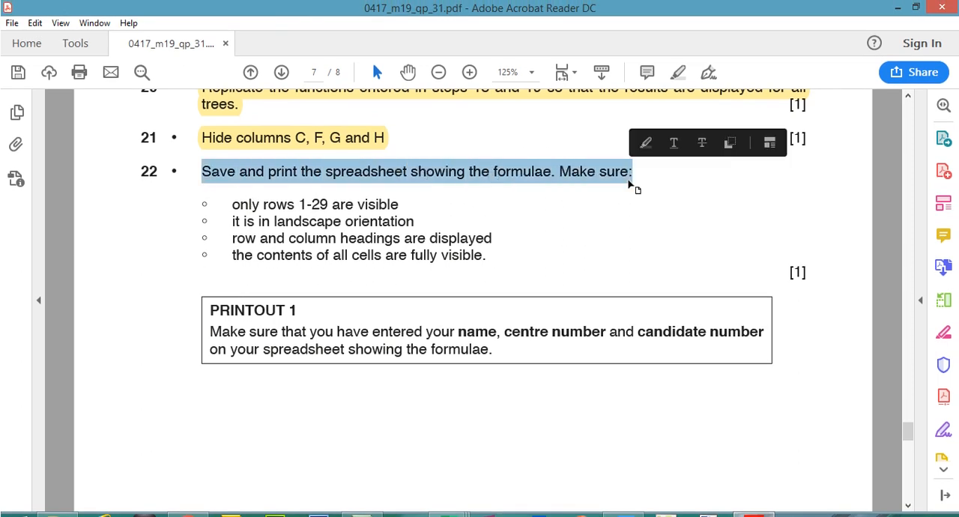
pyautogui.click(677, 70)
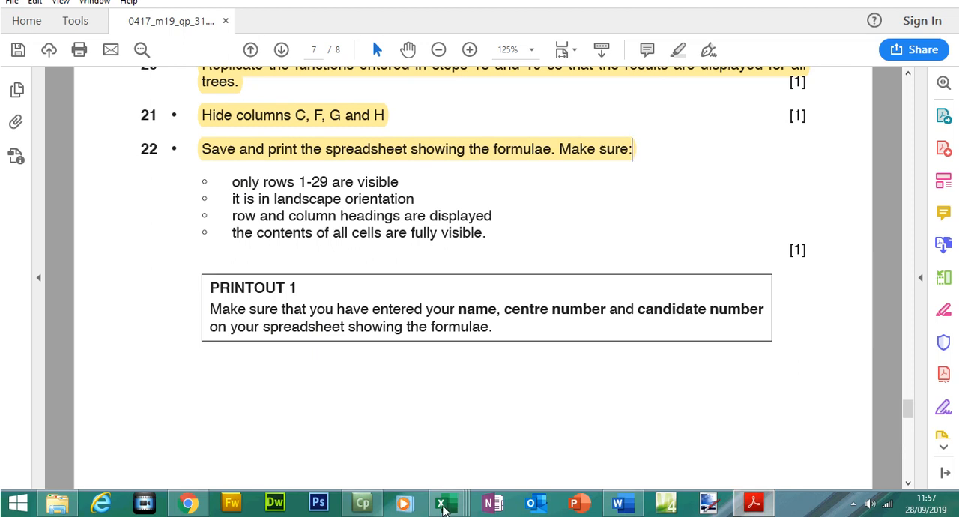
# - Switch to the Trees workbook in Excel and display the formulas instead of their results
pyautogui.moveTo(444, 508)
pyautogui.click(607, 416)
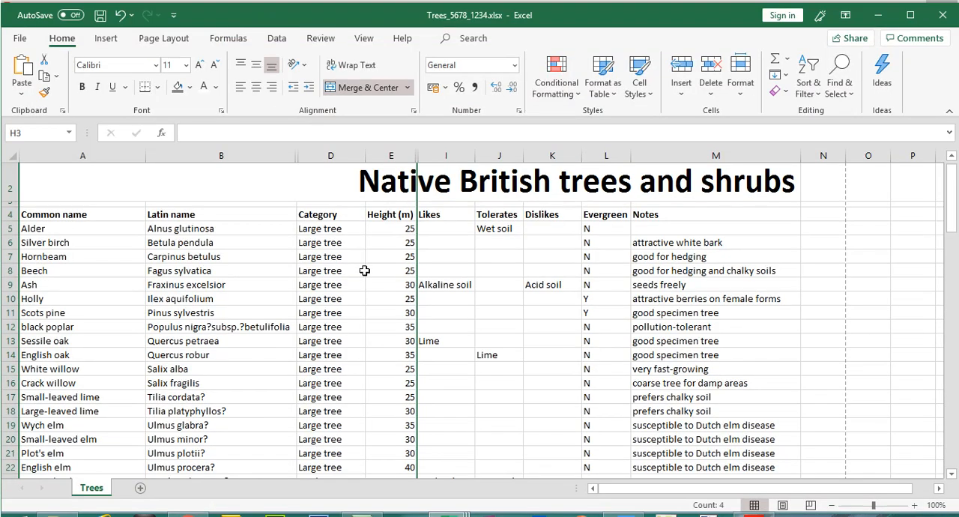
pyautogui.click(364, 271)
pyautogui.click(228, 42)
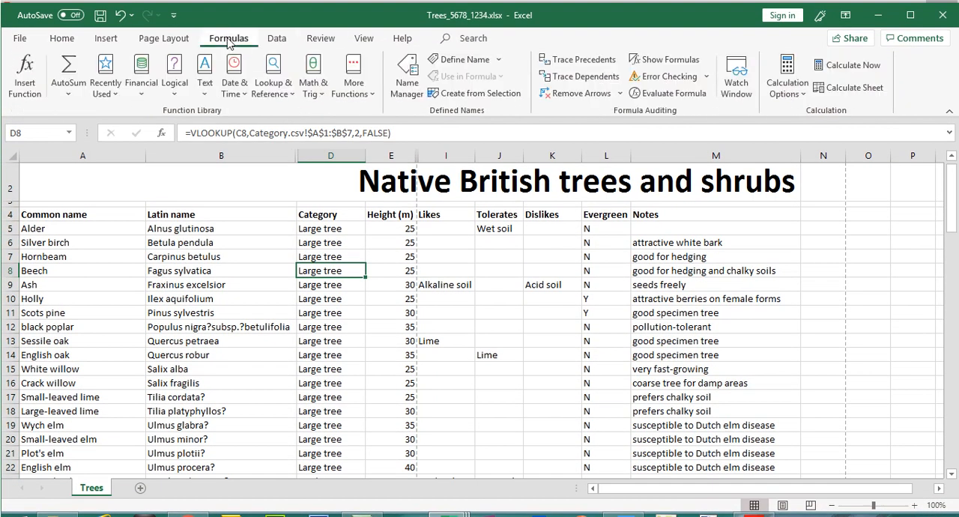
pyautogui.click(679, 59)
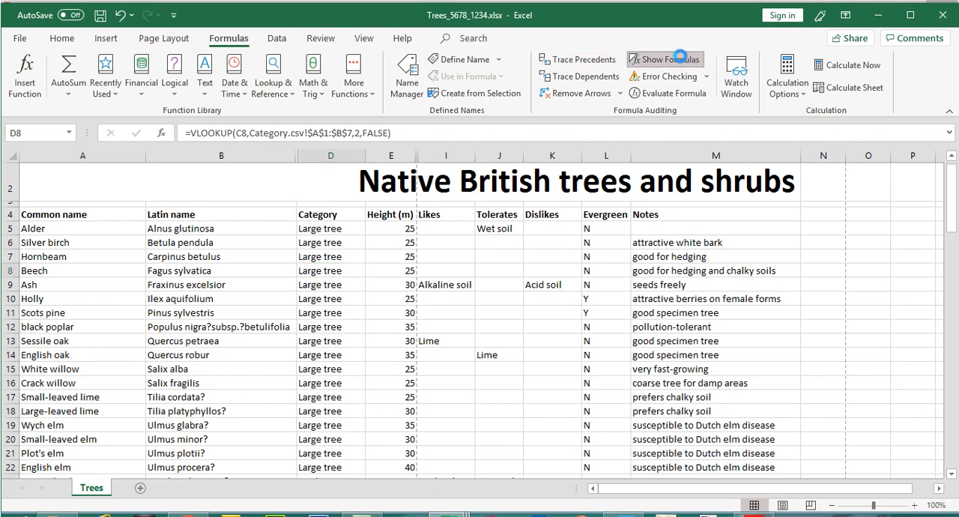
# - Undo the automatic fit at column B's edge and narrow column B to just fit the Latin names
pyautogui.doubleClick(267, 152)
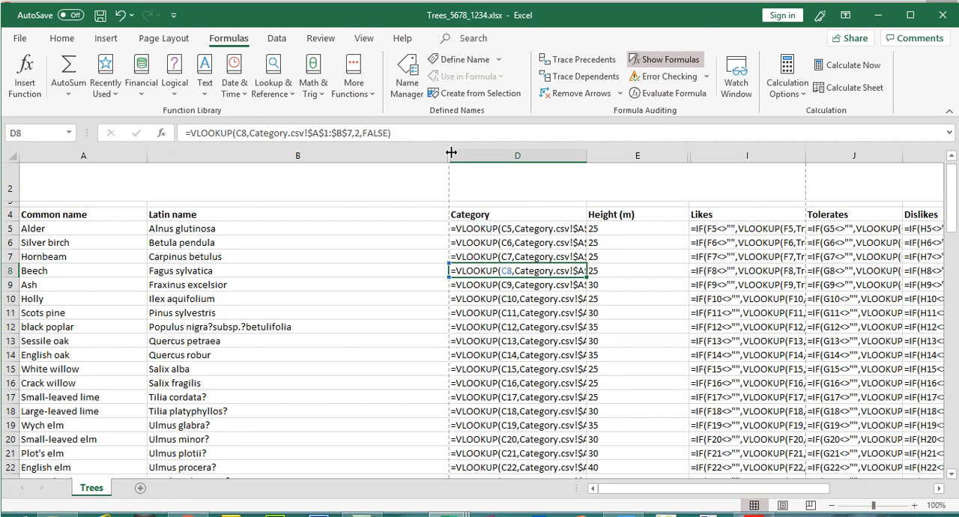
pyautogui.doubleClick(451, 152)
pyautogui.hotkey('ctrl', 'z')
pyautogui.moveTo(447, 152); pyautogui.dragTo(303, 156)
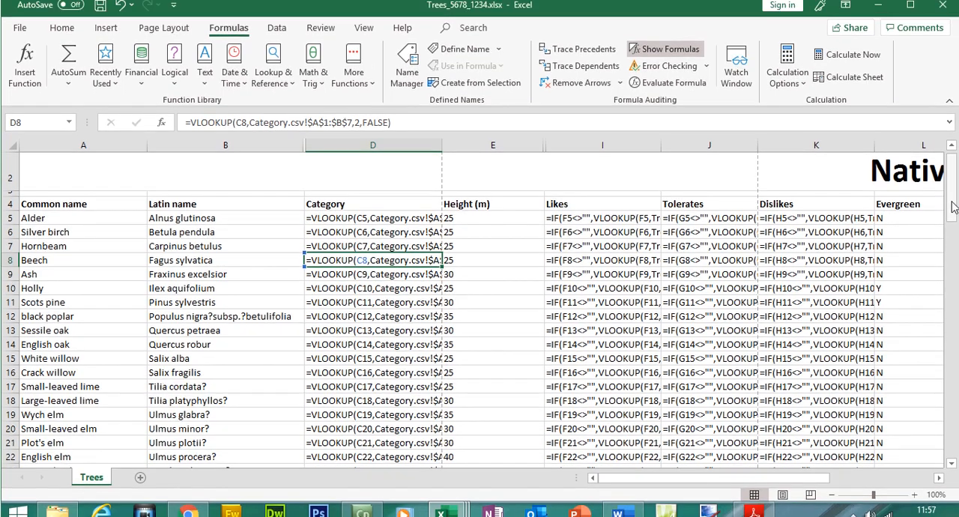
# - Widen columns D, I, J and K to show their complete formulas and narrow column E to its Height (m) heading
pyautogui.scroll(1, 616, 206)
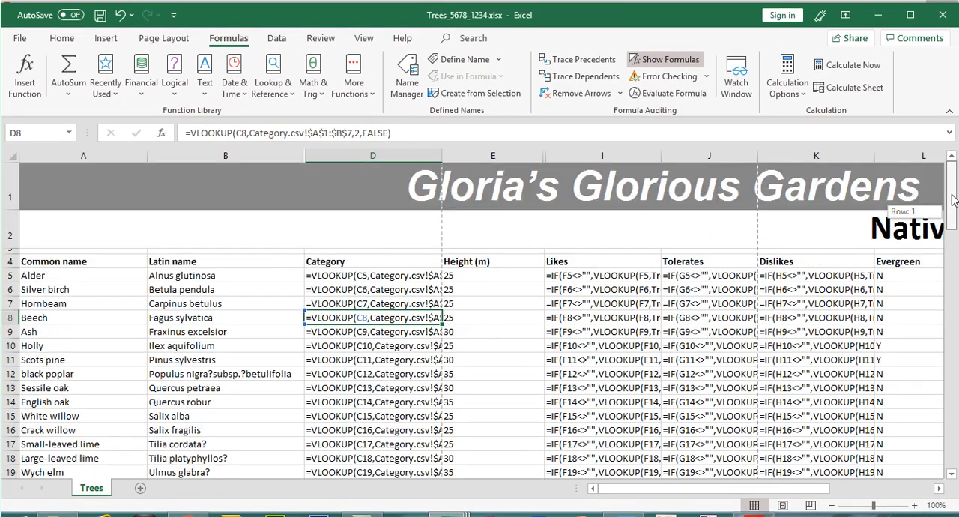
pyautogui.doubleClick(442, 154)
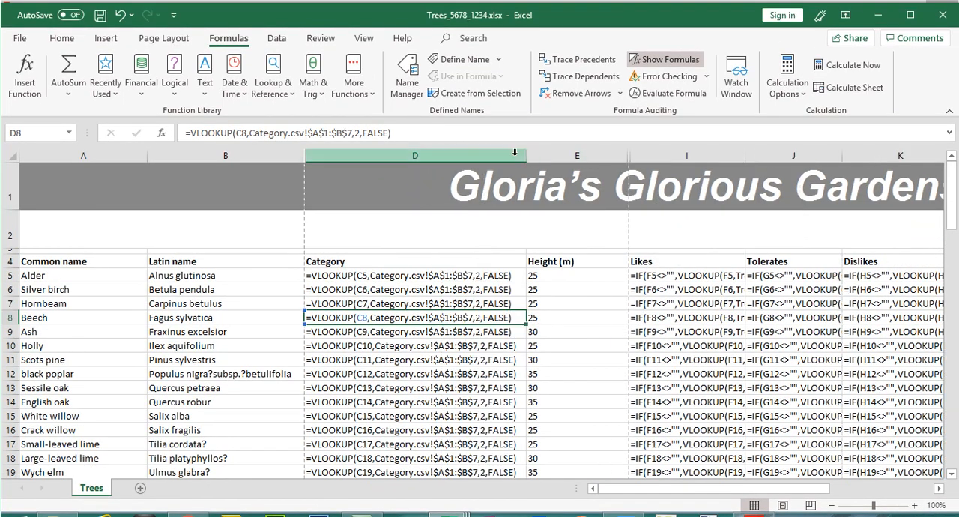
pyautogui.doubleClick(746, 155)
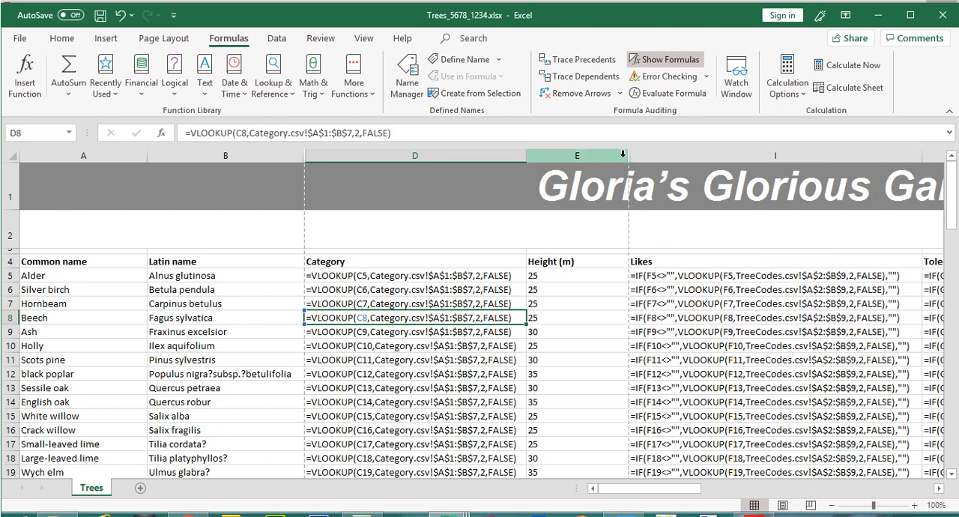
pyautogui.moveTo(627, 155); pyautogui.dragTo(576, 159)
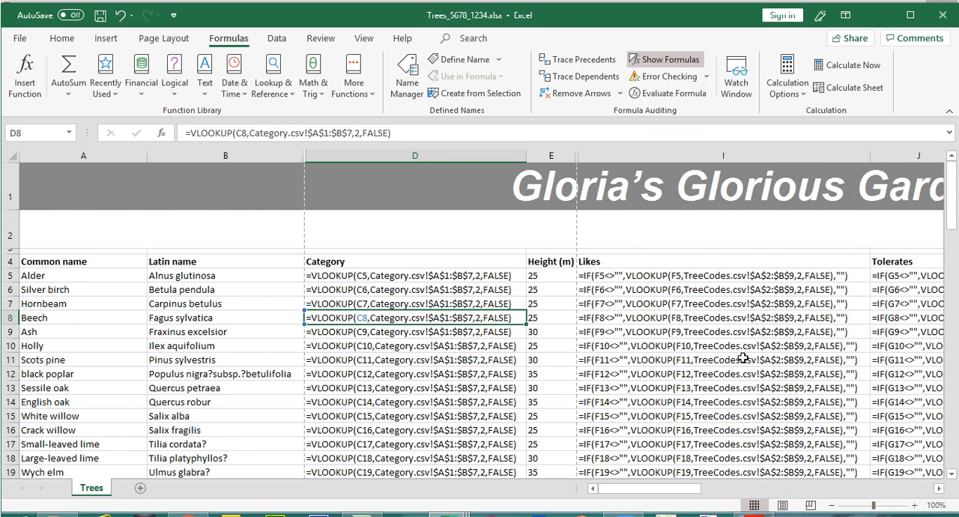
pyautogui.moveTo(691, 471); pyautogui.dragTo(793, 471)
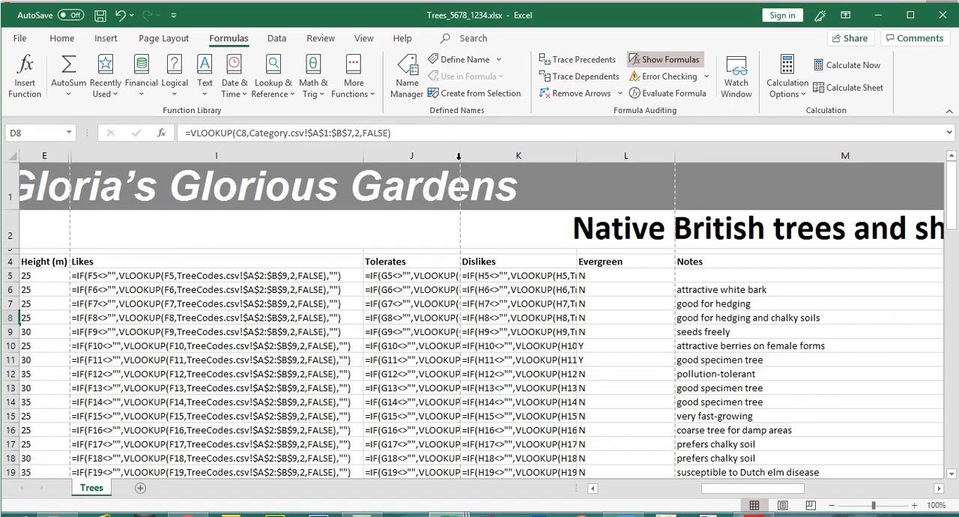
pyautogui.doubleClick(460, 155)
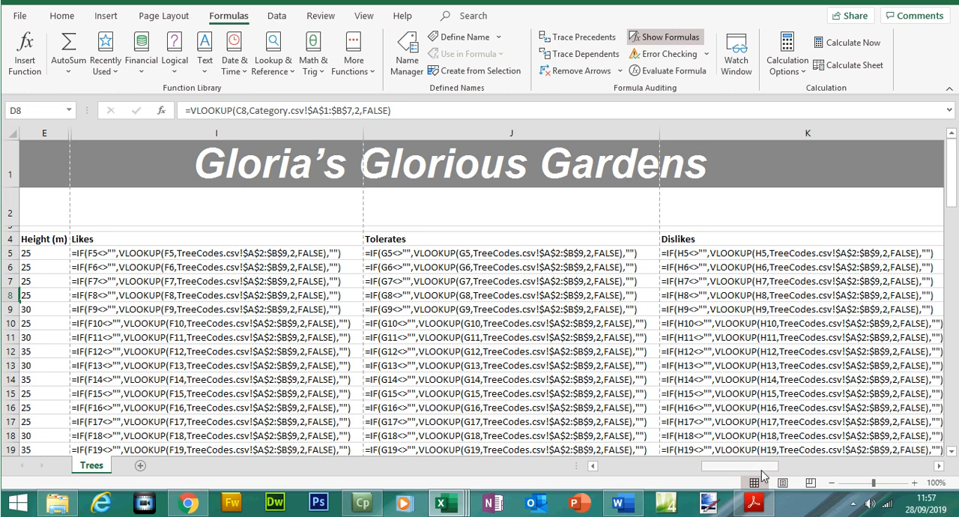
# - Narrow the Evergreen column L and the Notes column M to fit their contents
pyautogui.moveTo(762, 470); pyautogui.dragTo(864, 466)
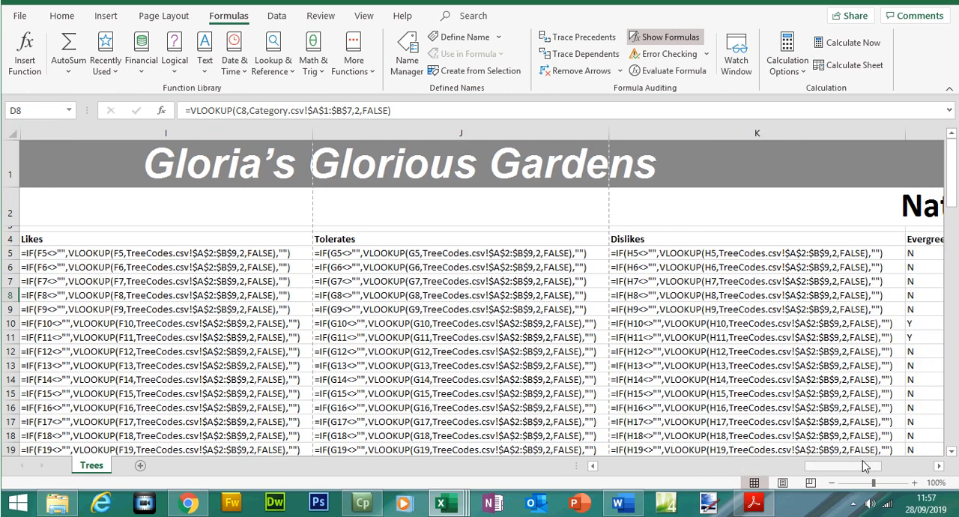
pyautogui.click(939, 465)
pyautogui.click(939, 466)
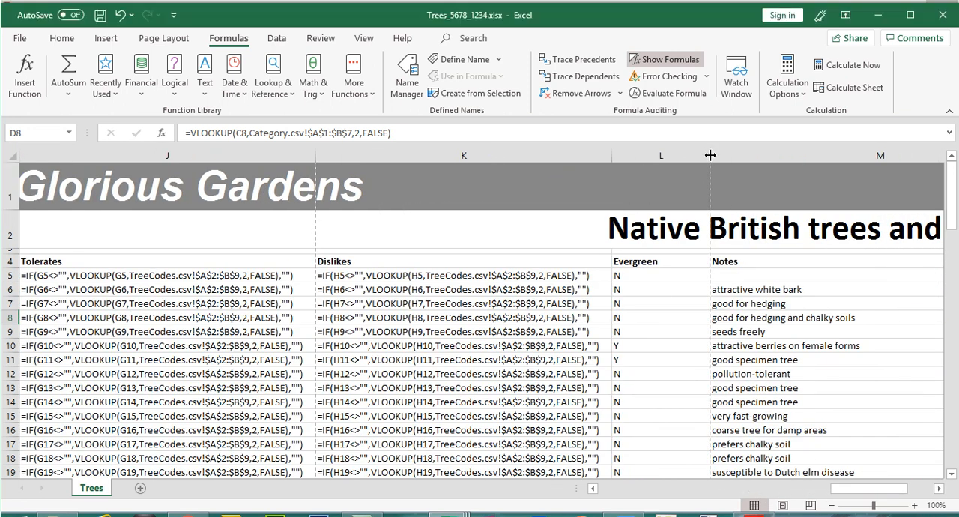
pyautogui.moveTo(710, 150); pyautogui.dragTo(662, 150)
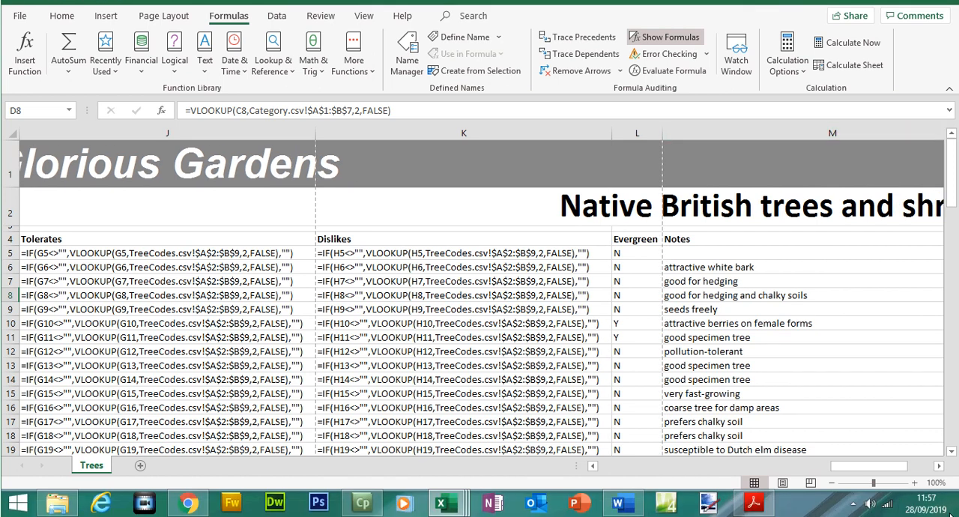
pyautogui.click(939, 465)
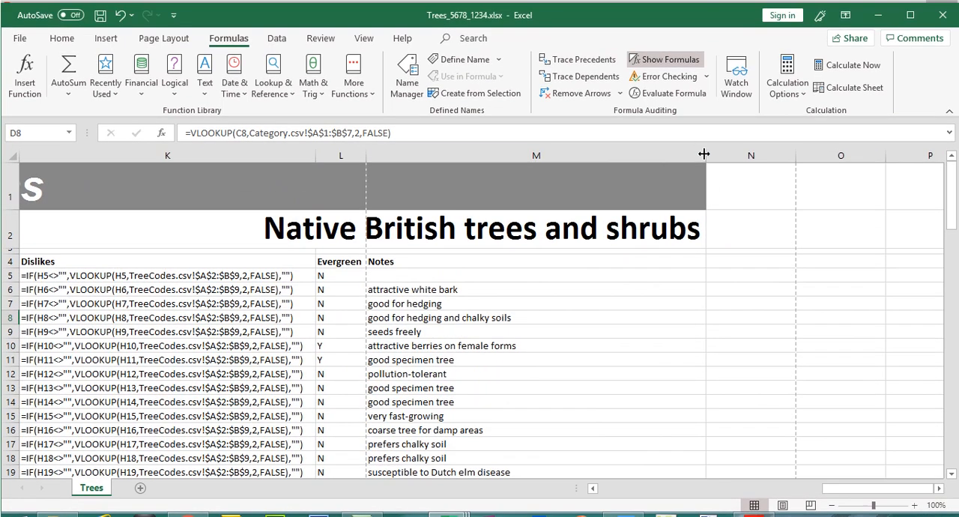
pyautogui.moveTo(704, 154); pyautogui.dragTo(537, 154)
# - Widen columns I, J and K further so their complete formulas also fit at 50% zoom
pyautogui.click(833, 484)
pyautogui.click(833, 484)
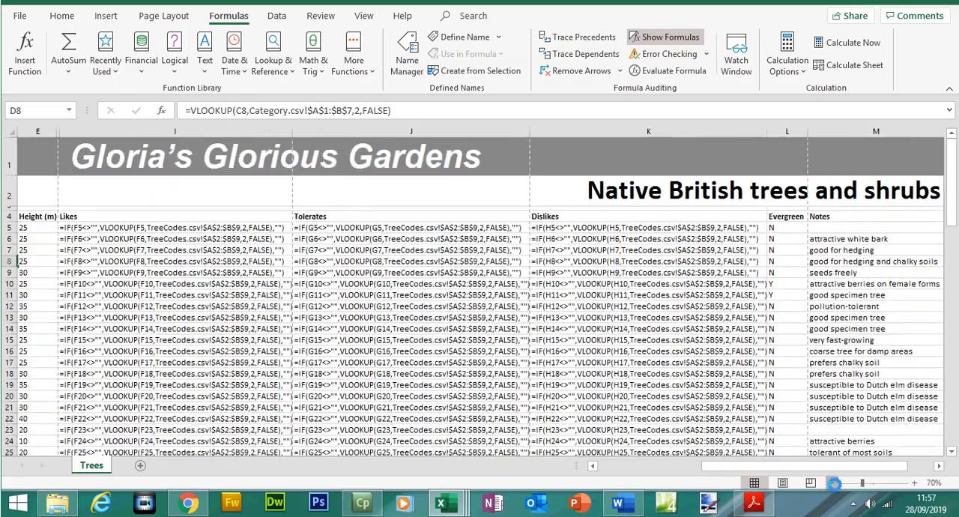
pyautogui.click(833, 484)
pyautogui.click(832, 484)
pyautogui.click(833, 484)
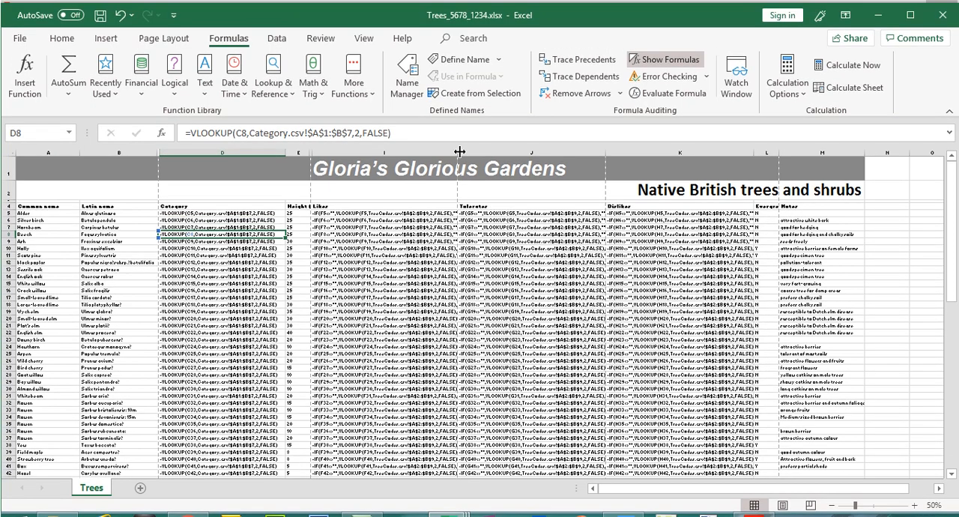
pyautogui.moveTo(460, 152); pyautogui.dragTo(476, 152)
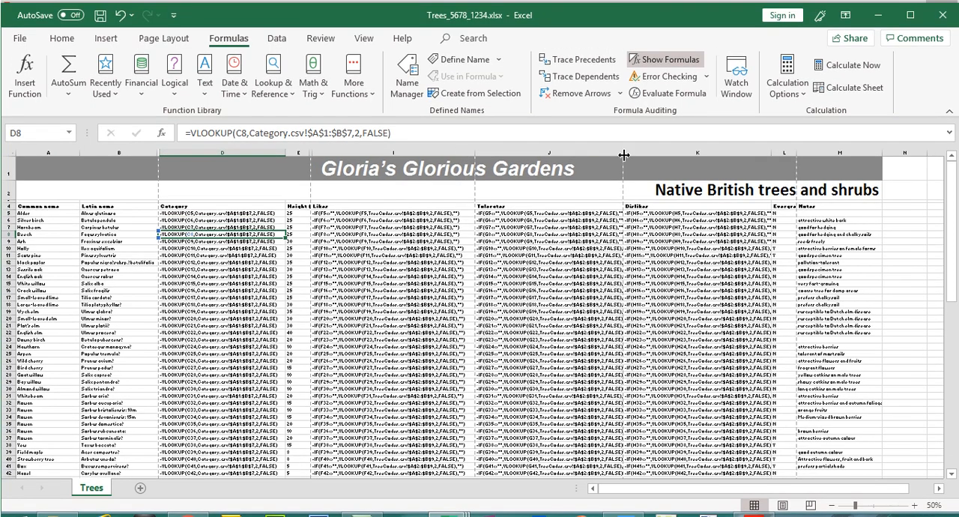
pyautogui.moveTo(622, 154); pyautogui.dragTo(641, 154)
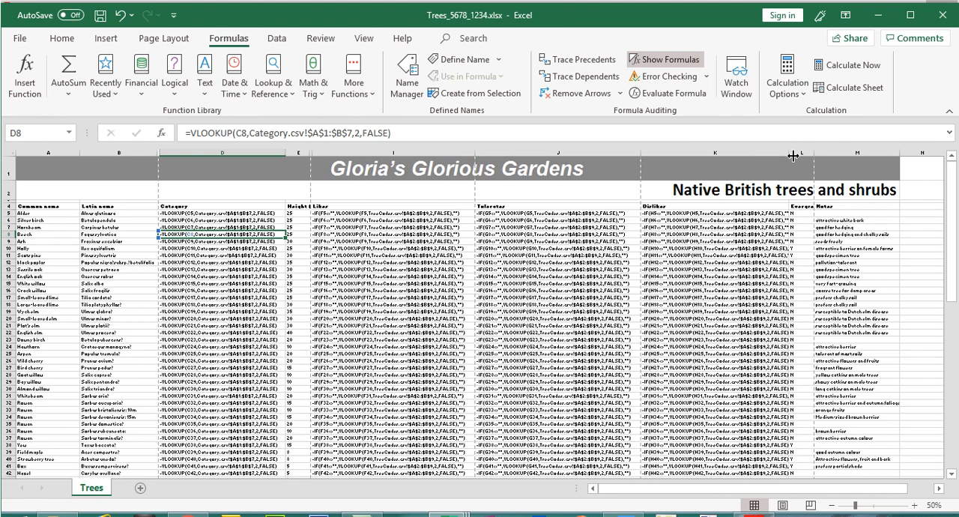
pyautogui.moveTo(789, 150); pyautogui.dragTo(806, 150)
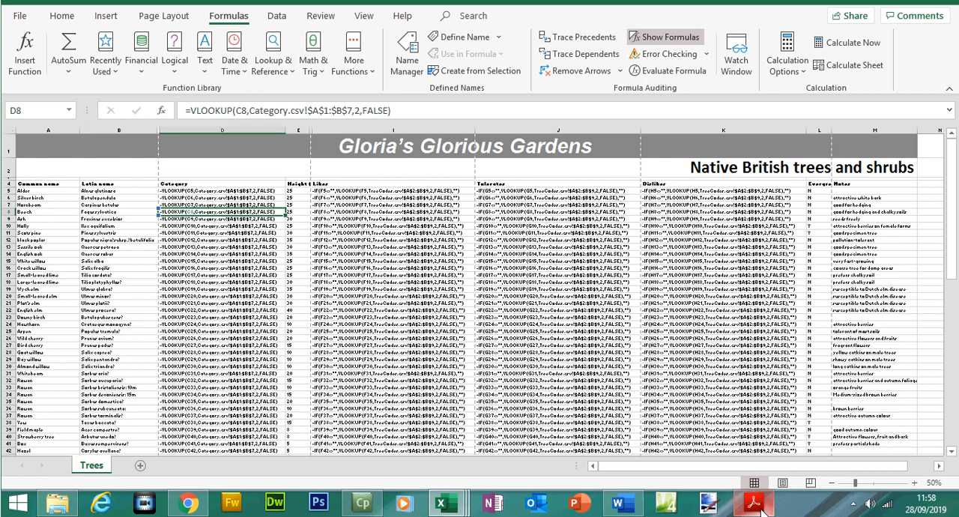
# - Check question 22's visible-rows requirement in the exam paper and hide rows 30 to 98 in the Trees worksheet
pyautogui.click(753, 502)
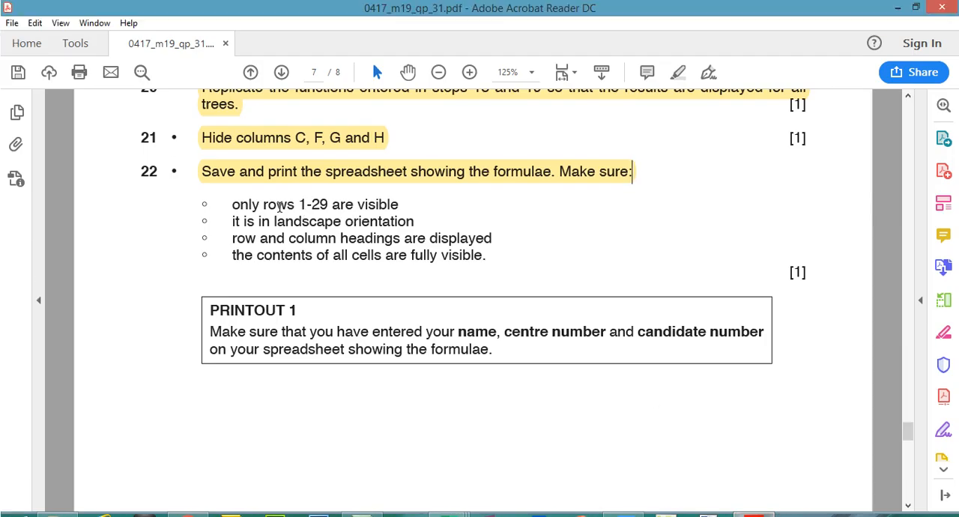
pyautogui.moveTo(237, 203)
pyautogui.mouseDown()
pyautogui.moveTo(419, 202)
pyautogui.moveTo(403, 201)
pyautogui.mouseUp()
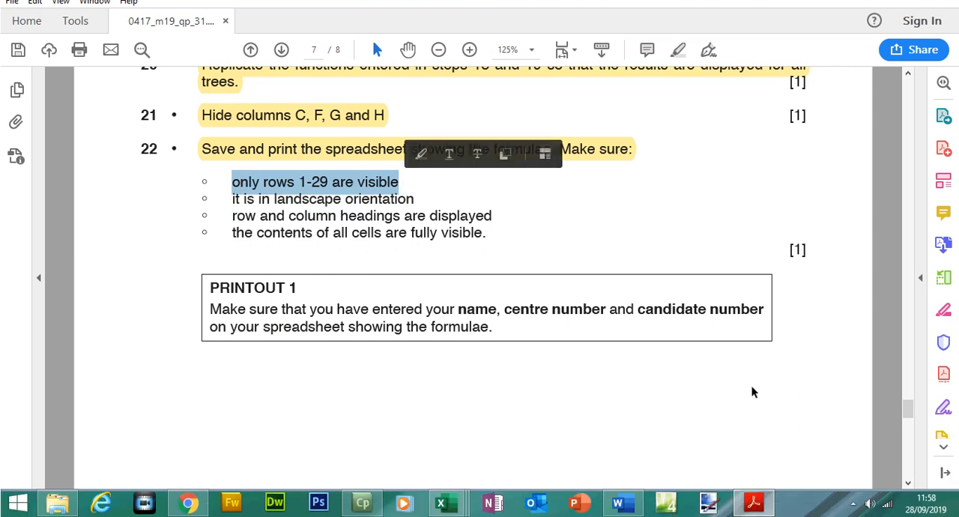
pyautogui.click(753, 515)
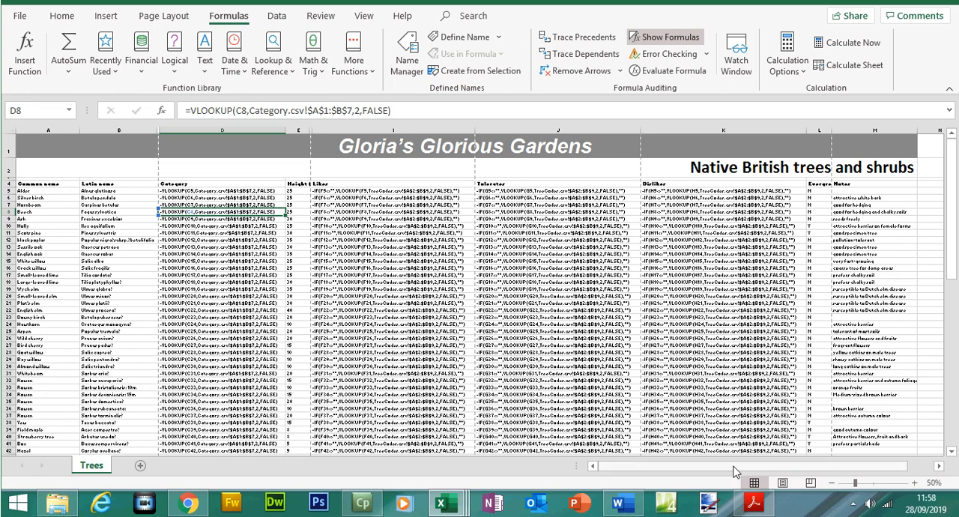
pyautogui.click(753, 503)
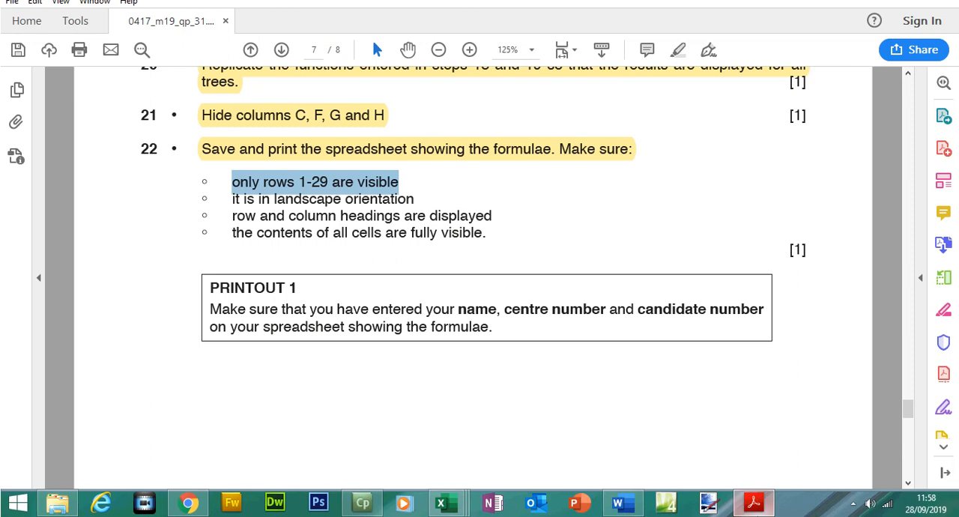
pyautogui.click(754, 503)
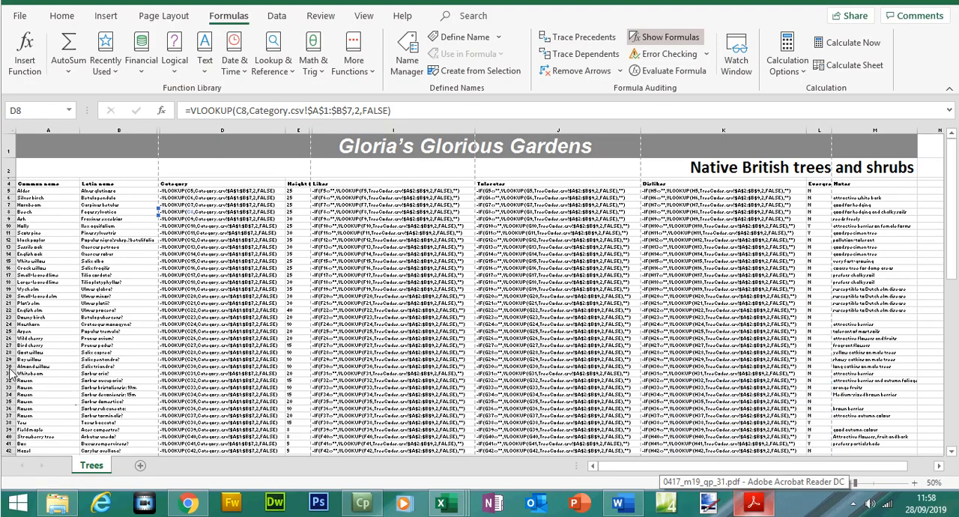
pyautogui.moveTo(9, 366); pyautogui.dragTo(10, 435)
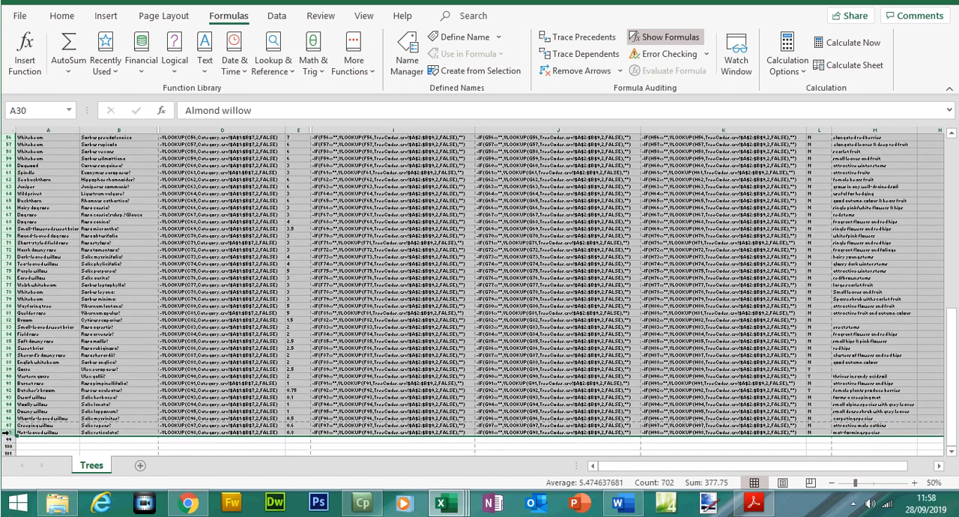
pyautogui.rightClick(10, 438)
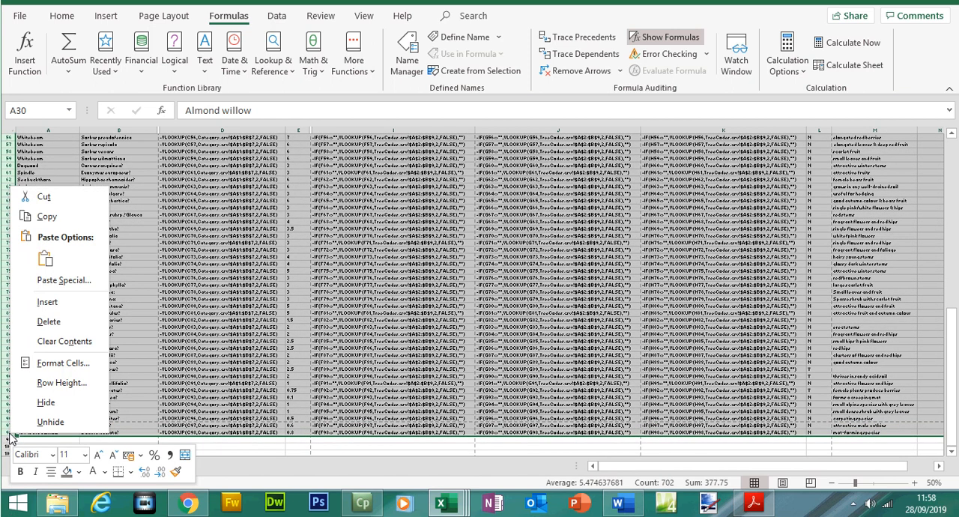
pyautogui.click(43, 407)
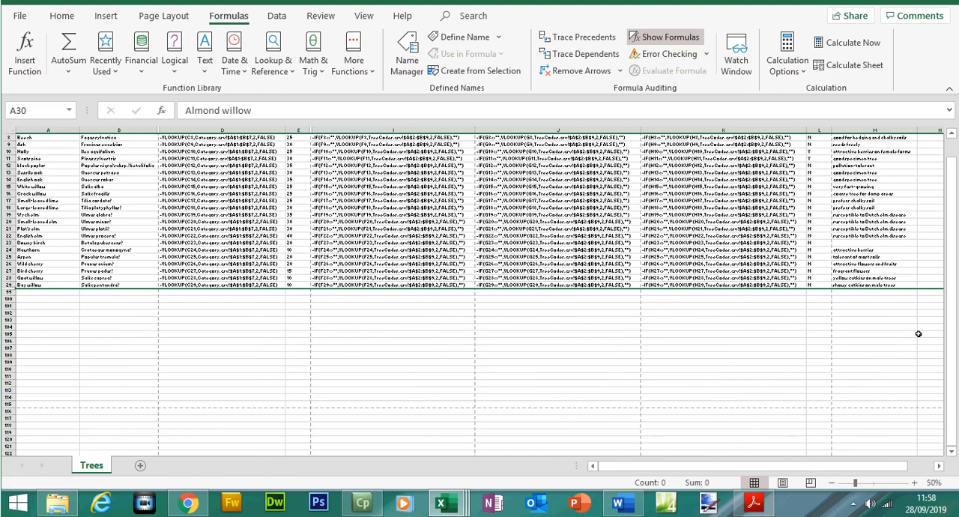
pyautogui.moveTo(956, 375); pyautogui.dragTo(957, 354)
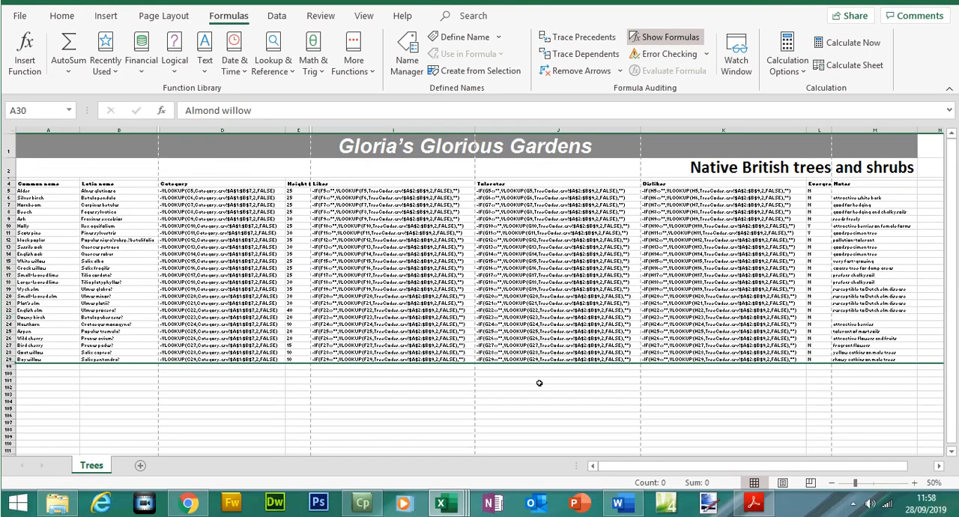
# - Check question 22's orientation, headings and cell-visibility requirements in the exam paper and set the Trees printout to landscape orientation
pyautogui.click(753, 503)
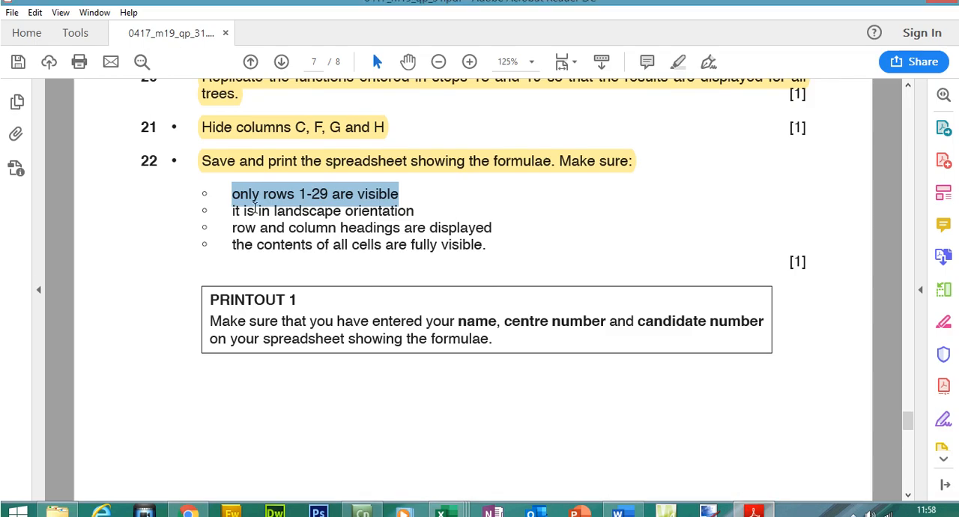
pyautogui.moveTo(234, 222); pyautogui.dragTo(414, 223)
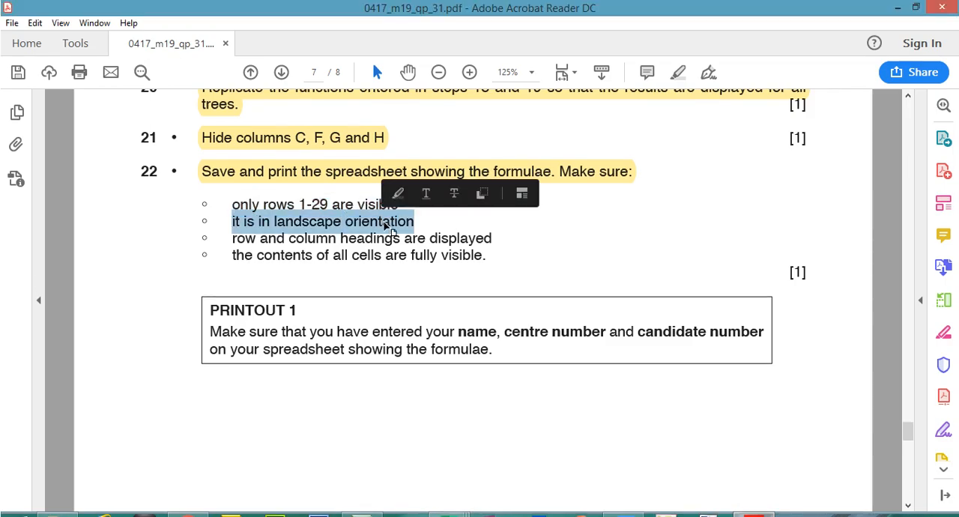
pyautogui.click(235, 239)
pyautogui.moveTo(235, 238); pyautogui.dragTo(477, 239)
pyautogui.moveTo(233, 254); pyautogui.dragTo(407, 255)
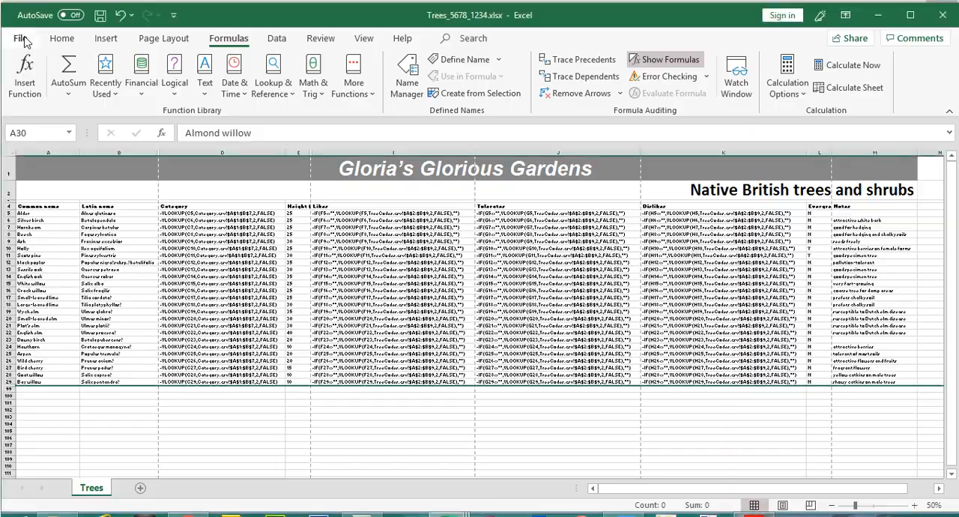
pyautogui.click(21, 39)
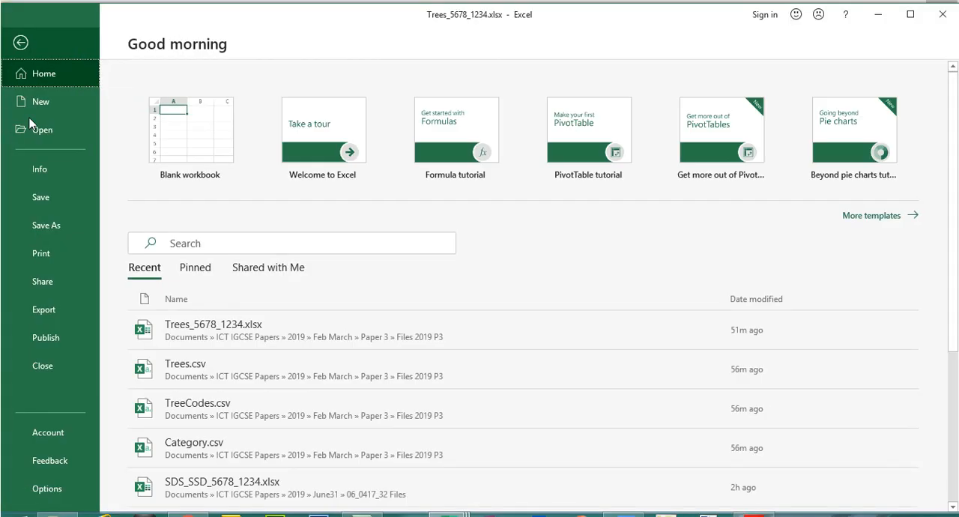
pyautogui.click(53, 257)
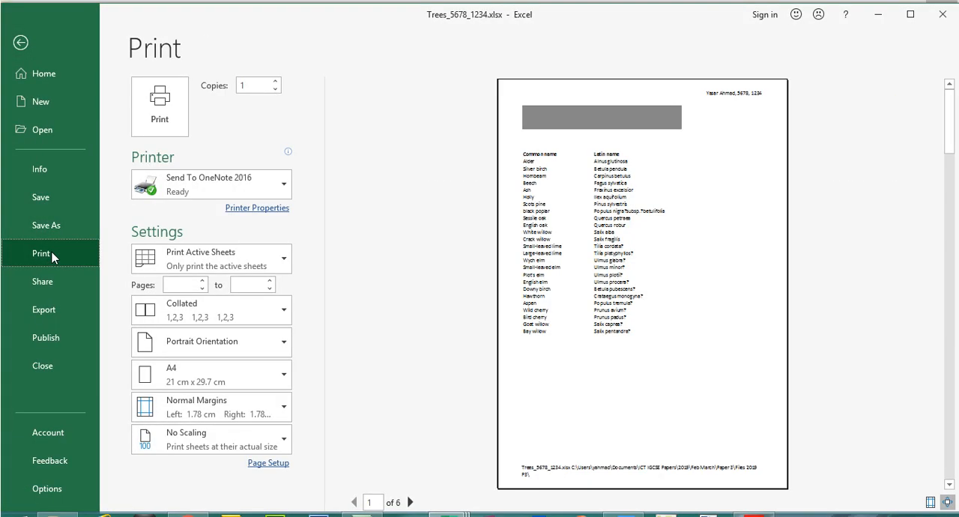
pyautogui.click(160, 343)
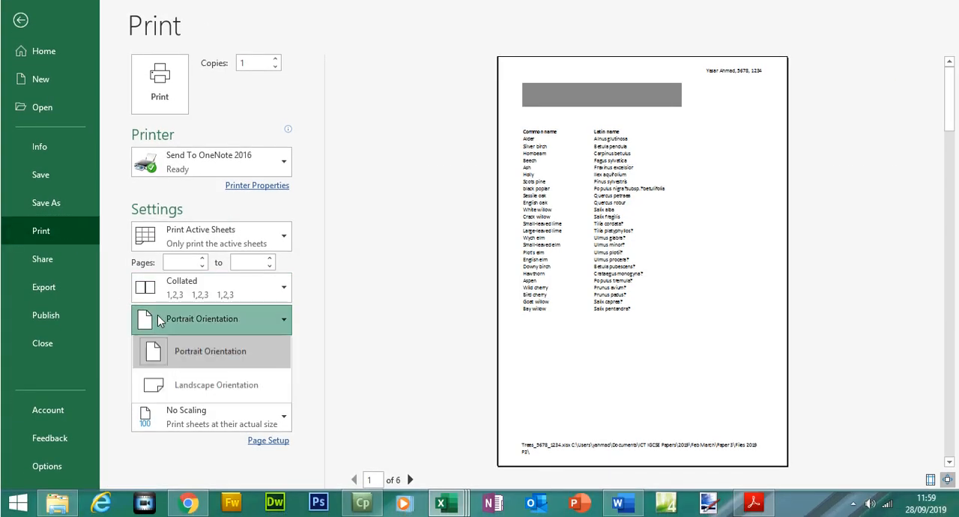
pyautogui.click(212, 391)
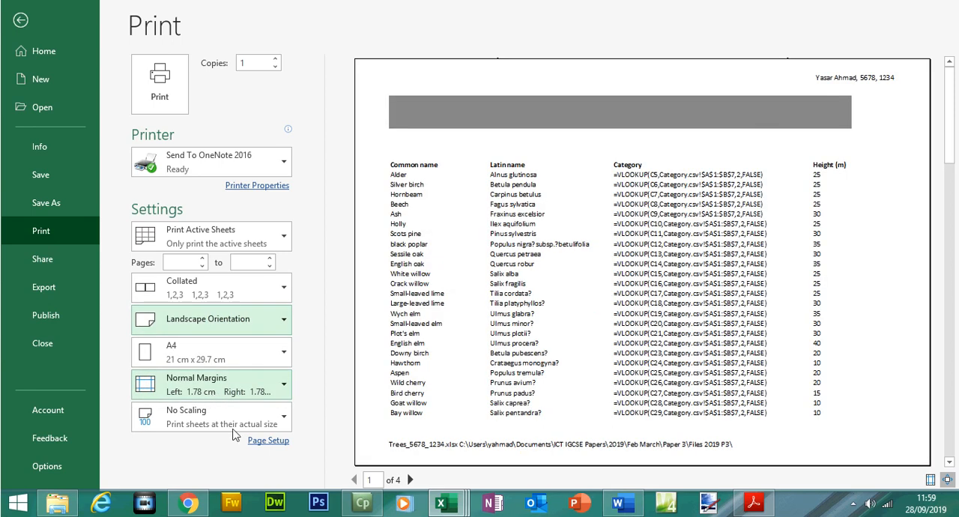
# - Turn on printing of row and column headings in the page setup of the Trees worksheet
pyautogui.click(259, 418)
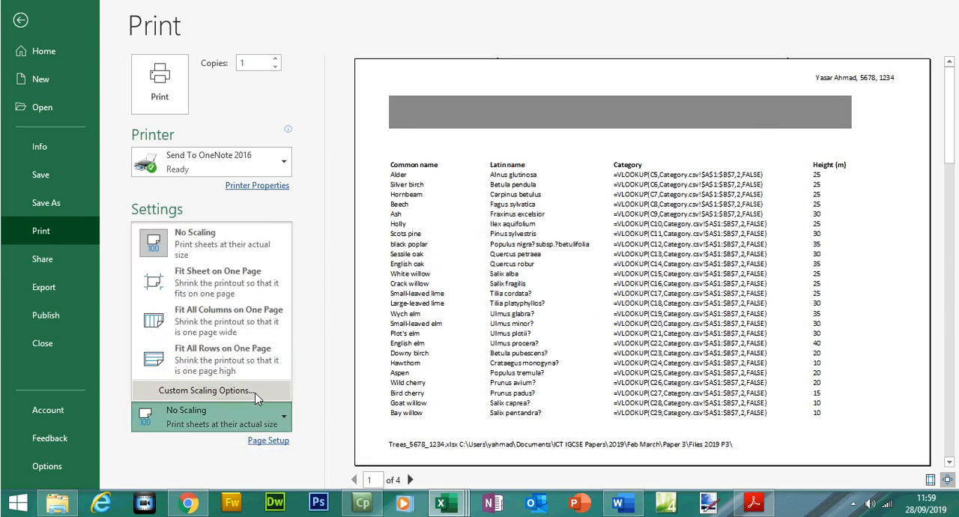
pyautogui.click(257, 399)
pyautogui.click(574, 203)
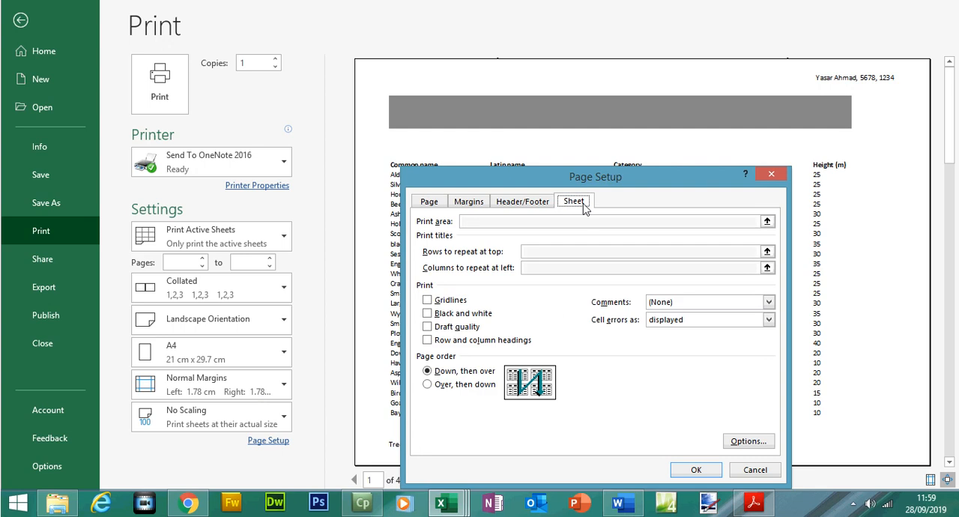
pyautogui.click(435, 343)
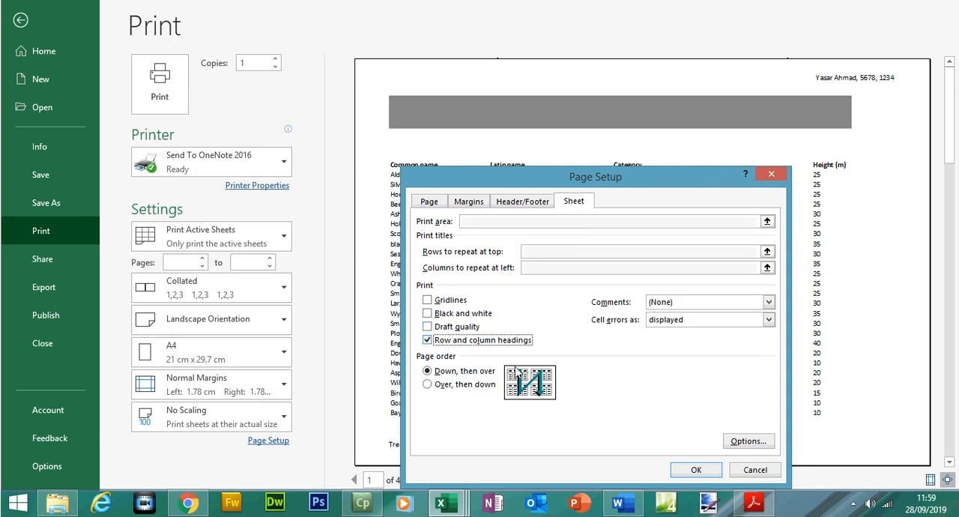
pyautogui.click(694, 470)
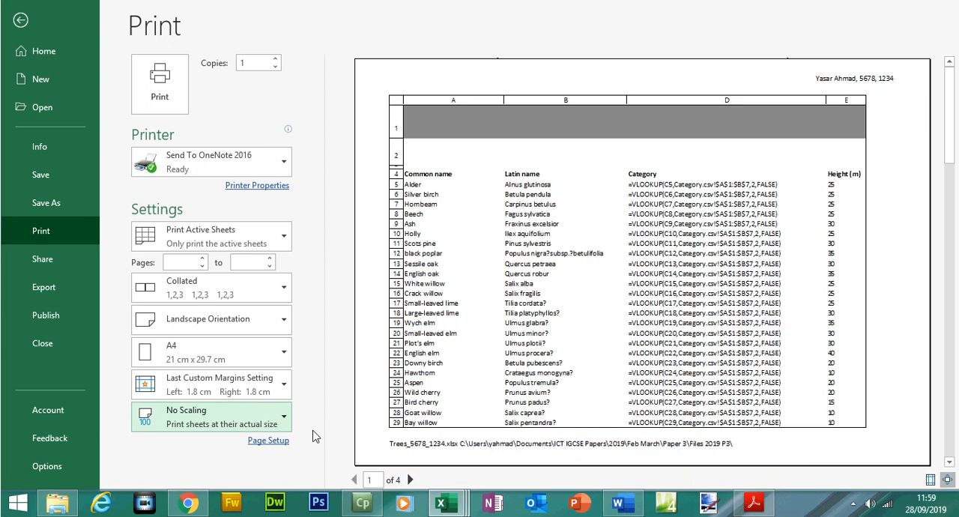
# - Scale the printout to fit 2 pages wide by 1 tall and preview its second page
pyautogui.click(283, 420)
pyautogui.click(228, 402)
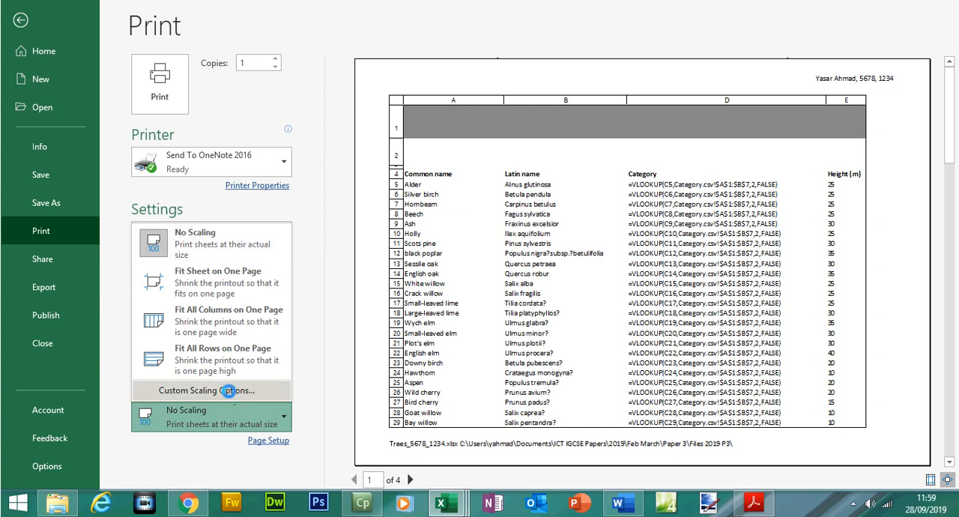
pyautogui.click(445, 300)
pyautogui.click(503, 300)
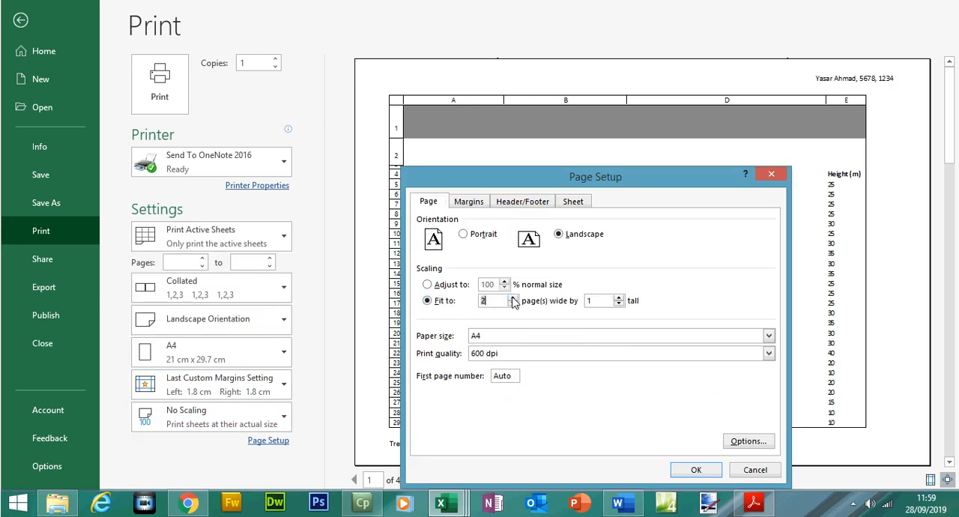
pyautogui.write('2')
pyautogui.click(695, 469)
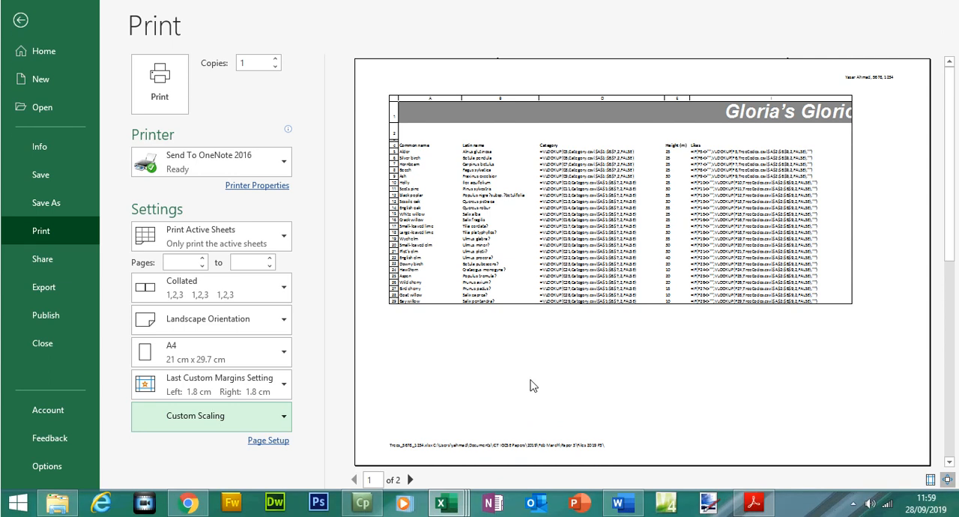
pyautogui.click(410, 480)
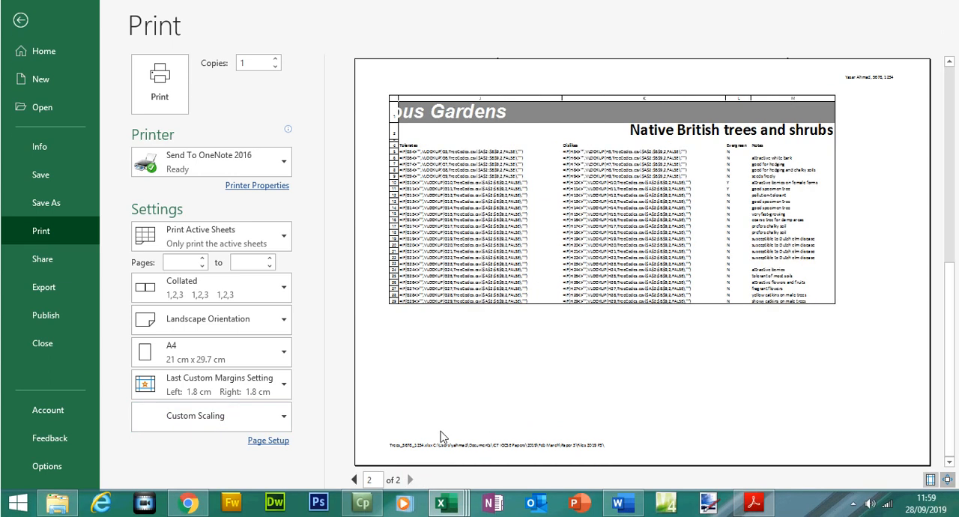
# - Compare the print preview with question 22's visible-rows, landscape and headings requirements in the exam paper
pyautogui.click(754, 503)
pyautogui.moveTo(233, 204); pyautogui.dragTo(400, 208)
pyautogui.click(442, 503)
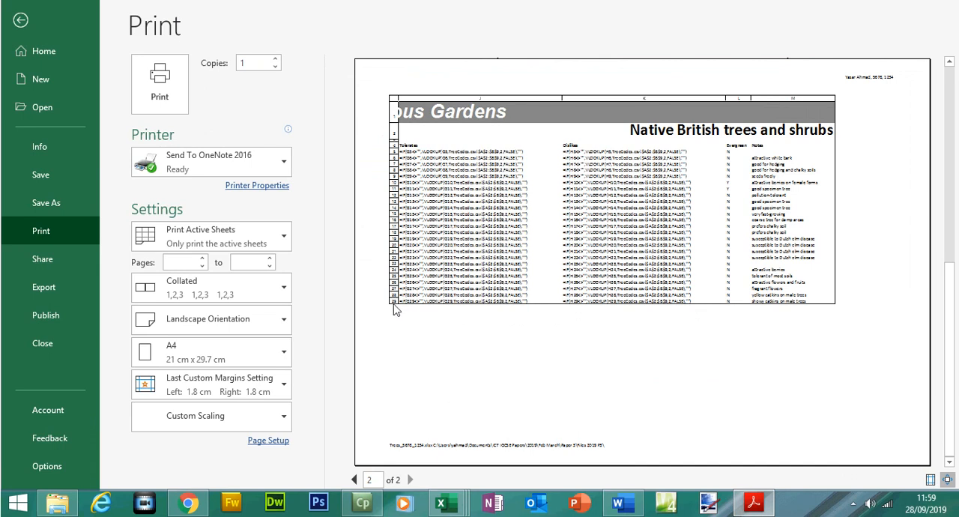
pyautogui.click(754, 507)
pyautogui.moveTo(233, 221); pyautogui.dragTo(416, 221)
pyautogui.moveTo(233, 239); pyautogui.dragTo(492, 239)
pyautogui.click(754, 508)
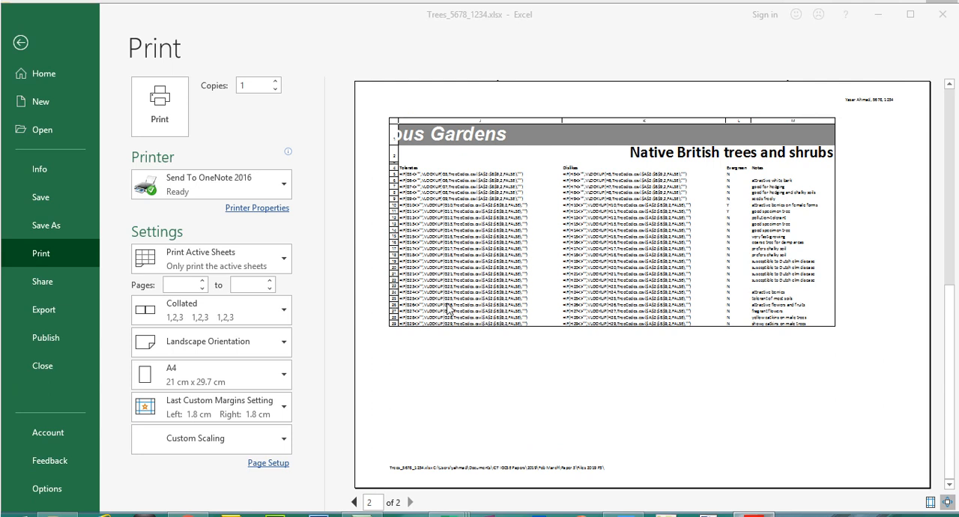
pyautogui.click(754, 507)
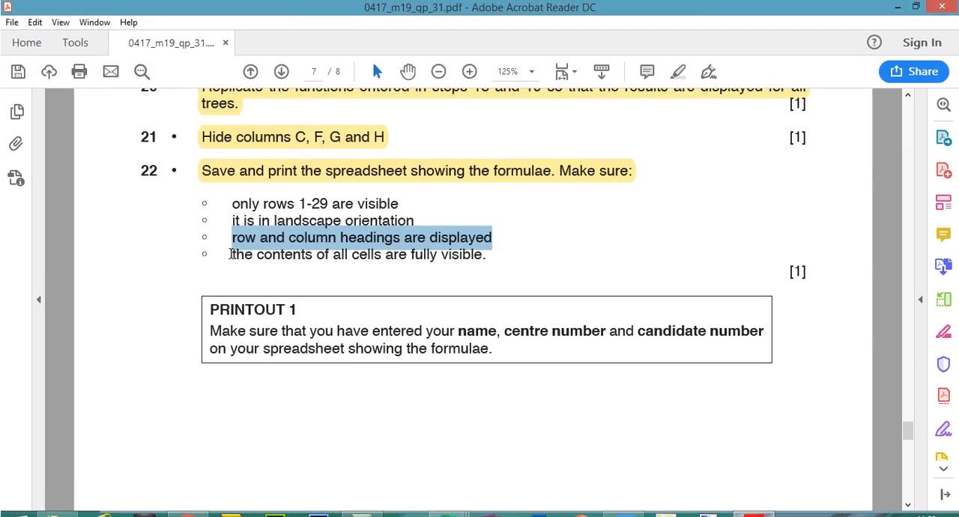
# - Highlight question 22's four requirements and the PRINTOUT 1 instructions in the exam paper as done
pyautogui.moveTo(487, 249); pyautogui.dragTo(236, 206)
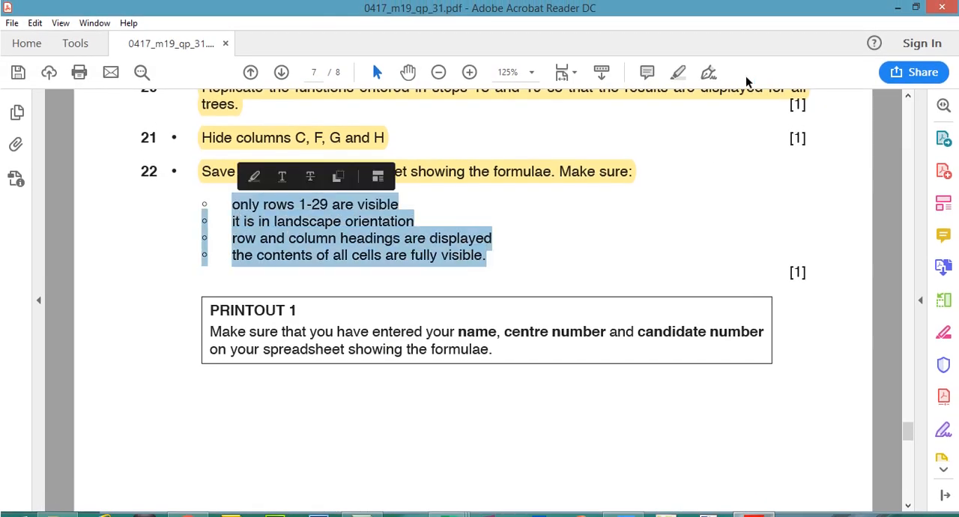
pyautogui.click(678, 72)
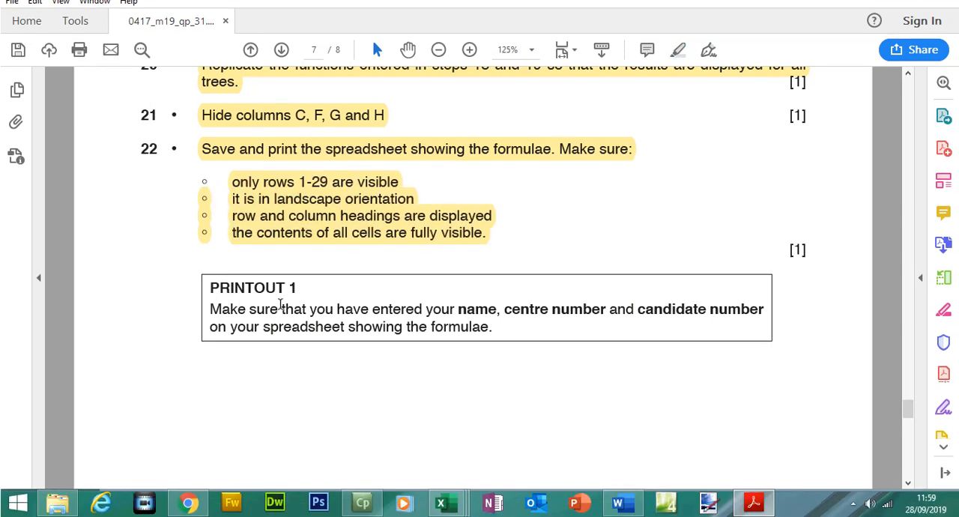
pyautogui.moveTo(217, 283); pyautogui.dragTo(485, 326)
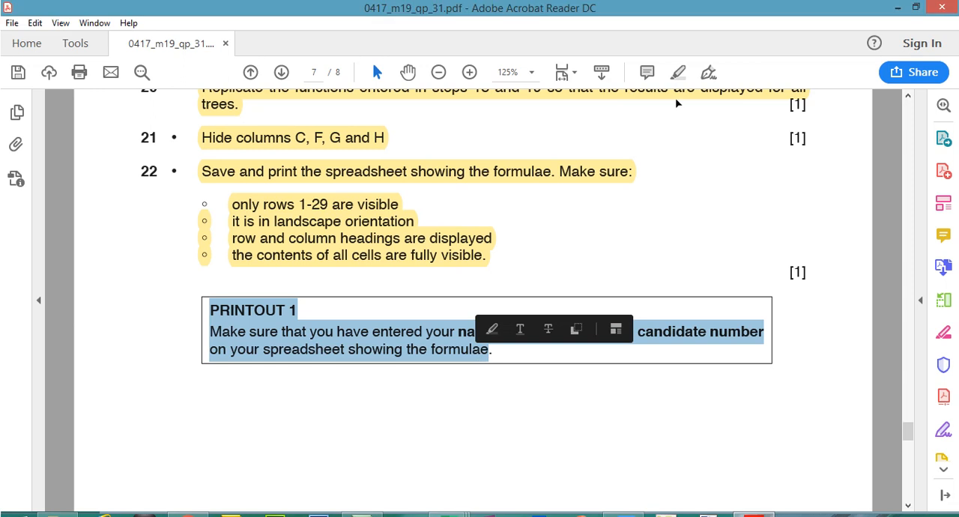
pyautogui.click(680, 72)
# - Return to the Trees worksheet in Excel, leave the print preview and save the workbook
pyautogui.click(758, 506)
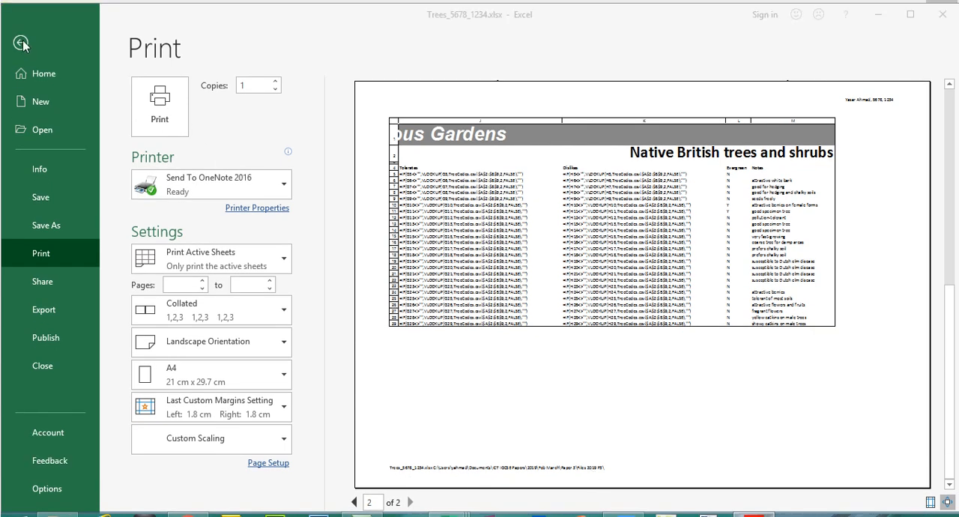
pyautogui.click(21, 43)
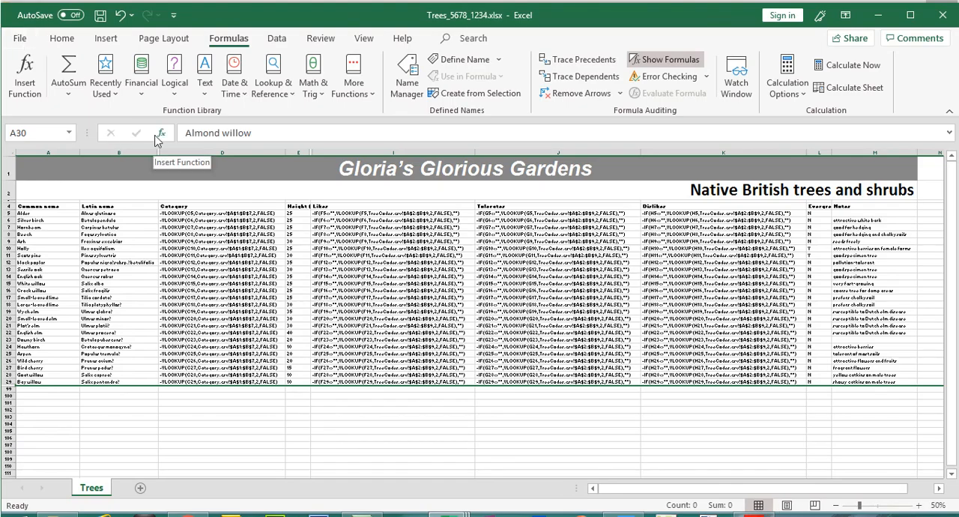
pyautogui.click(99, 15)
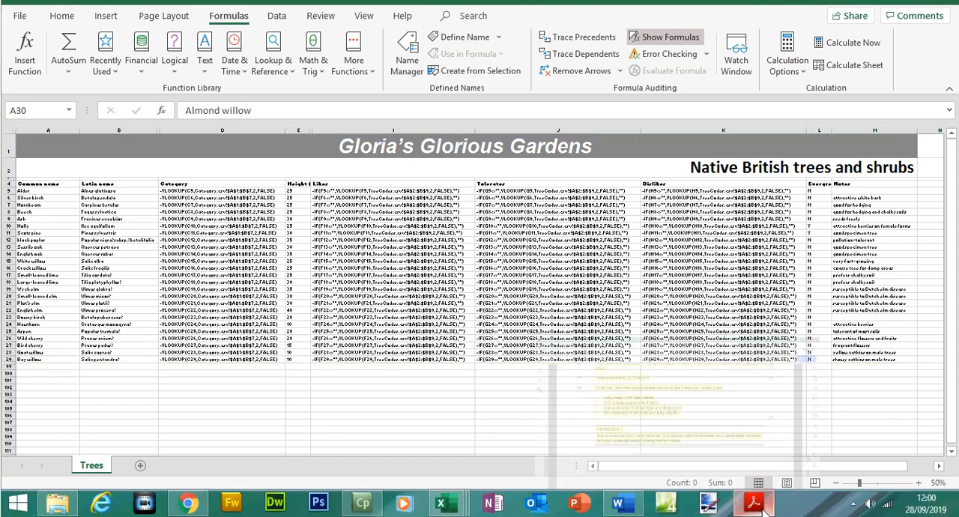
# - Go to question 23 in the exam paper and highlight its instruction to create a spreadsheet extract
pyautogui.click(754, 502)
pyautogui.moveTo(908, 410); pyautogui.dragTo(918, 448)
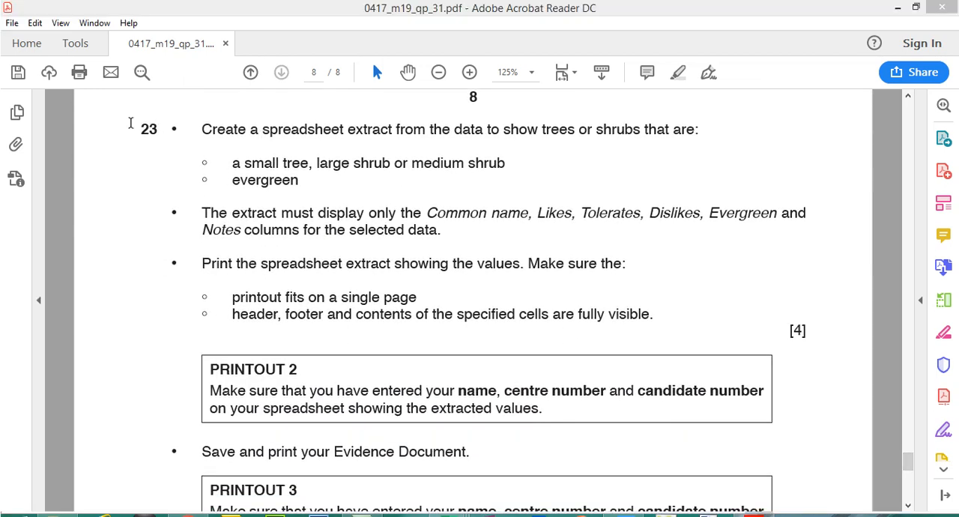
pyautogui.moveTo(141, 128); pyautogui.dragTo(701, 134)
pyautogui.click(204, 130)
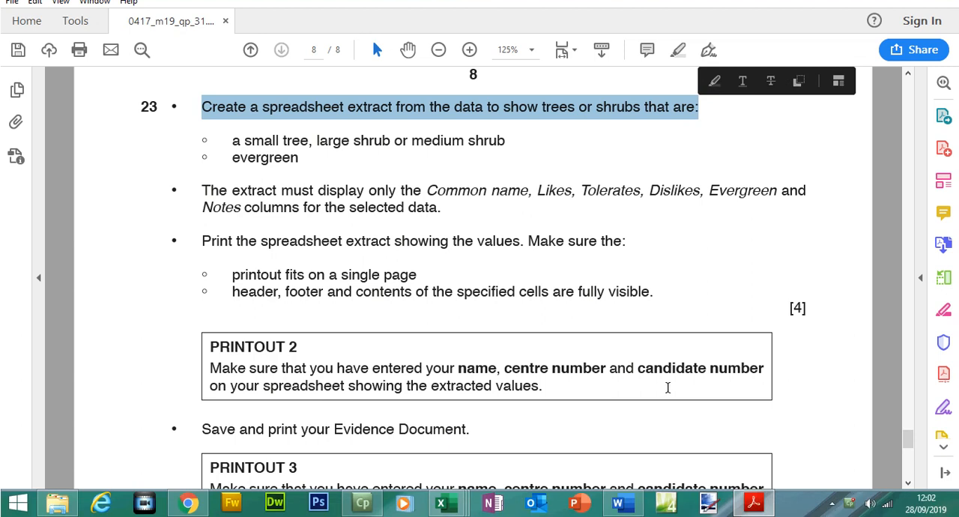
pyautogui.click(679, 72)
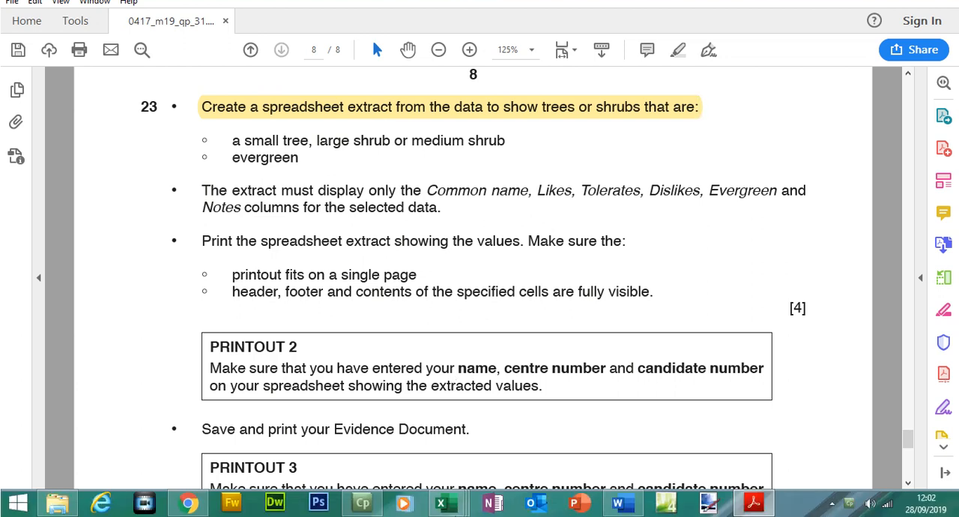
# - Switch to the Trees_5678_1234.xlsx workbook in Excel and display values instead of formulas
pyautogui.moveTo(443, 516)
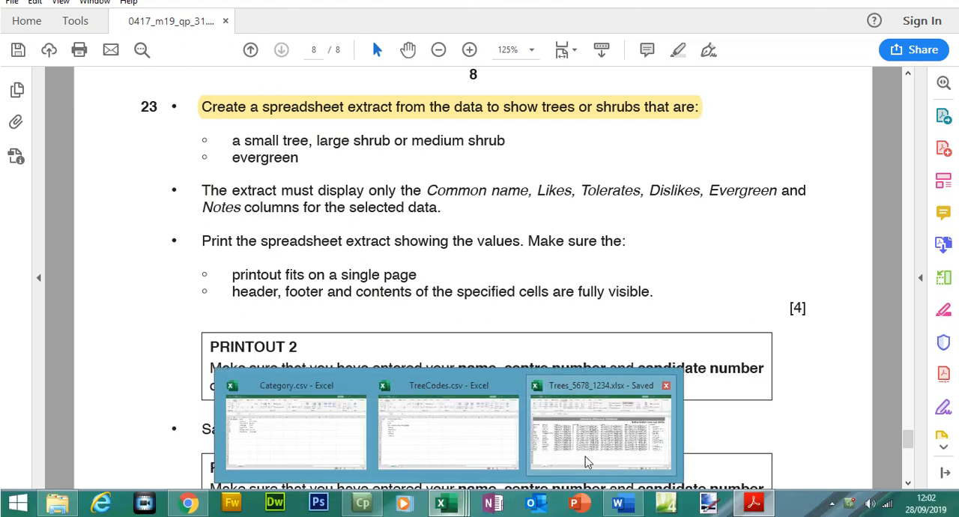
pyautogui.click(589, 462)
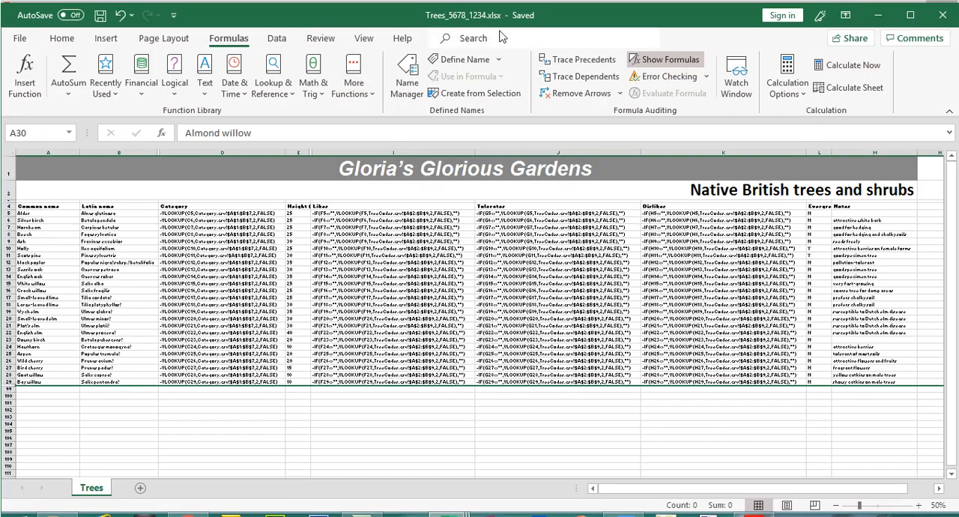
pyautogui.click(665, 60)
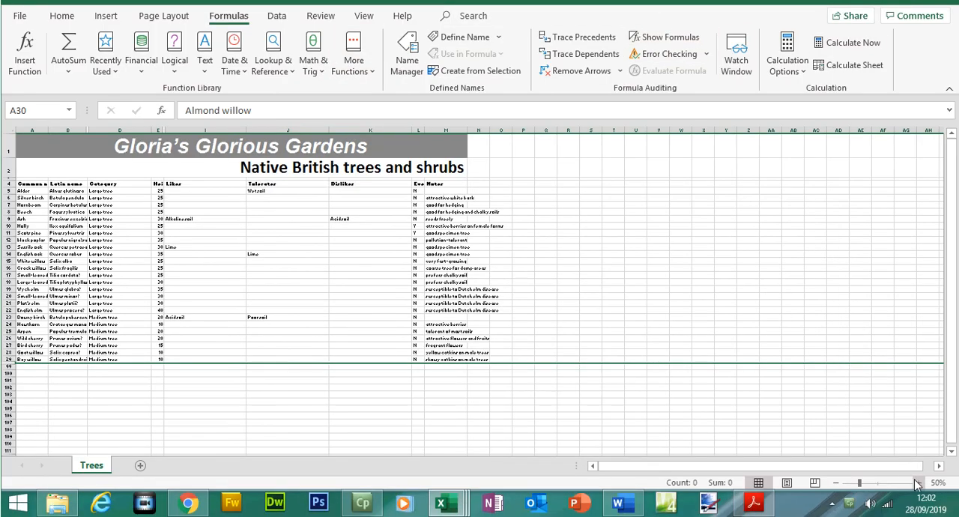
# - Autofit the Common name, Latin name, Category and Height (m) columns in the Trees worksheet to their contents
pyautogui.click(917, 483)
pyautogui.click(918, 484)
pyautogui.click(917, 484)
pyautogui.click(918, 483)
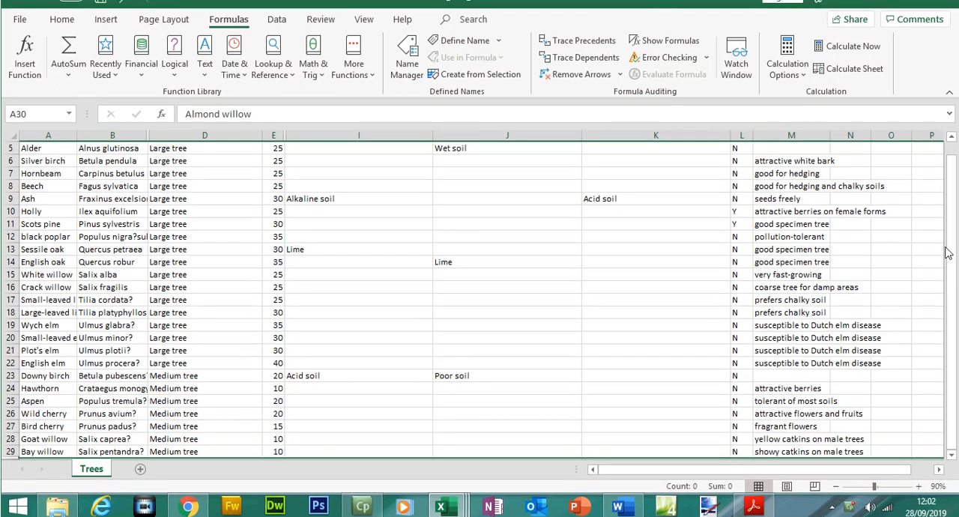
pyautogui.moveTo(951, 238); pyautogui.dragTo(951, 169)
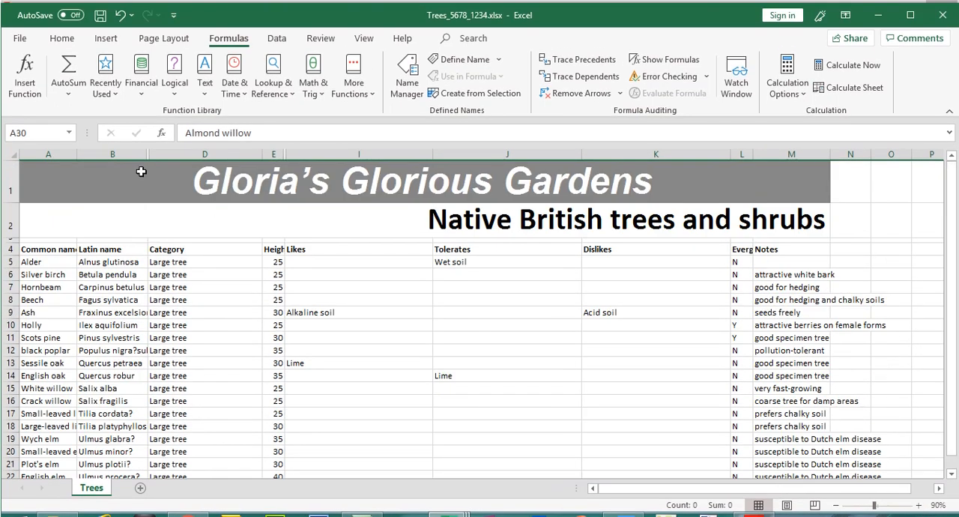
pyautogui.doubleClick(77, 153)
pyautogui.moveTo(202, 156); pyautogui.dragTo(202, 156)
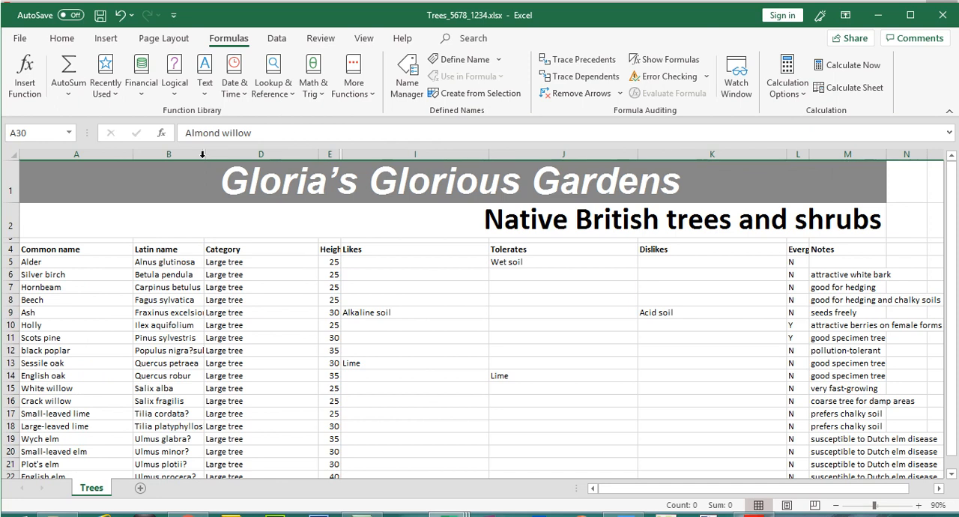
pyautogui.doubleClick(202, 157)
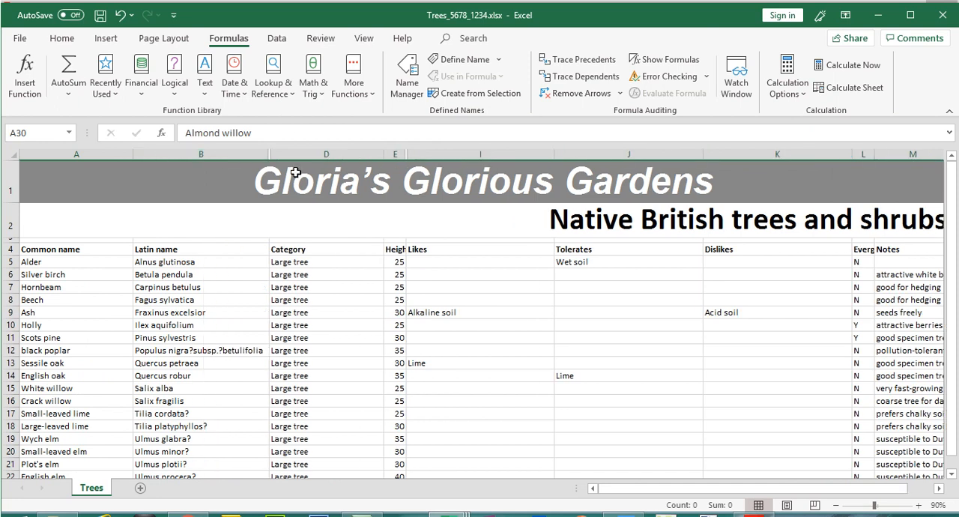
pyautogui.doubleClick(384, 153)
pyautogui.doubleClick(353, 154)
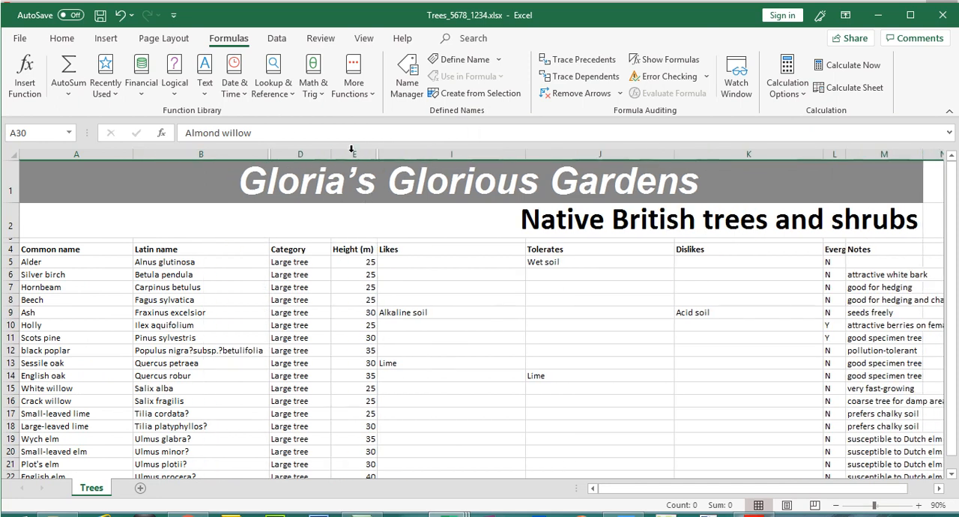
# - Autofit the Likes, Tolerates, Dislikes, Evergreen and Notes columns to their contents
pyautogui.doubleClick(524, 154)
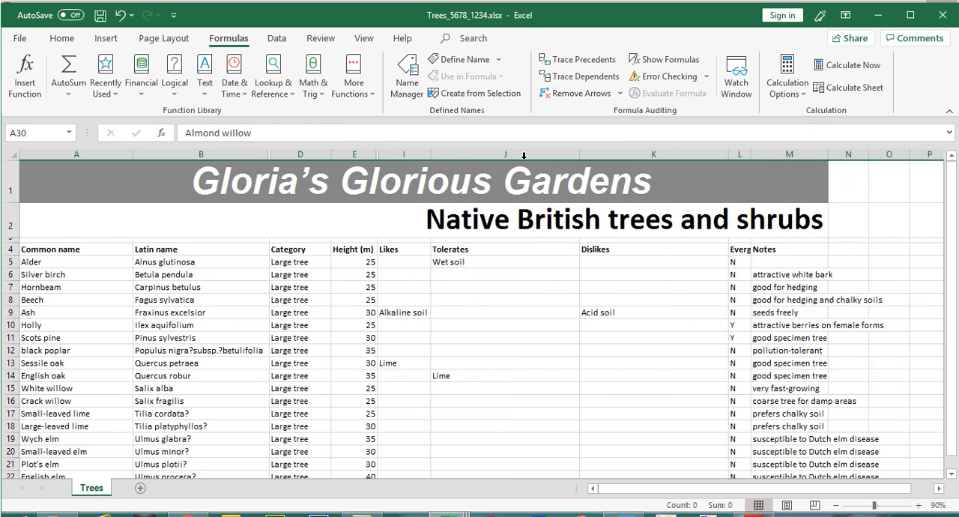
pyautogui.doubleClick(580, 153)
pyautogui.click(605, 152)
pyautogui.doubleClick(625, 153)
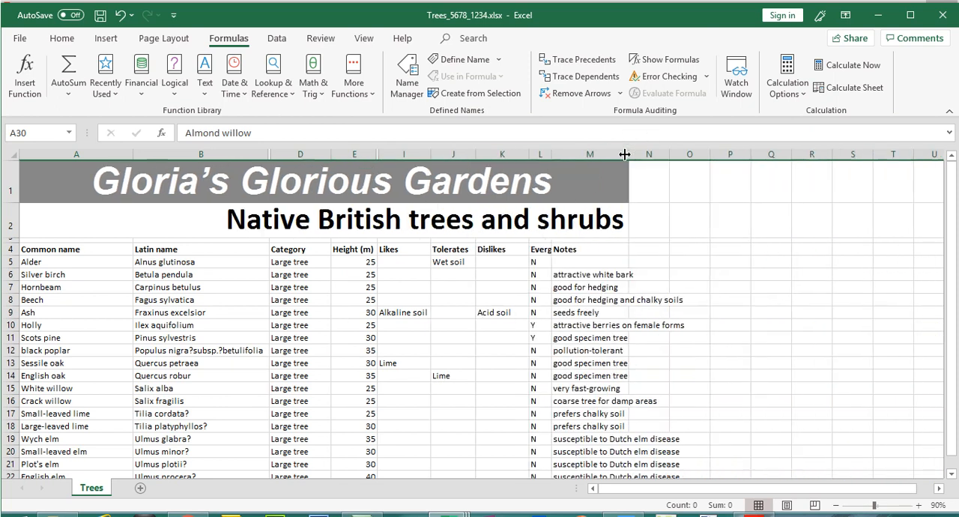
pyautogui.doubleClick(552, 153)
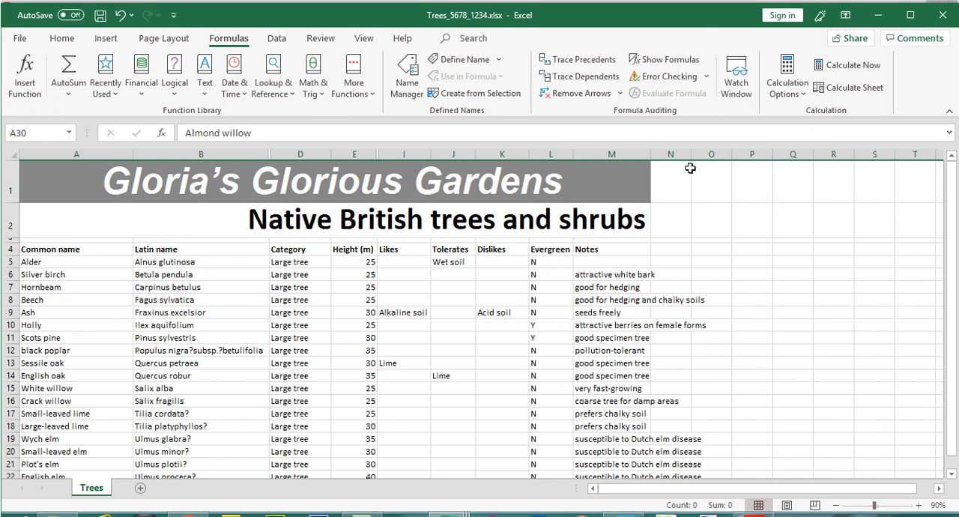
pyautogui.doubleClick(649, 154)
pyautogui.click(655, 152)
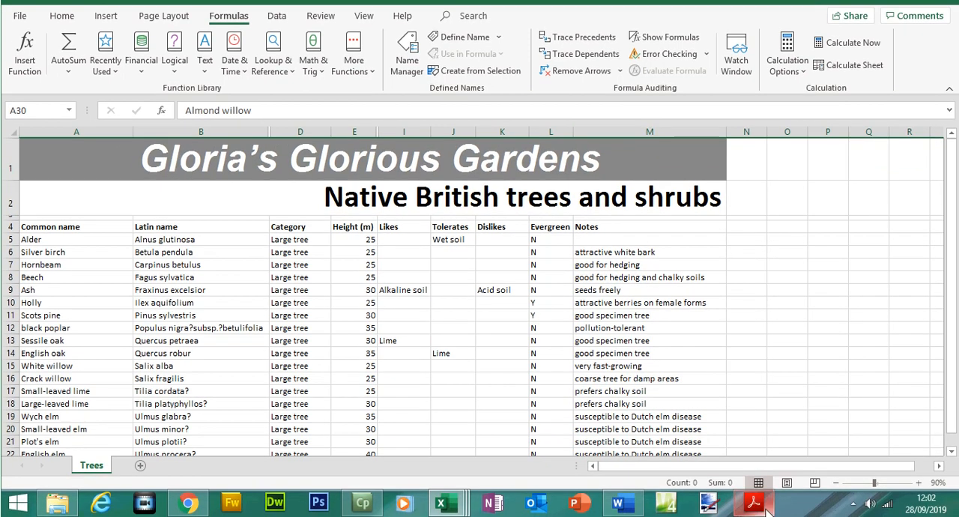
# - Switch to the exam paper, select question 23's criterion "a small tree, large shrub or medium shrub" for reference, and return to Excel
pyautogui.moveTo(754, 505)
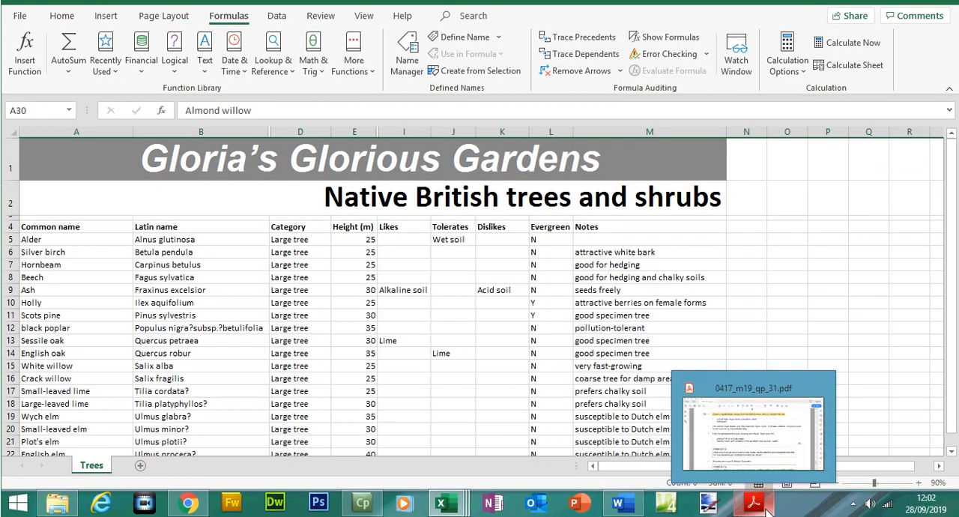
pyautogui.click(754, 447)
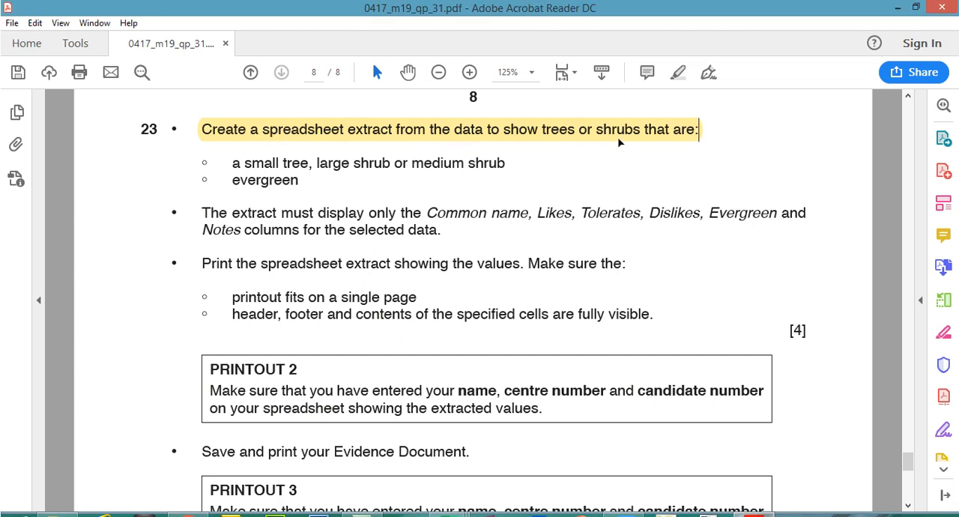
pyautogui.moveTo(232, 163); pyautogui.dragTo(487, 165)
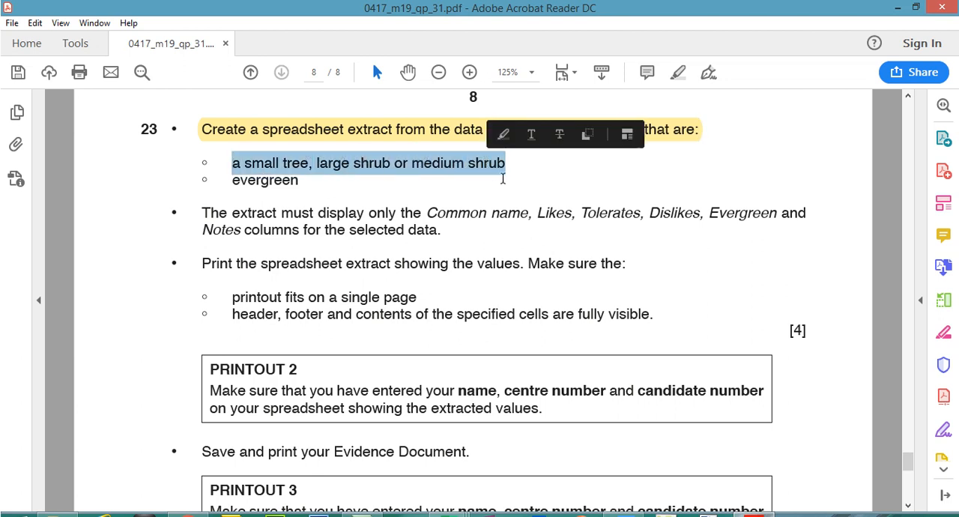
pyautogui.click(753, 504)
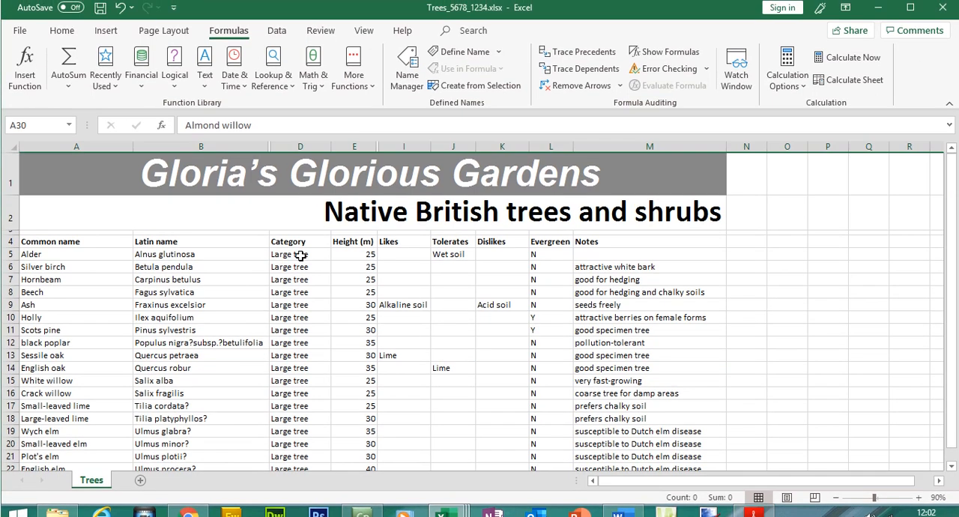
# - Check the Category entries in the worksheet's visible rows, then review the row requirement in question 22 and question 23 in the exam paper
pyautogui.click(295, 242)
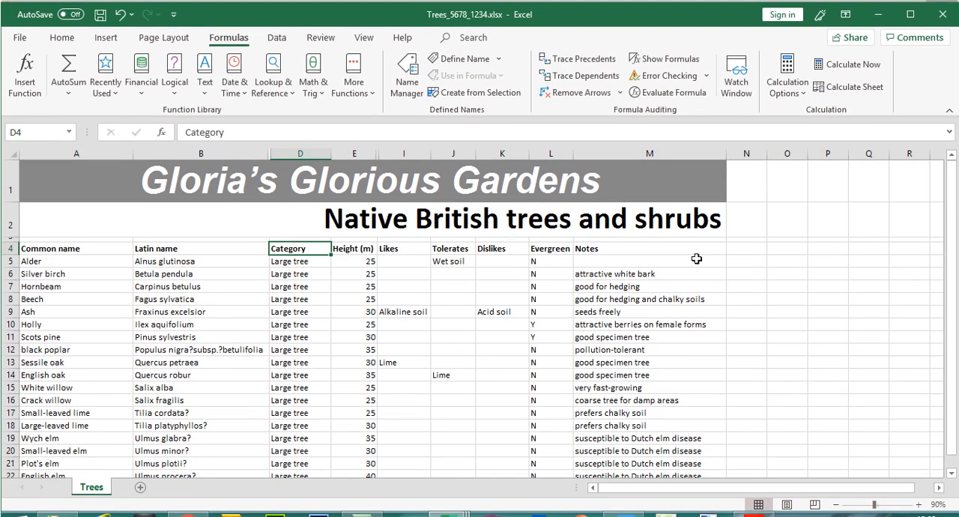
pyautogui.moveTo(953, 224); pyautogui.dragTo(952, 237)
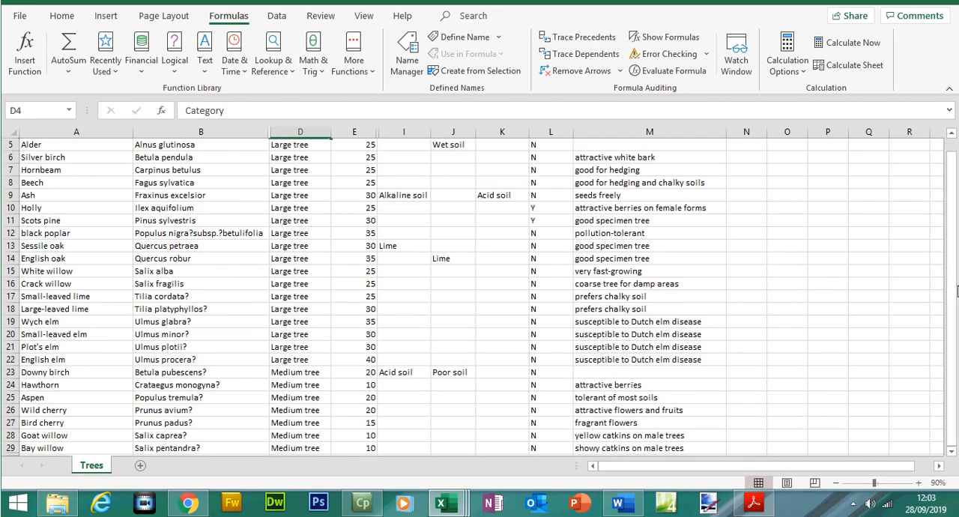
pyautogui.click(838, 483)
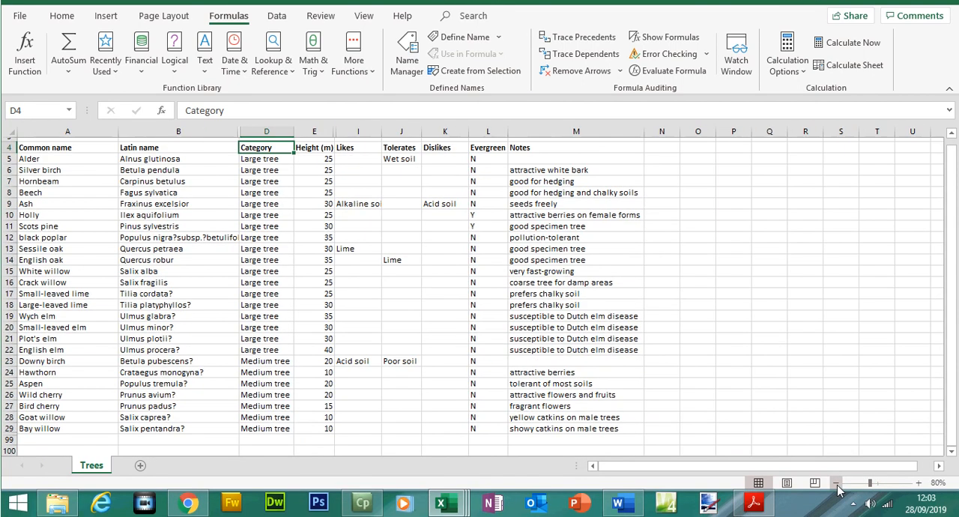
pyautogui.click(841, 316)
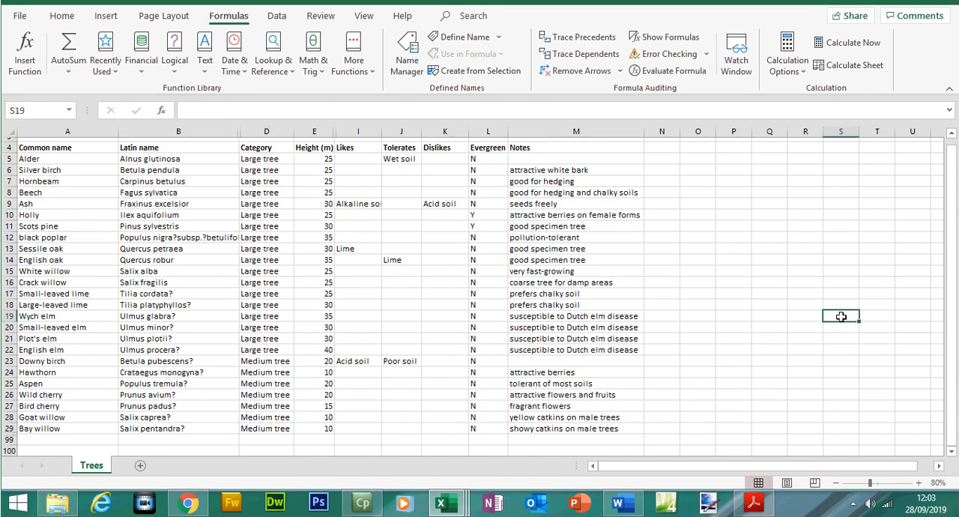
pyautogui.click(755, 506)
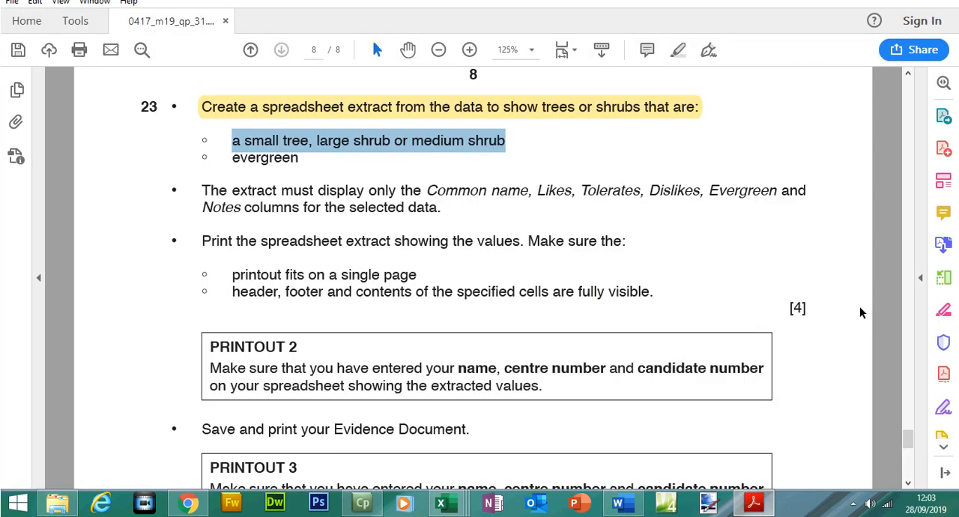
pyautogui.moveTo(909, 443); pyautogui.dragTo(907, 410)
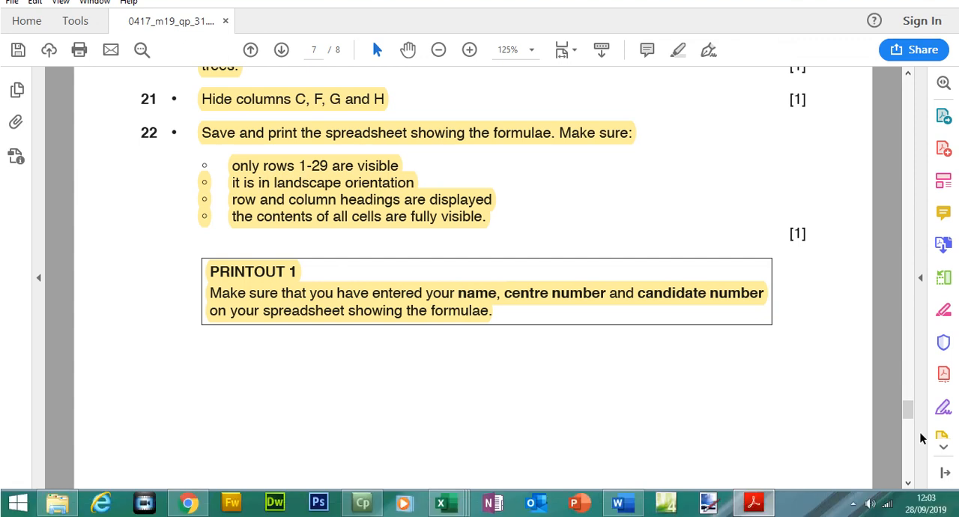
pyautogui.moveTo(912, 437)
pyautogui.mouseDown()
pyautogui.moveTo(910, 454)
pyautogui.moveTo(914, 442)
pyautogui.mouseUp()
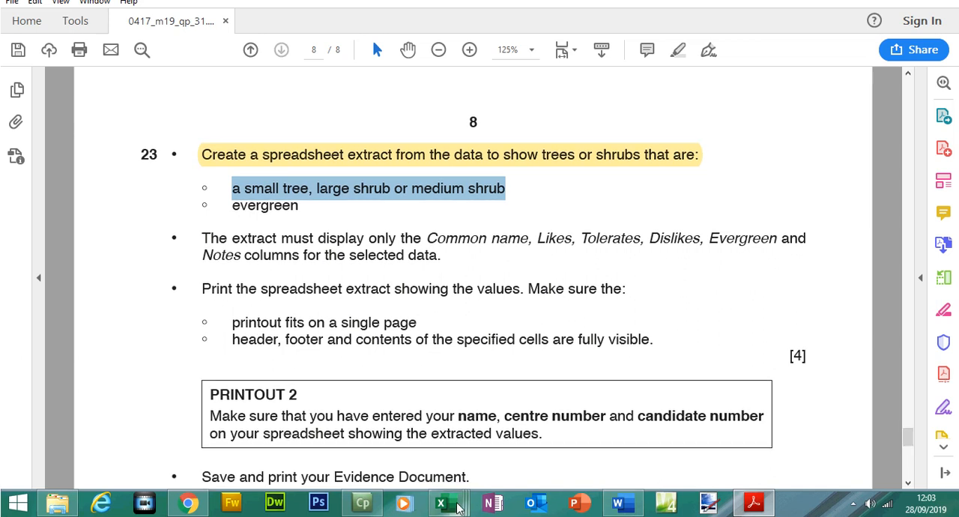
# - Return to the Excel workbook, unhide rows 30 to 98, and autofit the Category column
pyautogui.moveTo(443, 502)
pyautogui.click(581, 453)
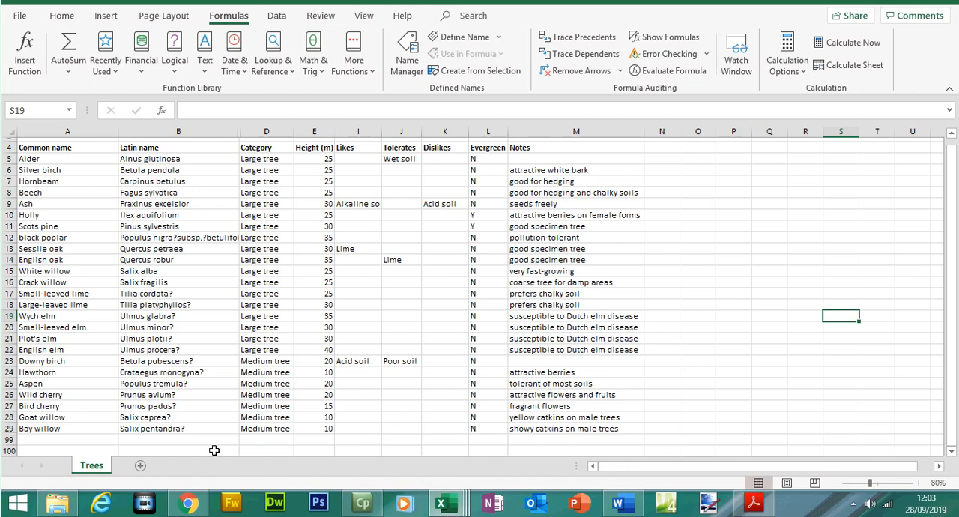
pyautogui.moveTo(9, 428); pyautogui.dragTo(12, 441)
pyautogui.rightClick(7, 440)
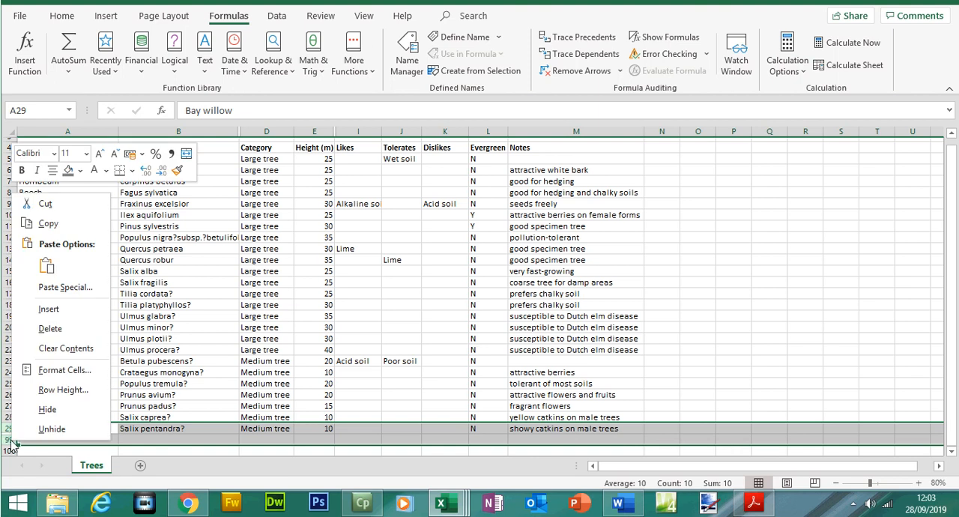
pyautogui.click(50, 431)
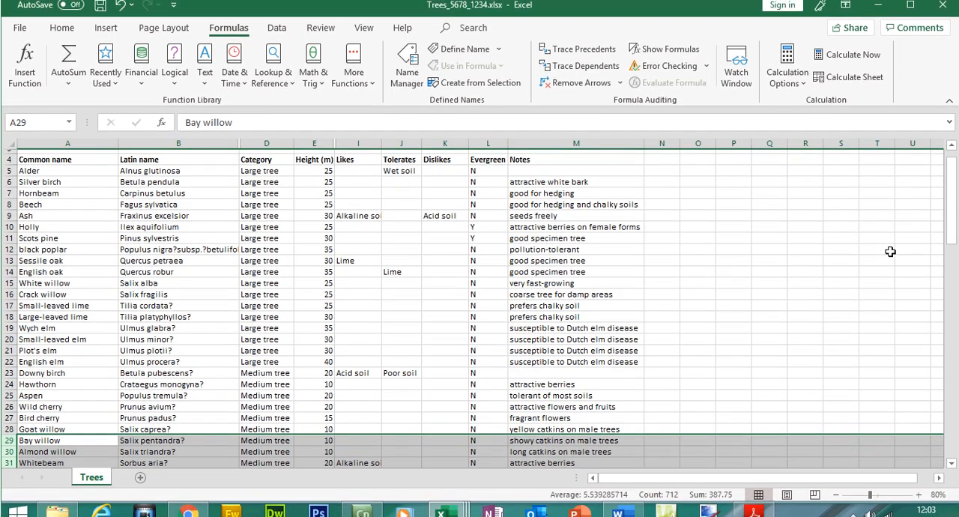
pyautogui.moveTo(951, 188); pyautogui.dragTo(954, 413)
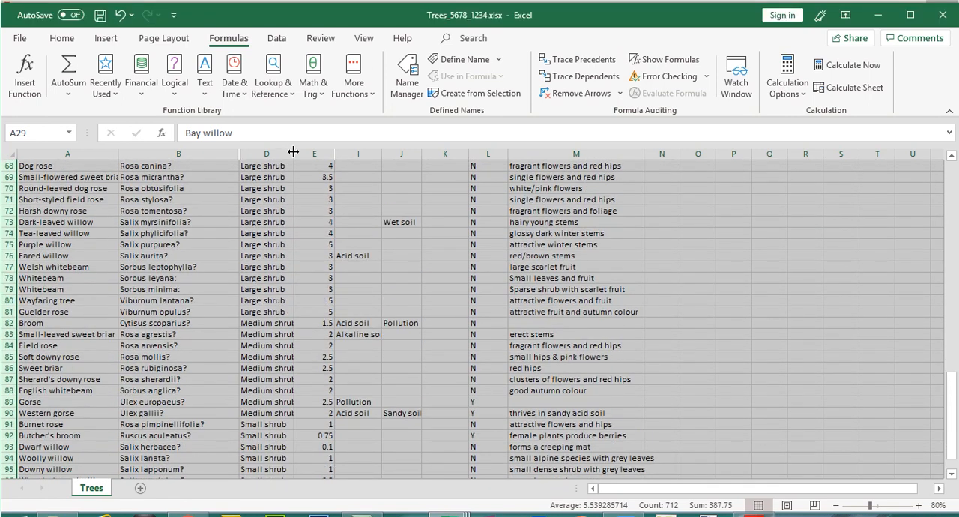
pyautogui.doubleClick(293, 152)
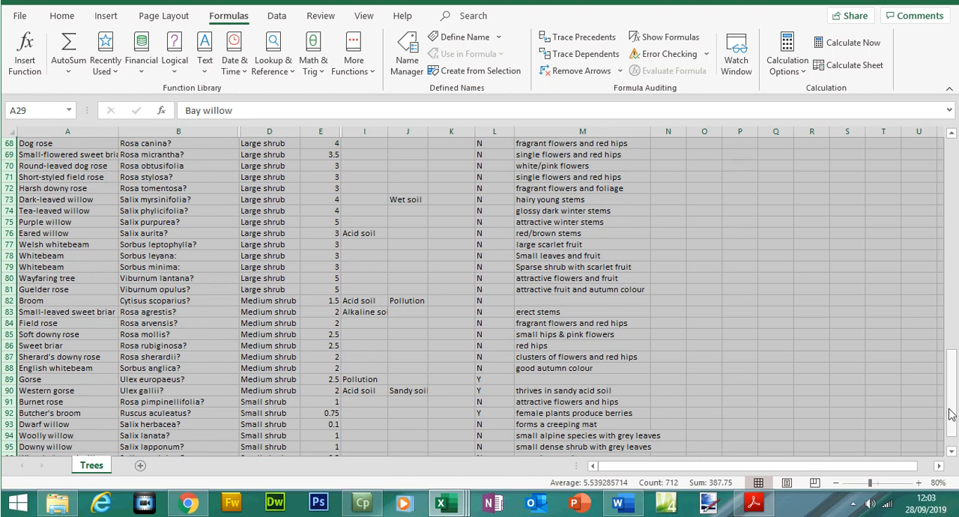
# - Add filters to the tree data in the range A4:M98, using row 4 as the column headings
pyautogui.moveTo(951, 397); pyautogui.dragTo(947, 195)
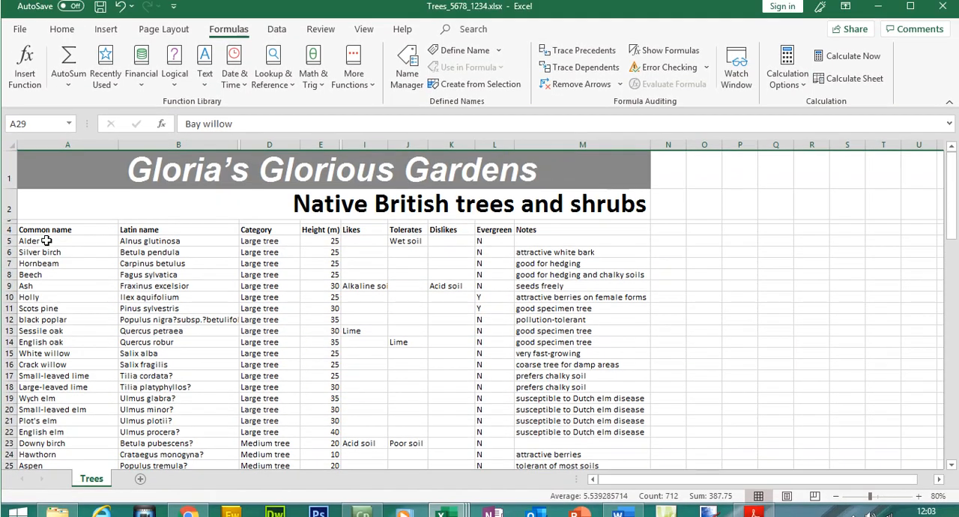
pyautogui.click(45, 230)
pyautogui.moveTo(155, 249); pyautogui.dragTo(579, 425)
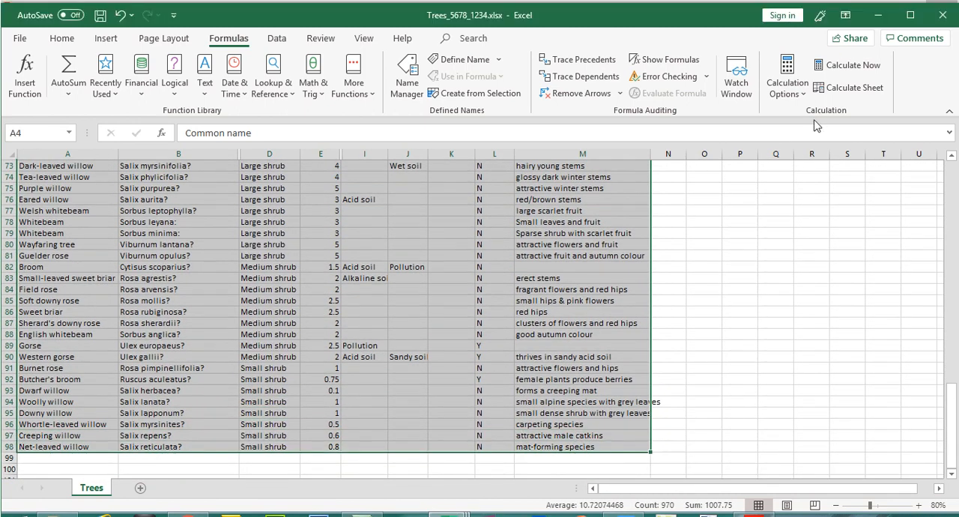
pyautogui.click(62, 38)
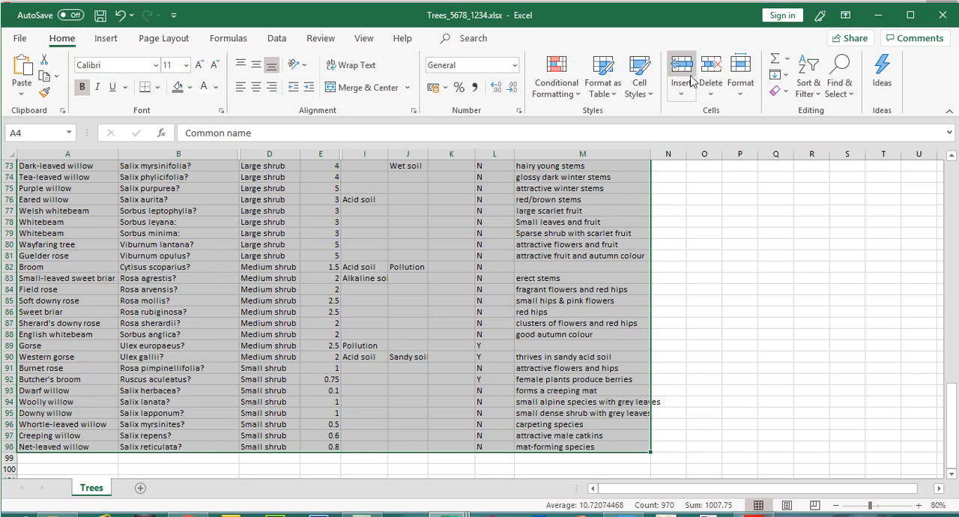
pyautogui.click(810, 82)
pyautogui.click(829, 169)
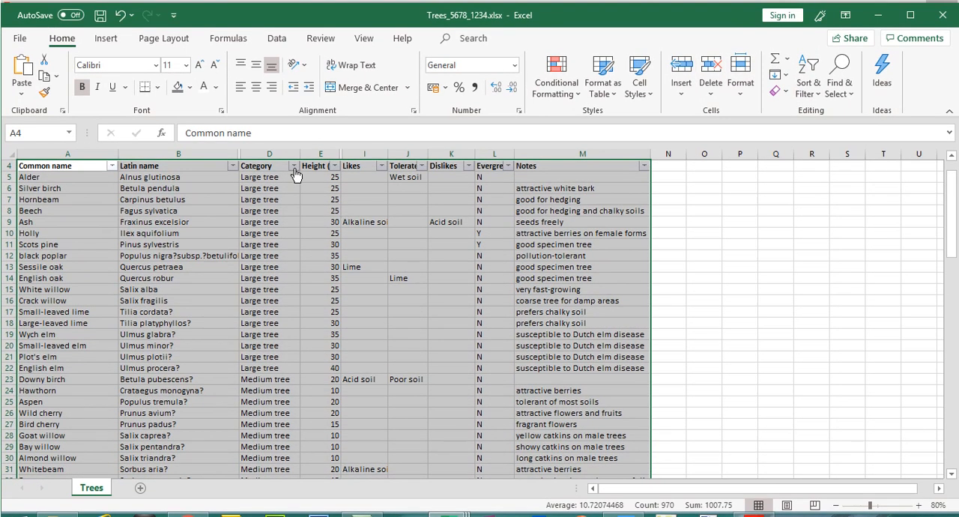
# - Open the Category filter, switch to the exam paper to check question 23's category criteria, and return to Excel
pyautogui.click(294, 166)
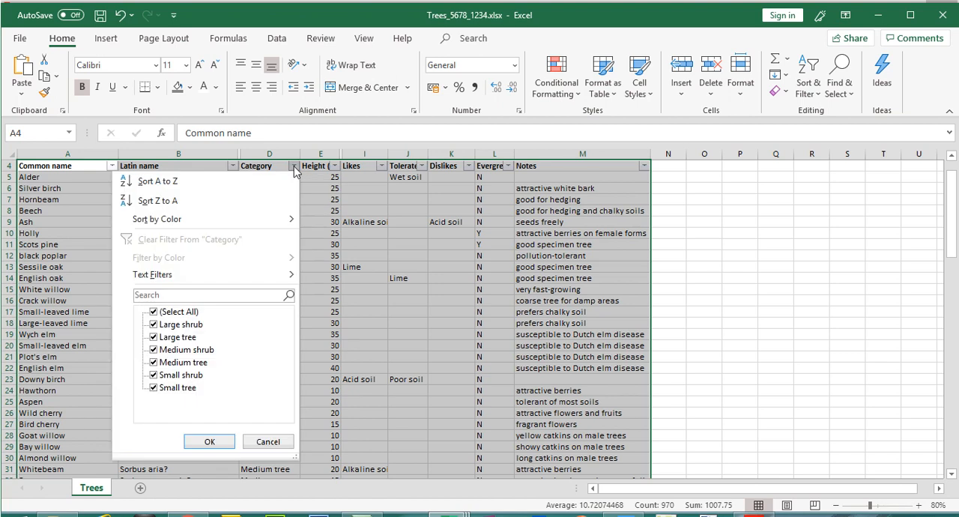
pyautogui.click(756, 503)
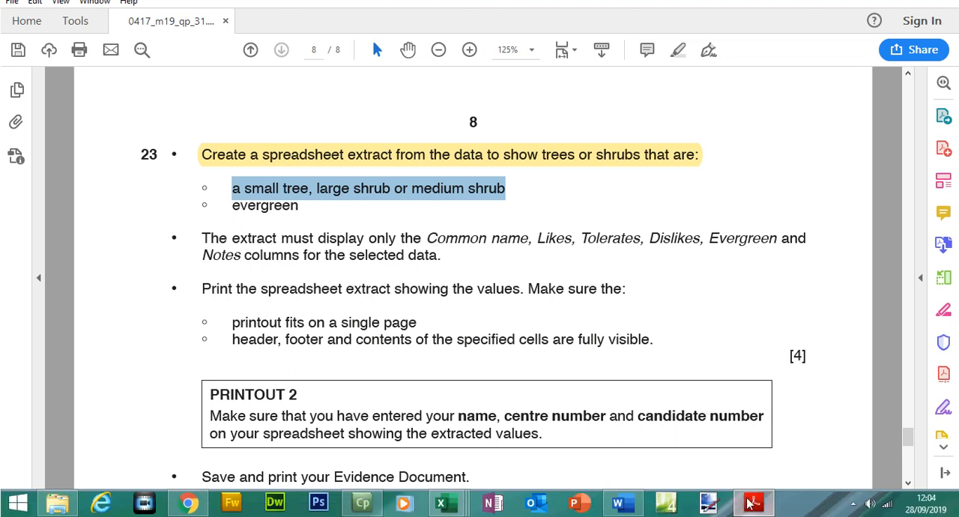
pyautogui.click(753, 503)
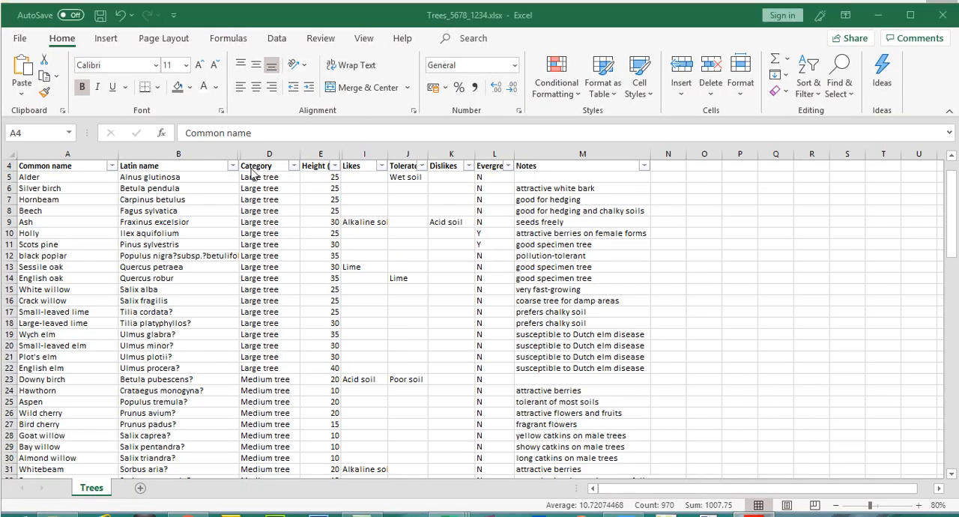
pyautogui.click(294, 166)
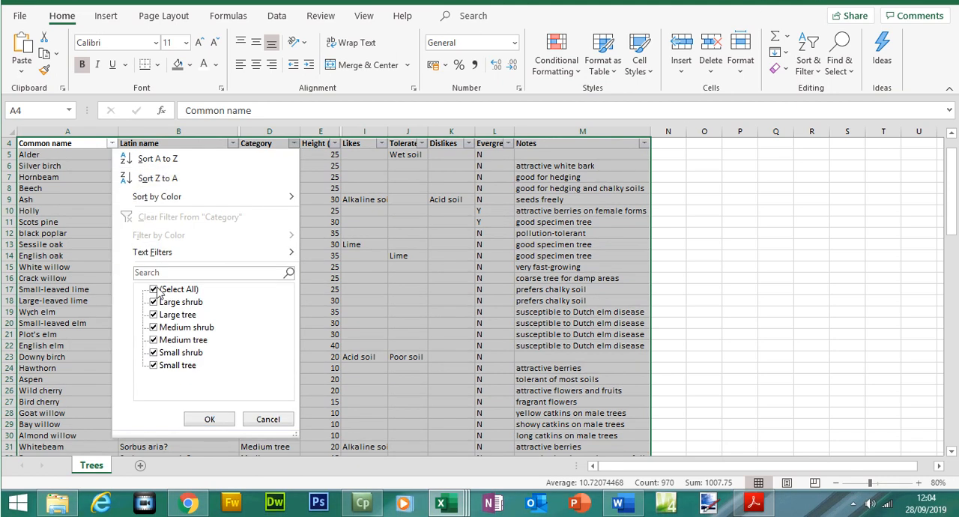
pyautogui.click(154, 290)
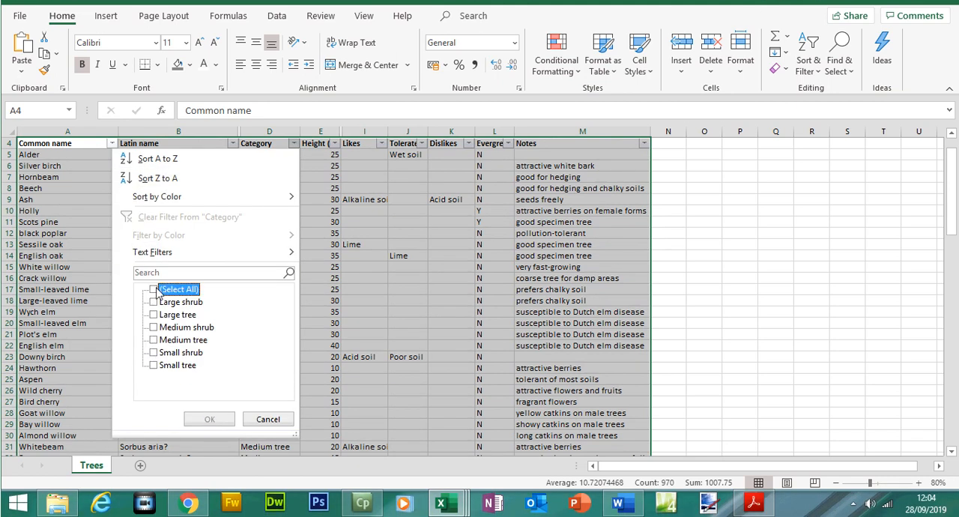
pyautogui.click(154, 366)
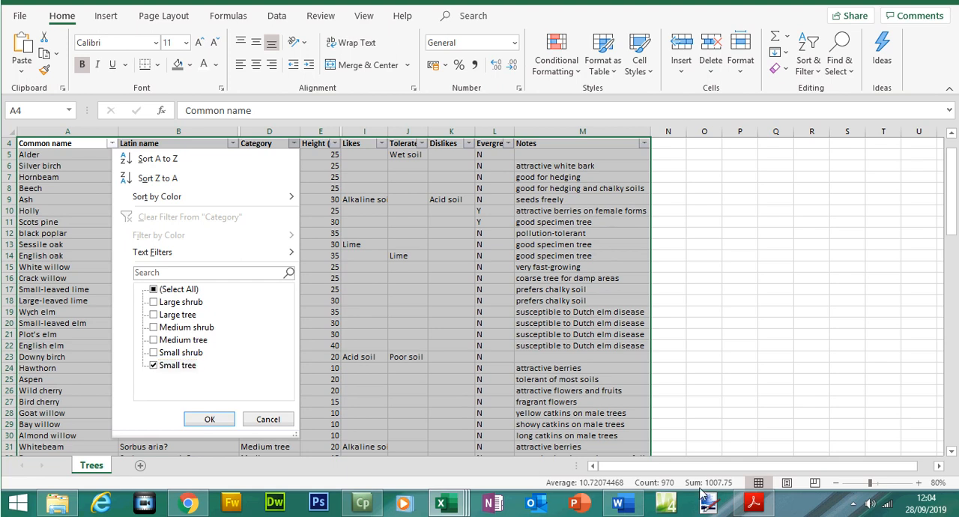
pyautogui.click(757, 505)
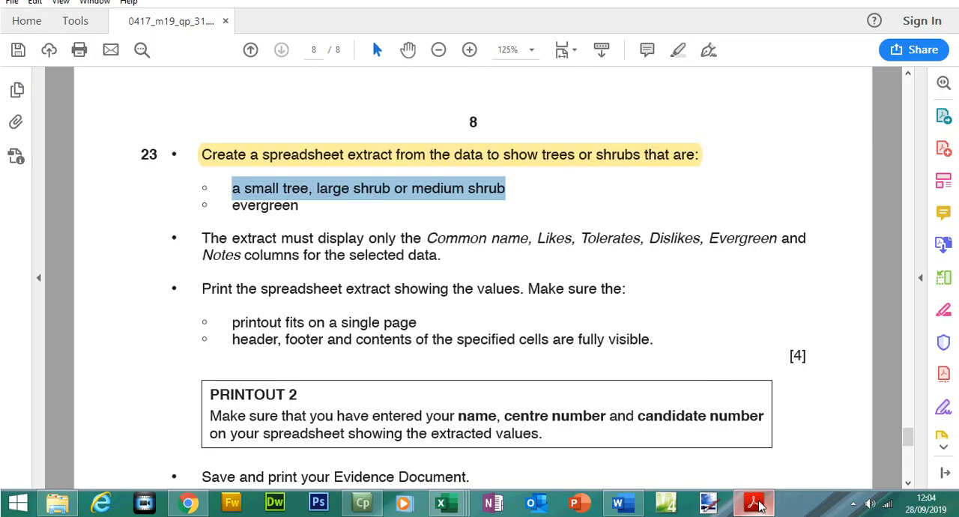
pyautogui.click(759, 506)
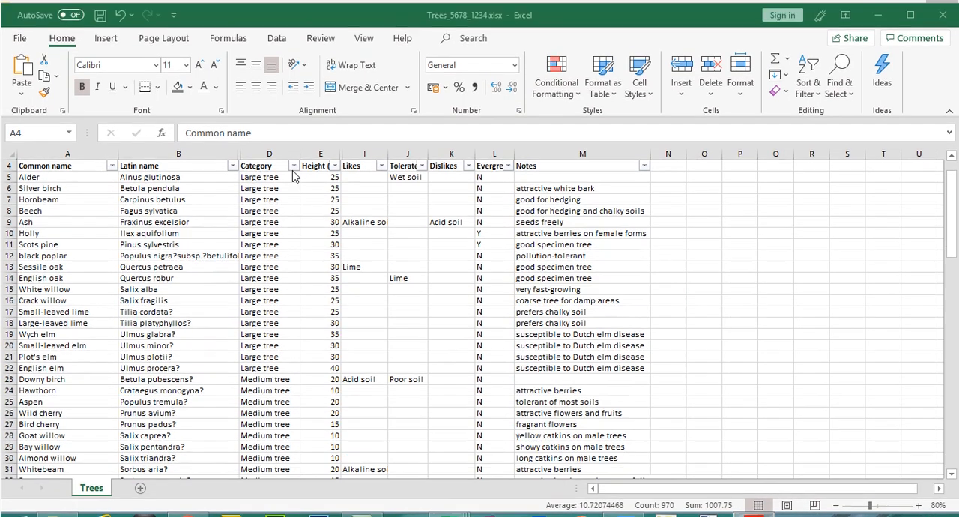
# - Filter the Category column to show only large shrubs, medium shrubs and small trees
pyautogui.click(293, 165)
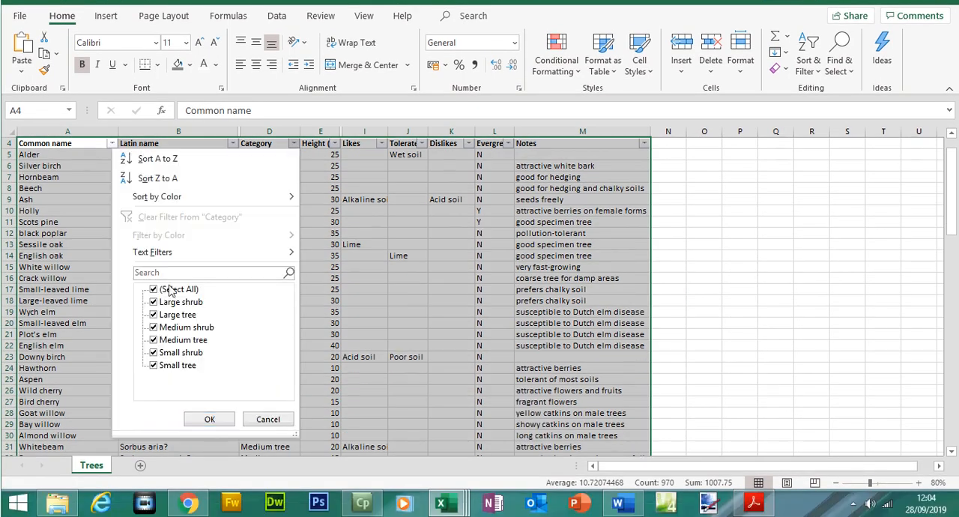
pyautogui.click(154, 290)
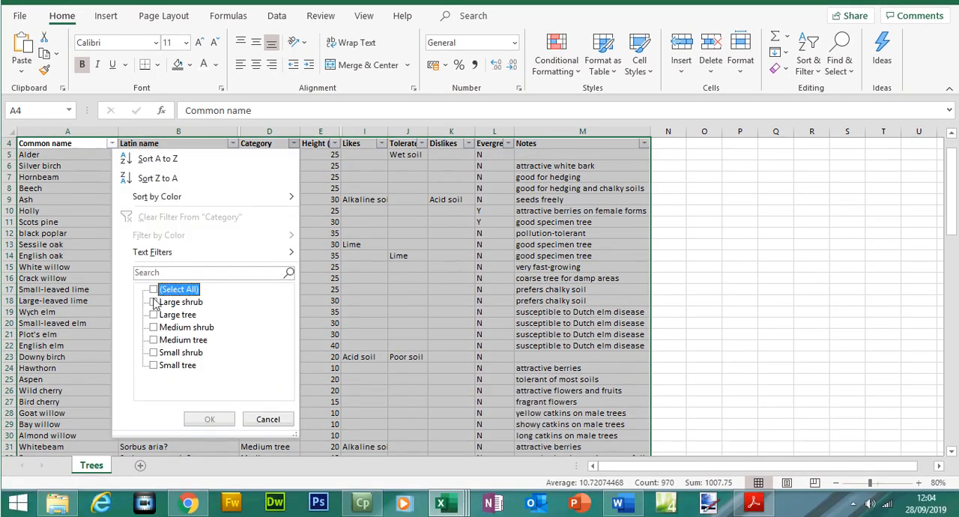
pyautogui.click(154, 302)
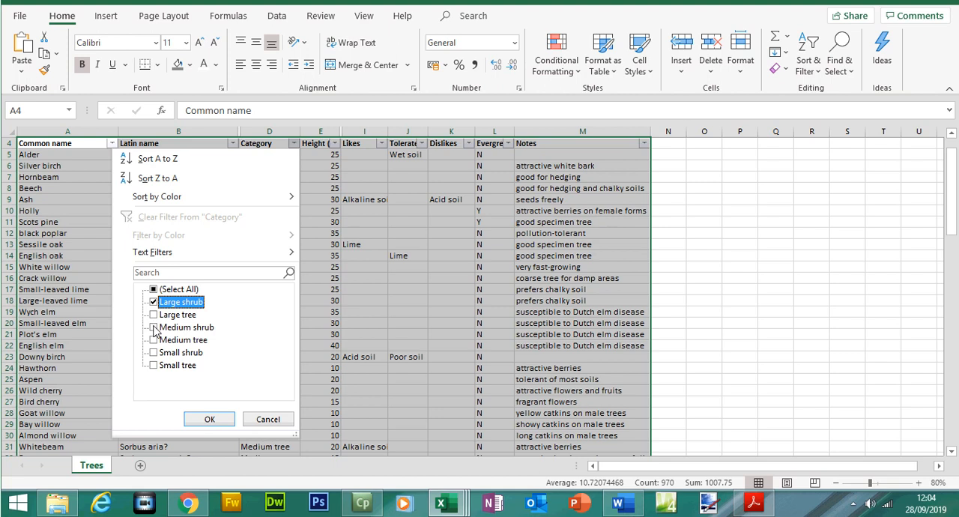
pyautogui.click(154, 327)
pyautogui.click(153, 366)
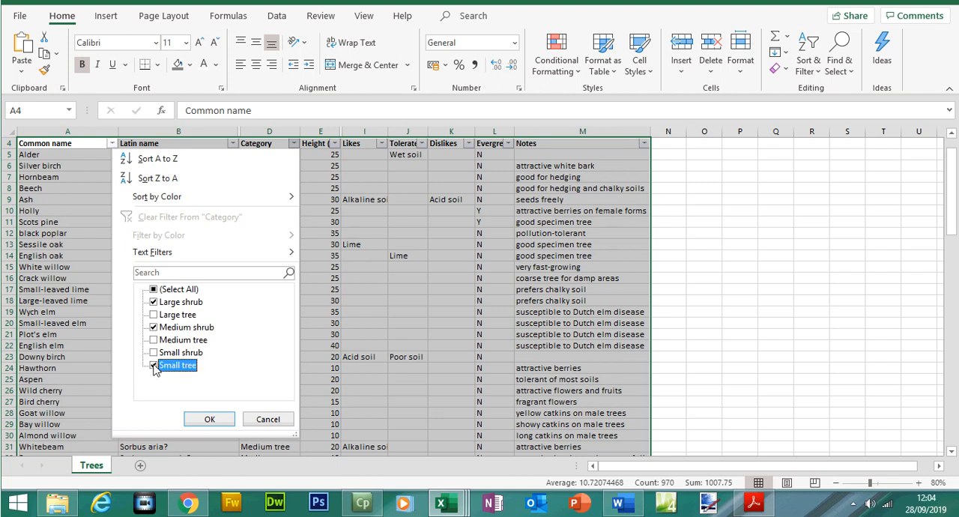
pyautogui.click(211, 419)
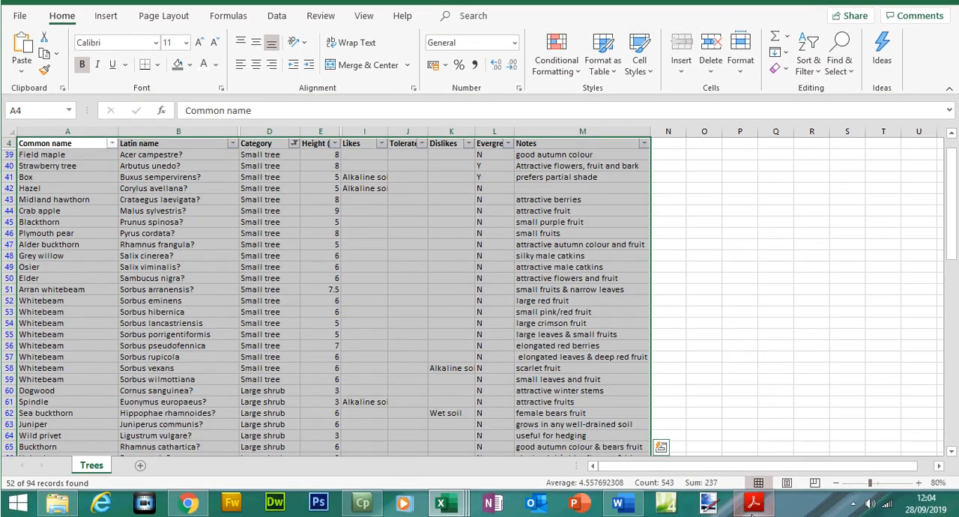
# - Check the filtered tree rows against question 23's category criteria, review its evergreen condition in the exam paper, and return to Excel
pyautogui.click(753, 506)
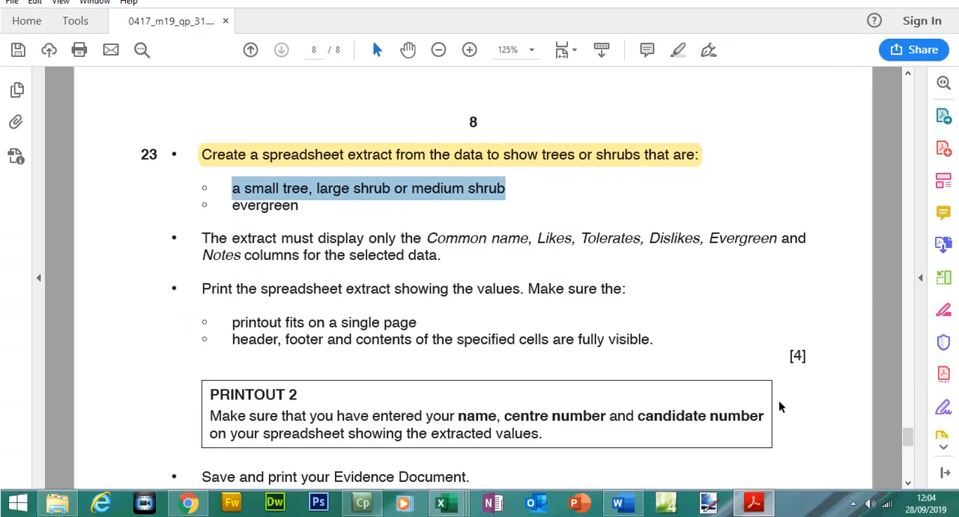
pyautogui.click(772, 507)
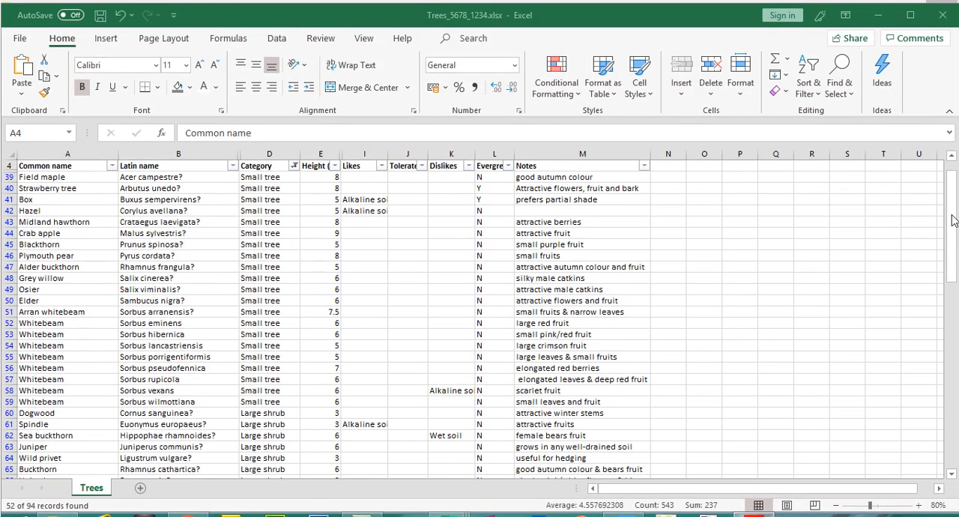
pyautogui.hotkey('ctrl', 'a')
pyautogui.moveTo(955, 225); pyautogui.dragTo(955, 248)
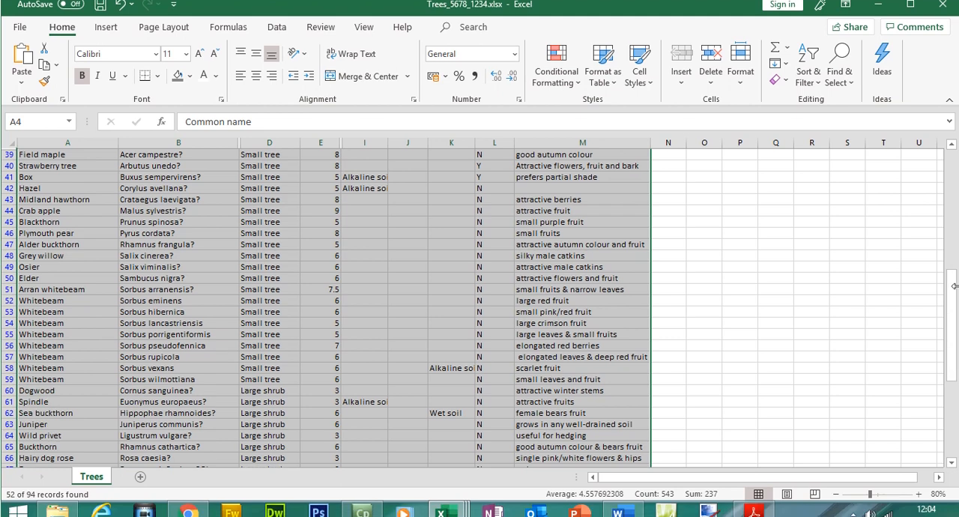
pyautogui.moveTo(954, 287); pyautogui.dragTo(954, 263)
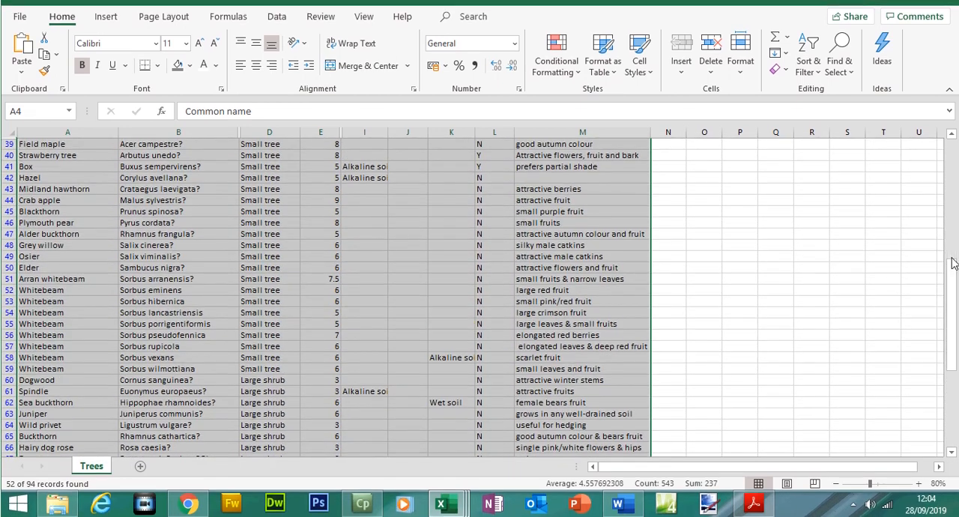
pyautogui.click(754, 503)
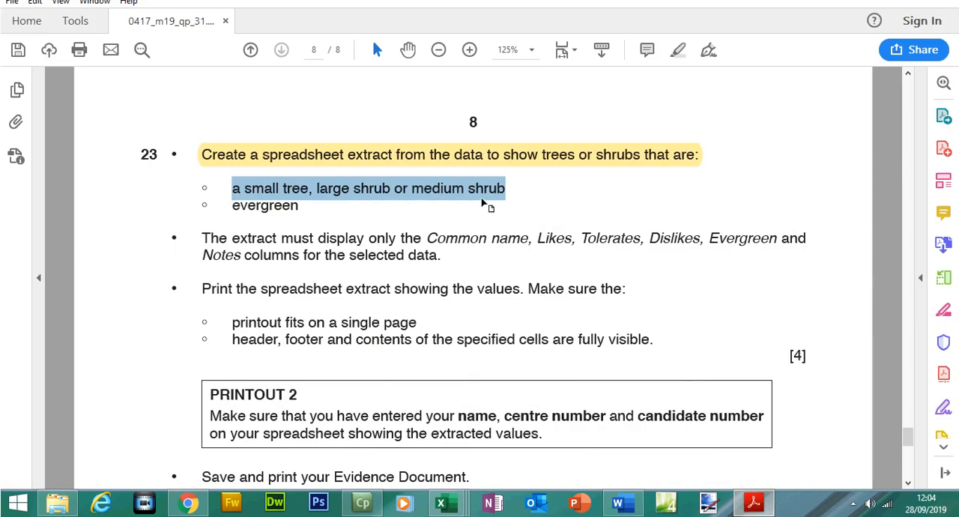
pyautogui.click(281, 210)
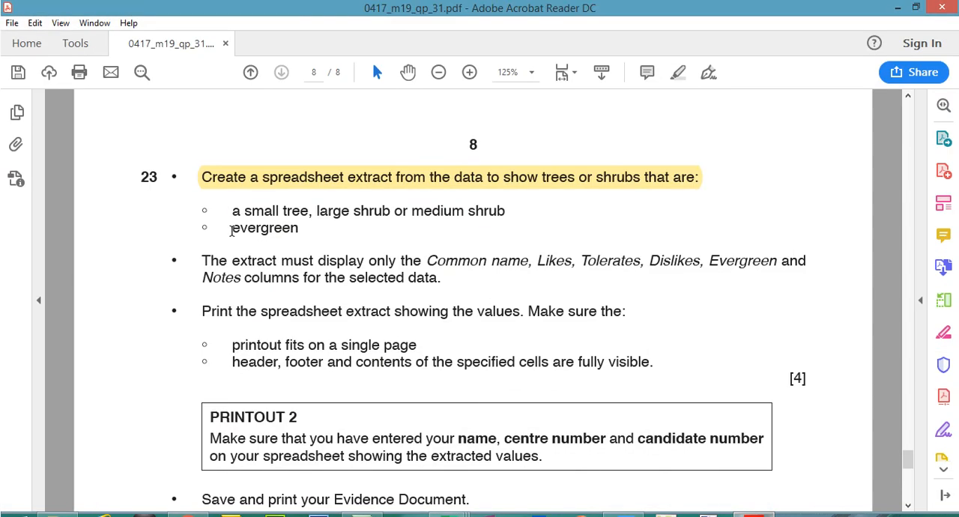
pyautogui.moveTo(231, 230); pyautogui.dragTo(300, 229)
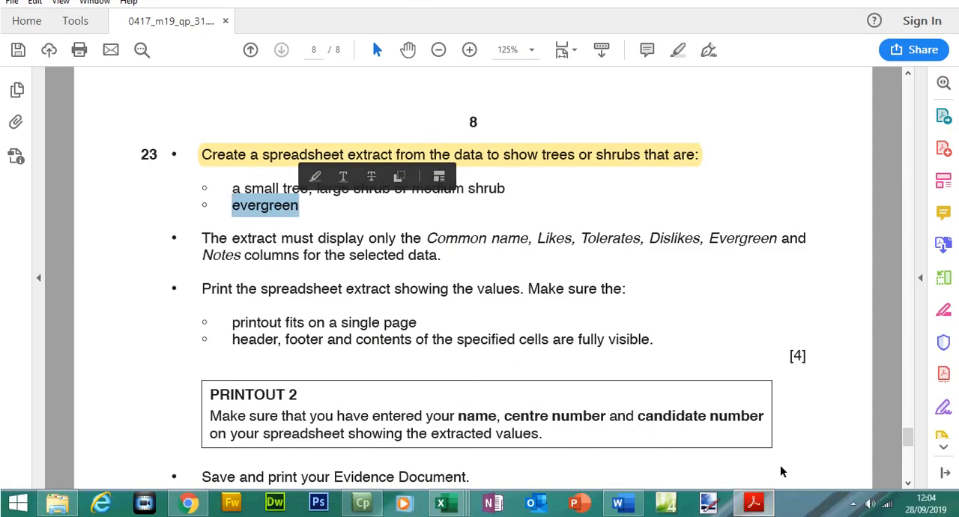
pyautogui.click(763, 508)
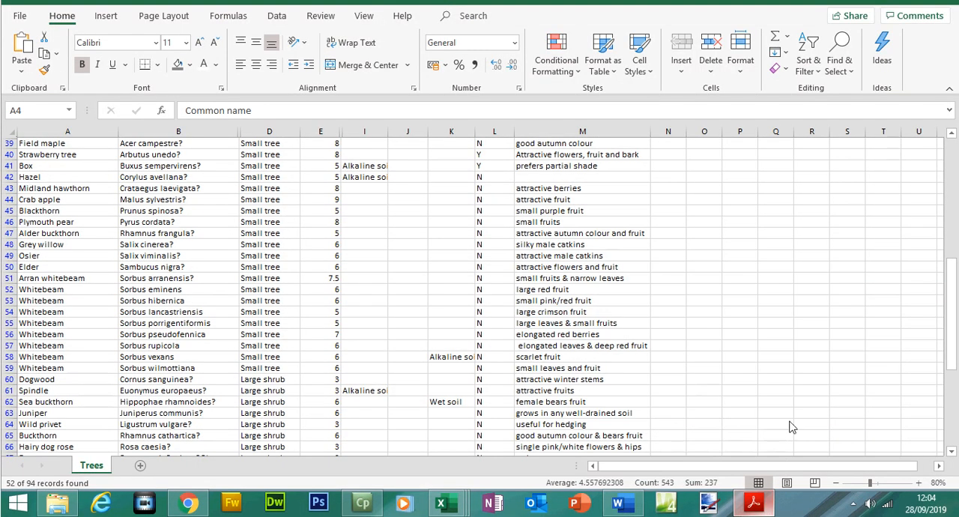
# - Deselect the tree data and autofit the Likes column
pyautogui.click(955, 299)
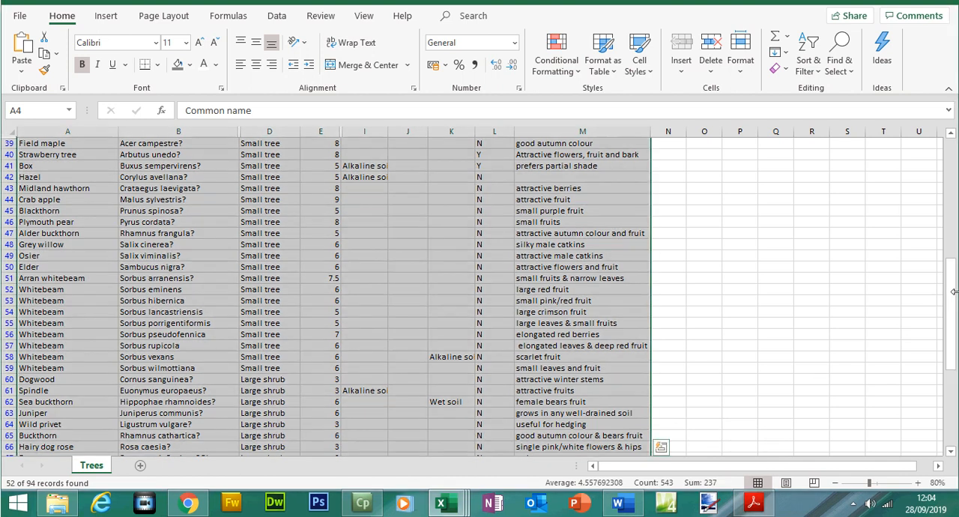
pyautogui.moveTo(954, 291); pyautogui.dragTo(949, 180)
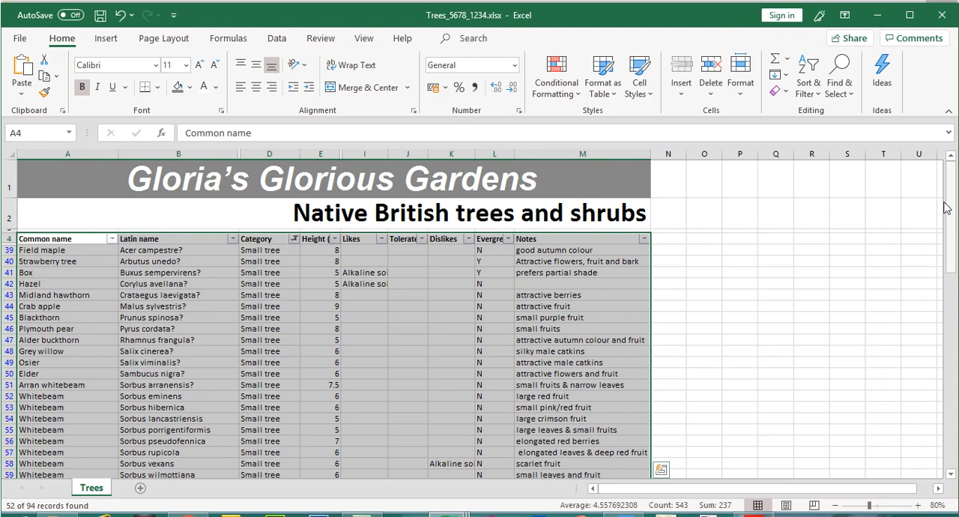
pyautogui.click(789, 260)
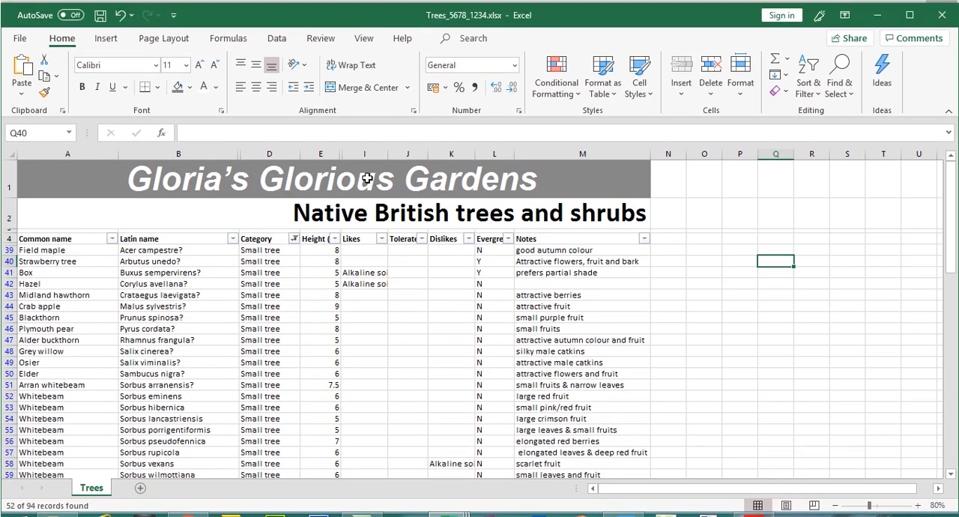
pyautogui.doubleClick(388, 153)
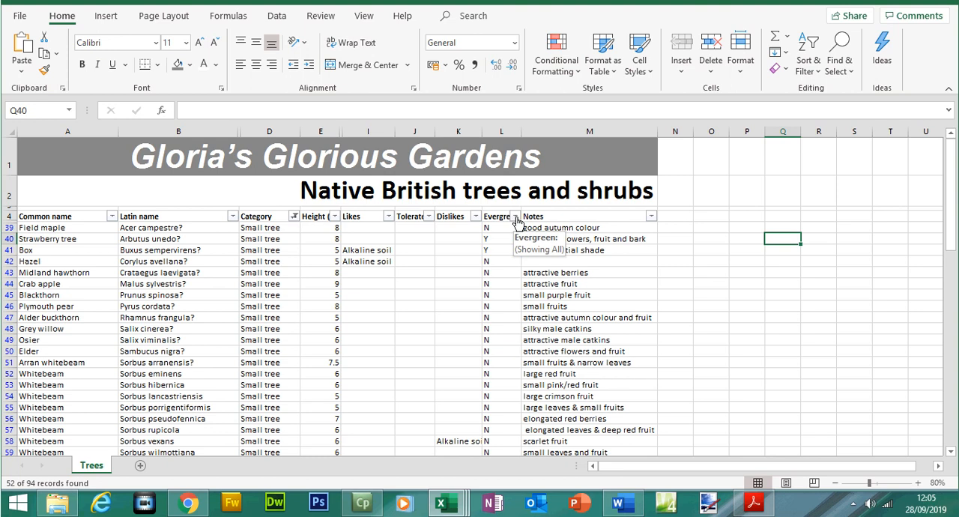
pyautogui.click(516, 217)
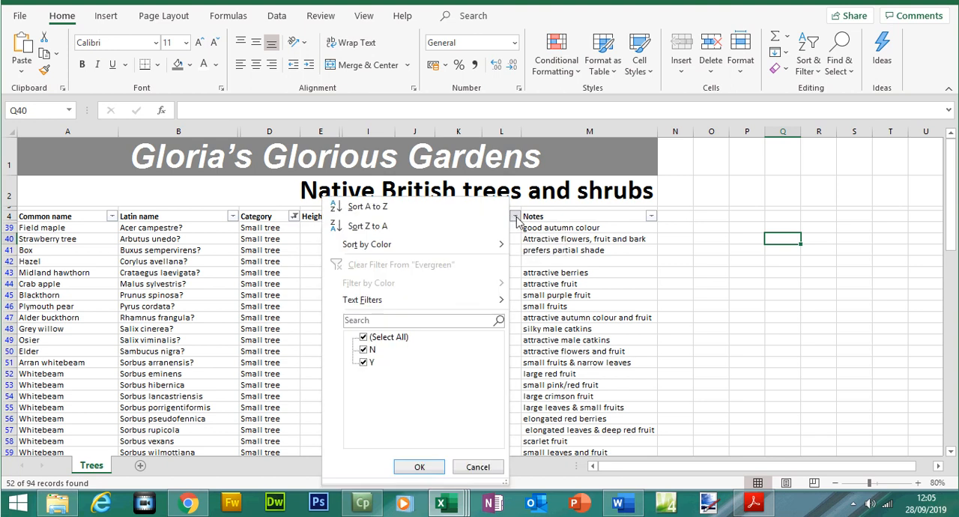
pyautogui.click(363, 351)
pyautogui.click(753, 504)
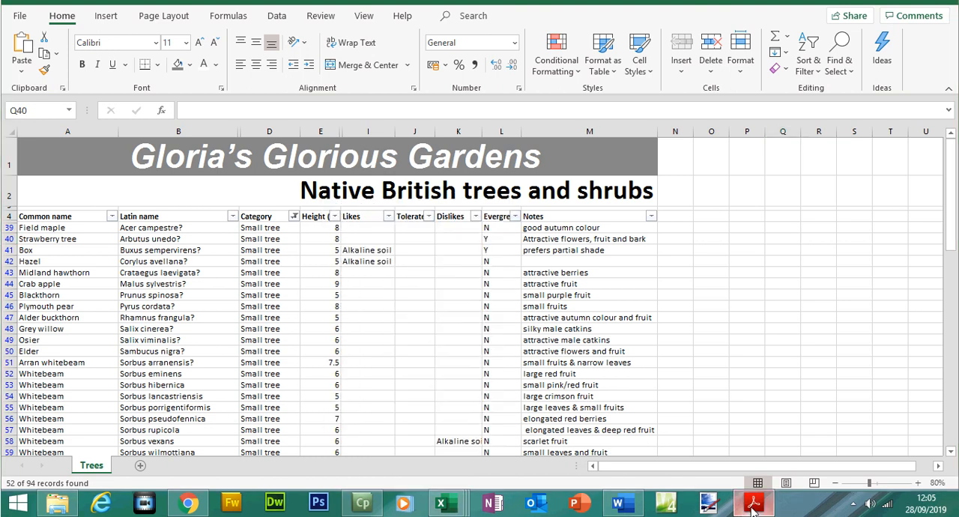
pyautogui.click(753, 506)
# - Filter the Evergreen column to show only rows marked Y
pyautogui.click(515, 216)
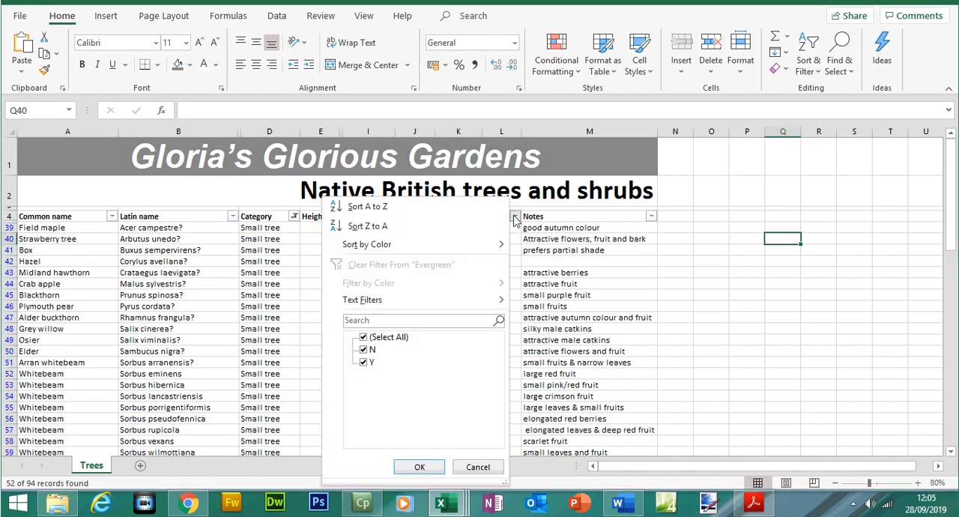
pyautogui.click(365, 351)
pyautogui.click(424, 467)
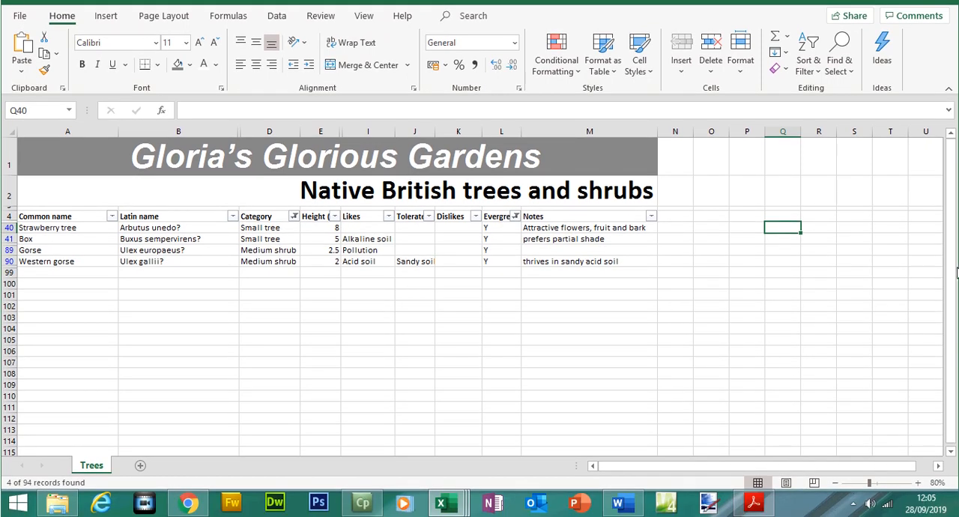
# - Switch to the exam paper and highlight question 23's two criteria: a small tree, large shrub or medium shrub, and evergreen
pyautogui.click(754, 503)
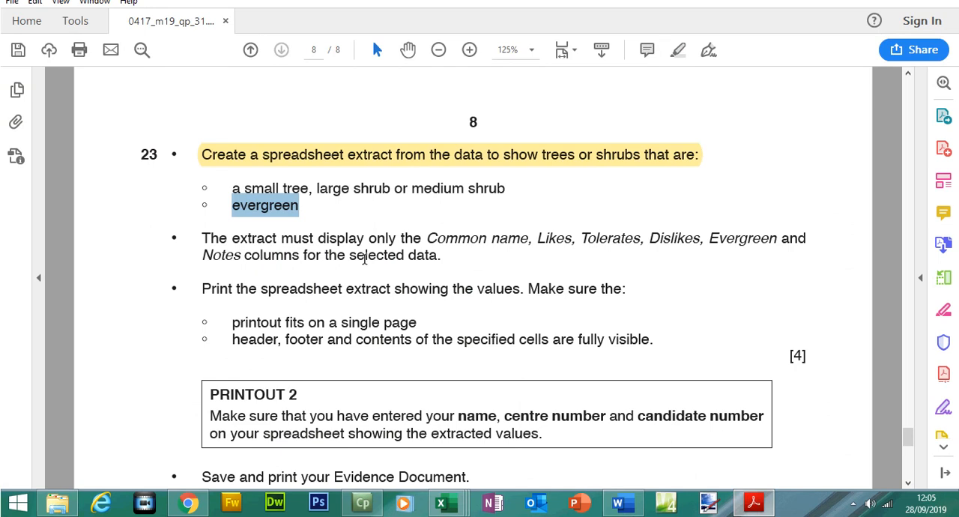
pyautogui.click(365, 238)
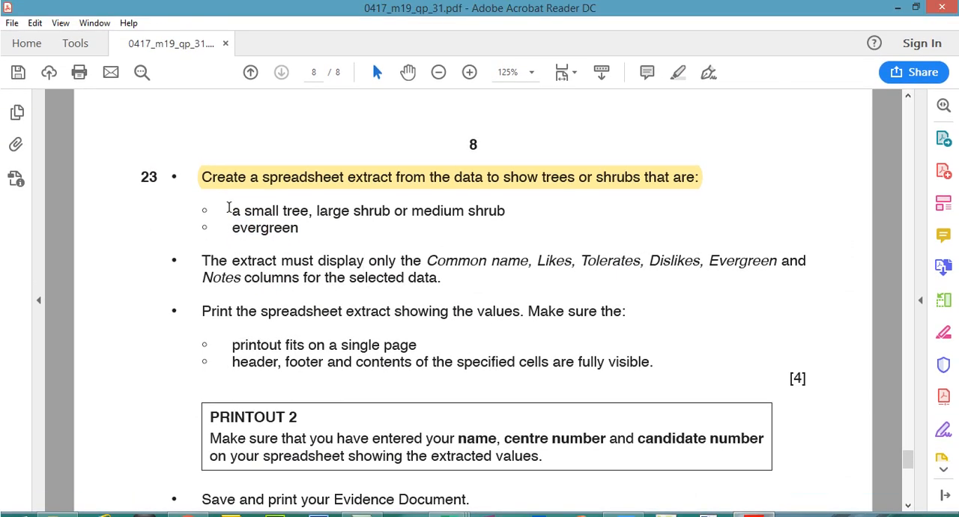
pyautogui.moveTo(228, 208); pyautogui.dragTo(300, 229)
pyautogui.click(678, 72)
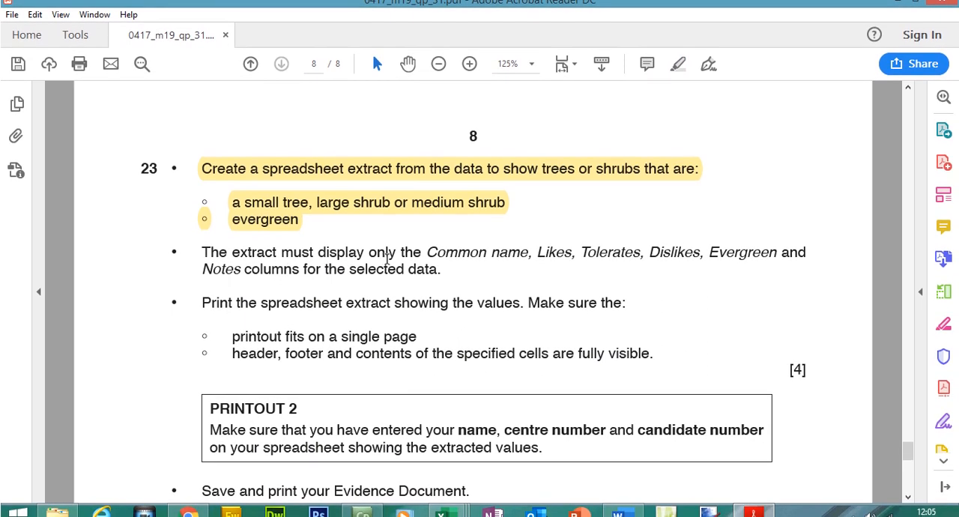
# - Review which columns question 23 requires in the extract, and return to the Excel workbook
pyautogui.moveTo(428, 252); pyautogui.dragTo(513, 259)
pyautogui.click(507, 254)
pyautogui.click(757, 513)
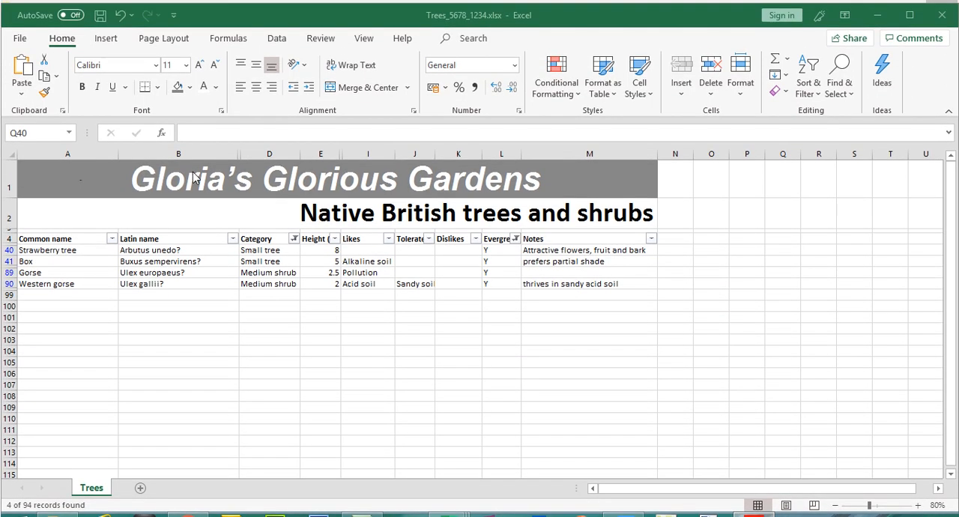
# - Hide the Latin name column in the filtered extract, checking the required columns in the exam paper
pyautogui.click(198, 154)
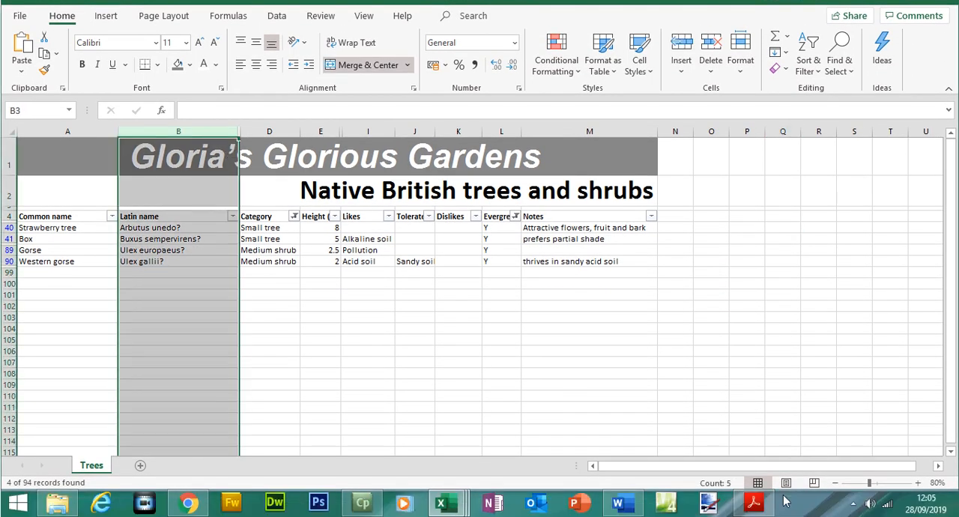
pyautogui.click(757, 506)
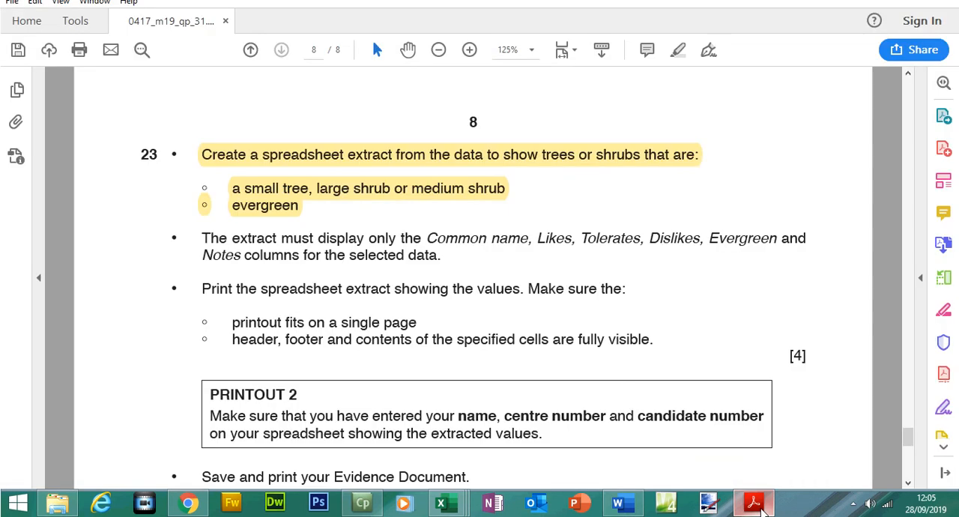
pyautogui.click(746, 512)
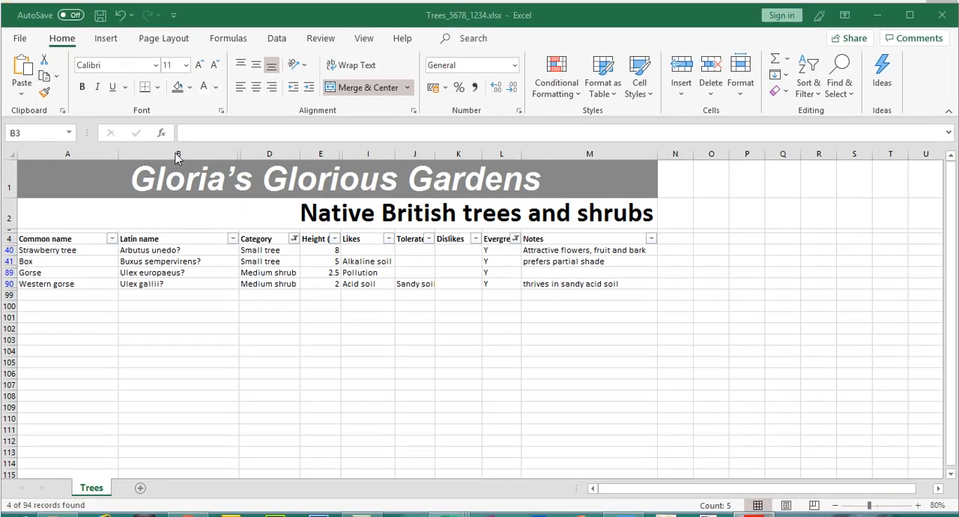
pyautogui.click(177, 130)
pyautogui.rightClick(178, 150)
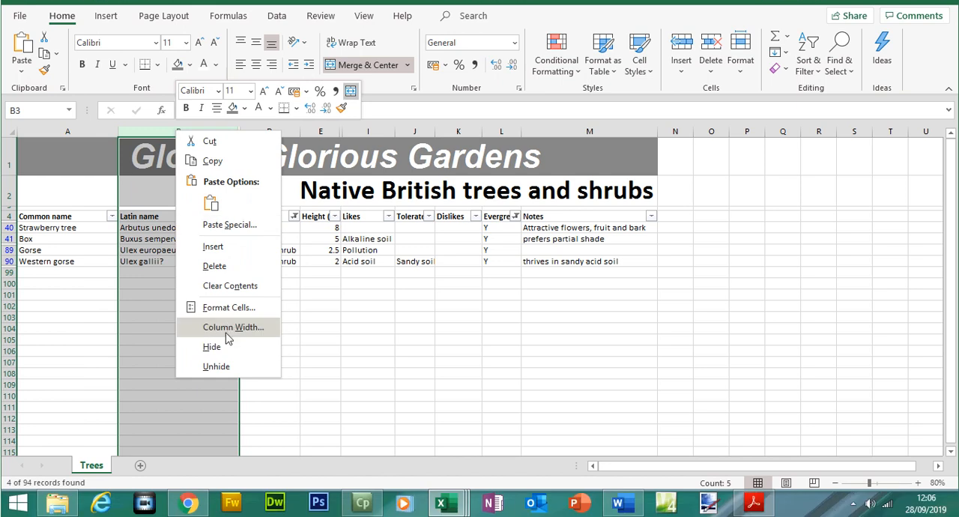
pyautogui.click(230, 359)
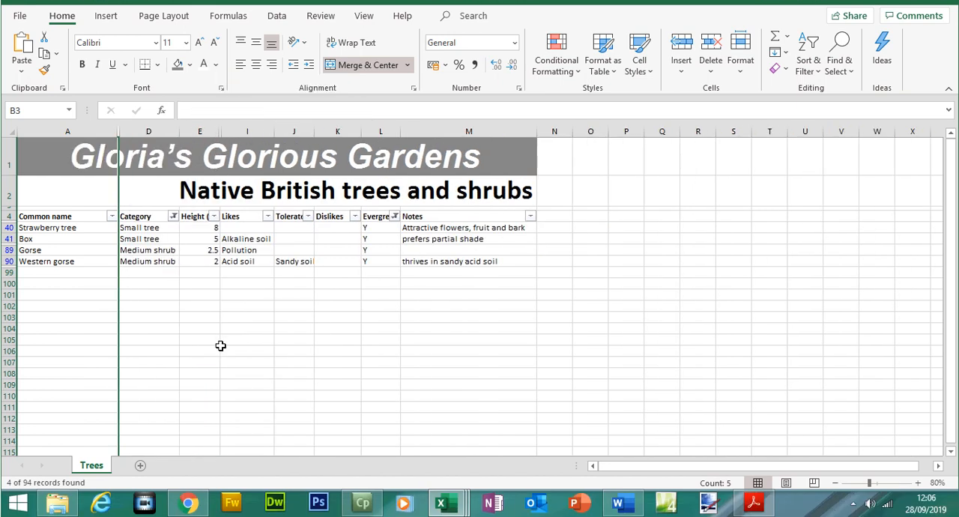
pyautogui.click(753, 502)
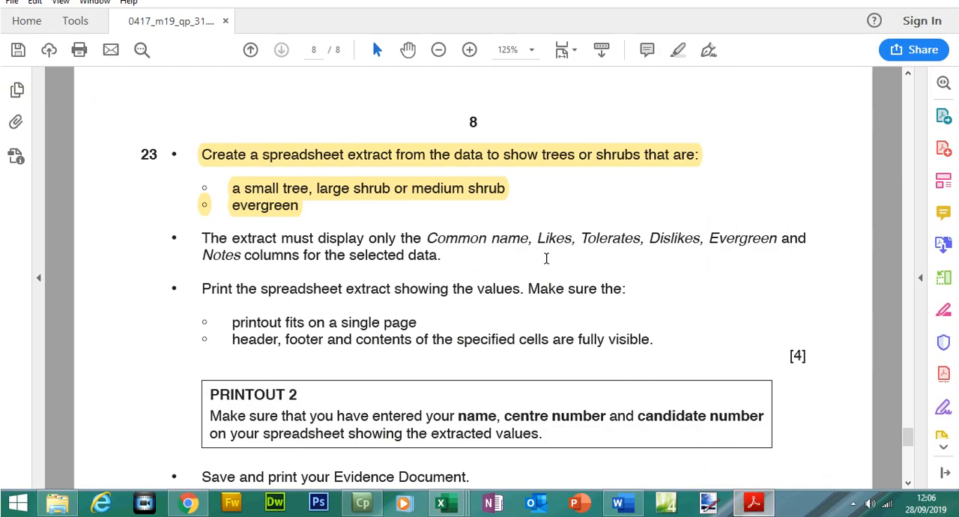
# - Check question 23's required columns in the exam paper, and hide the Category and Height columns in the Excel extract
pyautogui.moveTo(536, 242); pyautogui.dragTo(730, 259)
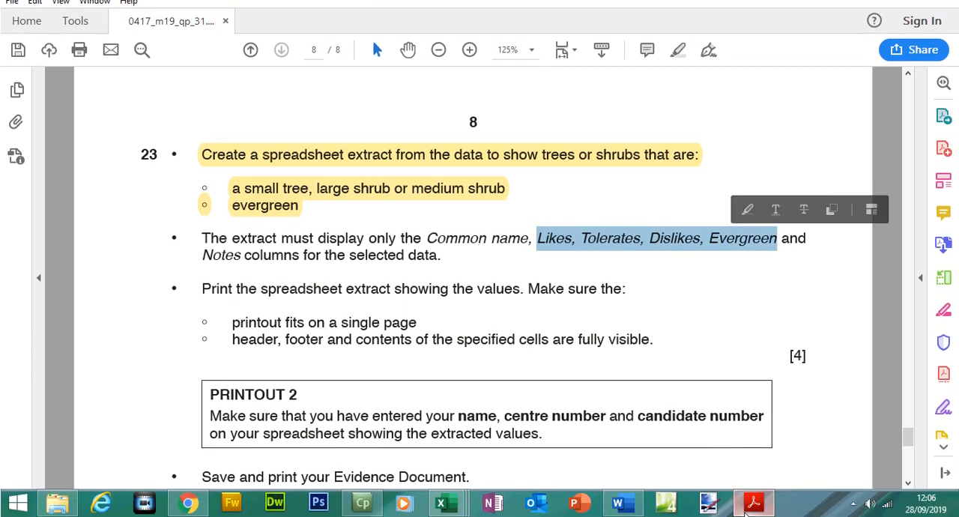
pyautogui.click(753, 513)
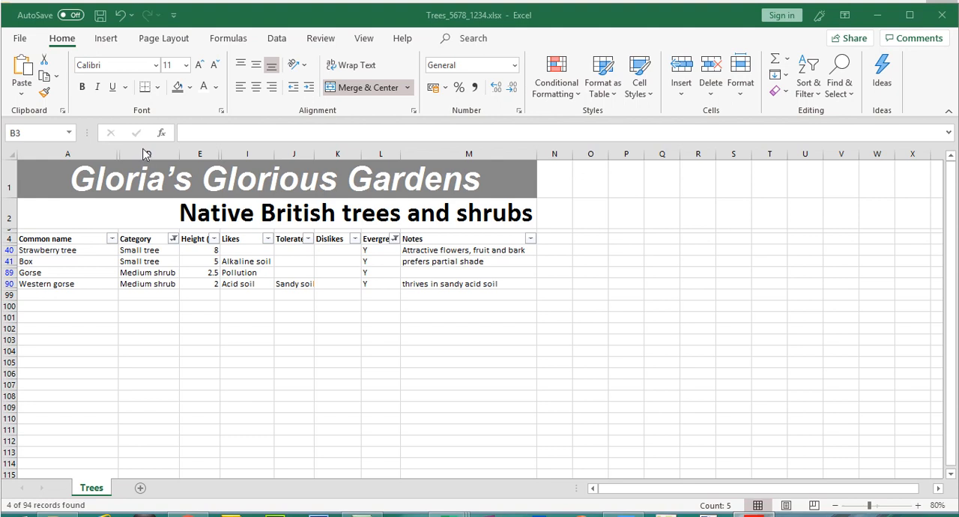
pyautogui.click(139, 139)
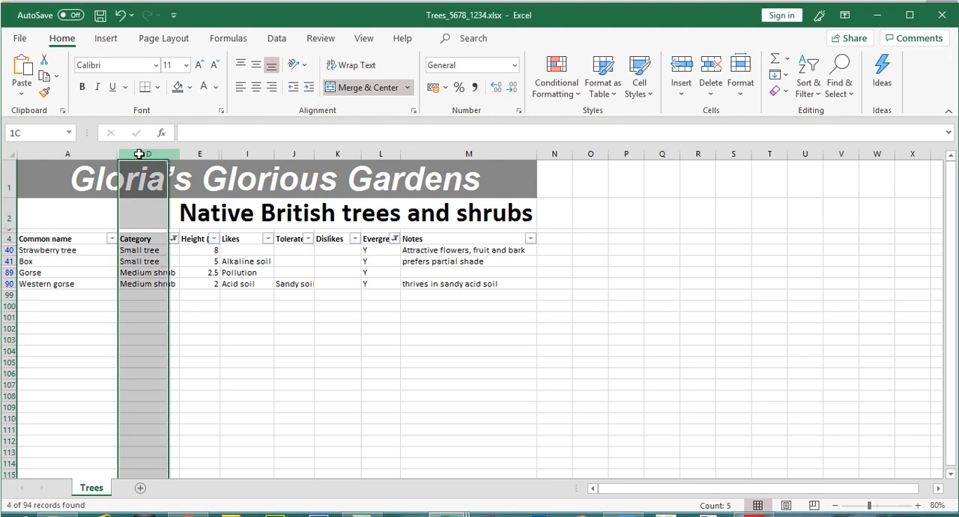
pyautogui.moveTo(140, 154); pyautogui.dragTo(193, 152)
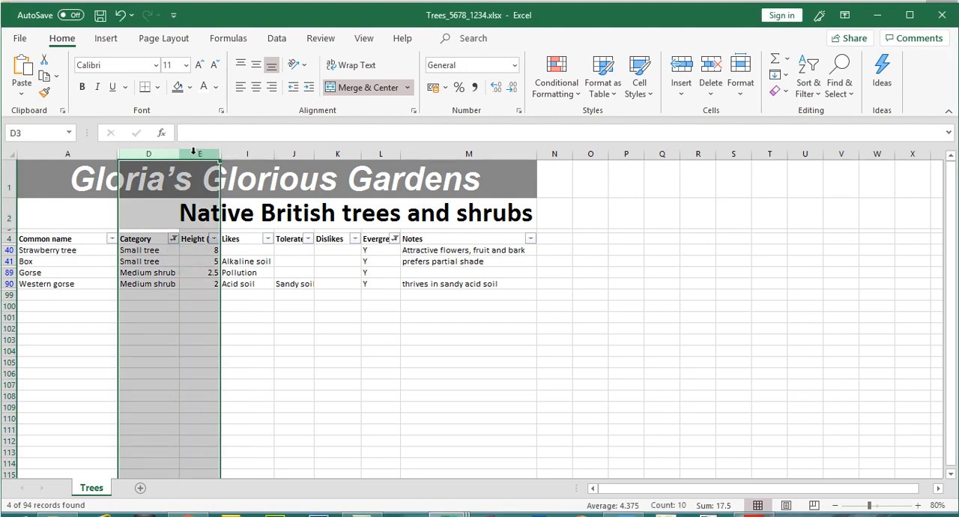
pyautogui.rightClick(193, 152)
pyautogui.click(231, 368)
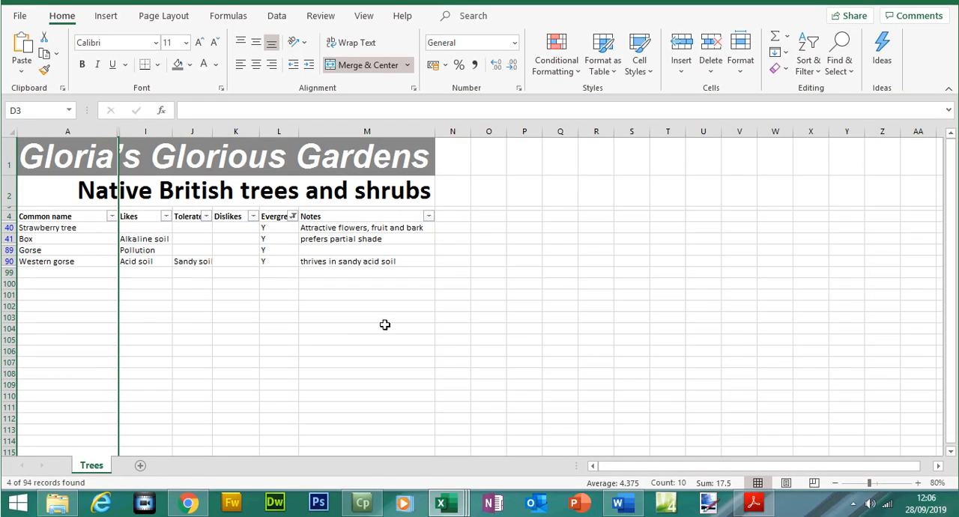
# - Switch to the exam paper, highlight question 23's required-columns and printing instructions, and return to the Excel workbook
pyautogui.click(754, 503)
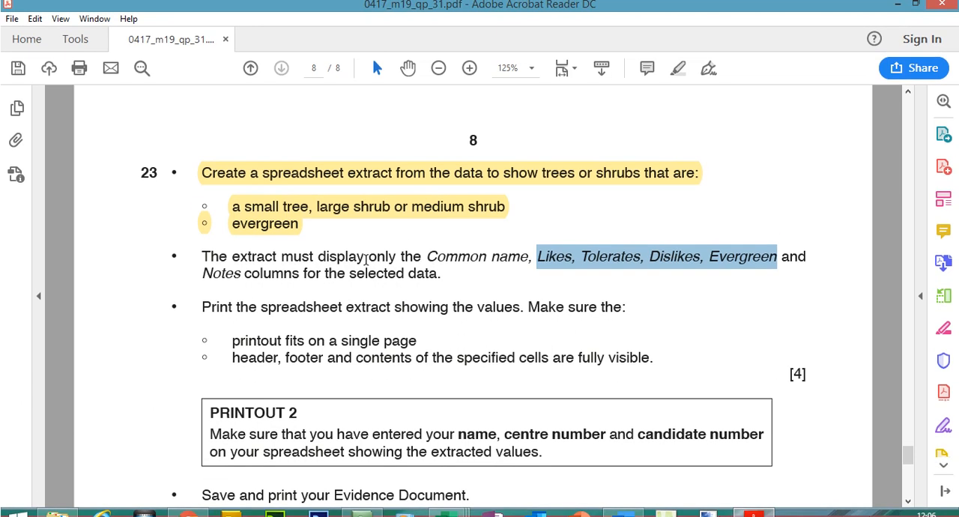
pyautogui.click(206, 253)
pyautogui.moveTo(207, 253); pyautogui.dragTo(450, 277)
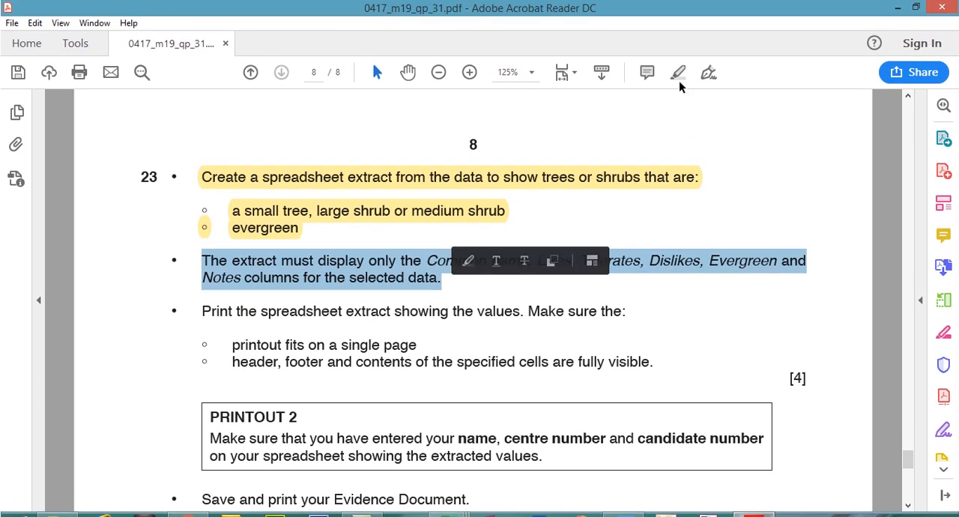
pyautogui.click(679, 72)
pyautogui.moveTo(209, 286); pyautogui.dragTo(653, 355)
pyautogui.click(680, 75)
pyautogui.click(747, 501)
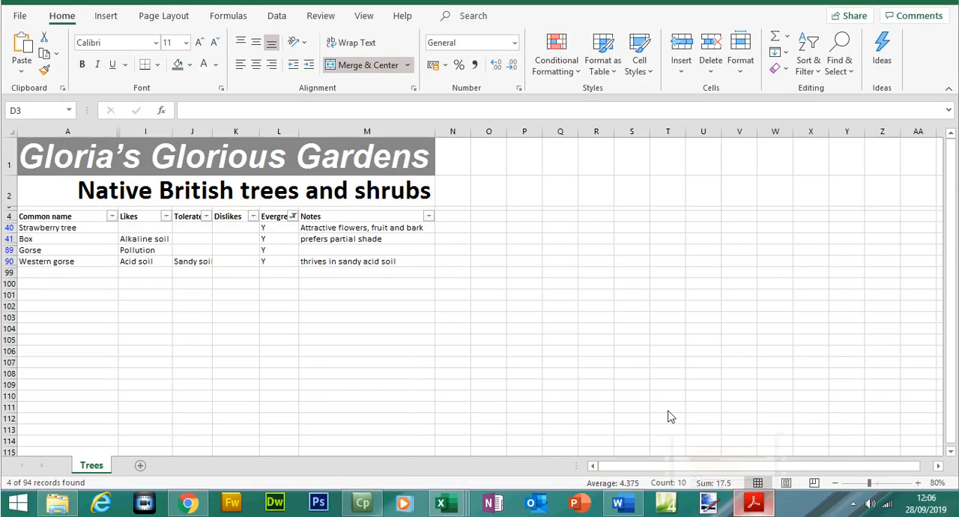
# - Turn off printing of row and column headings in the extract's page setup
pyautogui.click(21, 40)
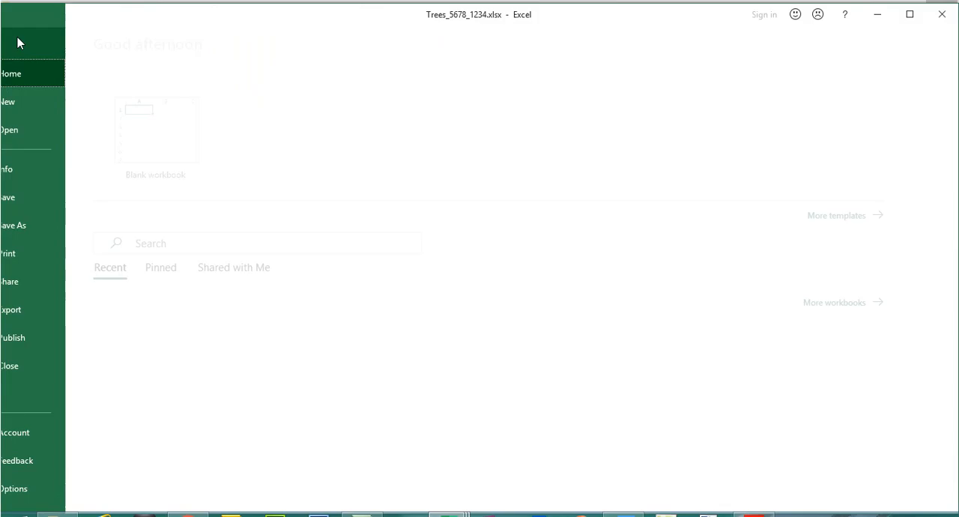
pyautogui.click(60, 261)
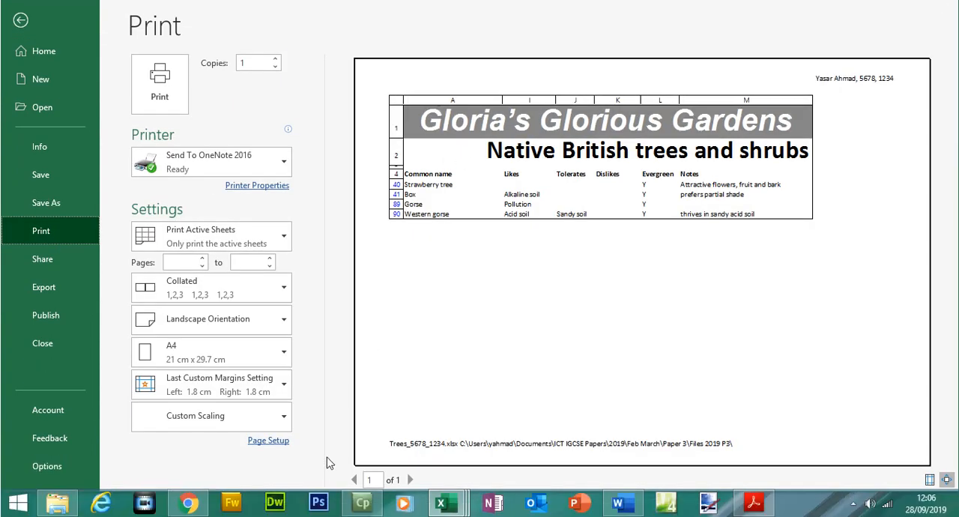
pyautogui.click(241, 440)
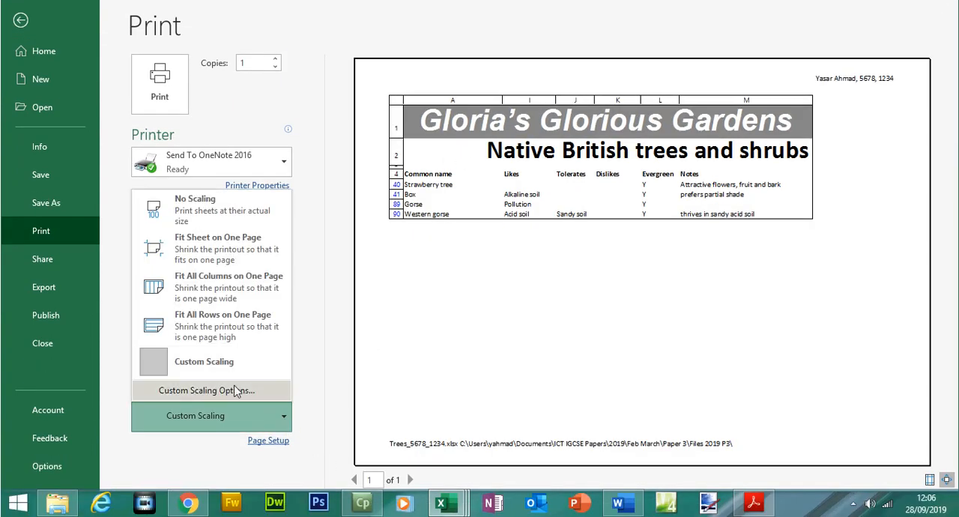
pyautogui.click(244, 390)
pyautogui.click(572, 202)
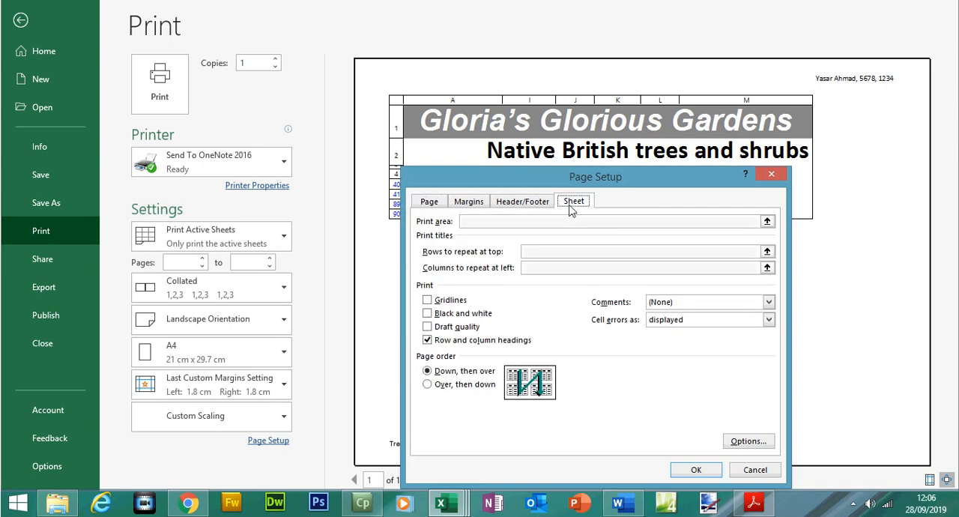
pyautogui.click(444, 344)
pyautogui.click(697, 469)
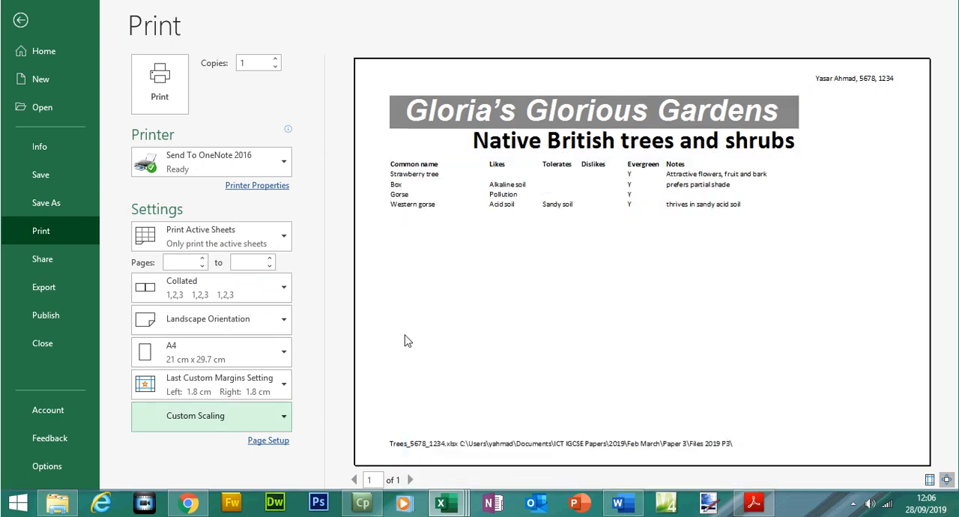
# - Set the extract's printout to portrait orientation and fit the sheet on one page, and return to the worksheet
pyautogui.click(225, 327)
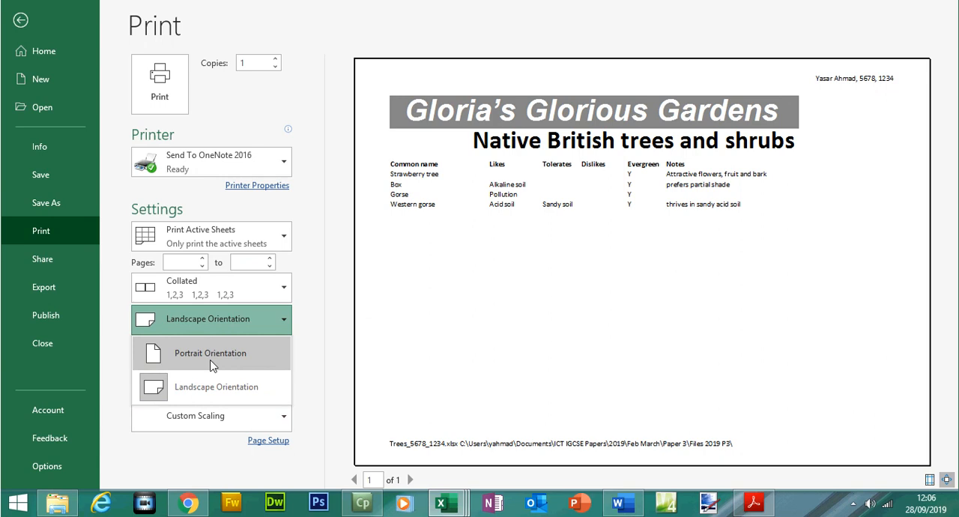
pyautogui.click(212, 356)
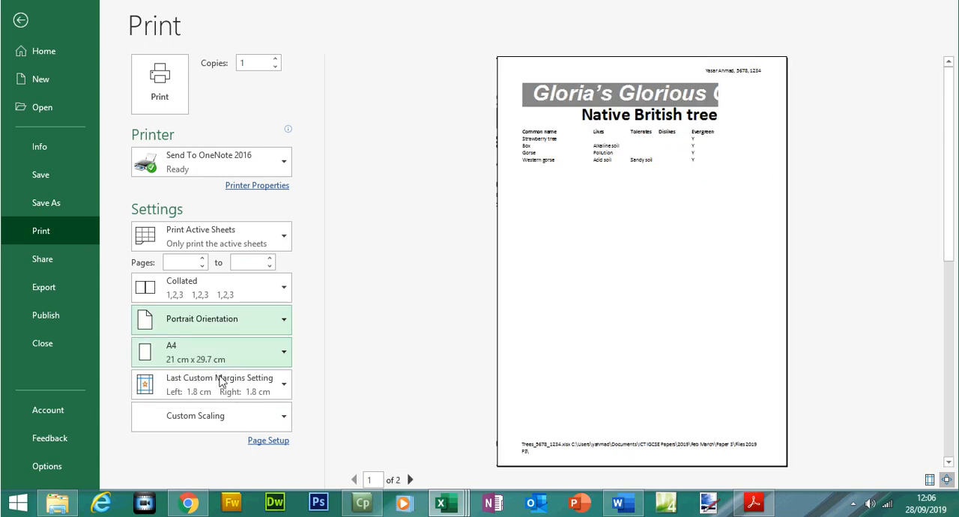
pyautogui.click(213, 418)
pyautogui.click(208, 239)
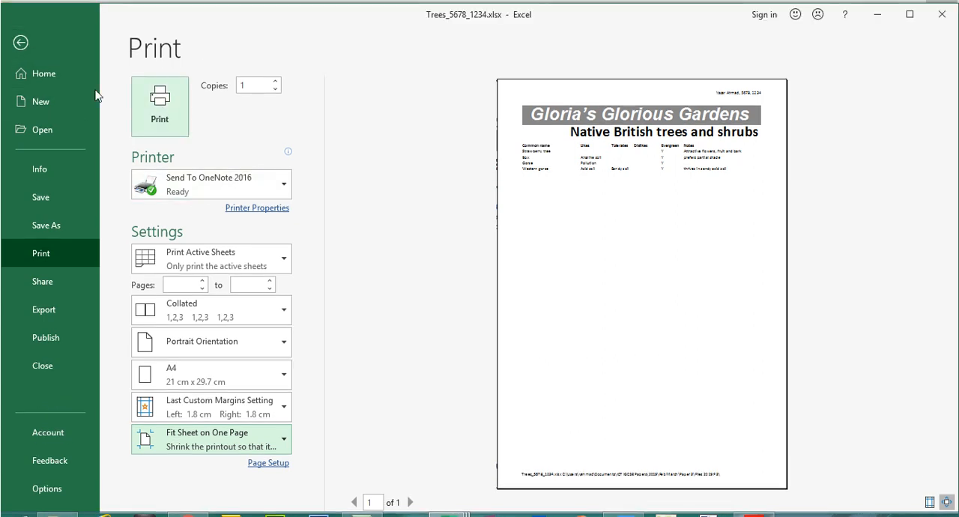
pyautogui.click(17, 43)
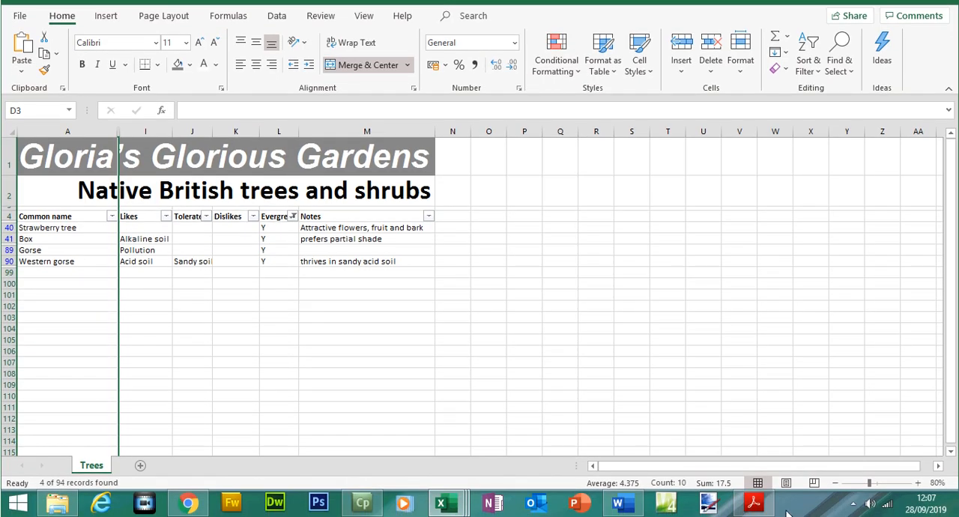
# - Switch to the exam paper and highlight the Printout 2 instructions
pyautogui.click(755, 505)
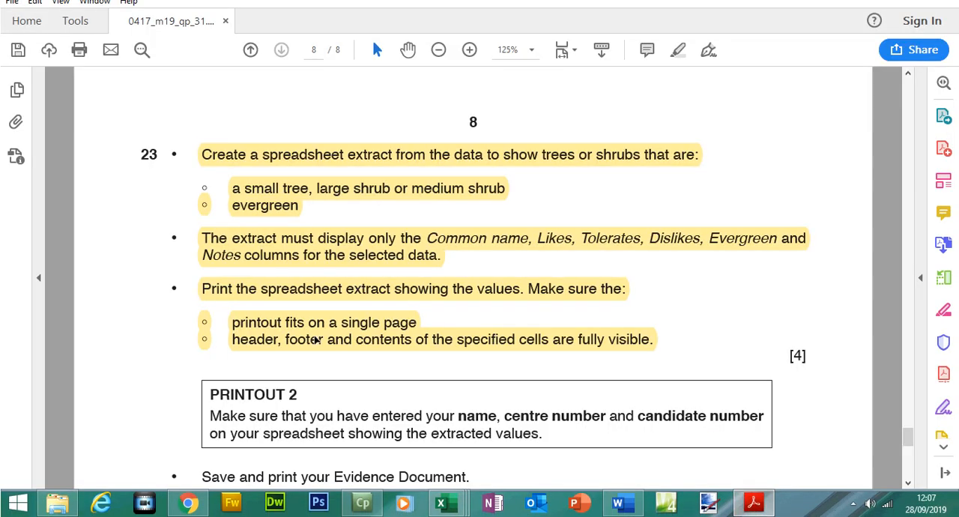
pyautogui.moveTo(210, 390); pyautogui.dragTo(535, 437)
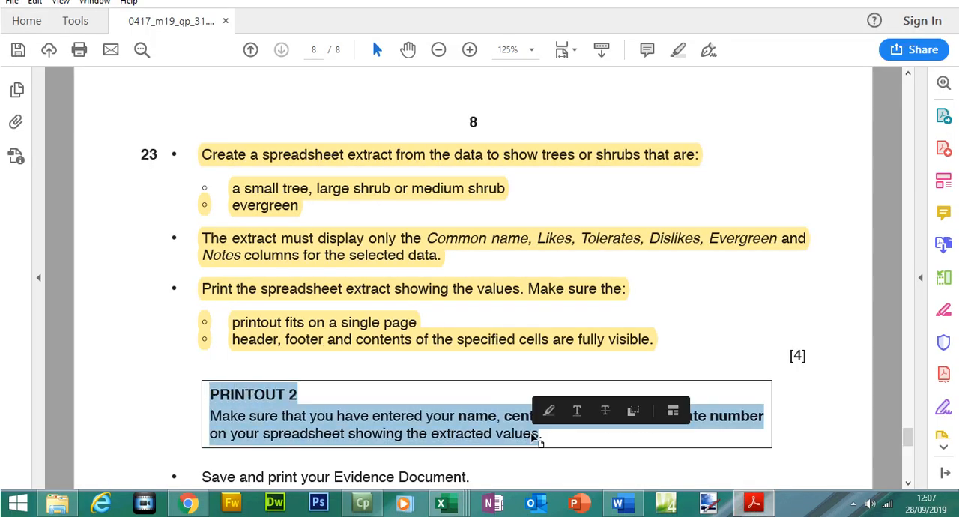
pyautogui.click(538, 434)
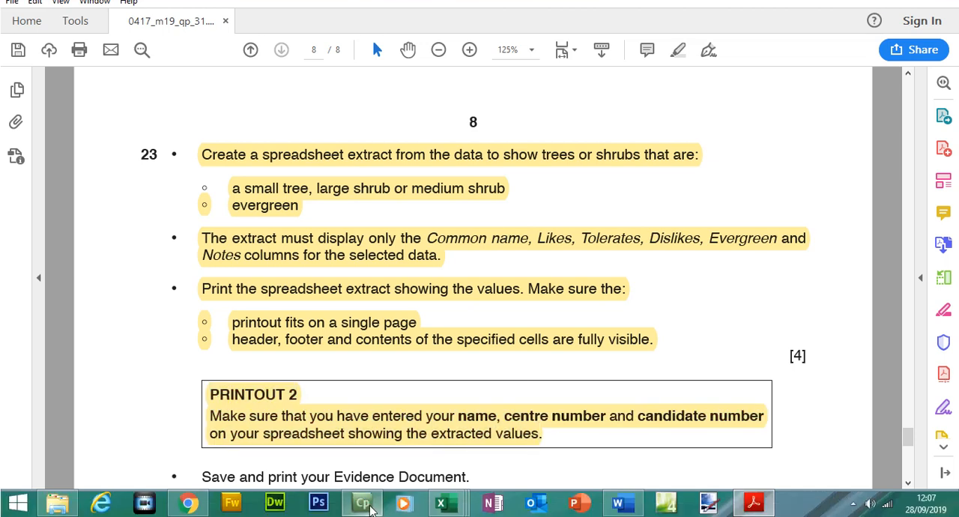
# - Review the Printout 3 instructions, check the candidate details in the Word Evidence Document, and return to the exam paper
pyautogui.scroll(-5, 189, 240)
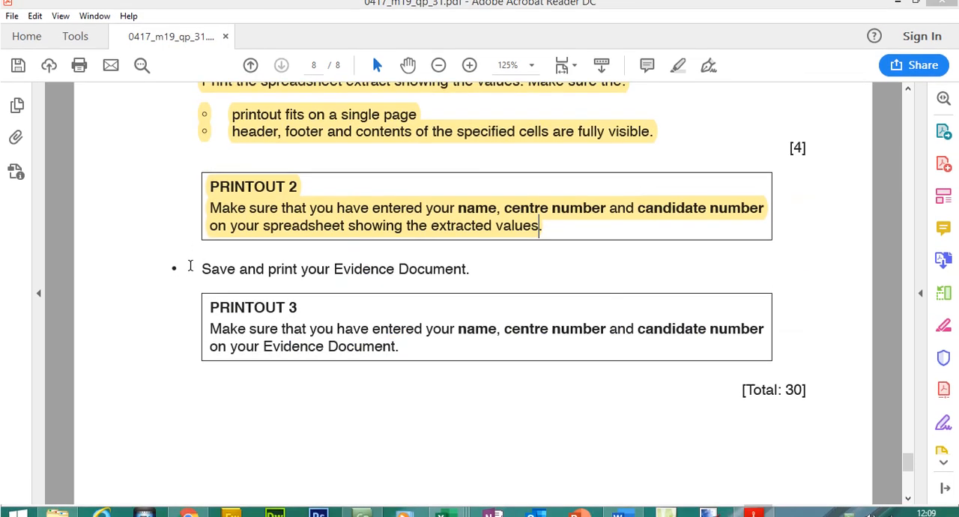
pyautogui.moveTo(197, 269); pyautogui.dragTo(388, 335)
pyautogui.click(626, 503)
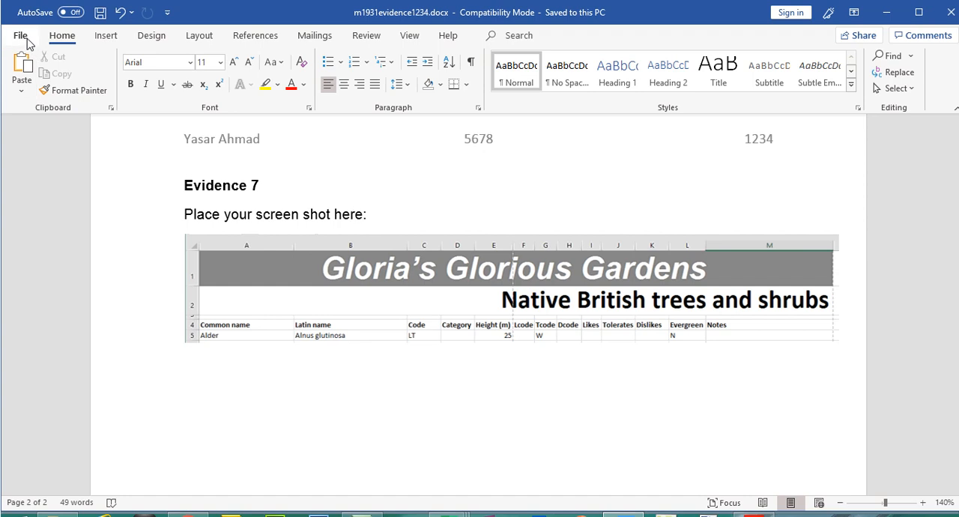
pyautogui.click(755, 506)
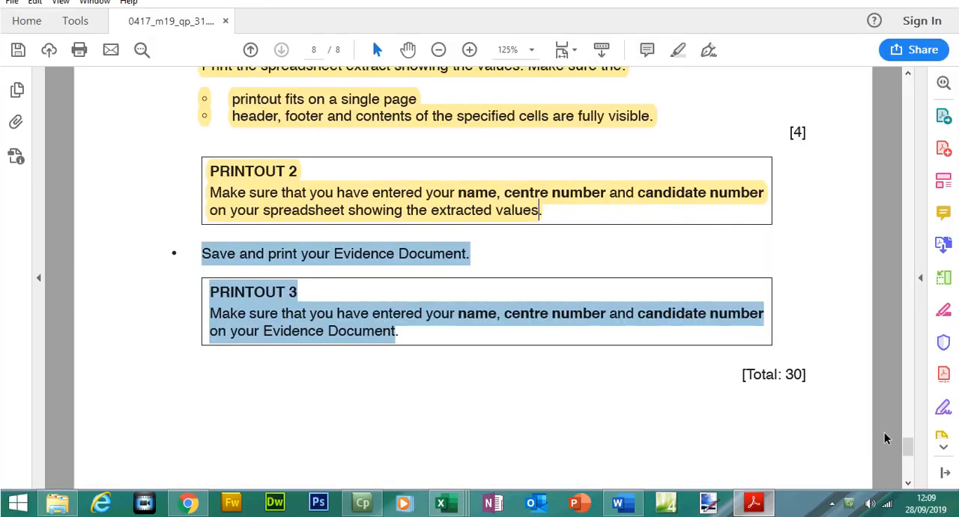
# - Go back to the exam paper's first page, switch to Chrome and view the past exam papers on the IGCSE Paper 3 page
pyautogui.moveTo(910, 451); pyautogui.dragTo(872, 117)
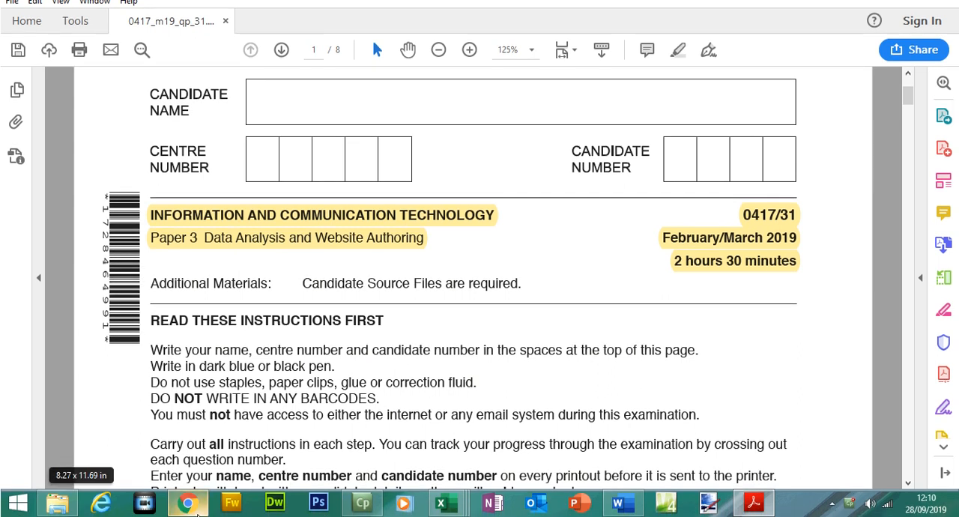
pyautogui.click(189, 510)
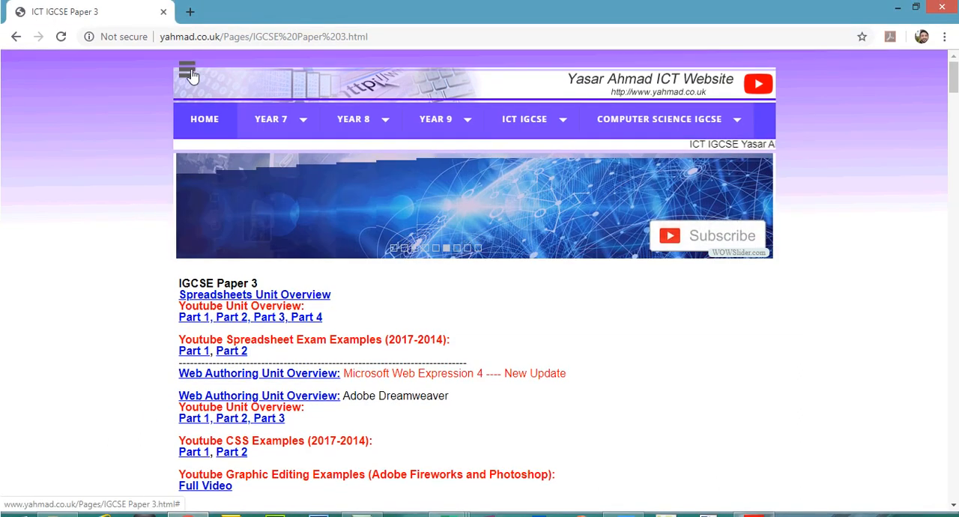
pyautogui.click(186, 48)
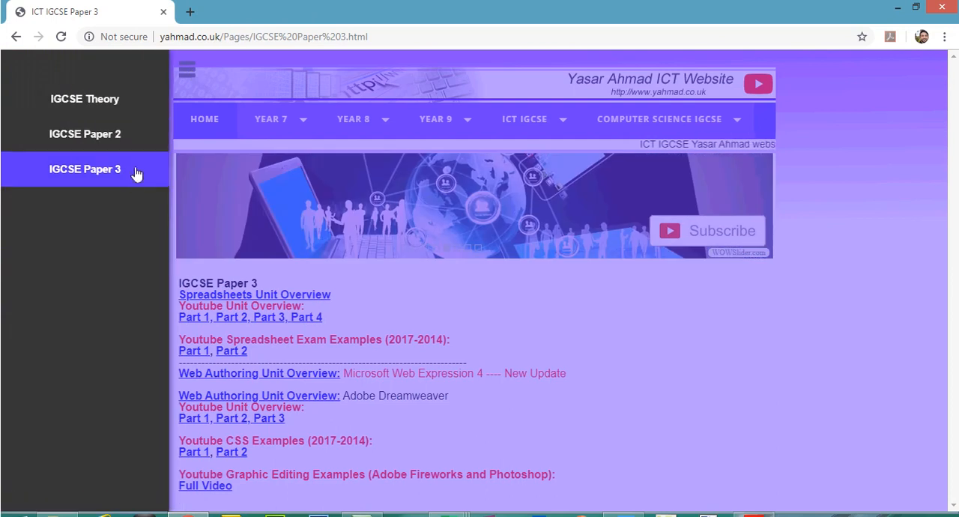
pyautogui.click(810, 210)
pyautogui.scroll(-6, 954, 87)
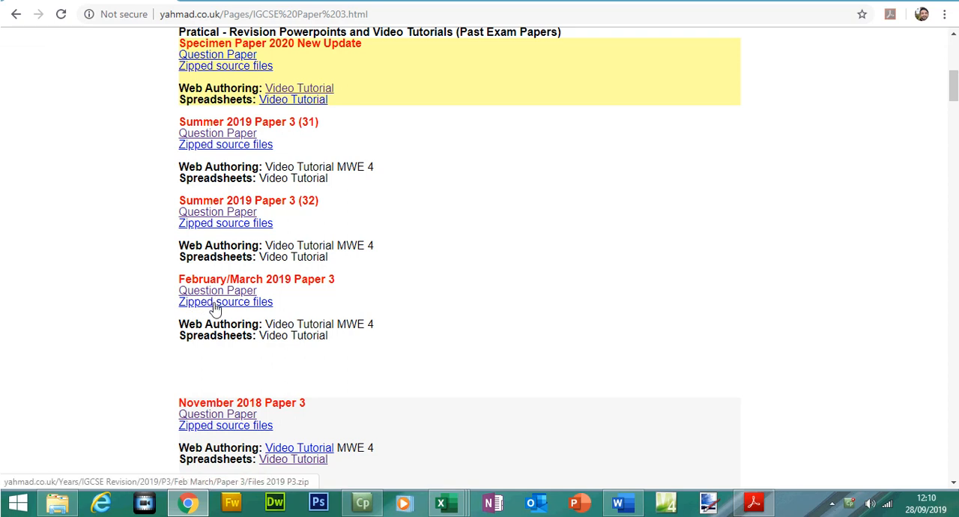
# - Examine the Spreadsheets video tutorial entries for the February/March and Summer 2019 papers, and return to the exam paper's first page
pyautogui.moveTo(330, 336); pyautogui.dragTo(270, 342)
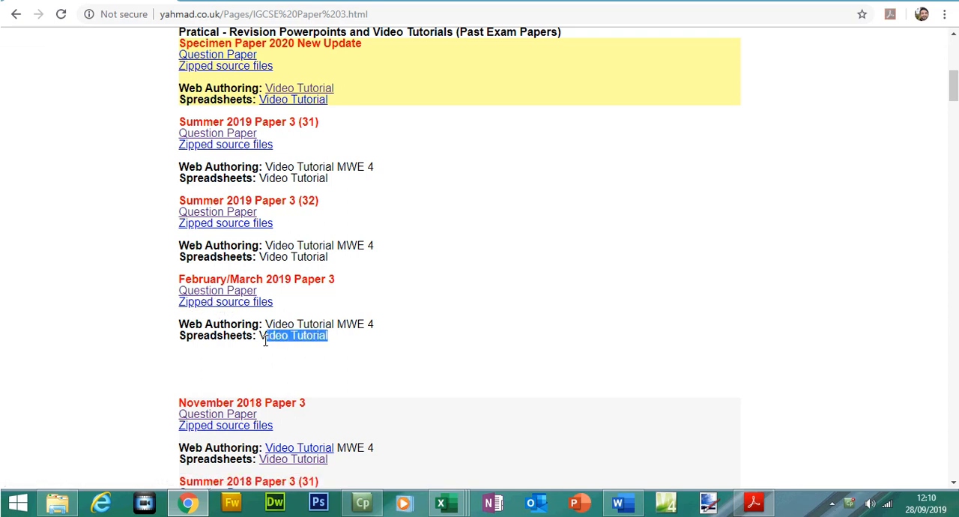
pyautogui.moveTo(331, 258); pyautogui.dragTo(275, 260)
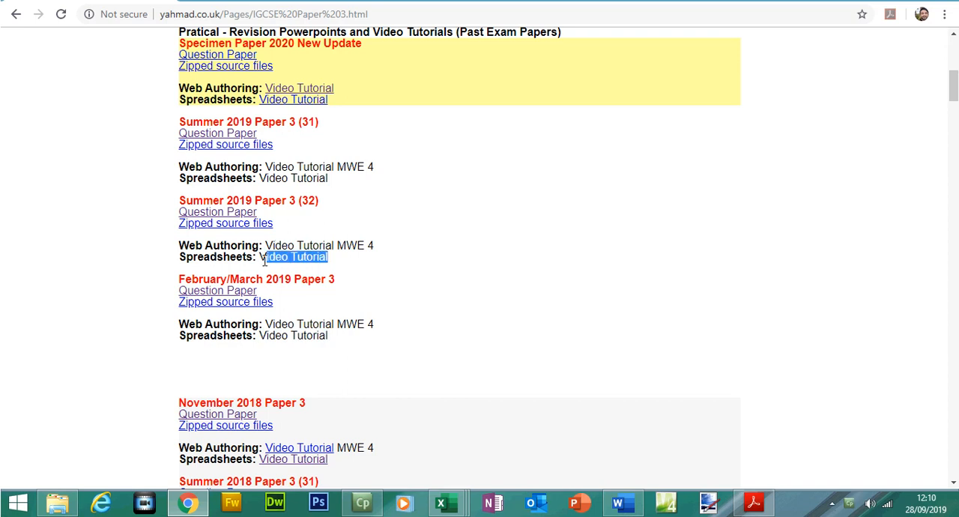
pyautogui.moveTo(330, 178); pyautogui.dragTo(270, 183)
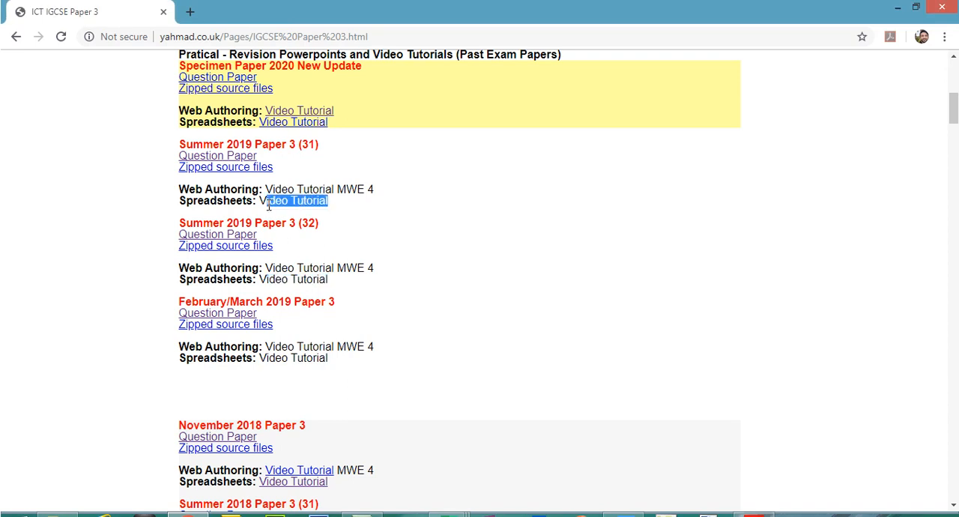
pyautogui.moveTo(954, 113); pyautogui.dragTo(955, 138)
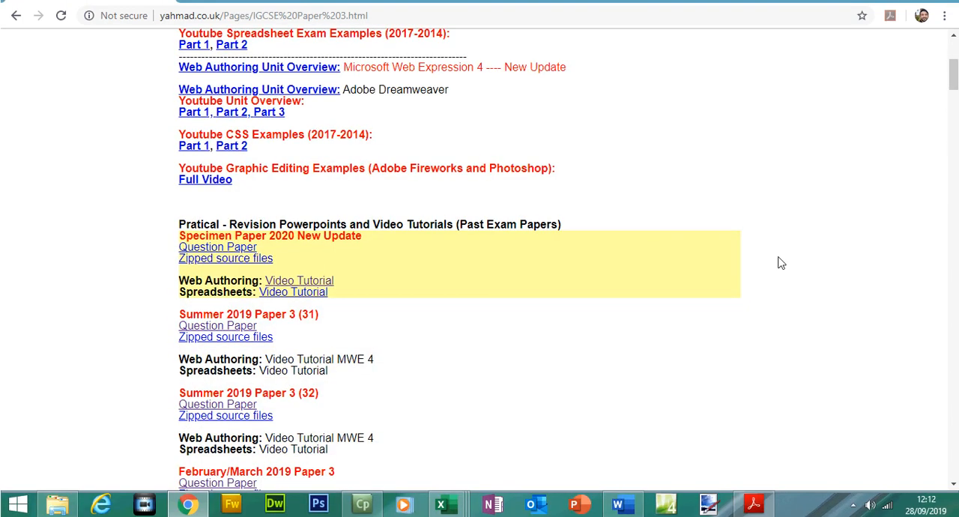
pyautogui.click(754, 504)
pyautogui.moveTo(912, 125); pyautogui.dragTo(913, 120)
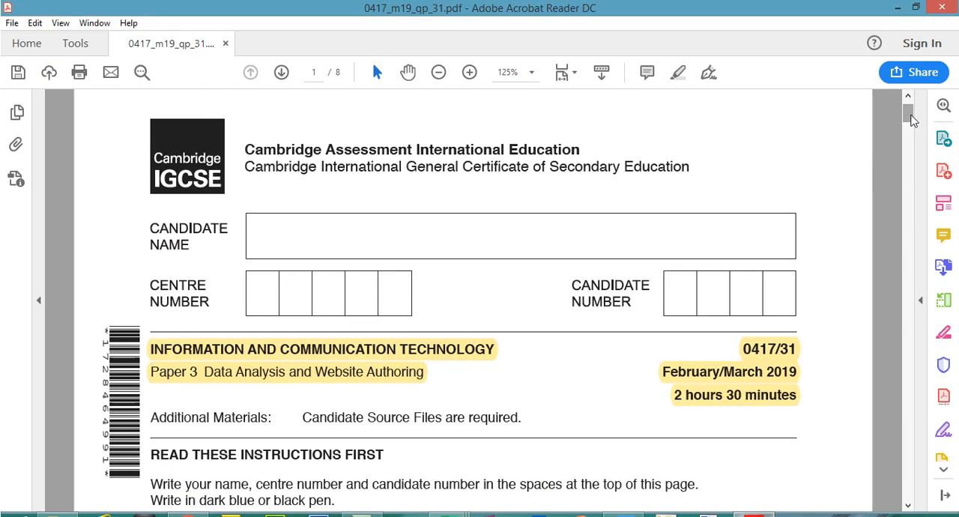